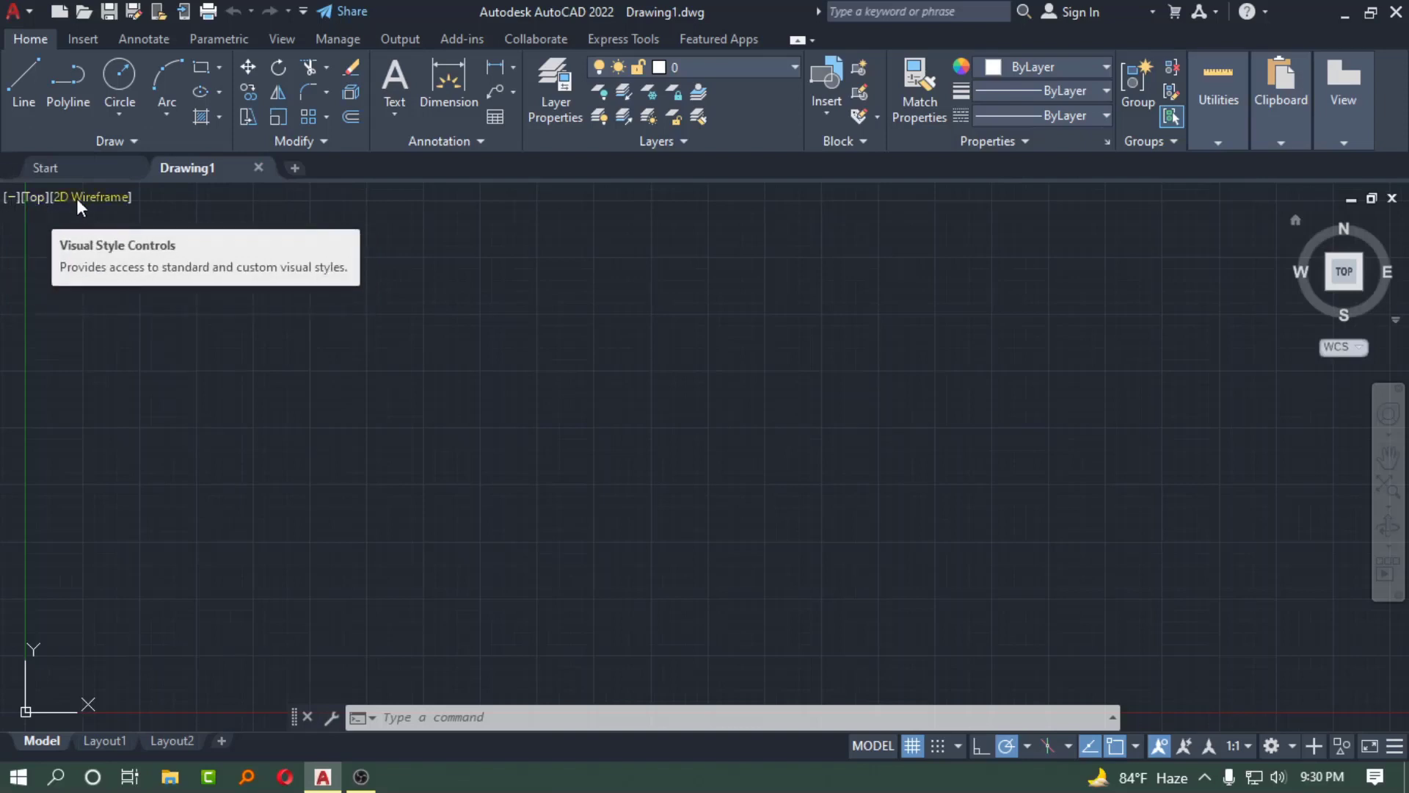
Open the [-] viewport controls menu holding the ViewCube, SteeringWheels and Navigation Bar options.
click(12, 196)
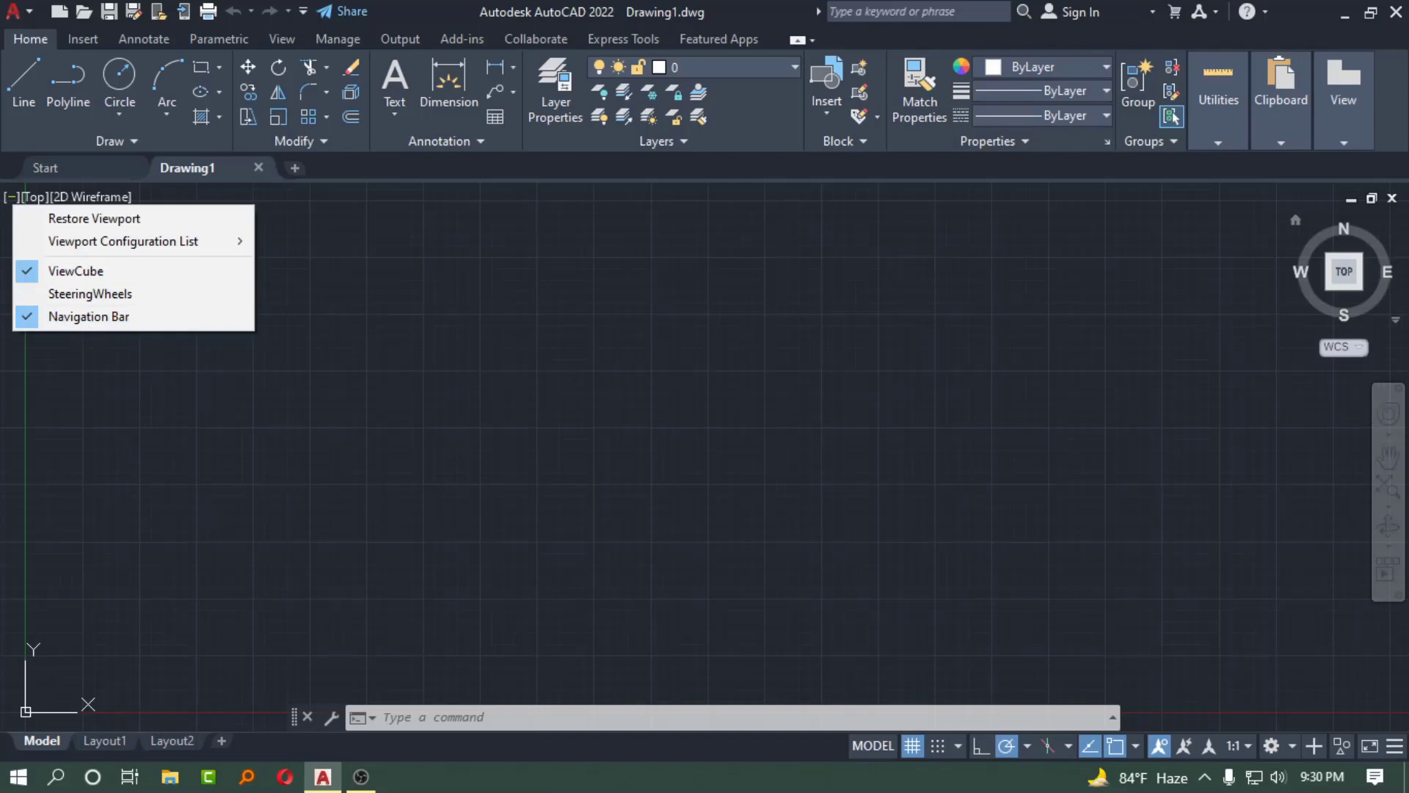
click(95, 320)
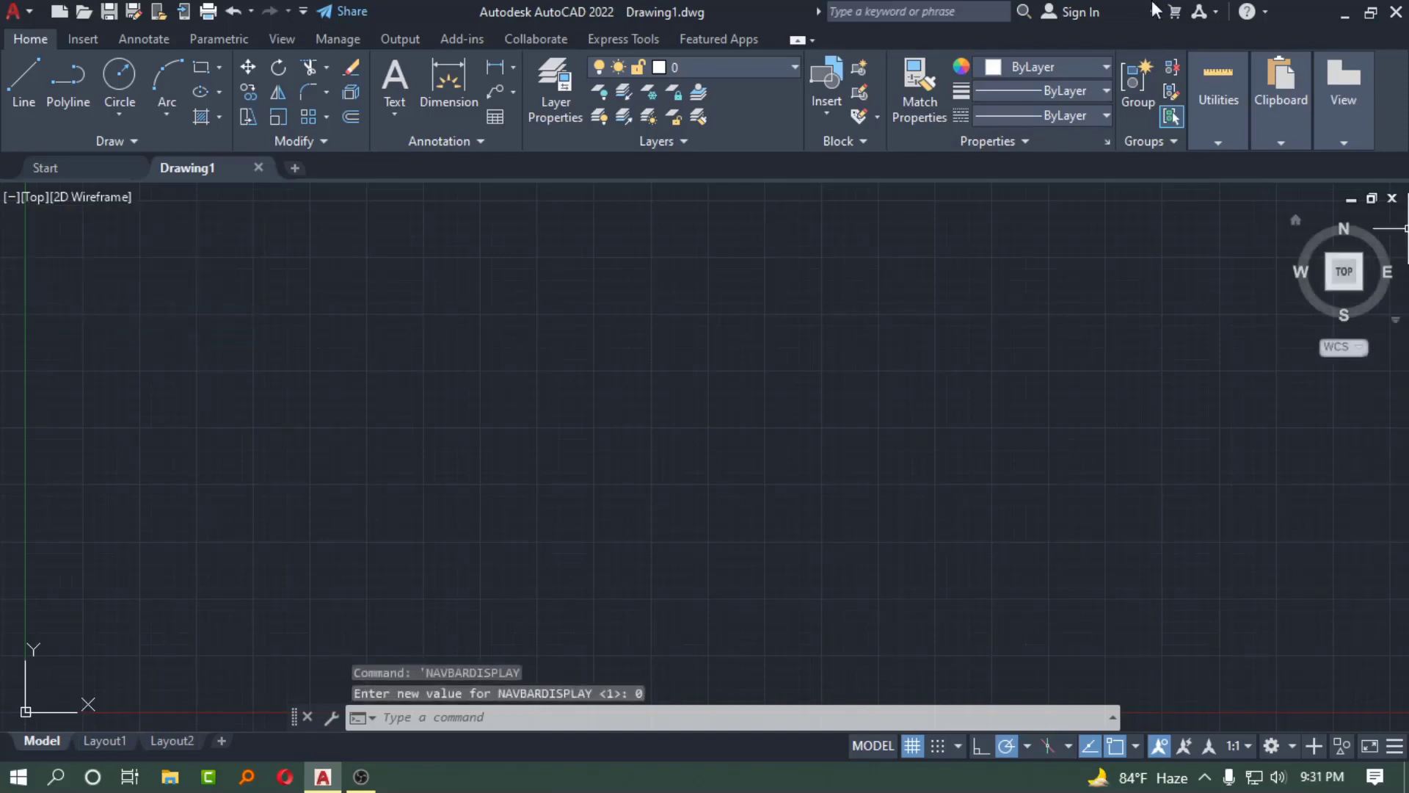
click(12, 197)
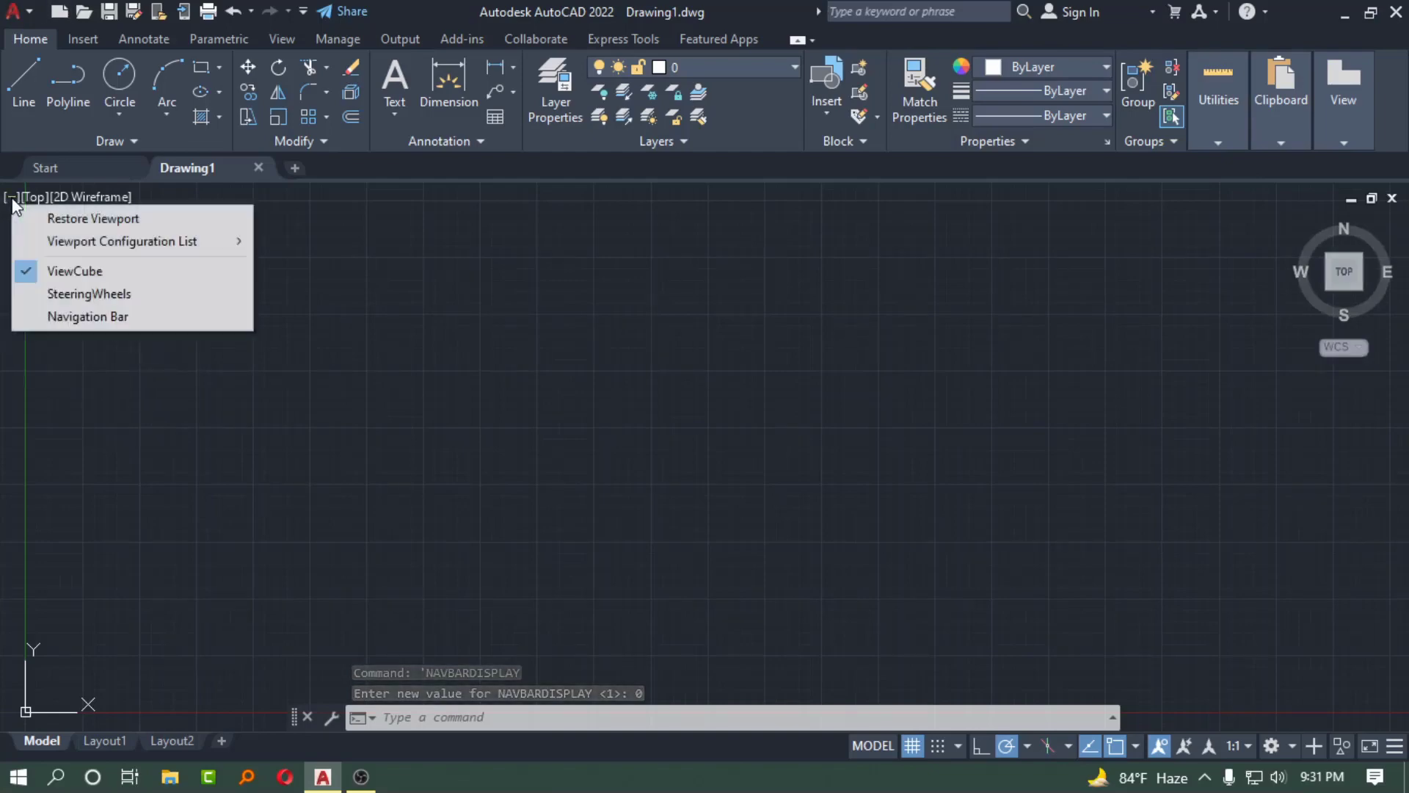
click(73, 318)
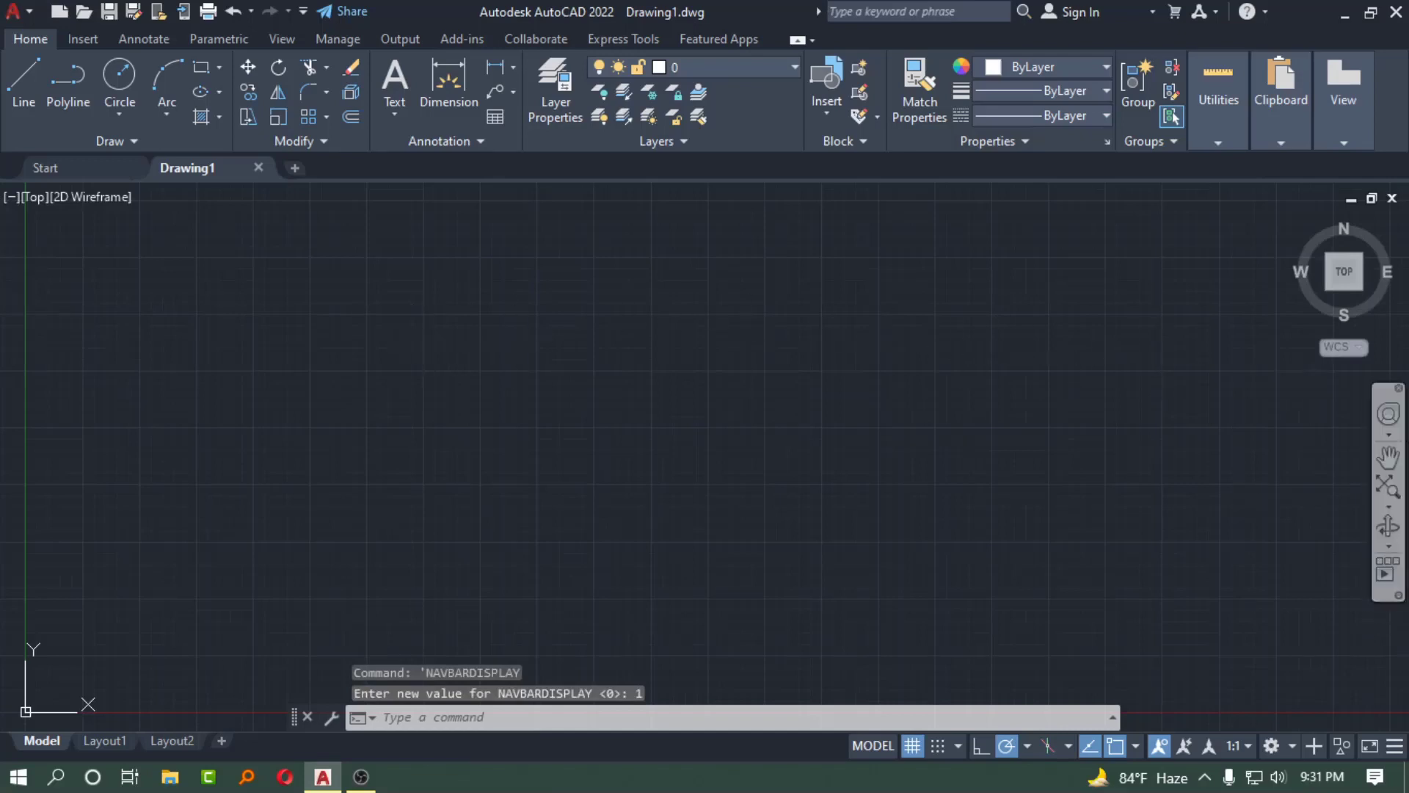
click(1399, 389)
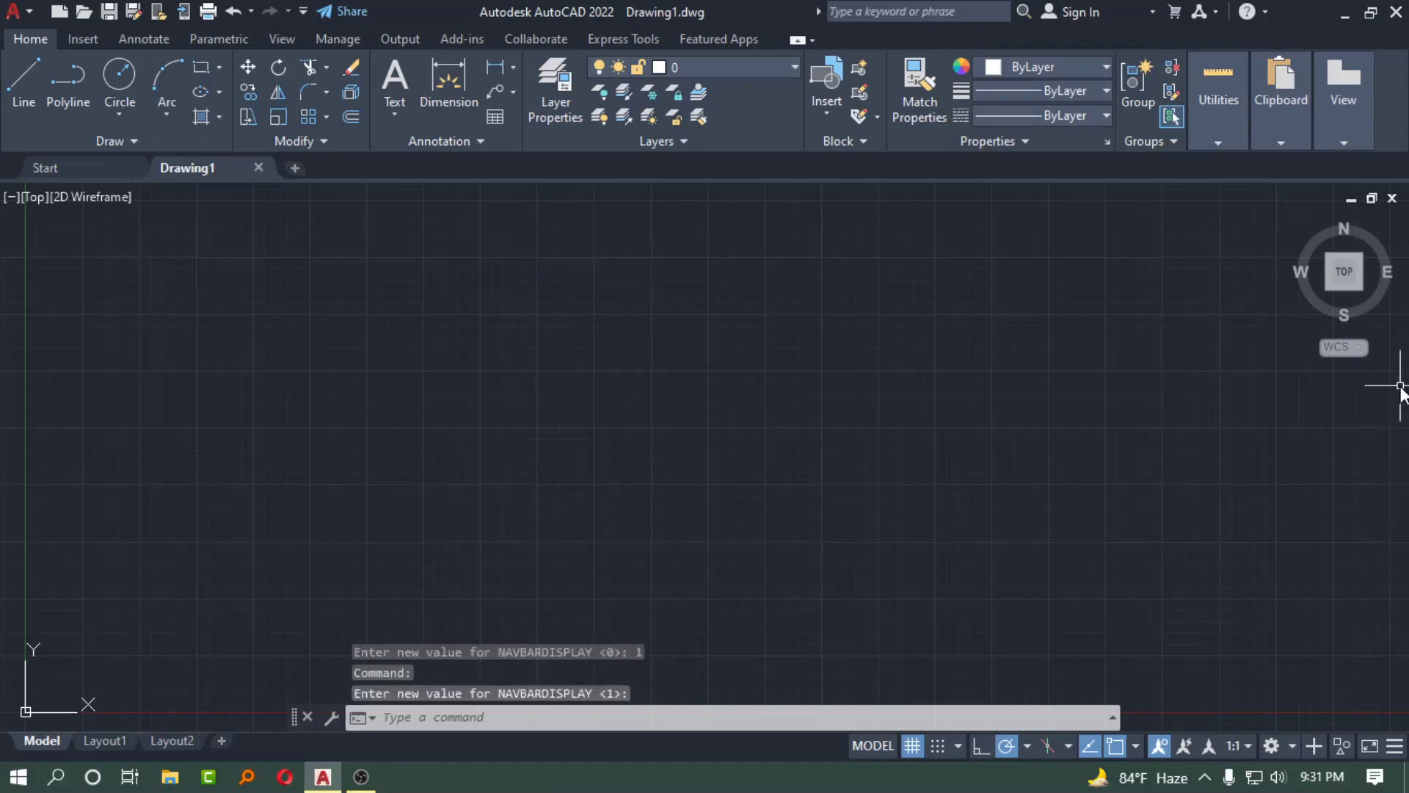
click(10, 199)
click(48, 314)
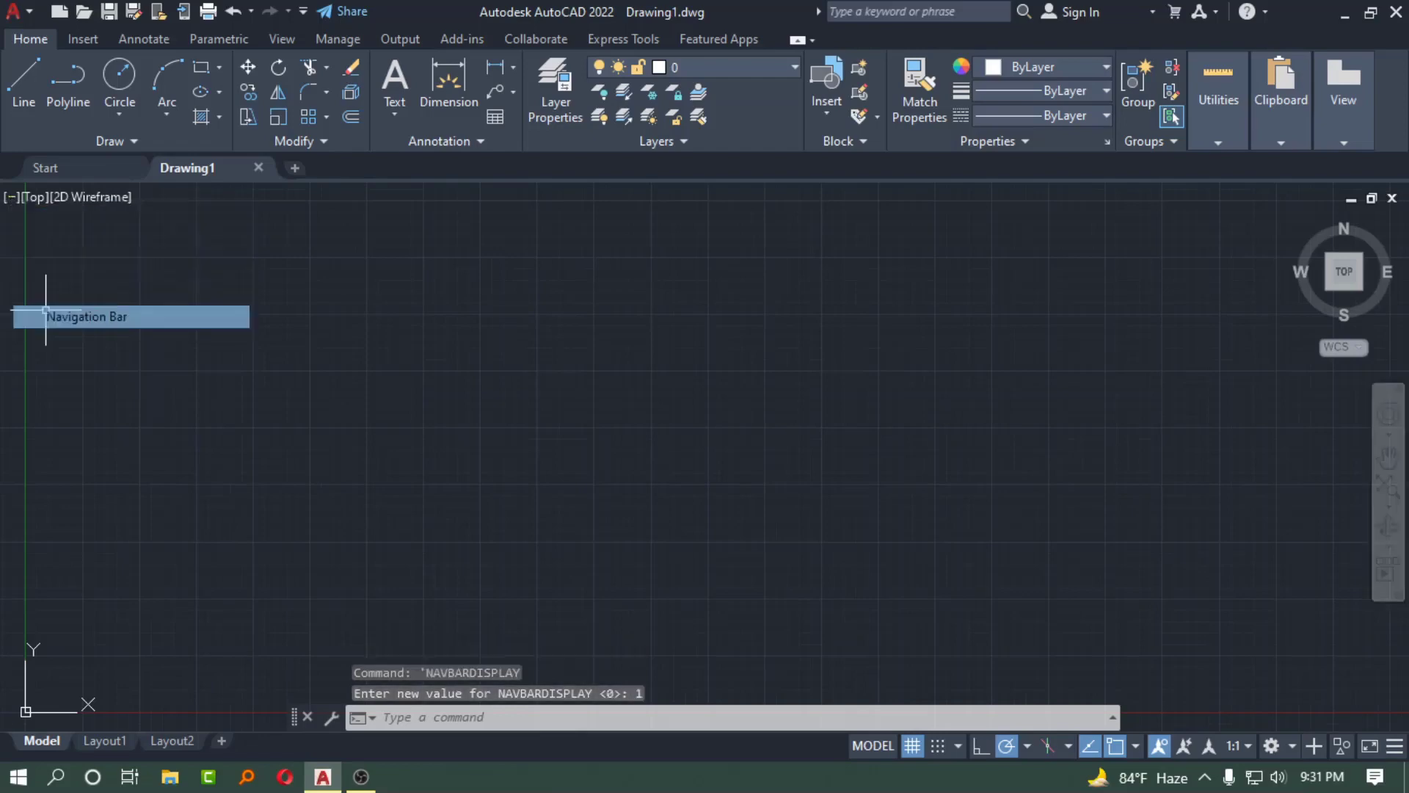
click(11, 198)
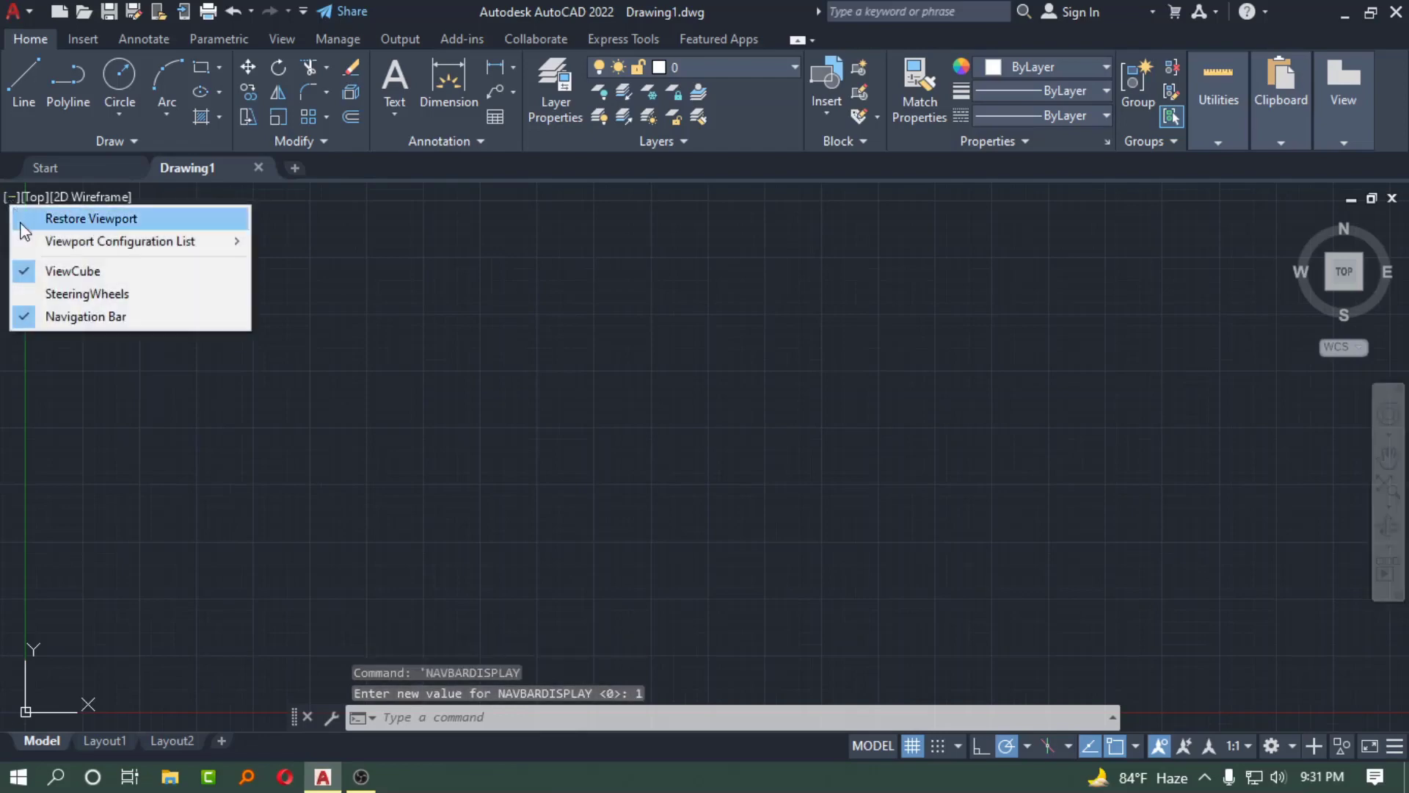
click(73, 277)
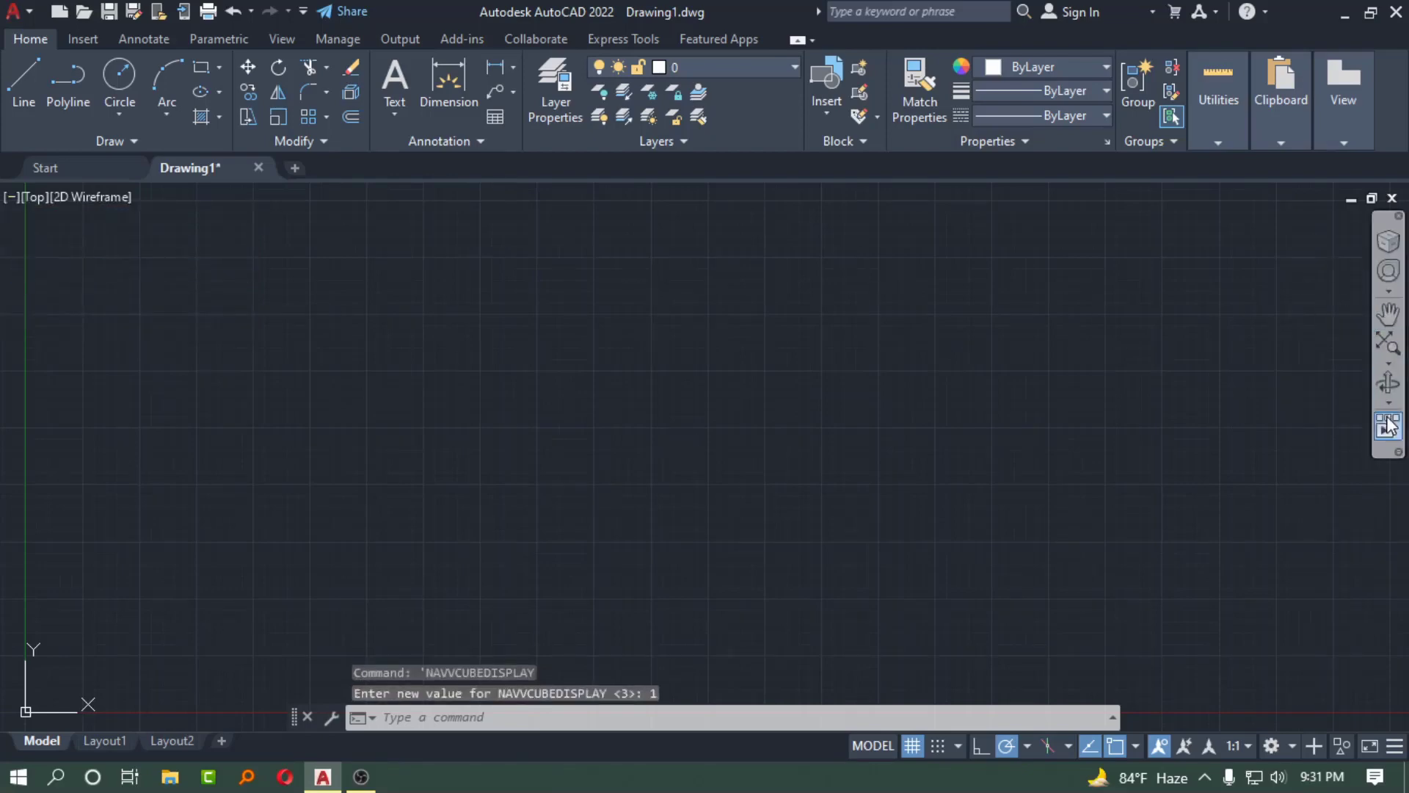
click(9, 196)
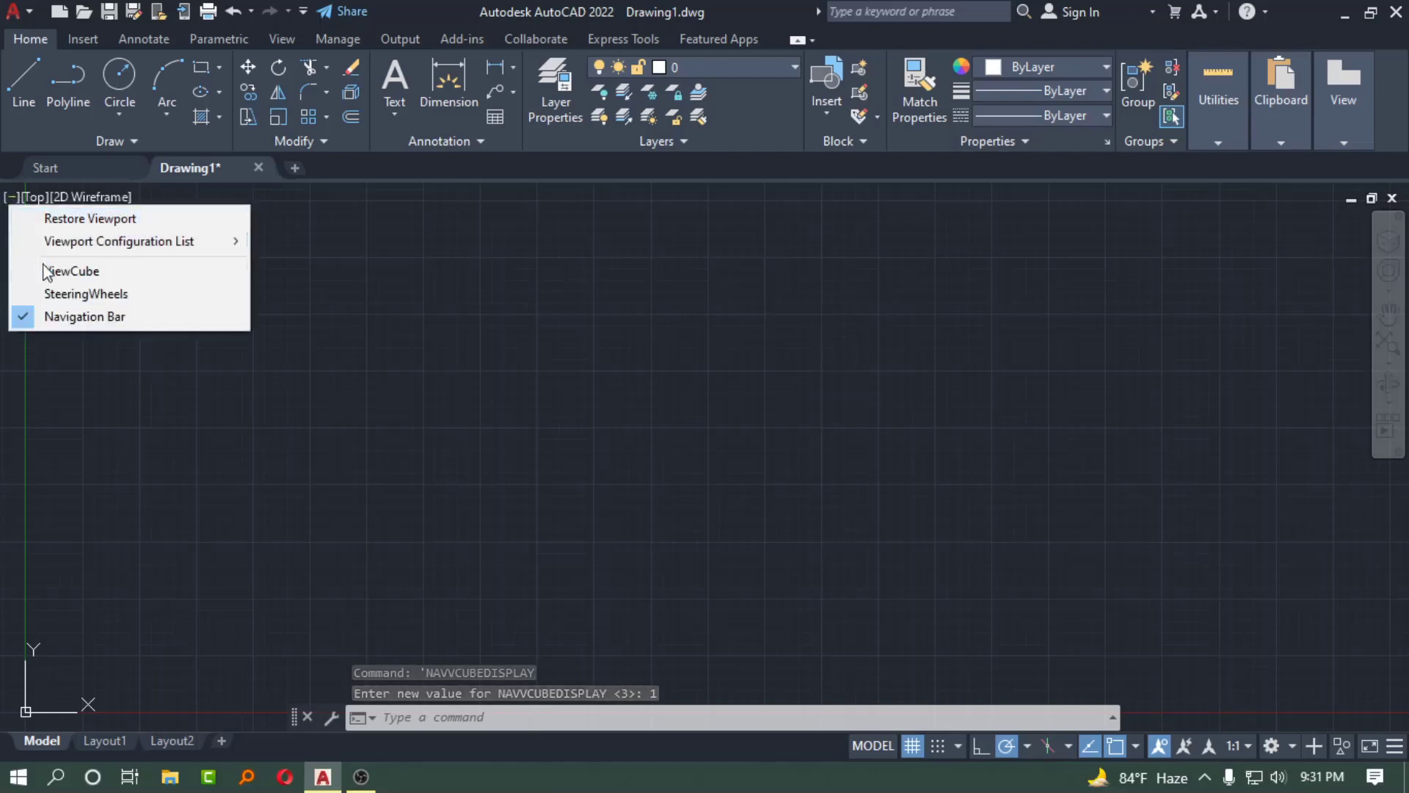
click(73, 275)
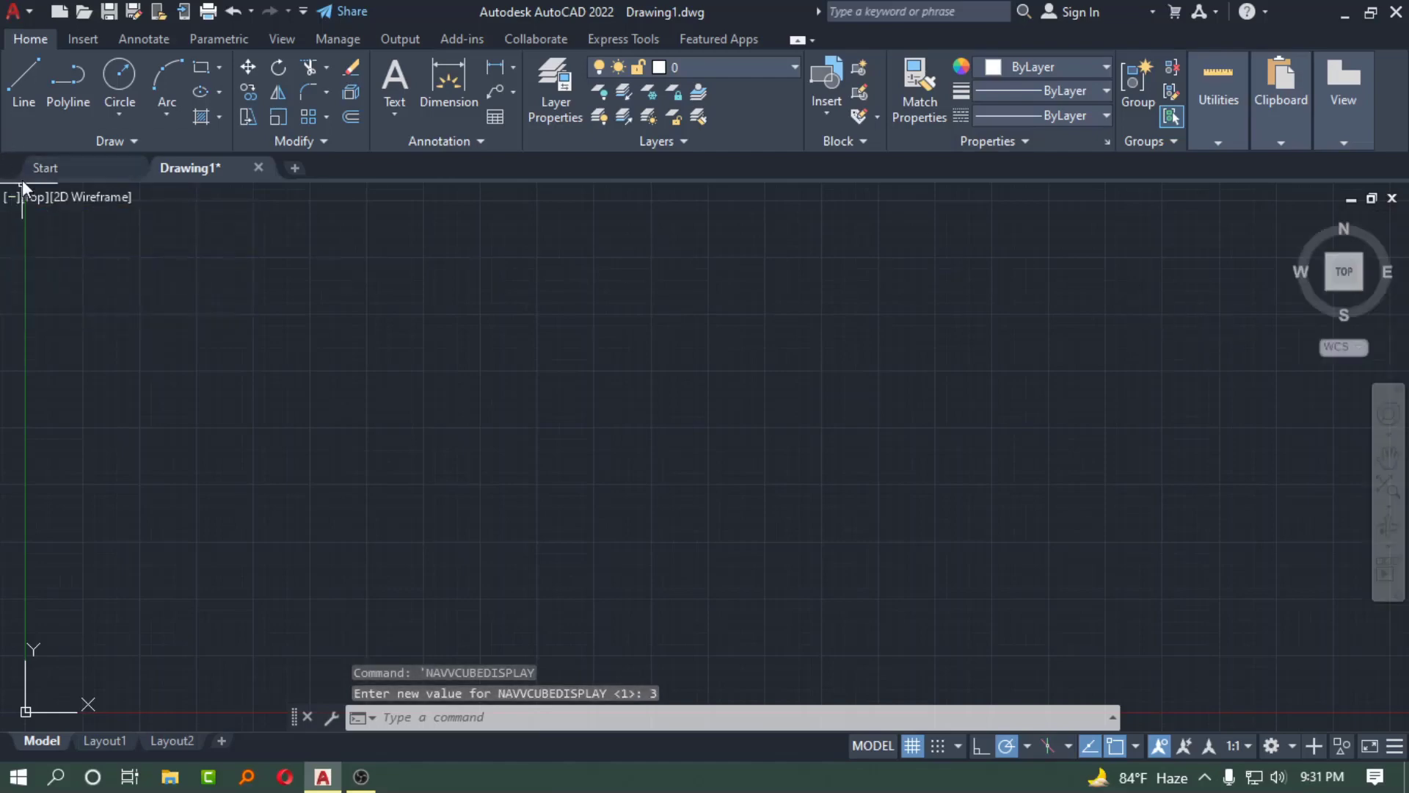
click(12, 196)
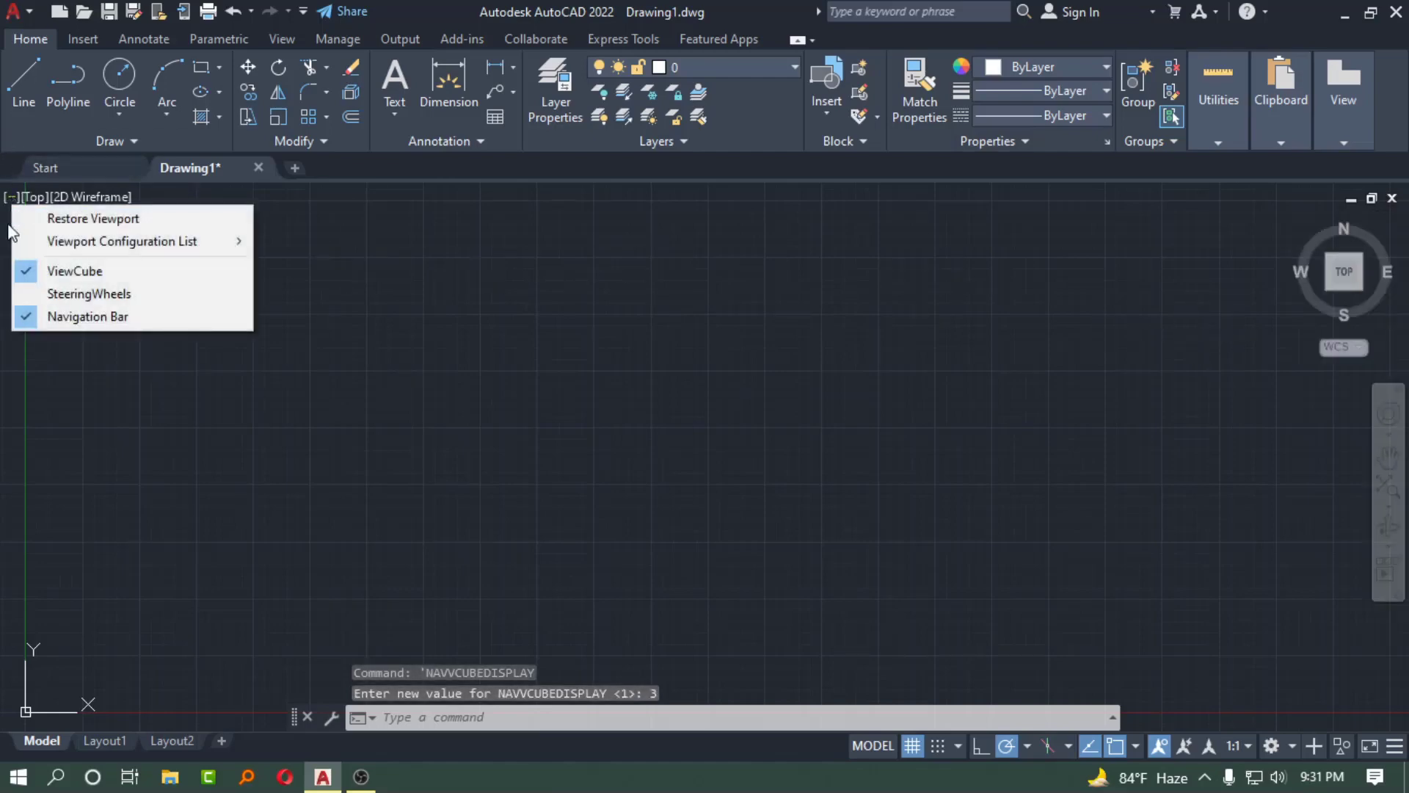
Launch the SteeringWheel, try its Orbit, dismiss it, and reach the Viewport Configuration List.
click(46, 295)
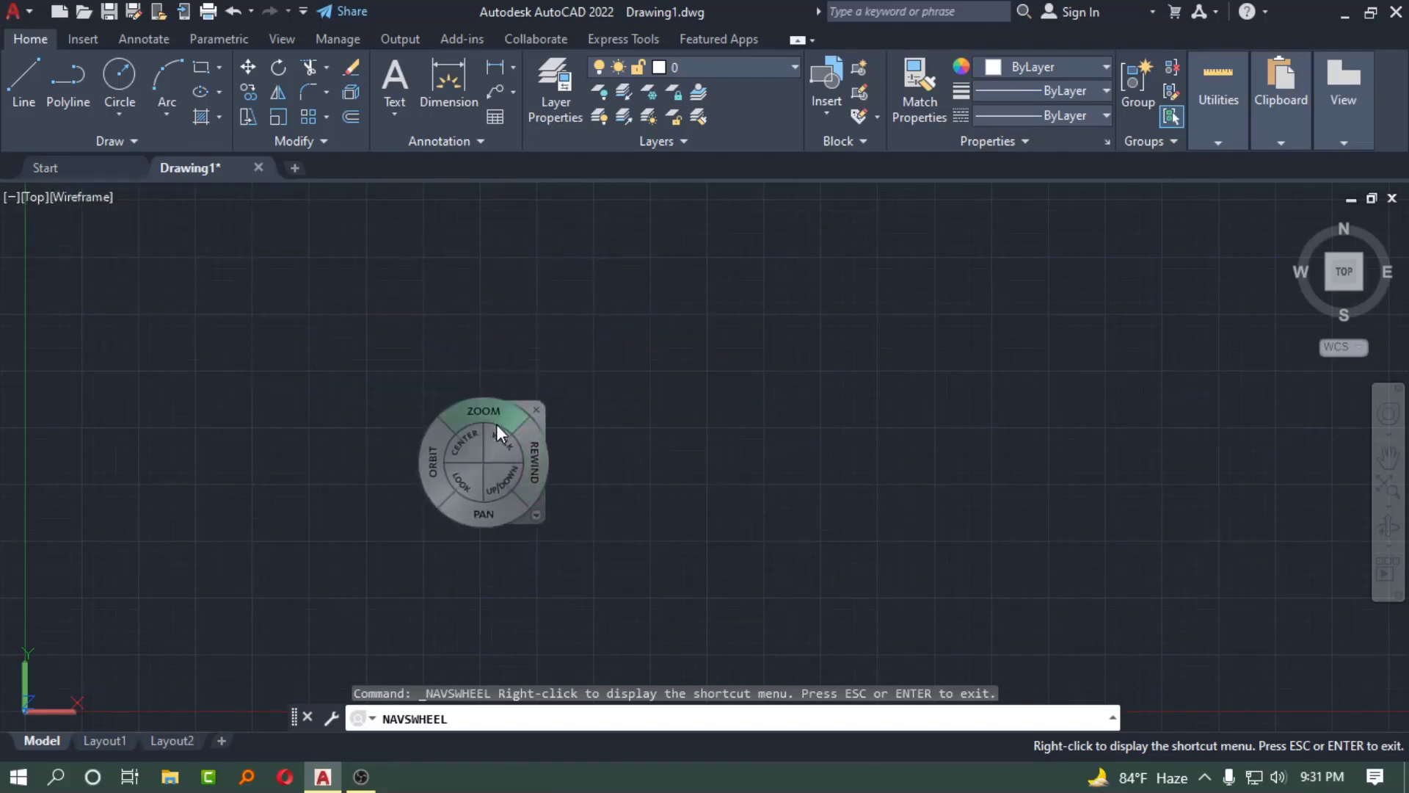
click(537, 411)
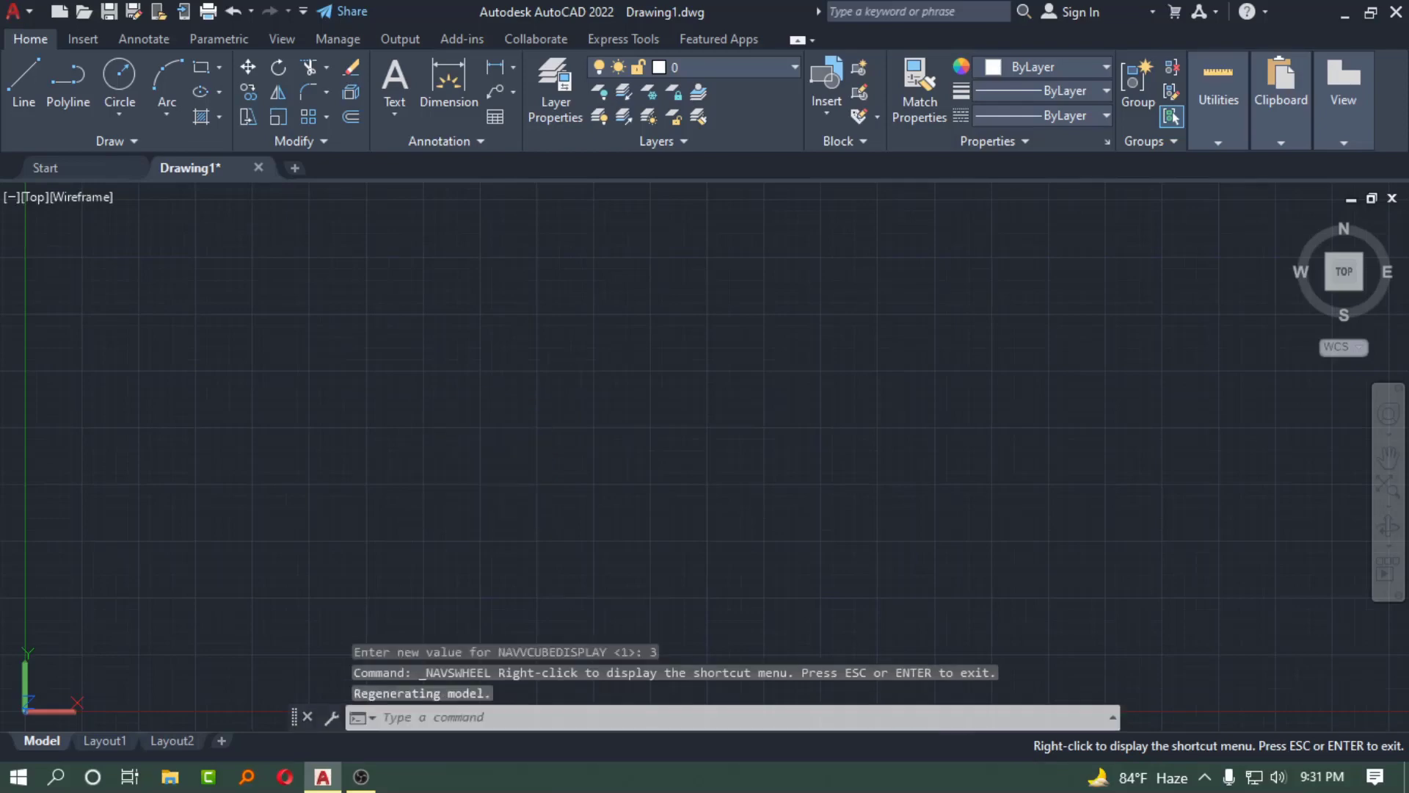
click(12, 195)
click(55, 292)
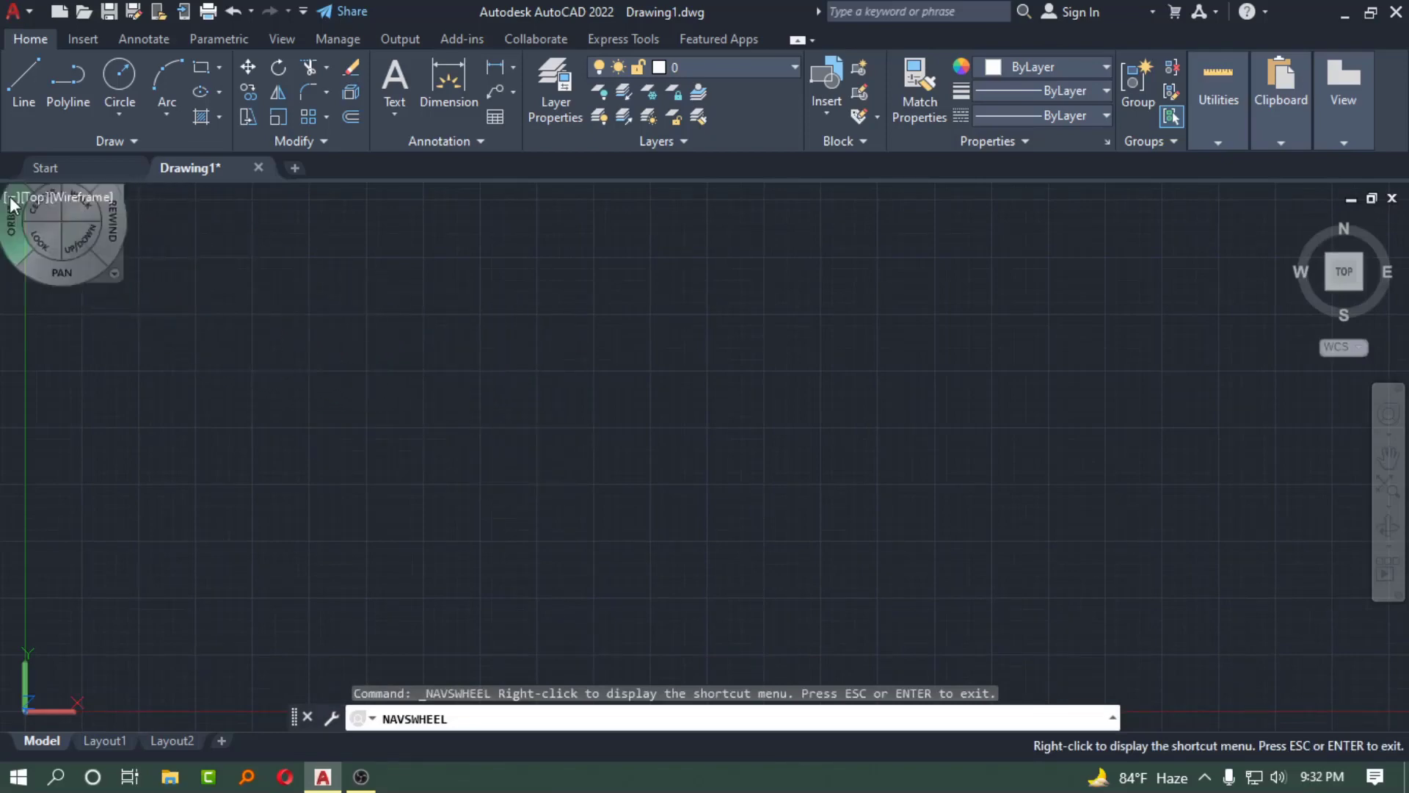
click(10, 204)
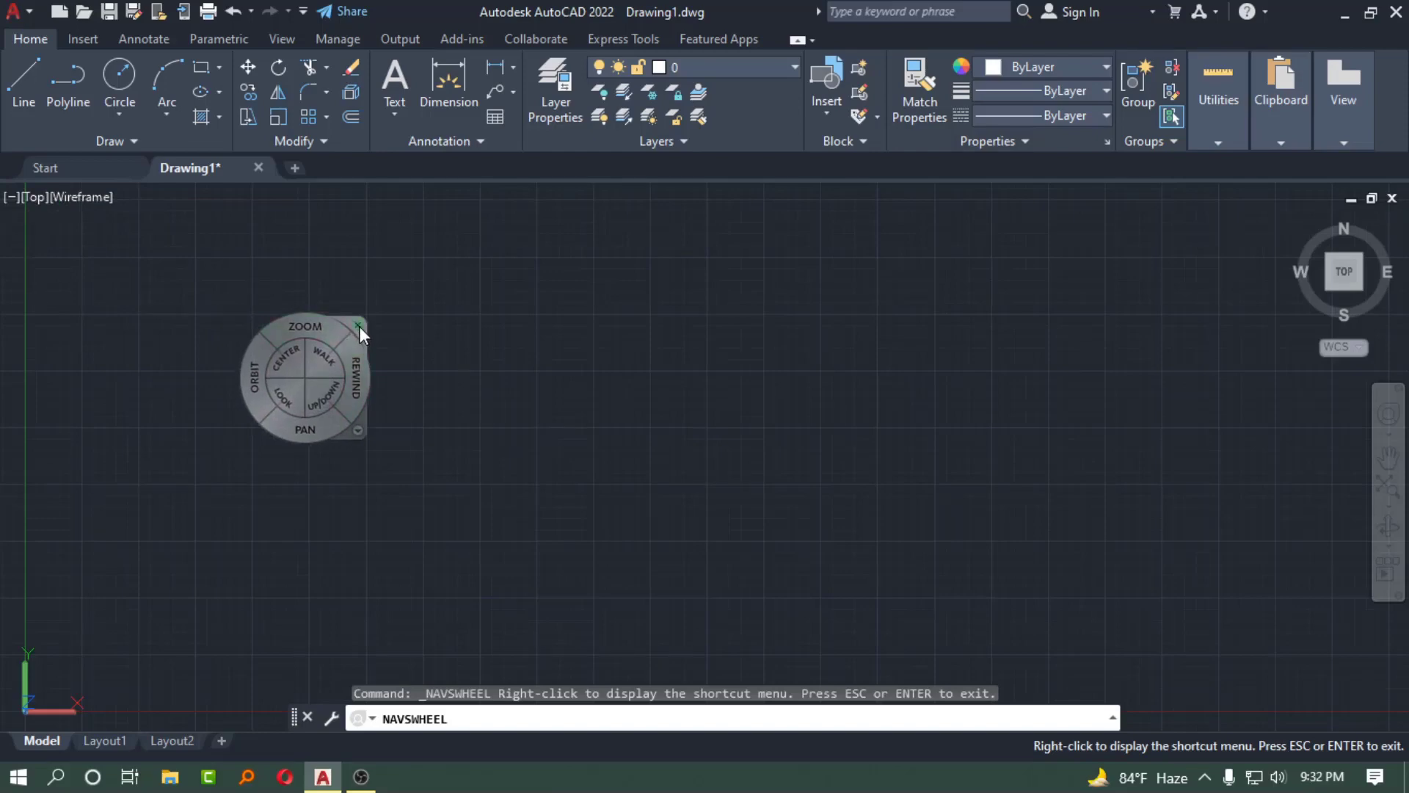
click(359, 326)
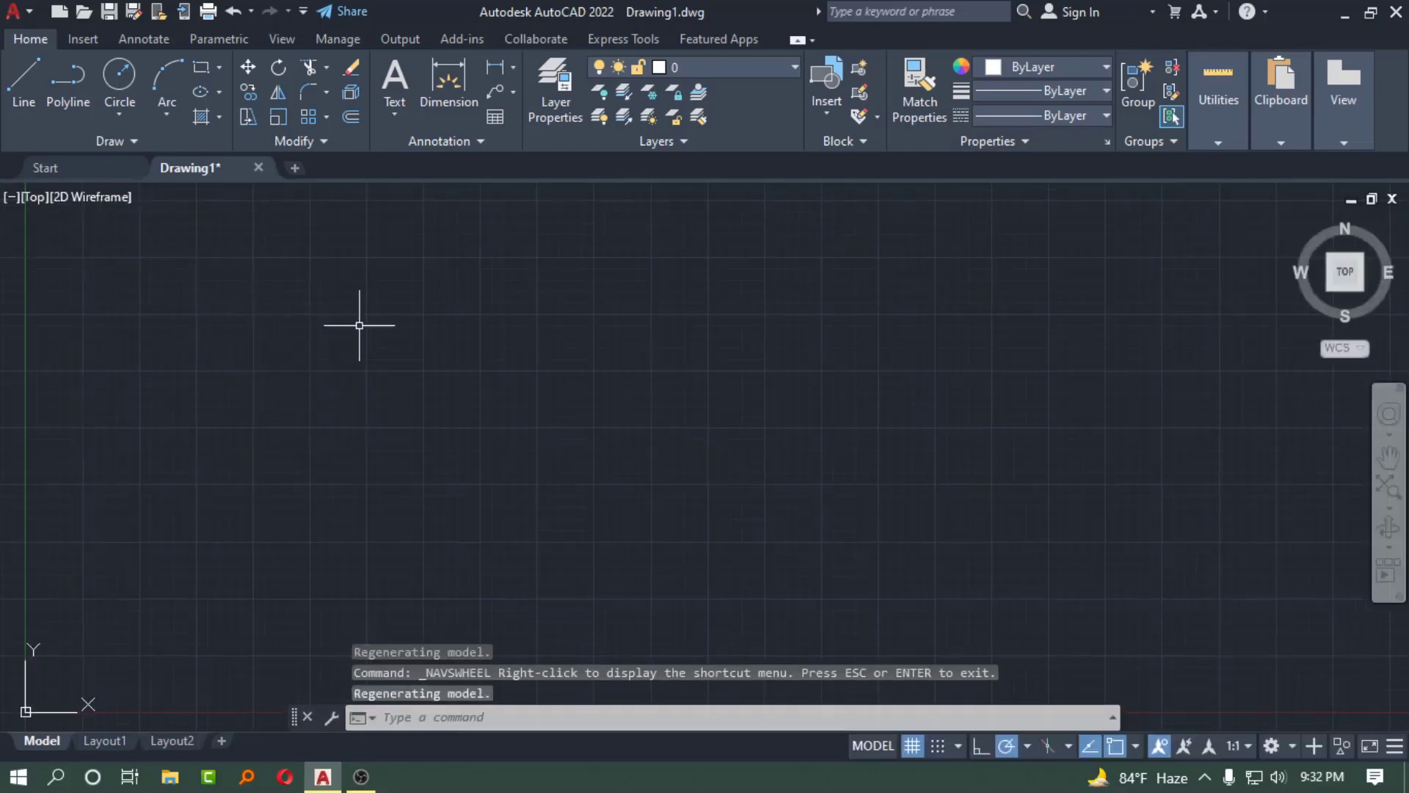
click(10, 197)
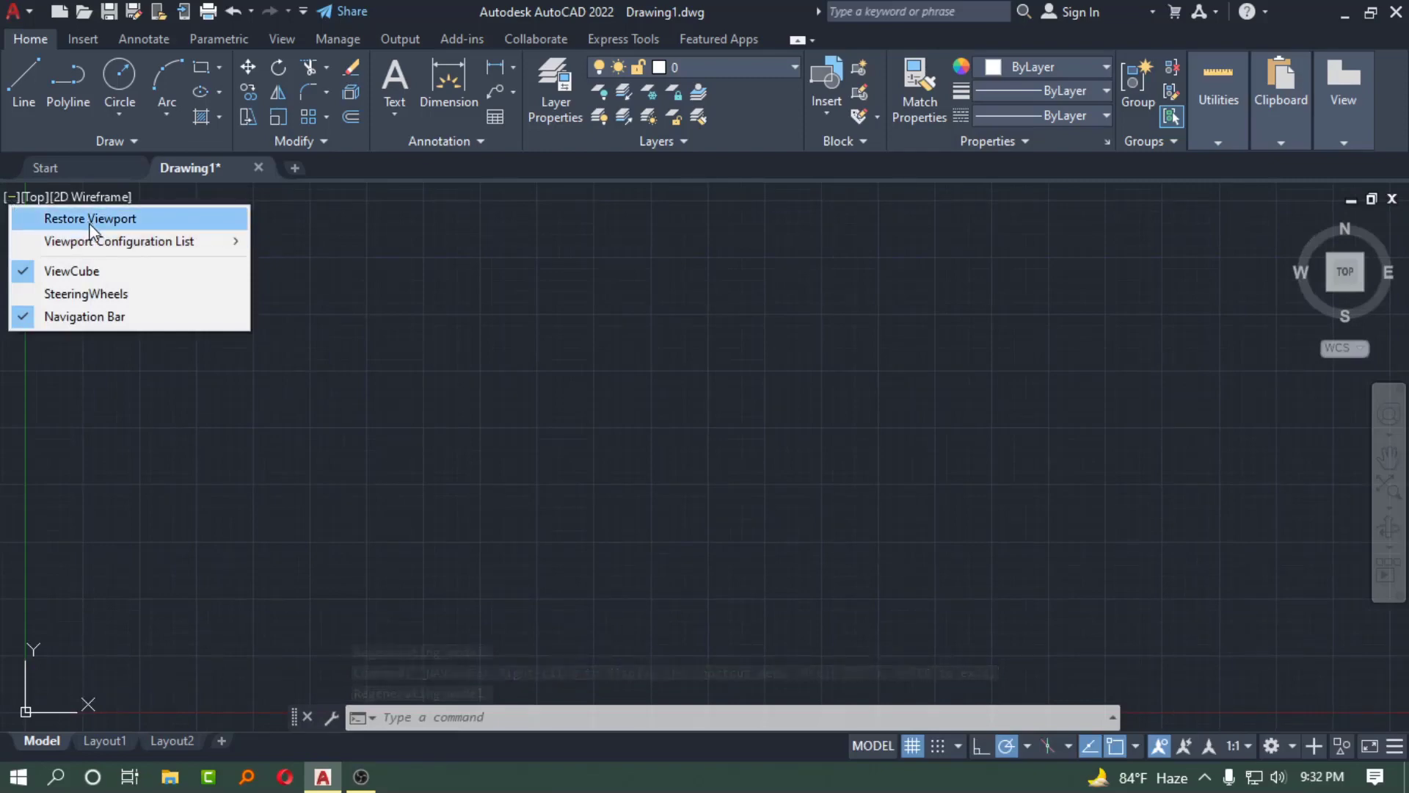
mouse_move(119, 240)
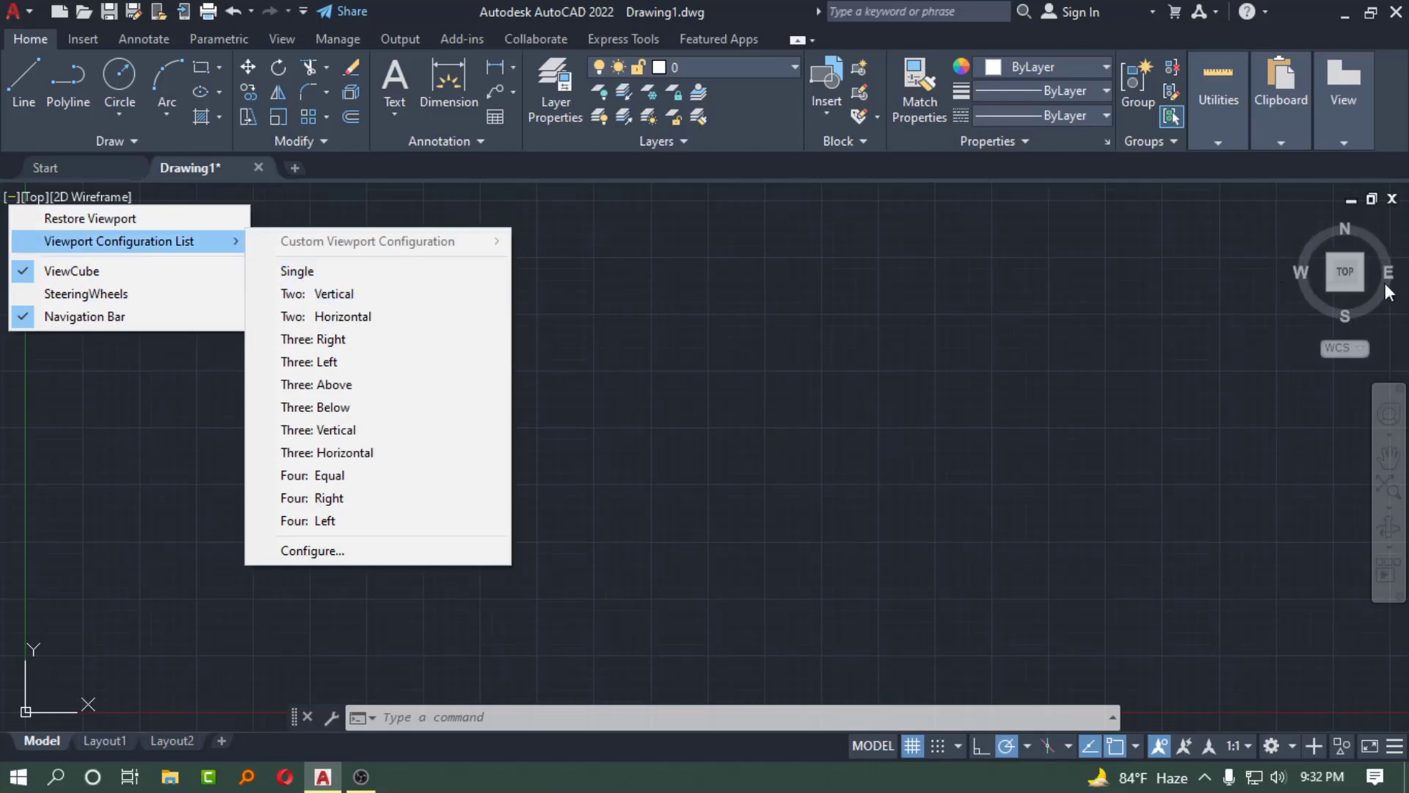
Go from the Single layout to the Two: Vertical viewport layout.
click(302, 272)
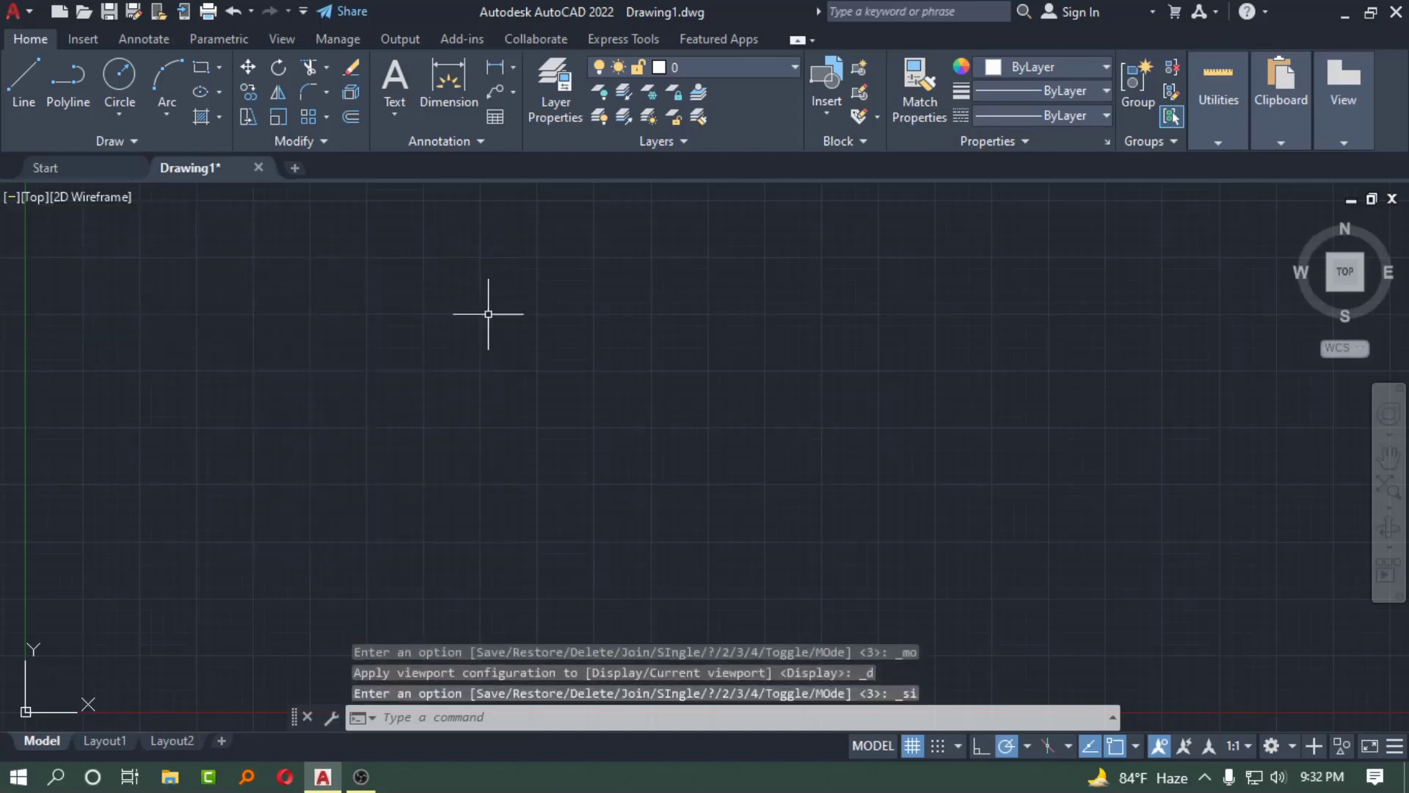
click(15, 196)
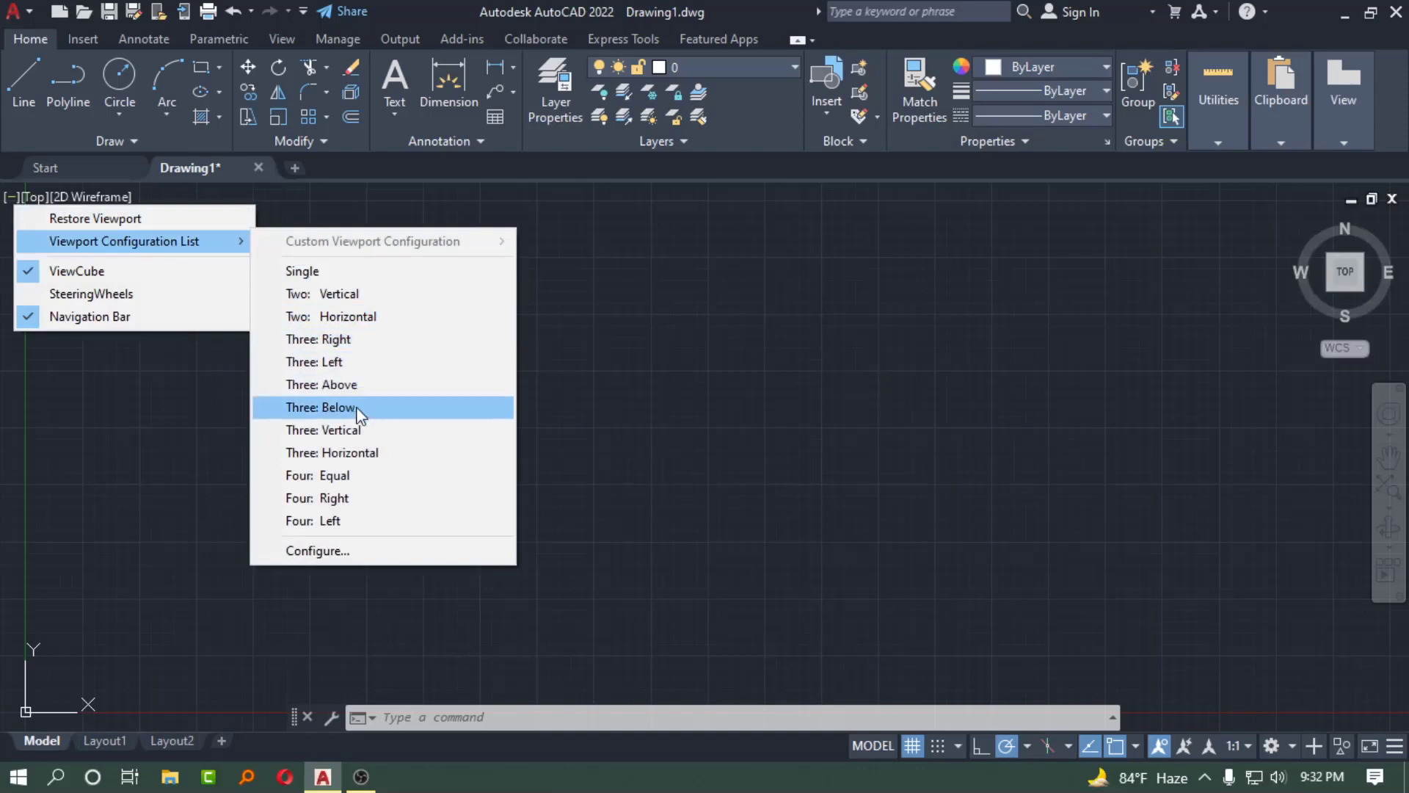
click(353, 295)
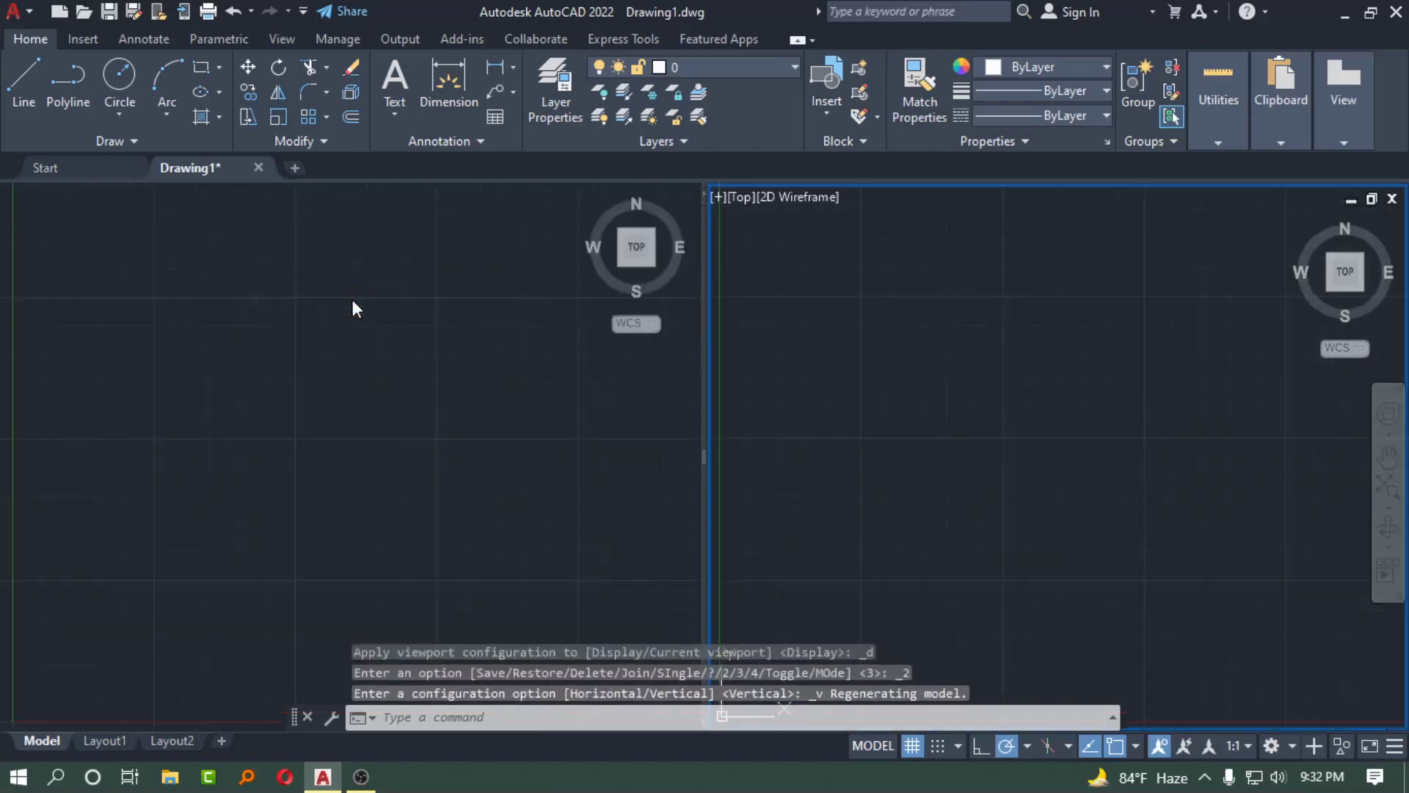
Activate the left and right viewports in turn, then reopen the configuration list.
click(427, 402)
click(877, 392)
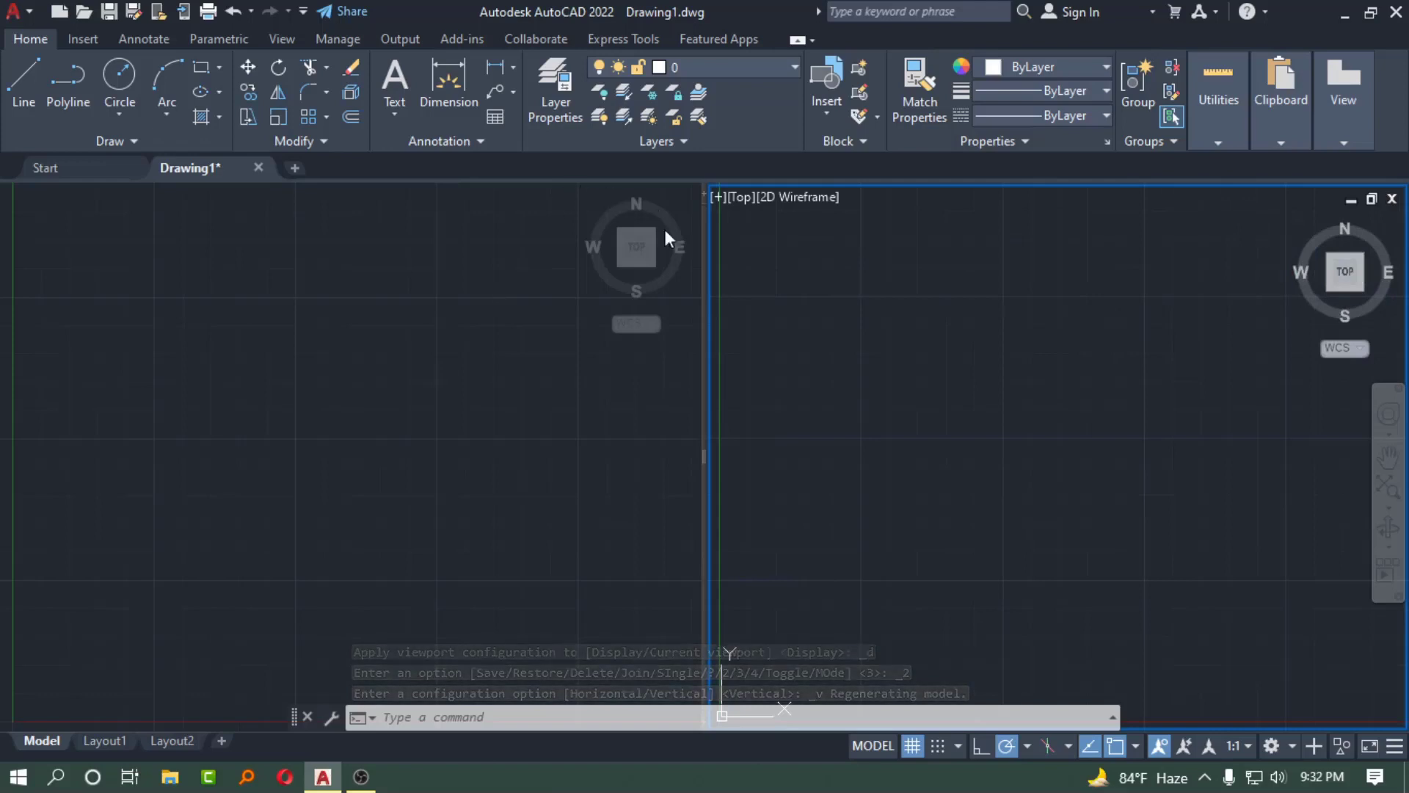
click(374, 334)
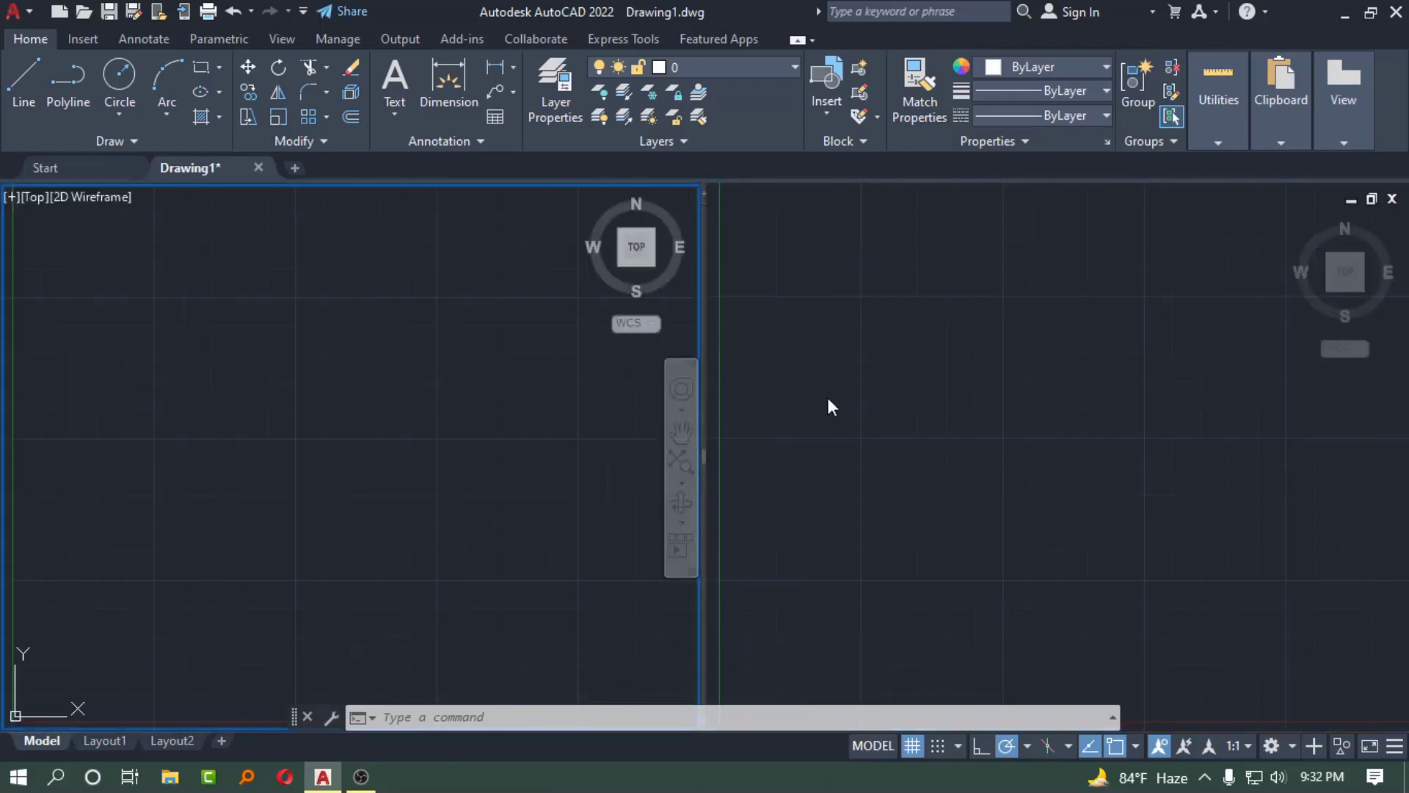
click(823, 397)
click(343, 400)
click(1171, 394)
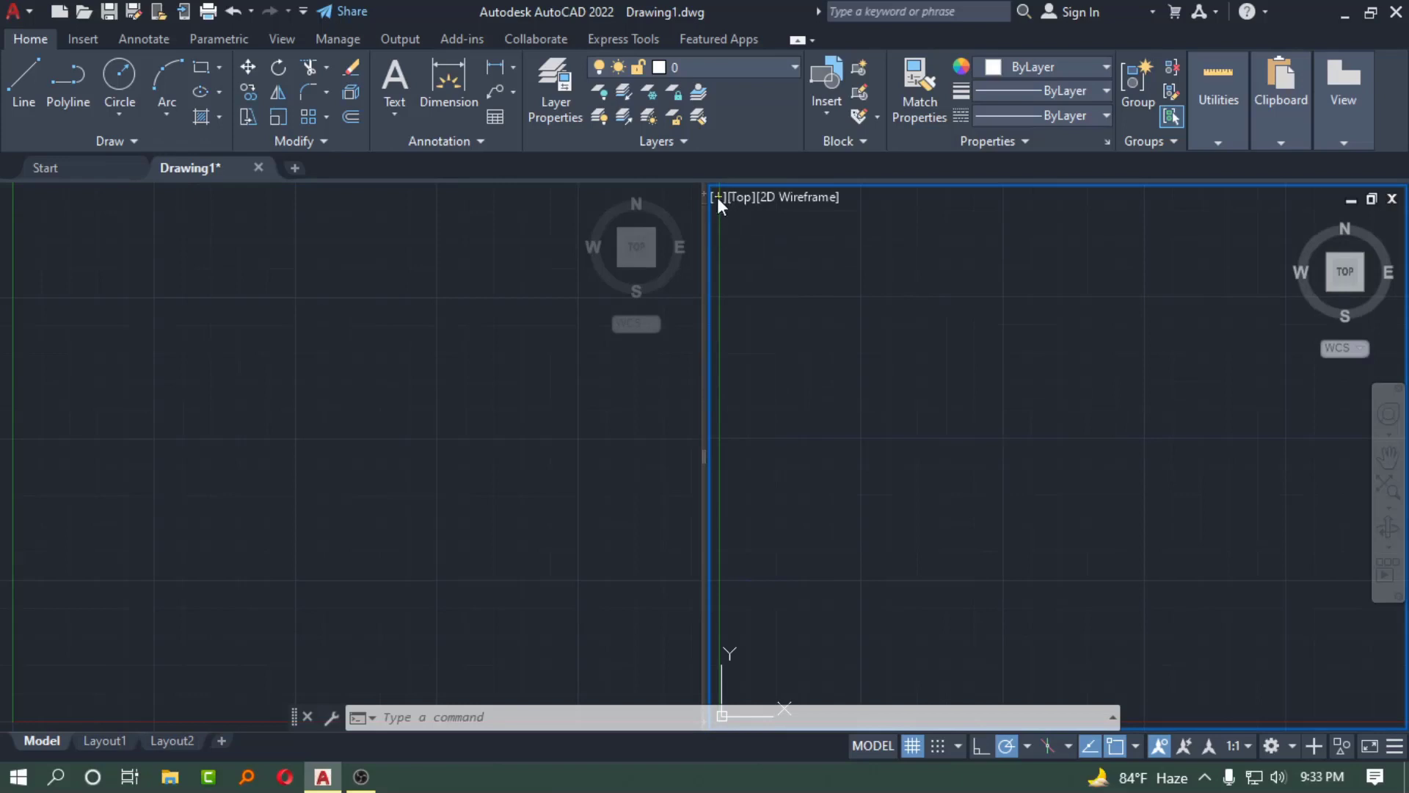
click(223, 263)
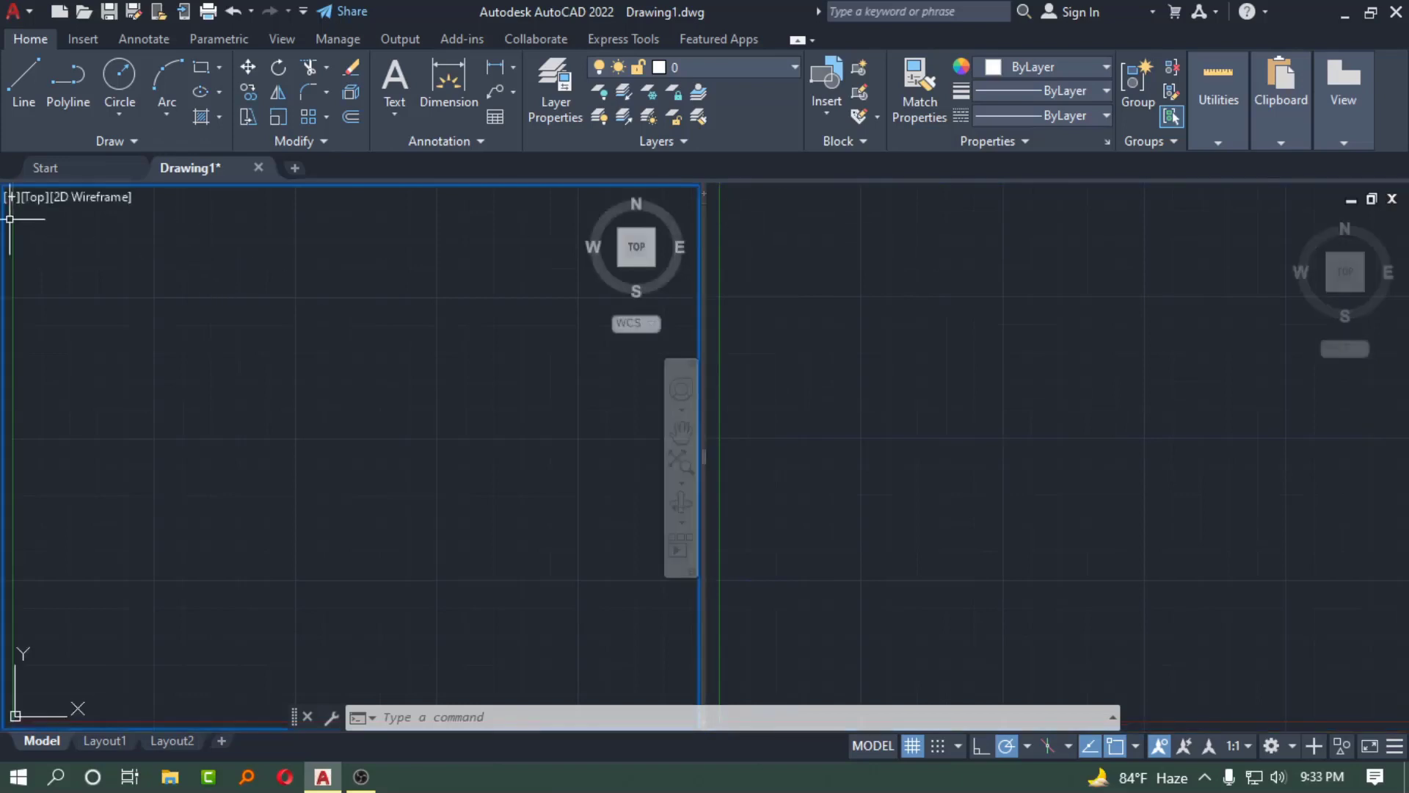
click(11, 197)
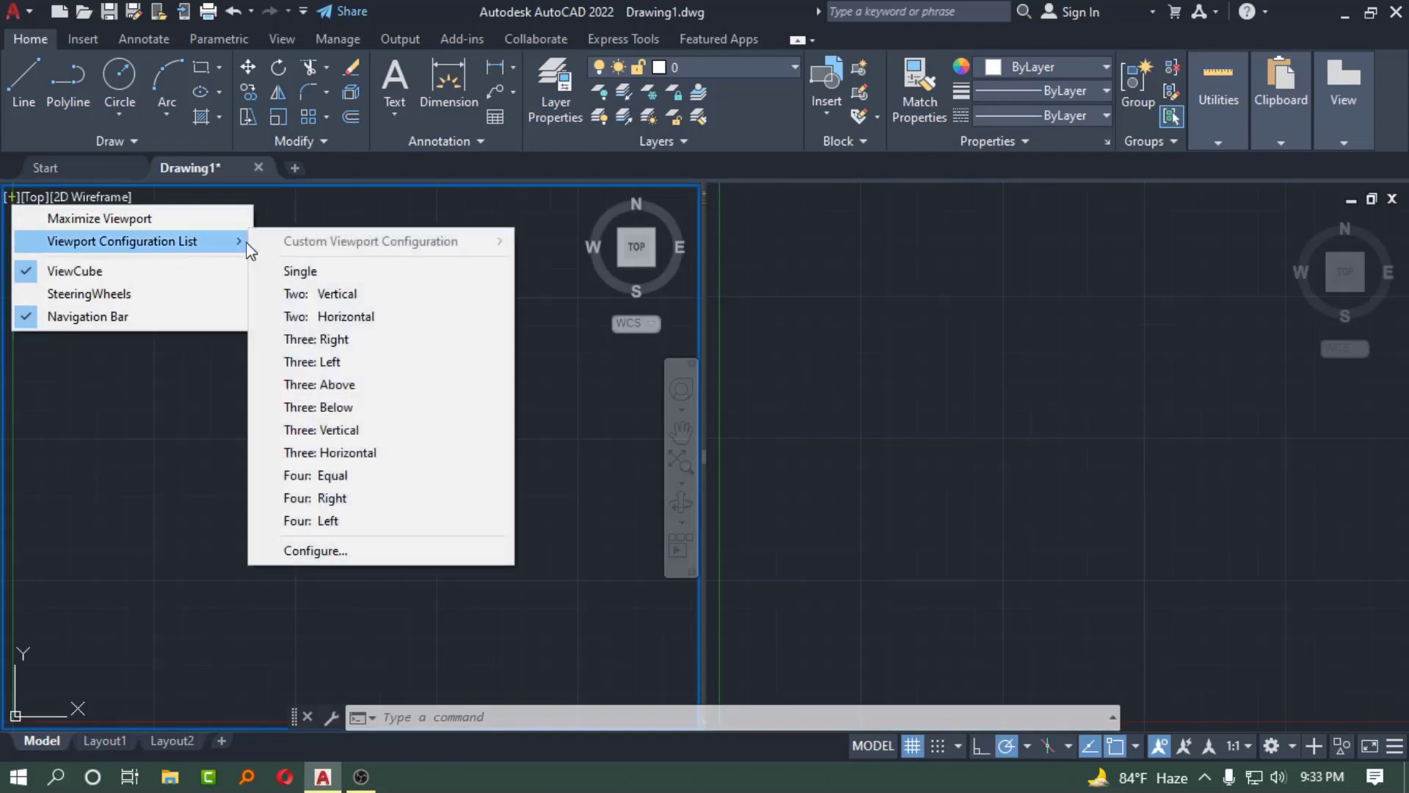
Try the Two: Horizontal, then Three: Right layouts, activating each resulting viewport.
click(320, 318)
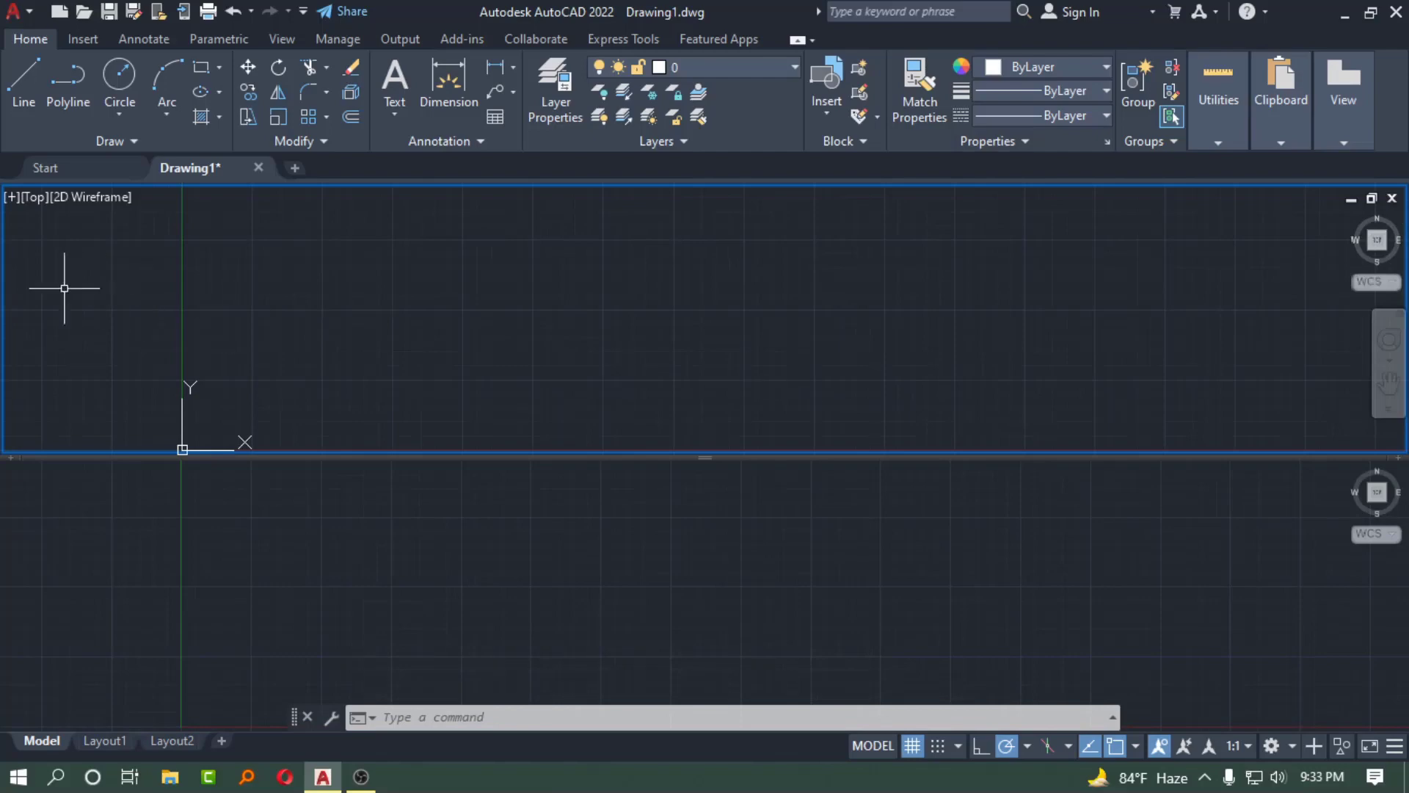
click(13, 195)
mouse_move(124, 241)
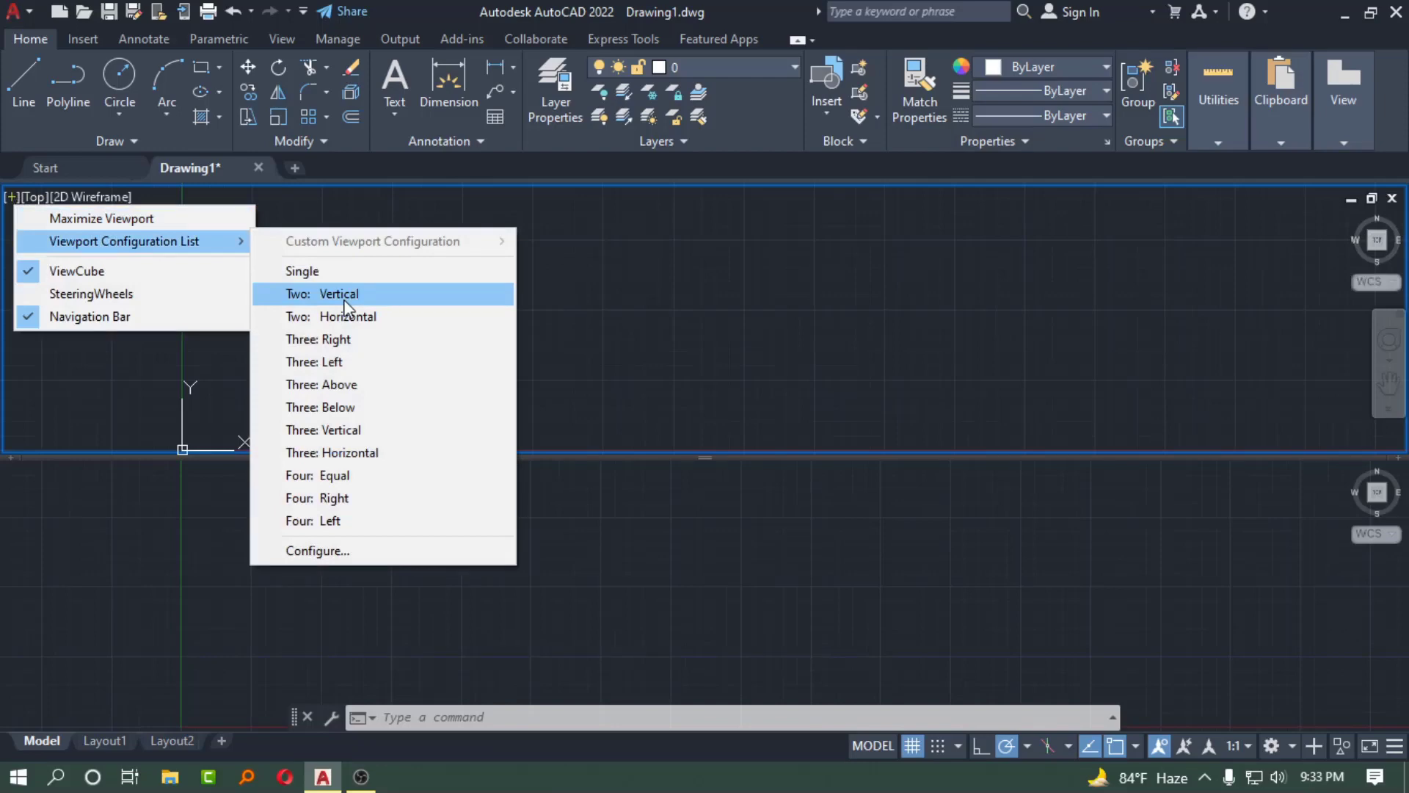
click(340, 342)
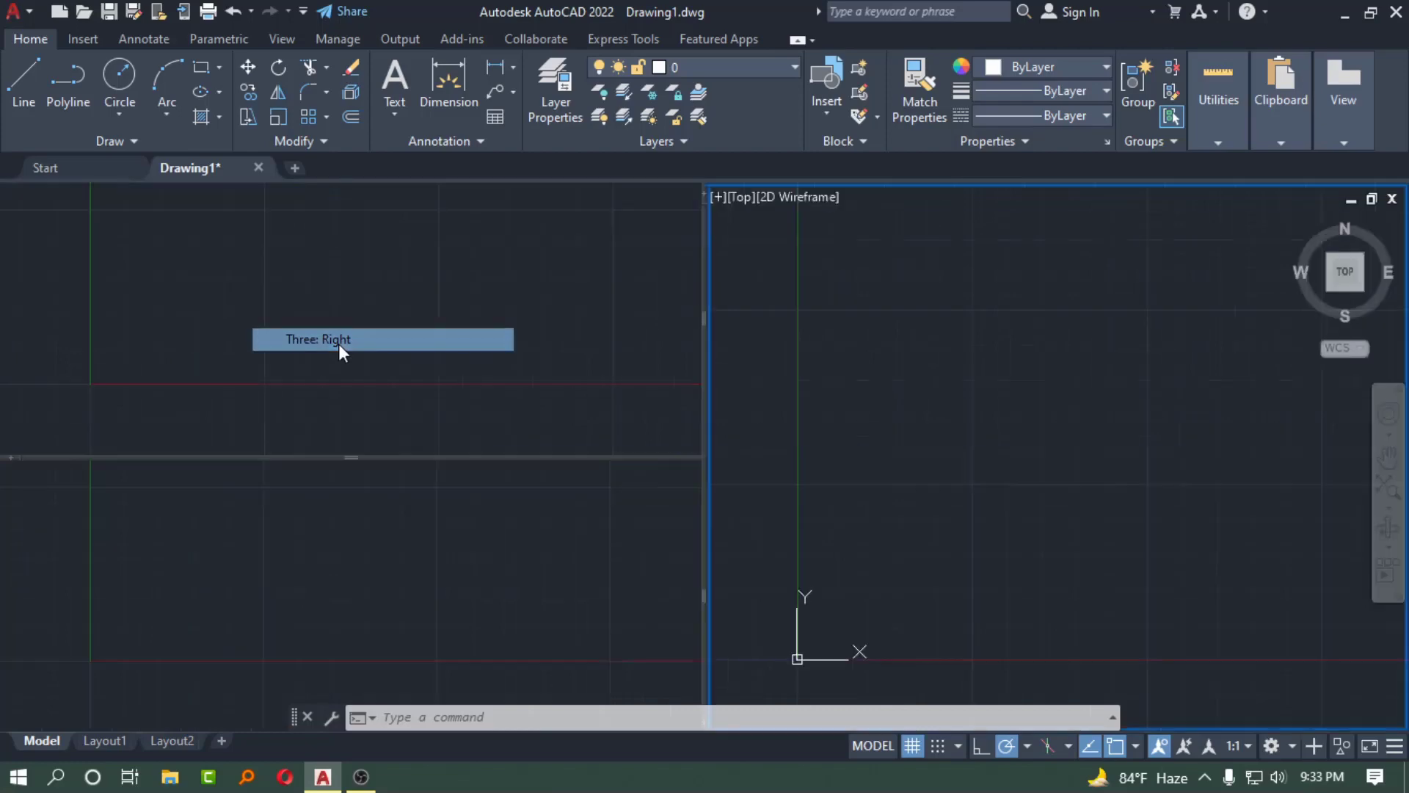
click(529, 323)
click(487, 557)
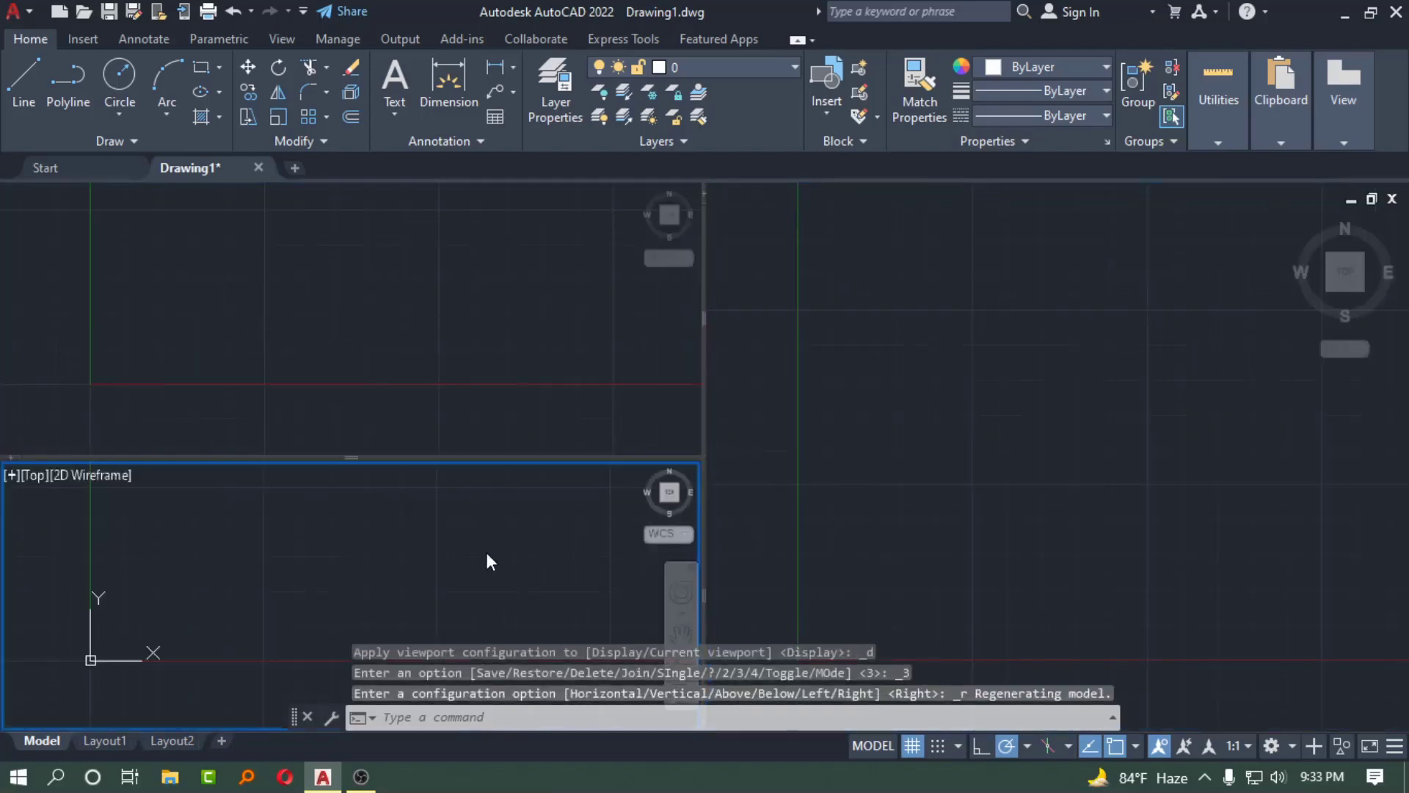
click(883, 355)
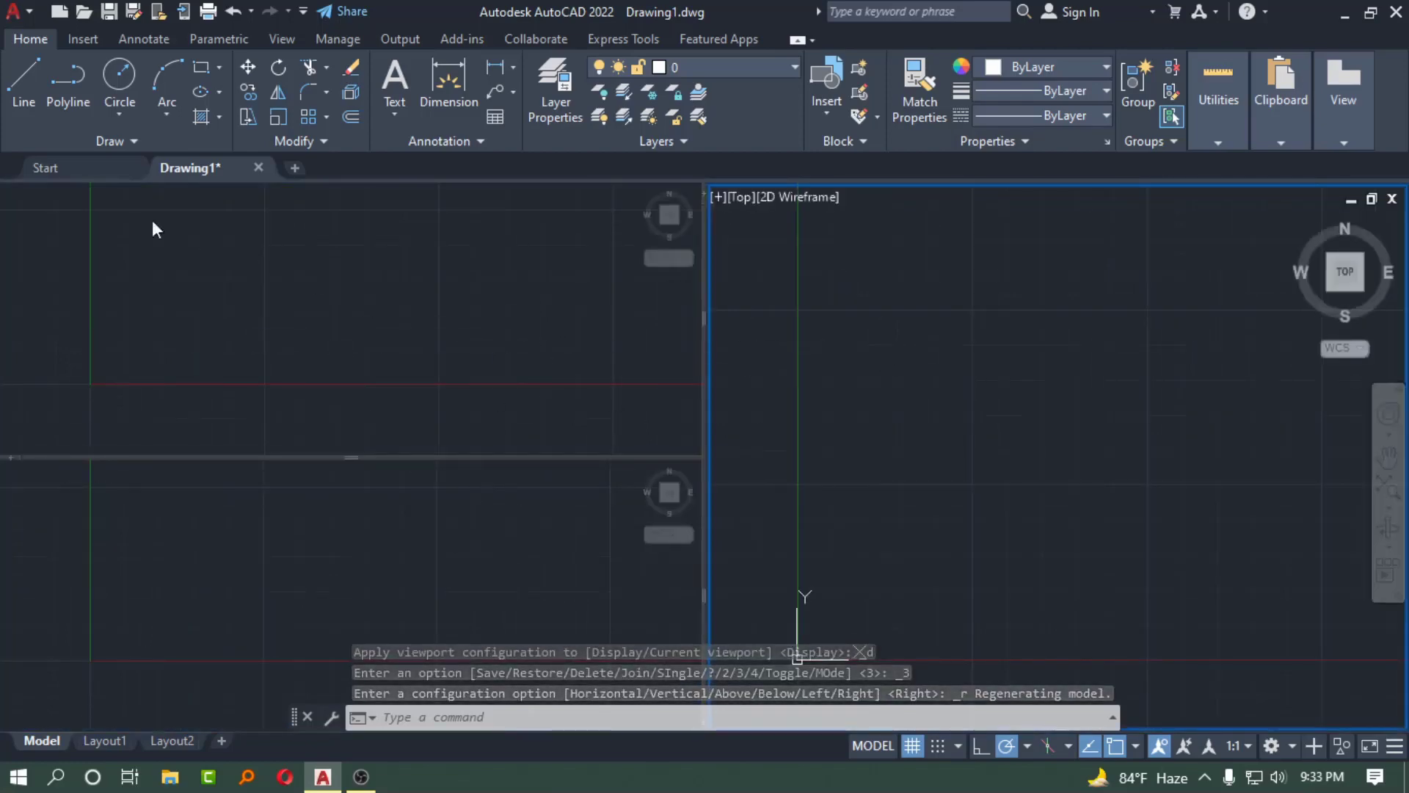
Apply Four: Equal and activate each viewport, ending on the bottom-left one.
click(718, 197)
mouse_move(831, 241)
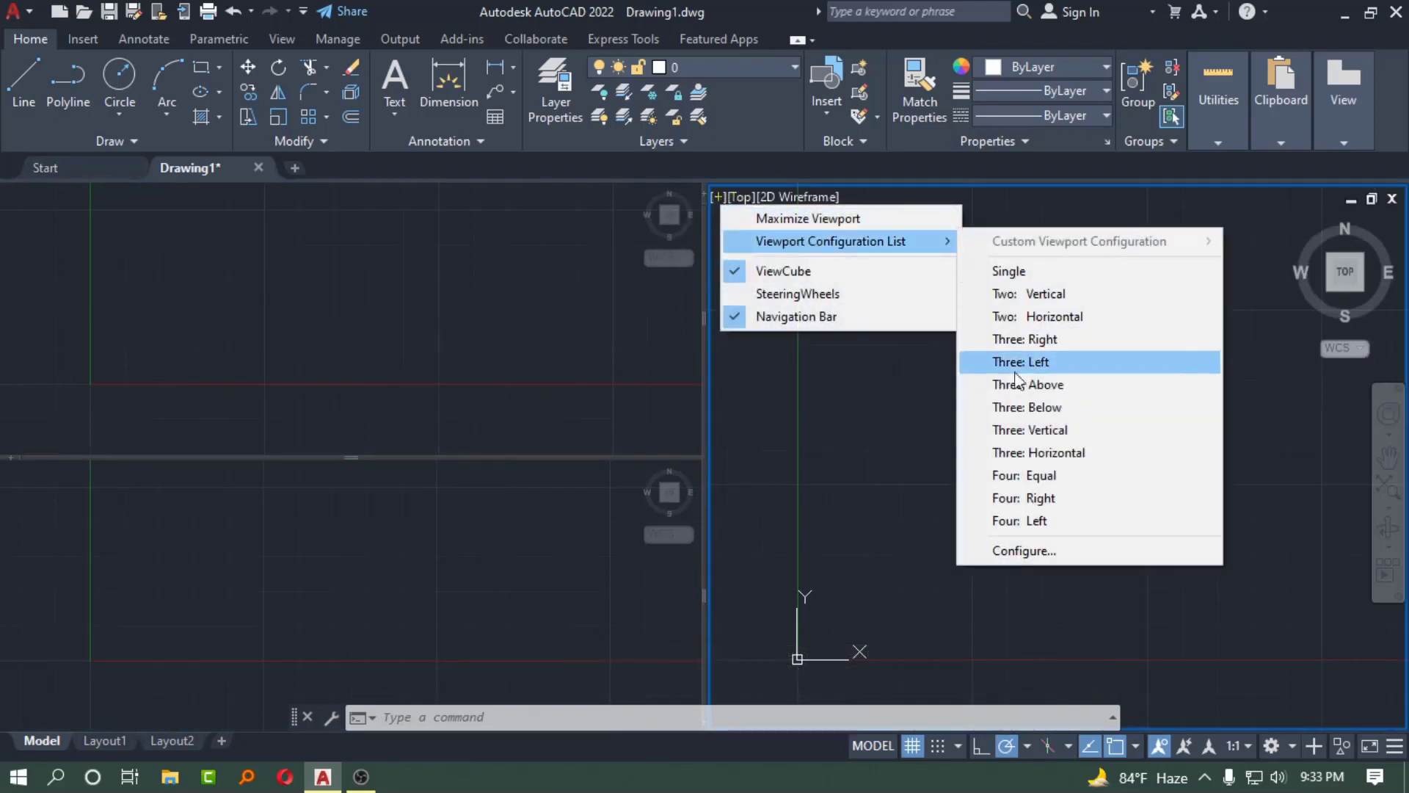
click(1033, 476)
click(882, 341)
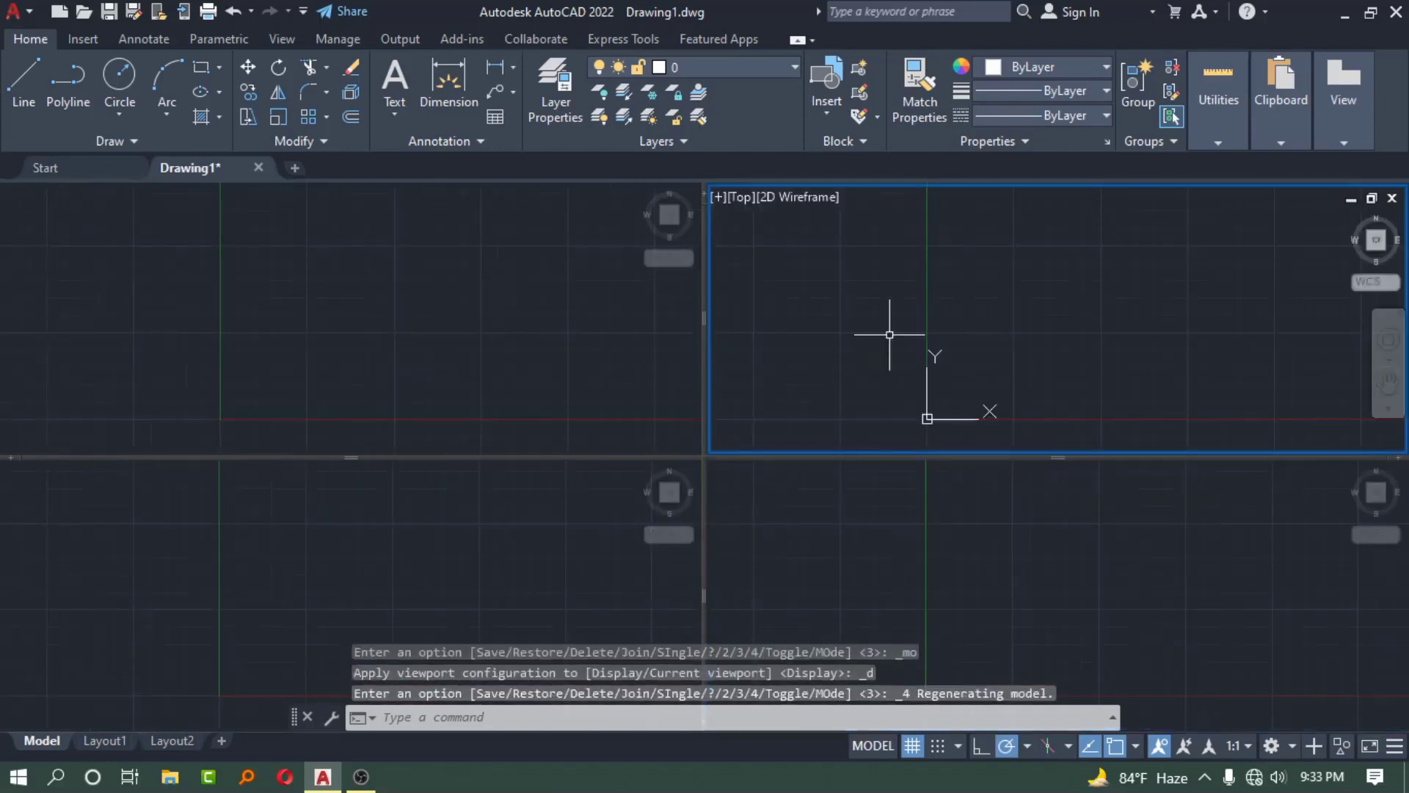
click(916, 539)
click(420, 395)
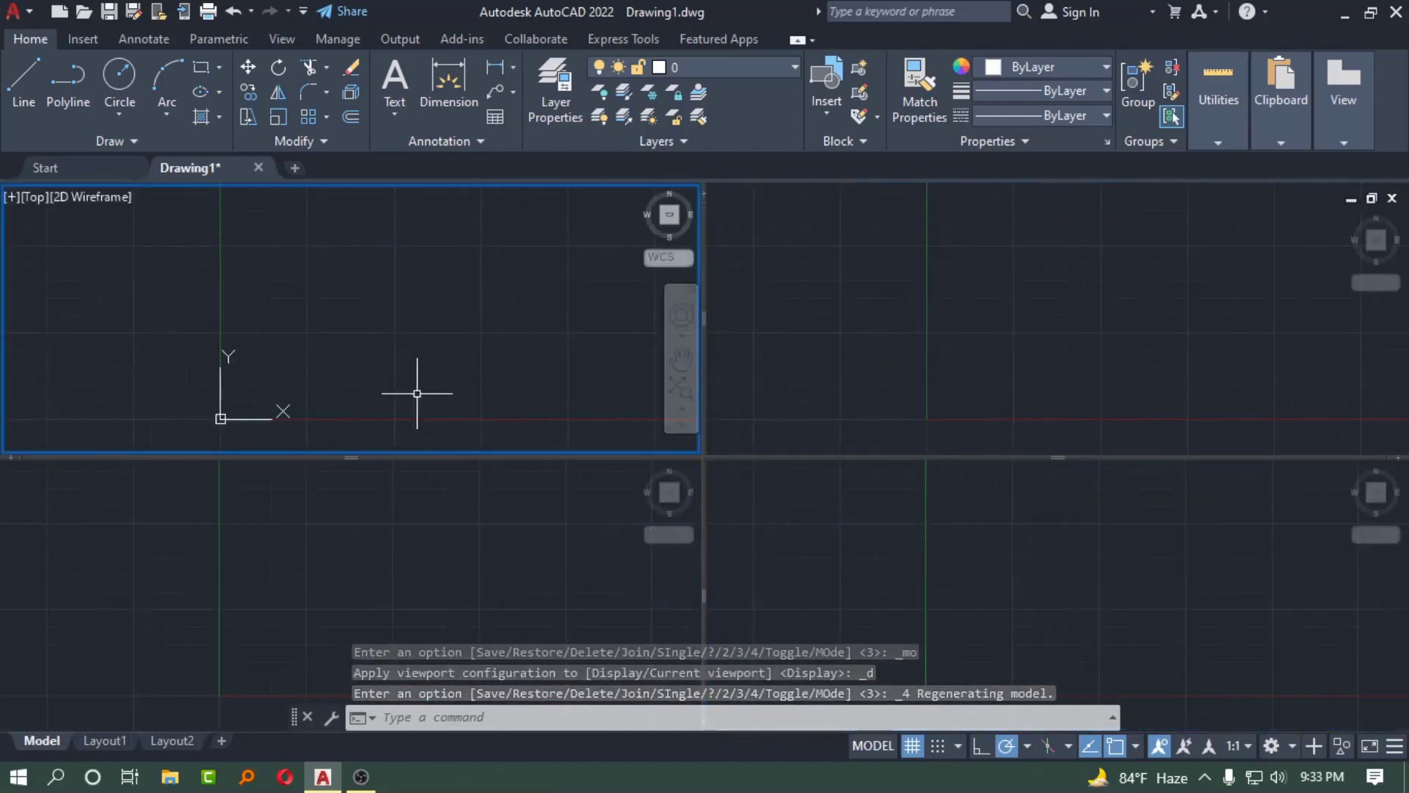
click(437, 588)
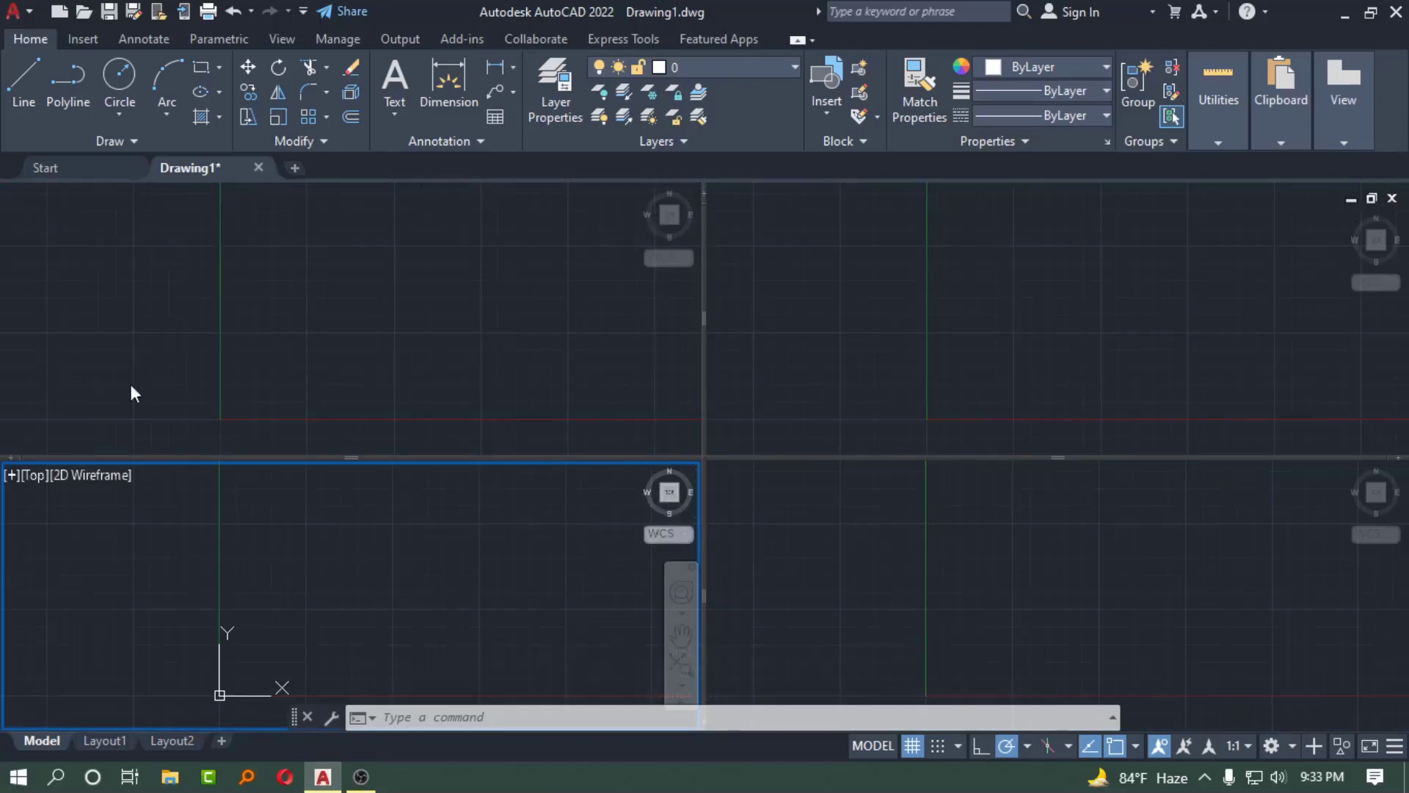
click(155, 347)
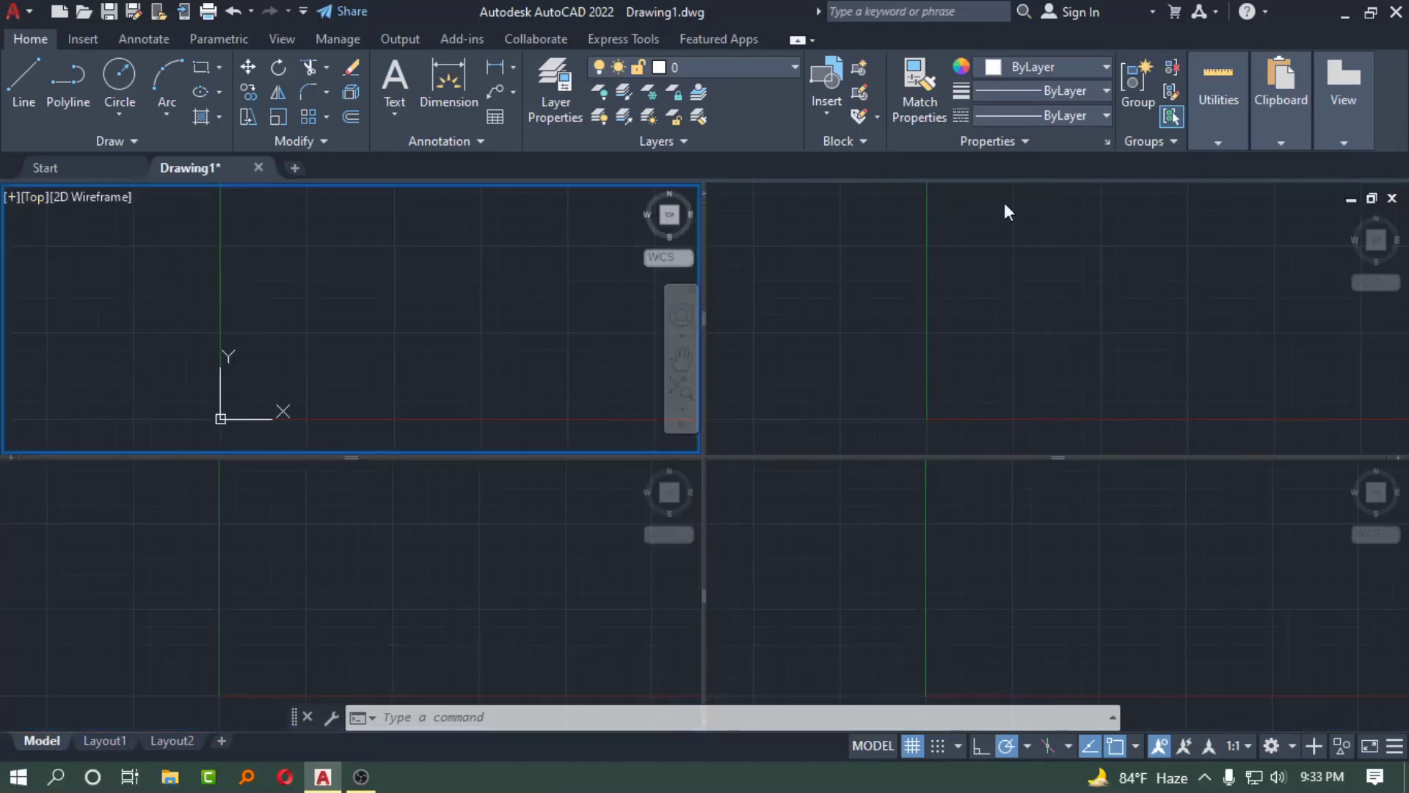
click(747, 199)
click(770, 545)
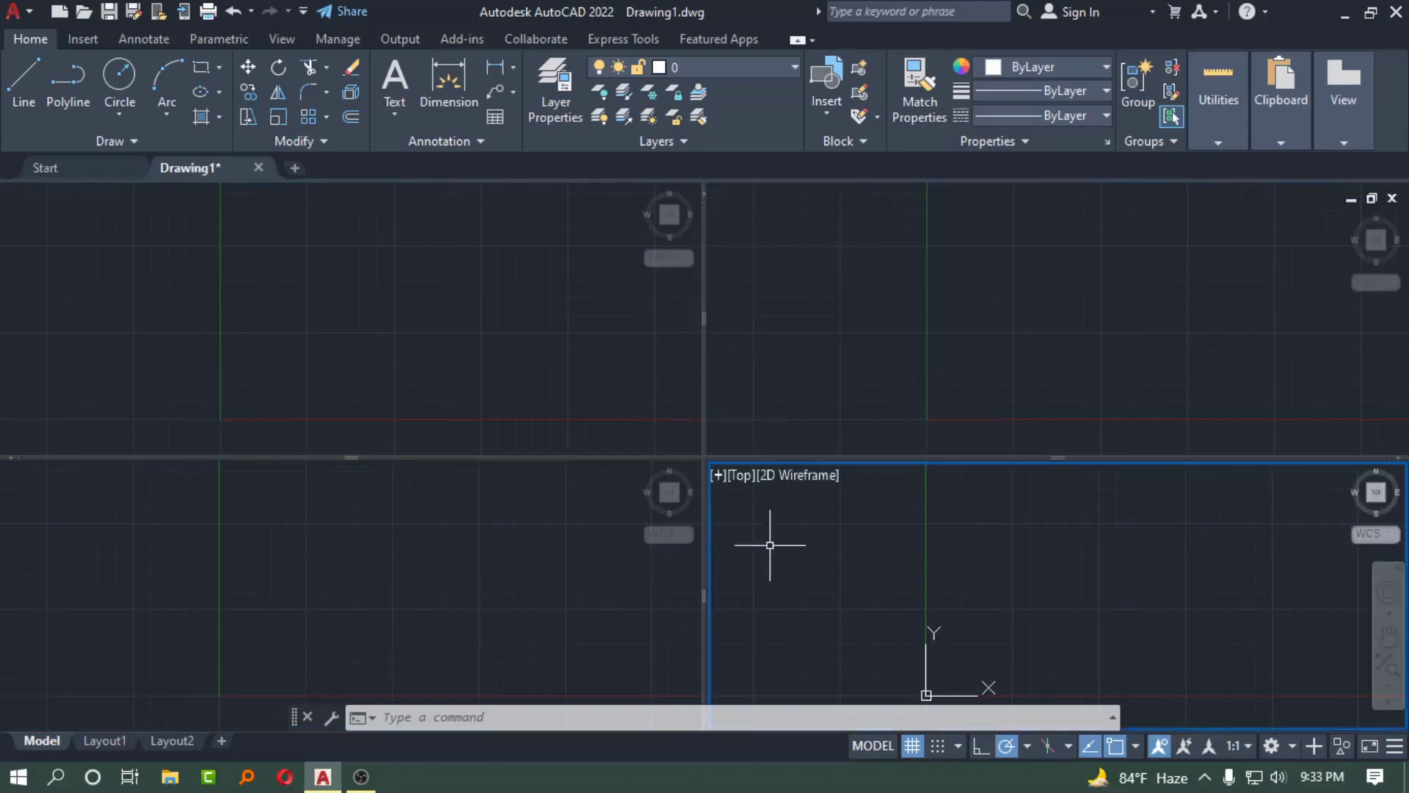
click(152, 514)
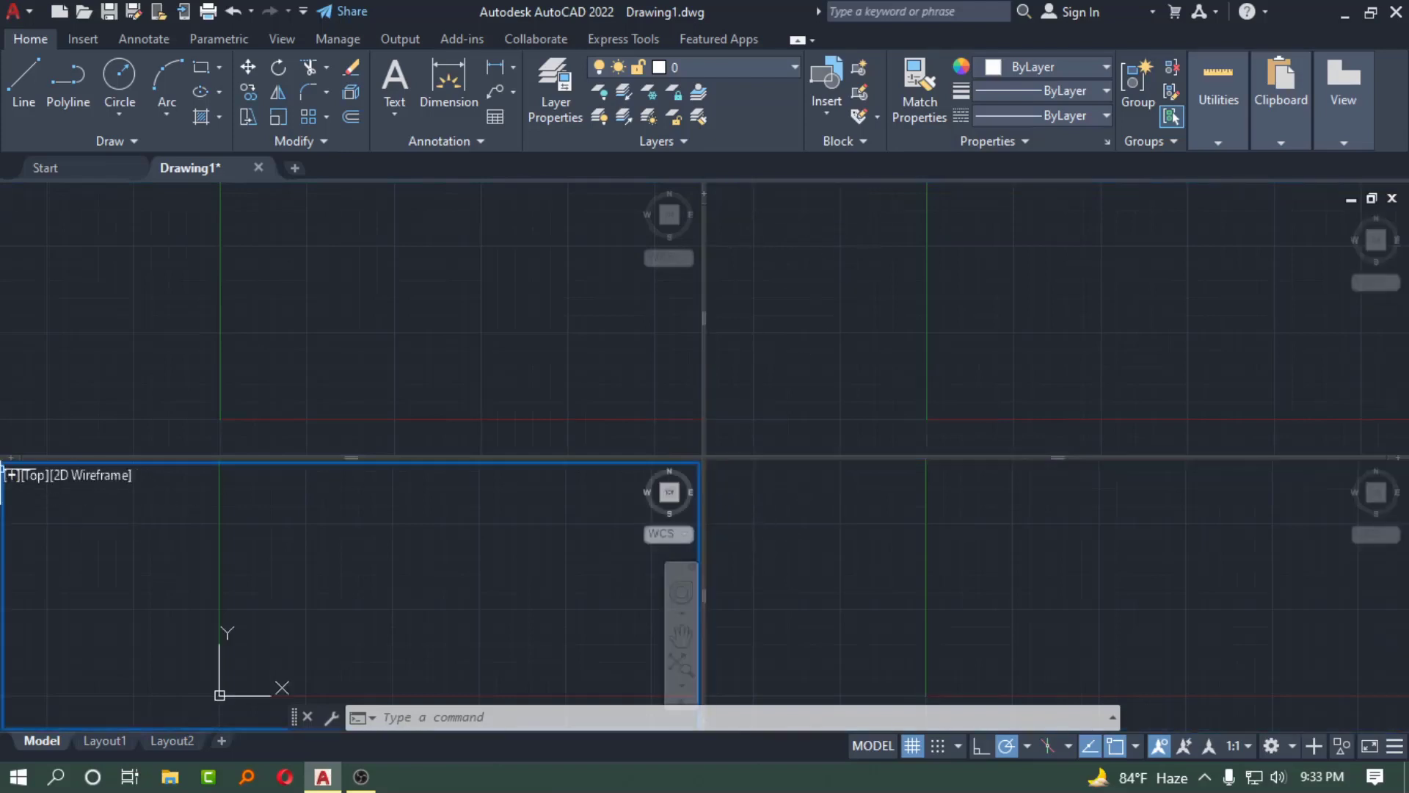
click(11, 474)
mouse_move(123, 518)
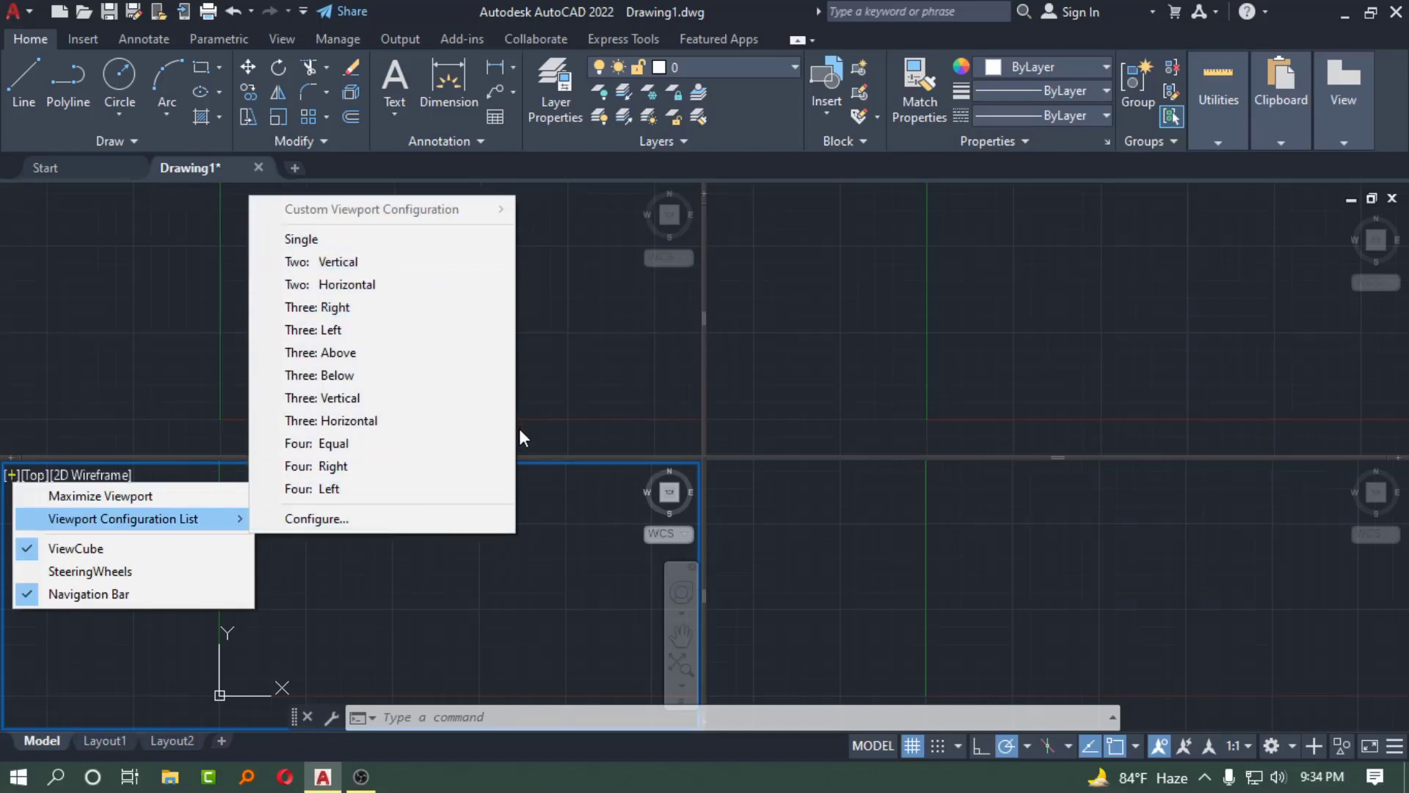
click(359, 523)
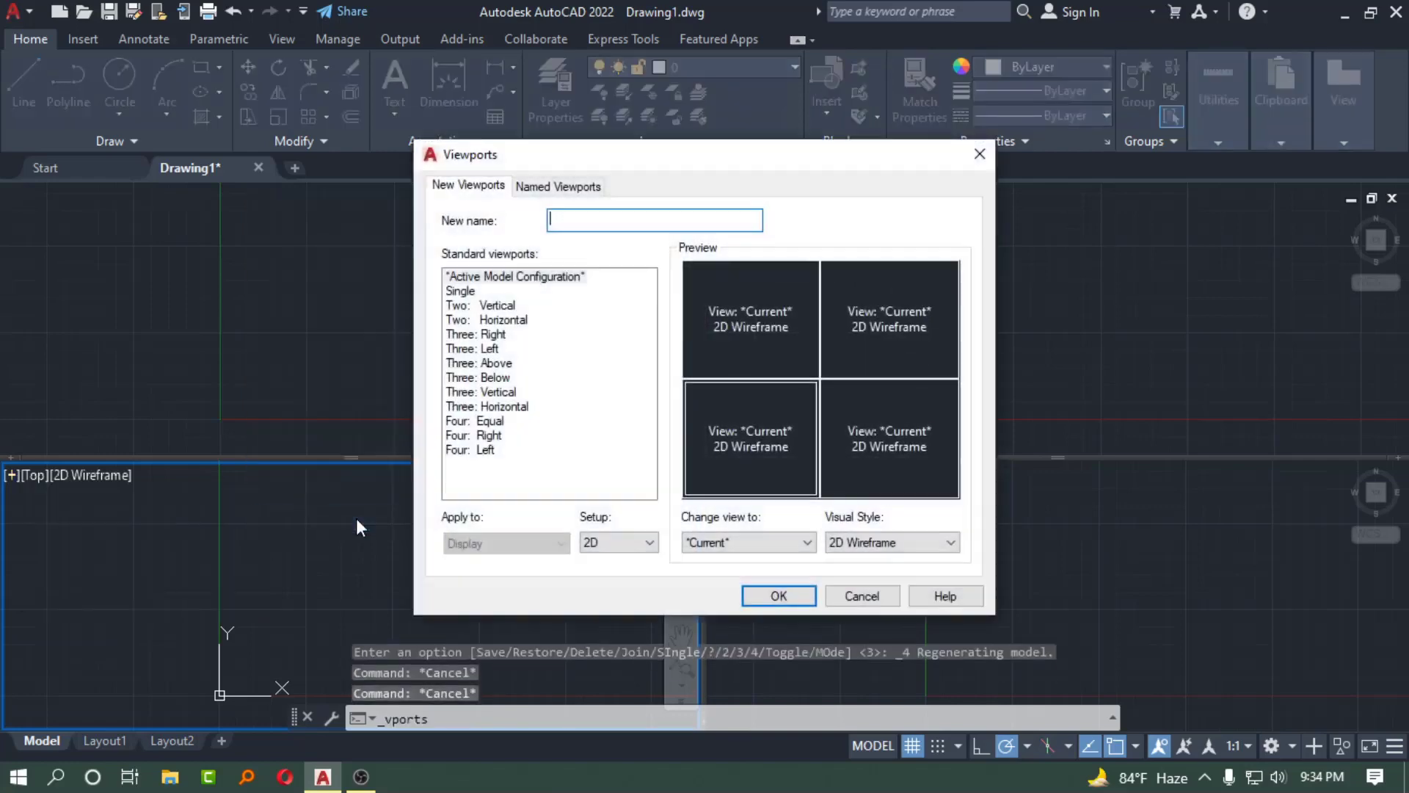
click(468, 305)
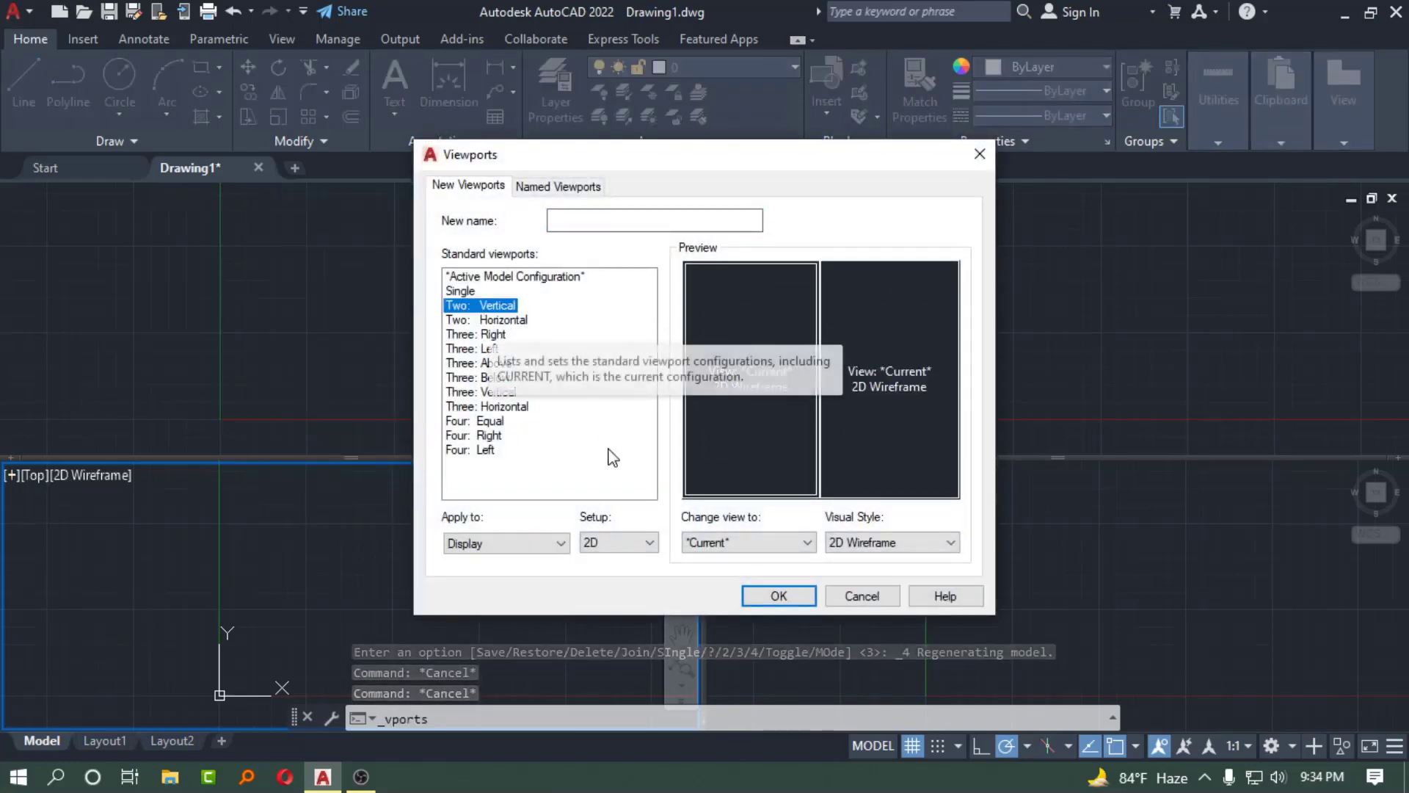
click(624, 543)
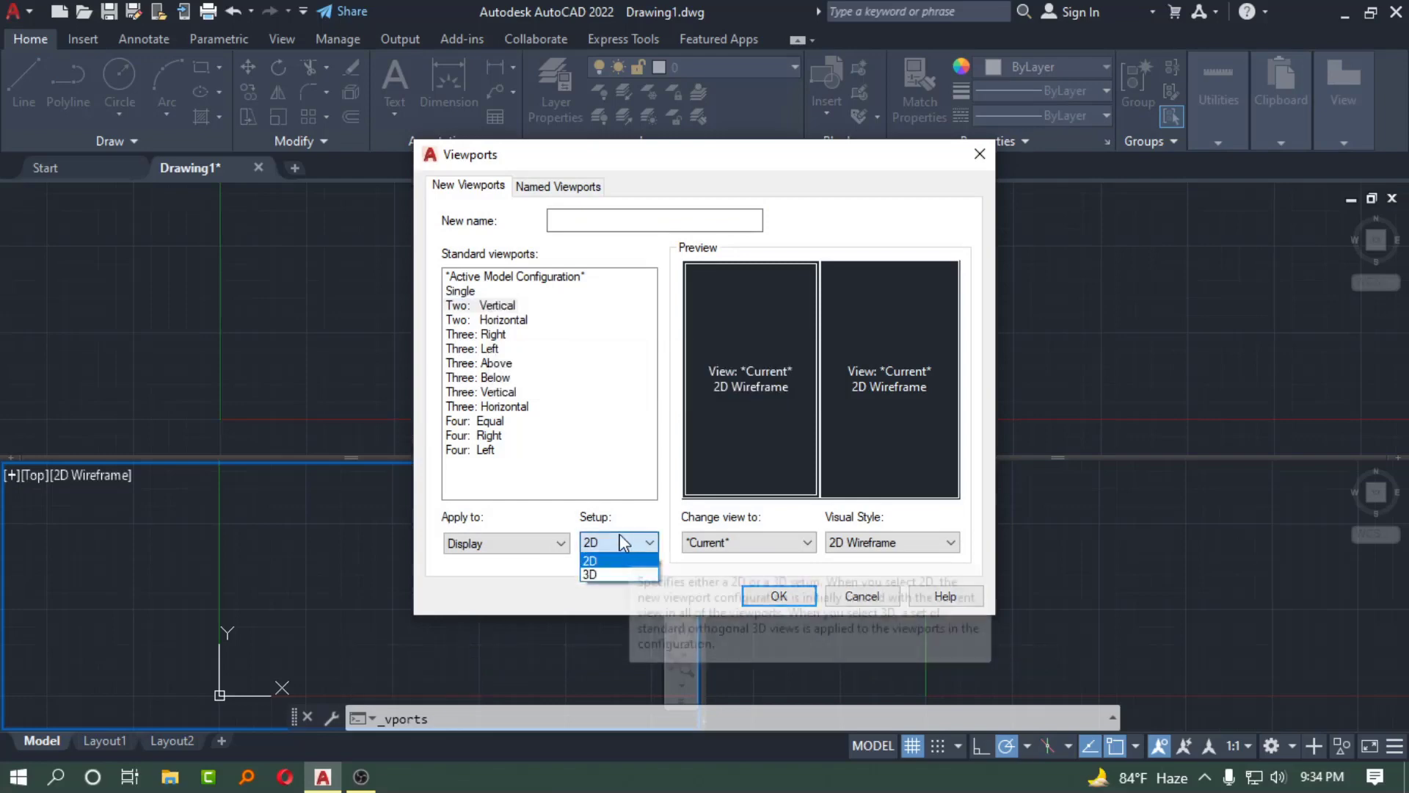
click(620, 560)
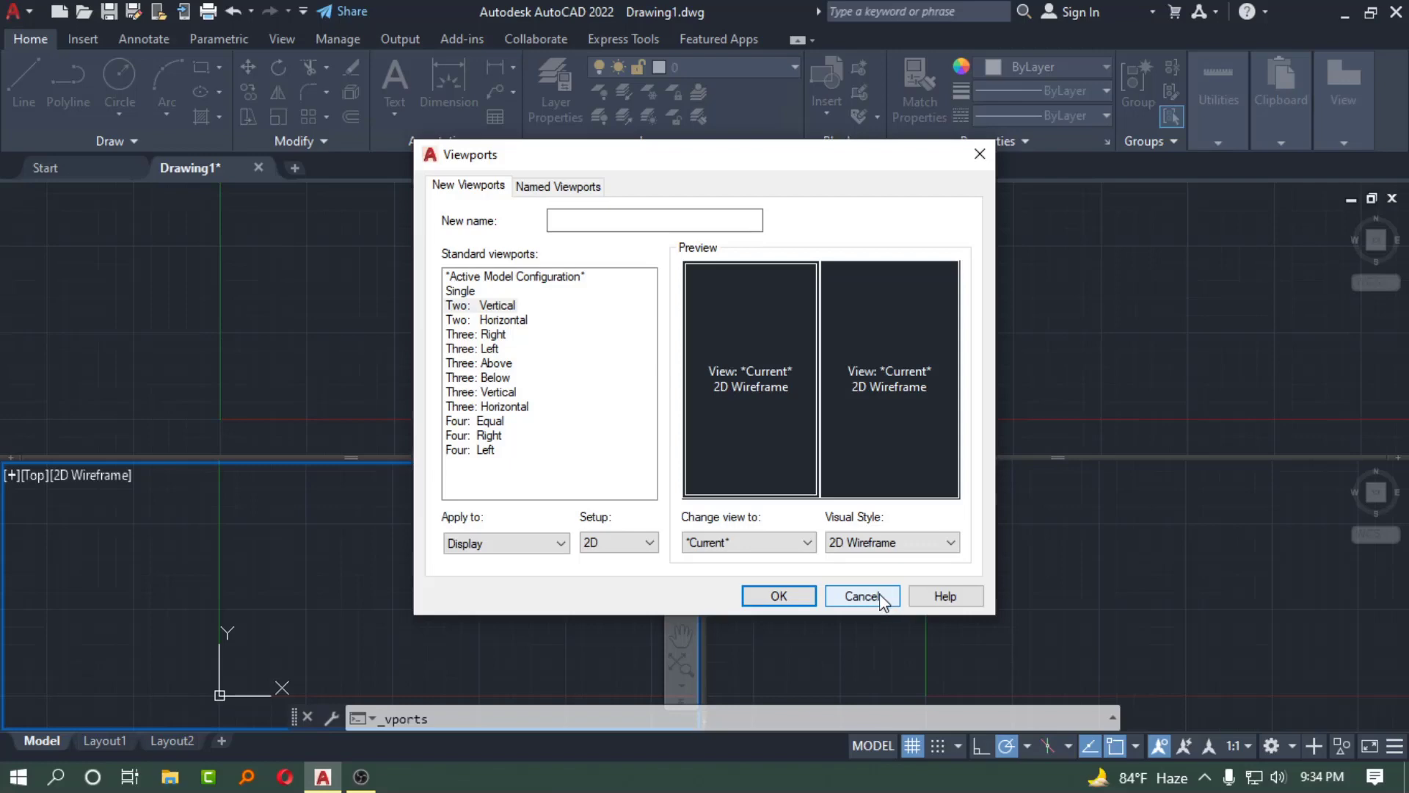
click(871, 598)
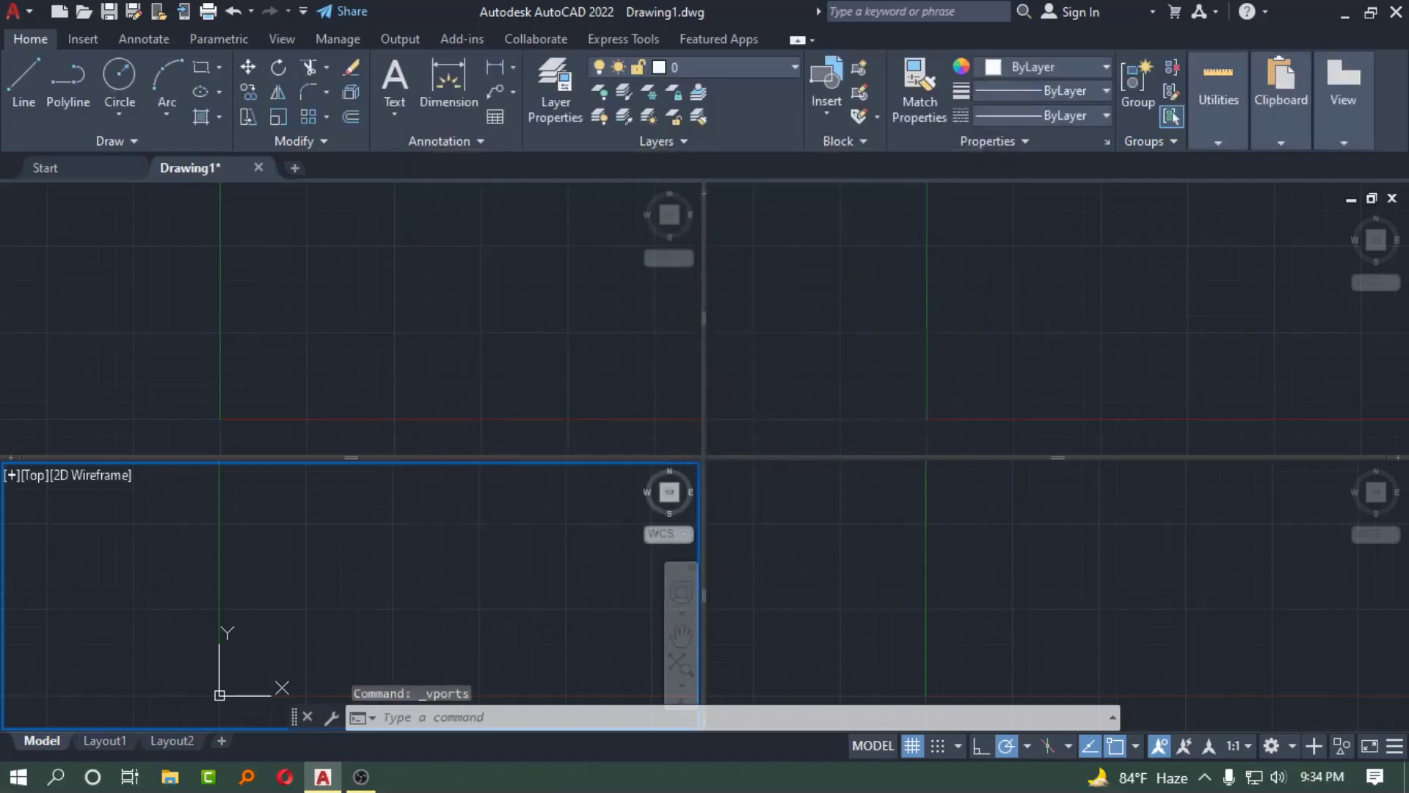
Choose Single from the Viewport Configuration List to restore one full-size viewport.
click(9, 477)
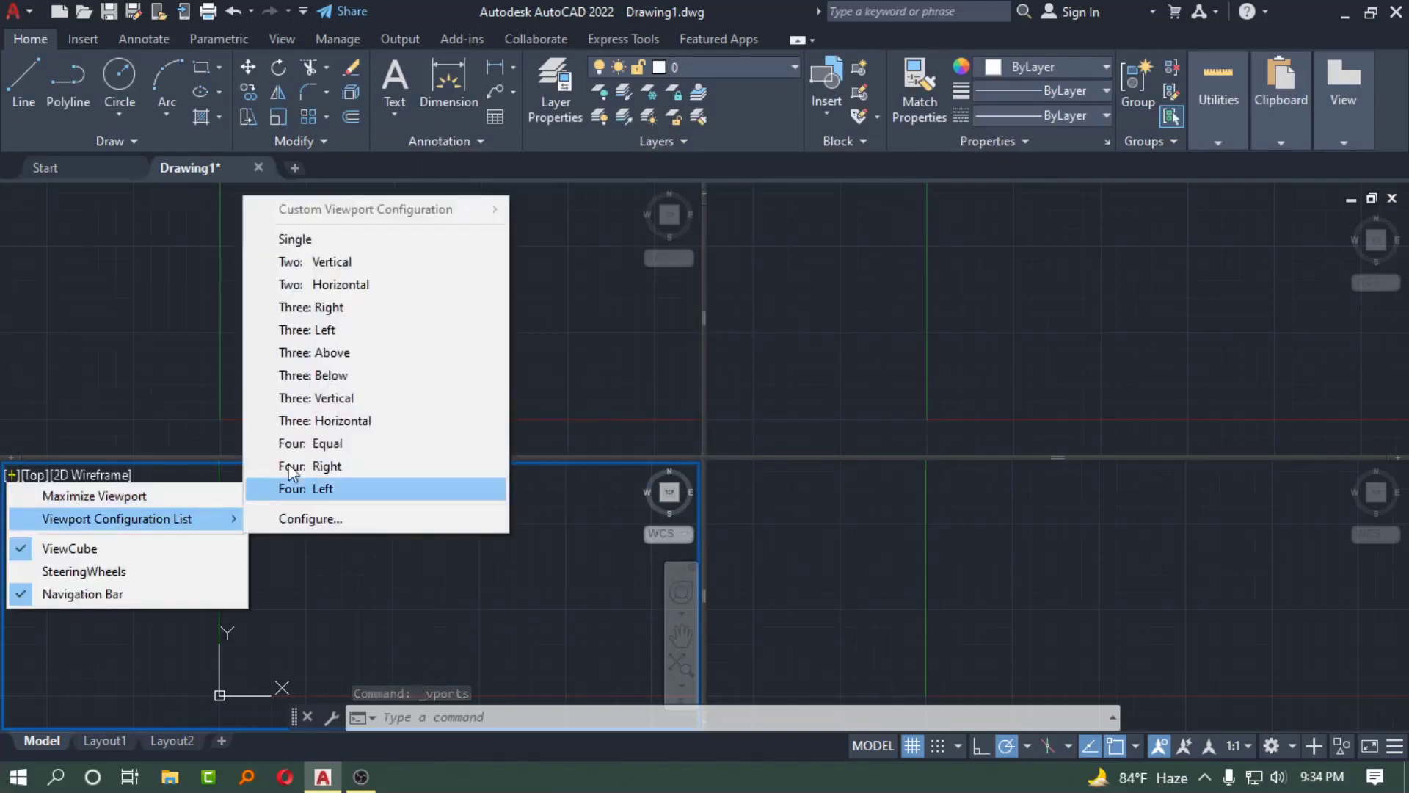
click(317, 242)
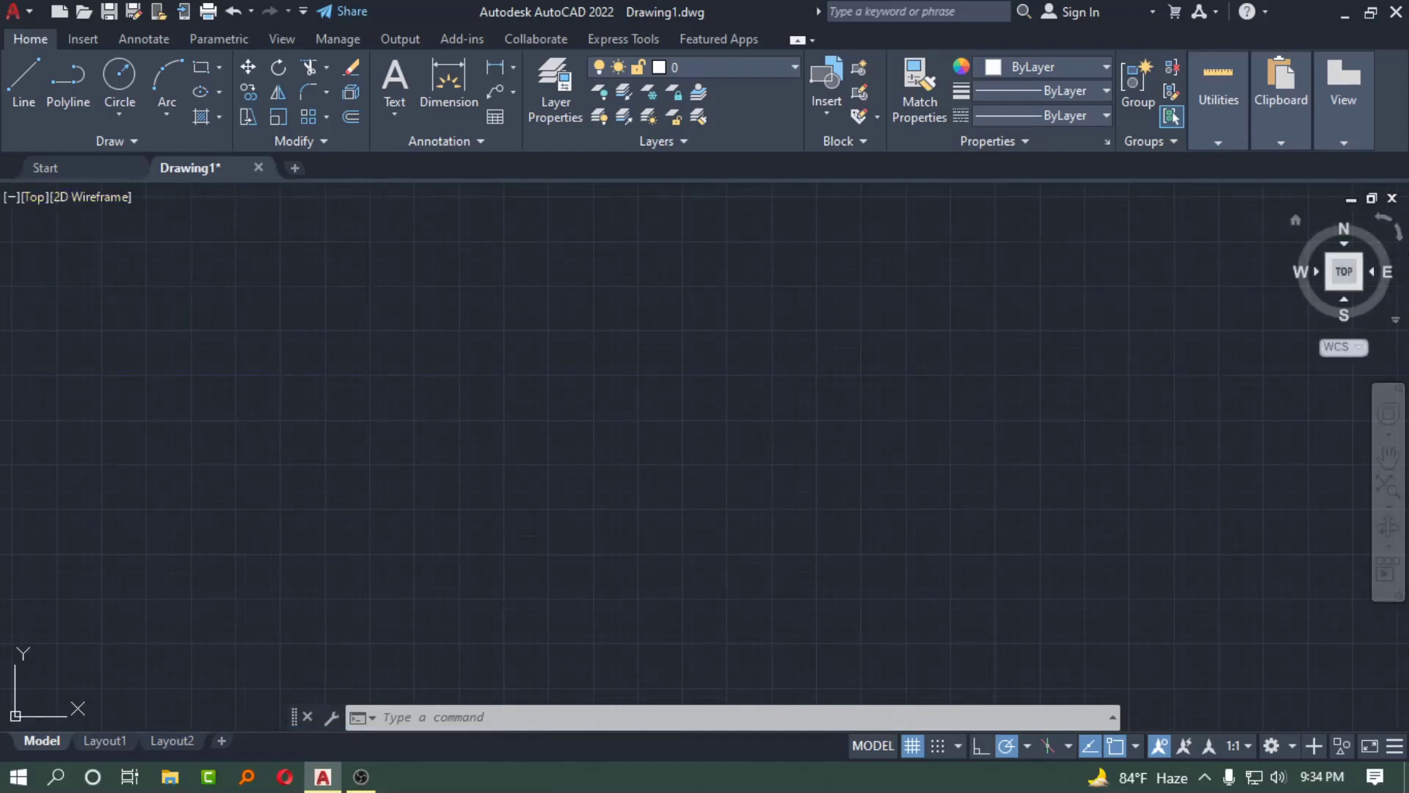
Switch the view from Top to Bottom, then Left, then Back.
click(38, 201)
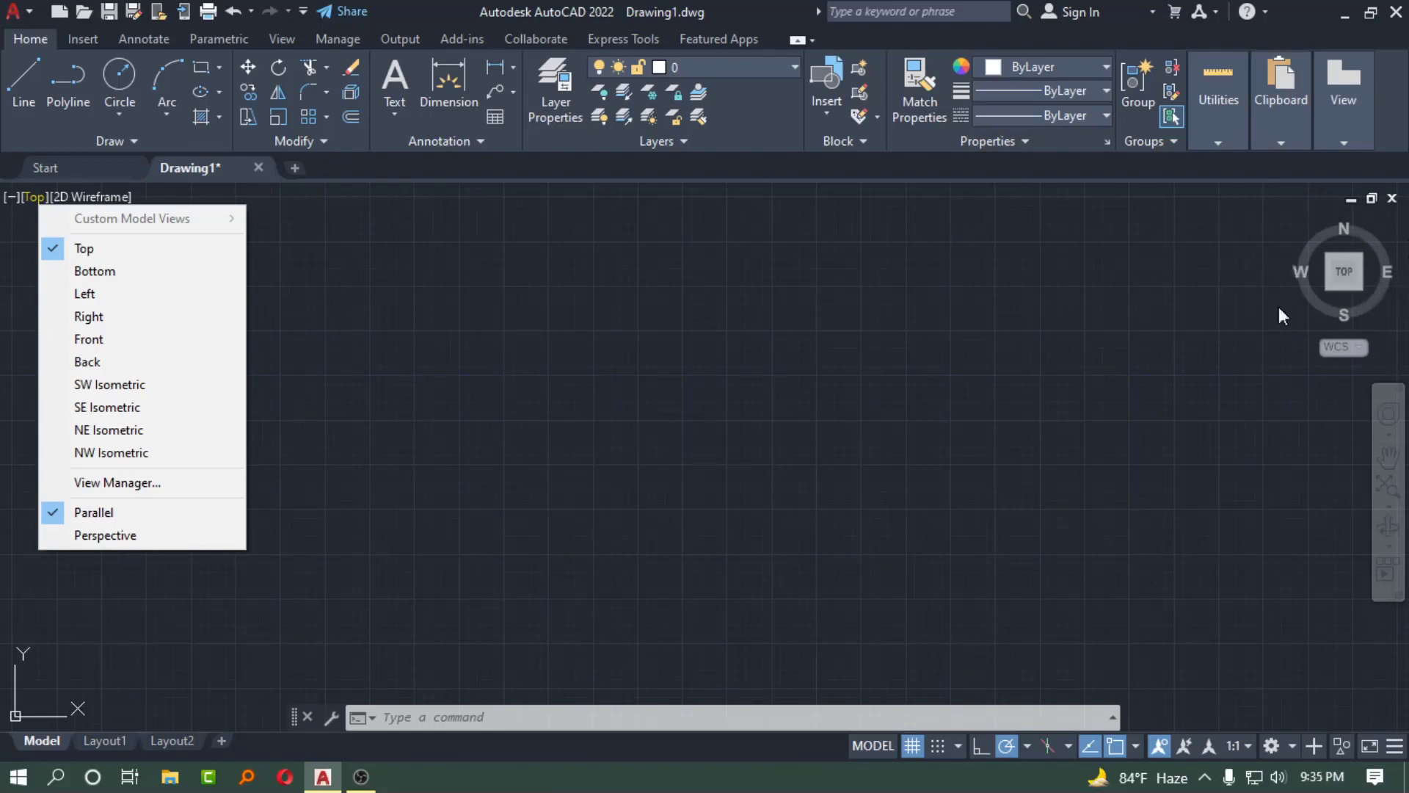
click(113, 271)
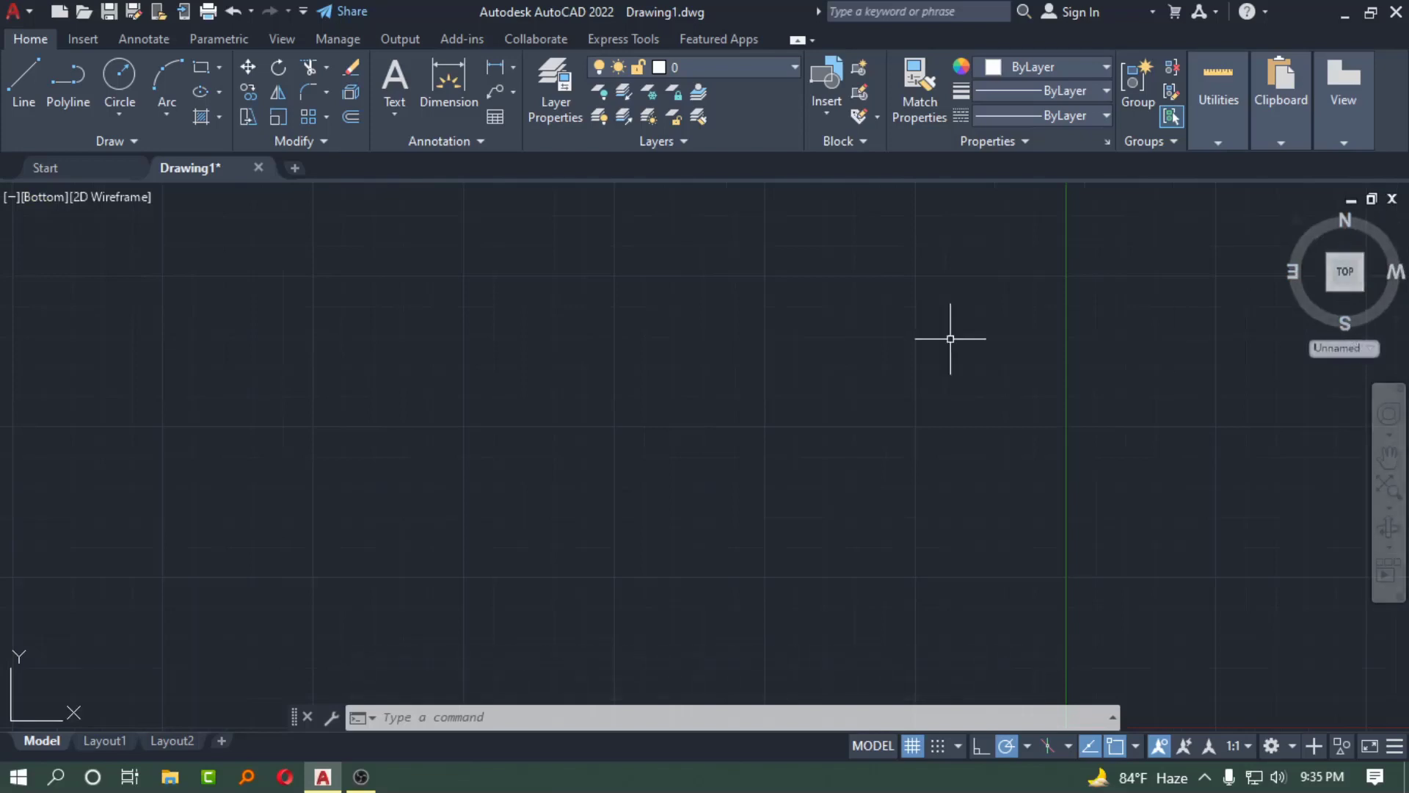
click(46, 201)
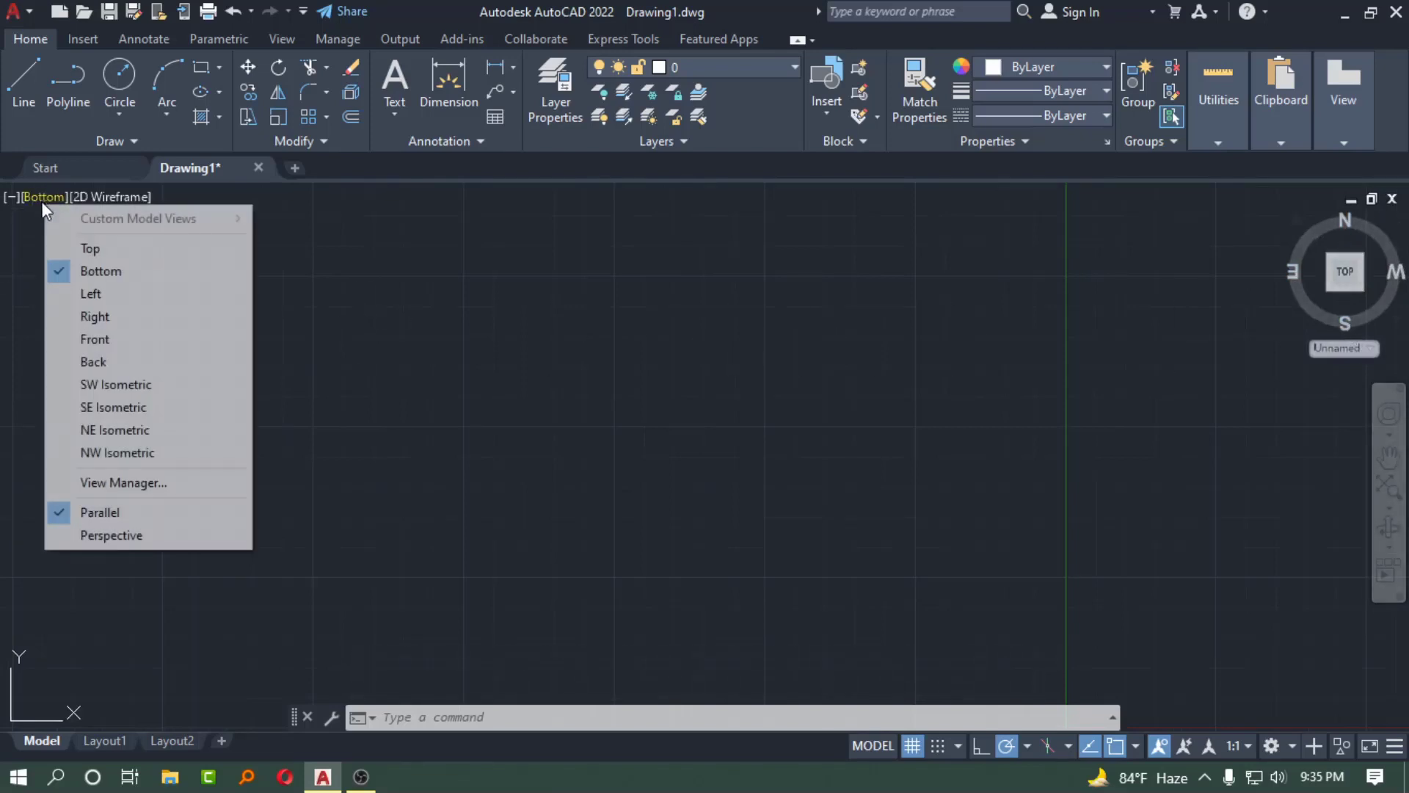
click(91, 296)
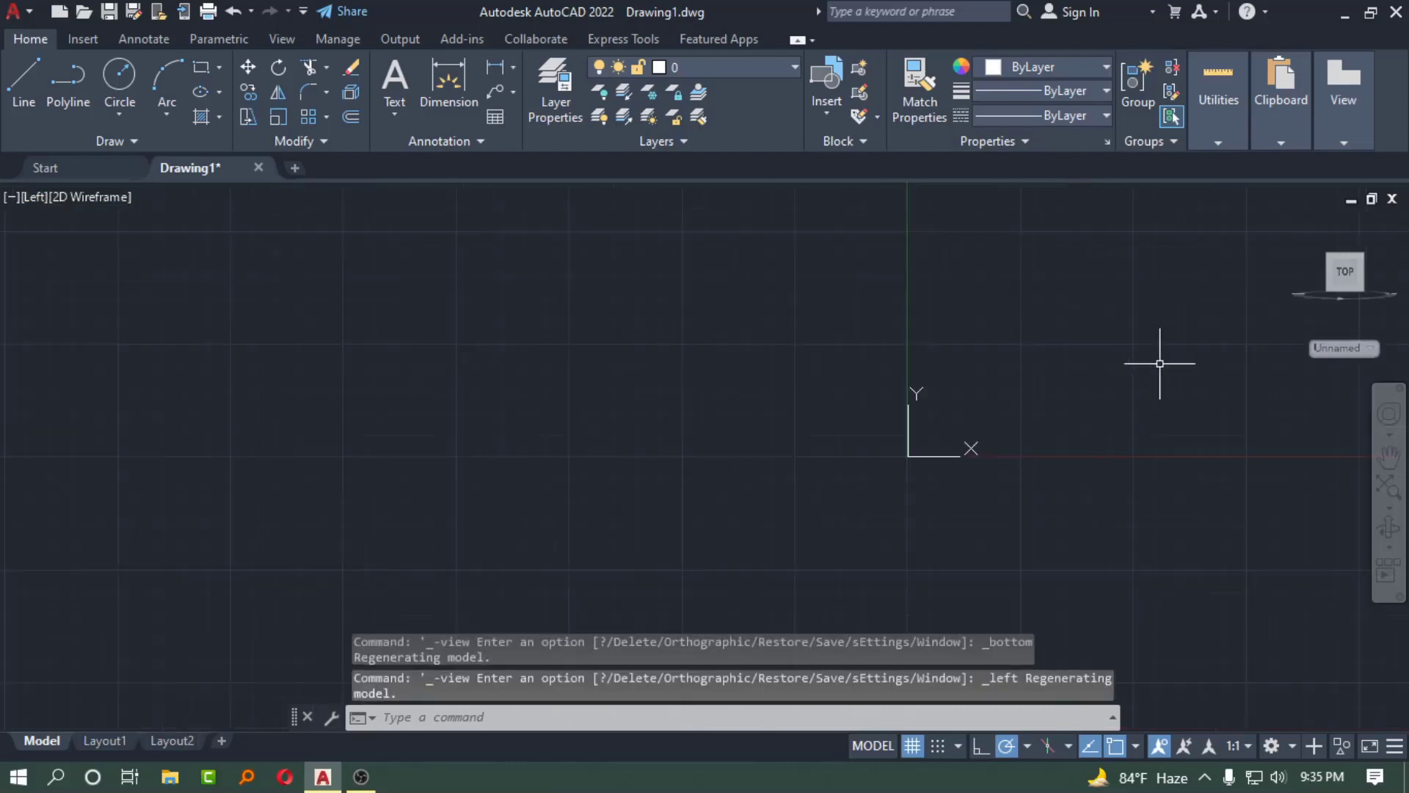
mouse_move(1345, 272)
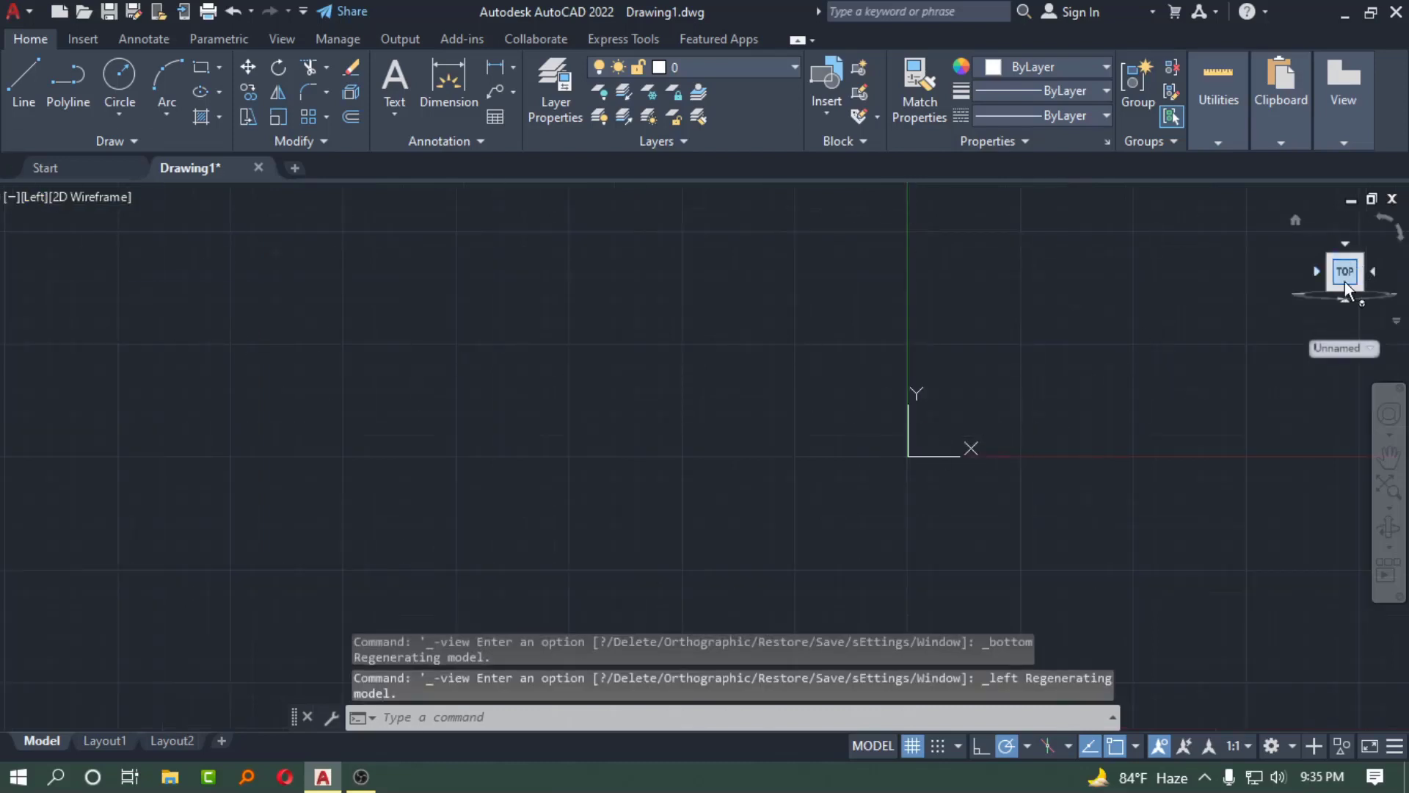
click(32, 199)
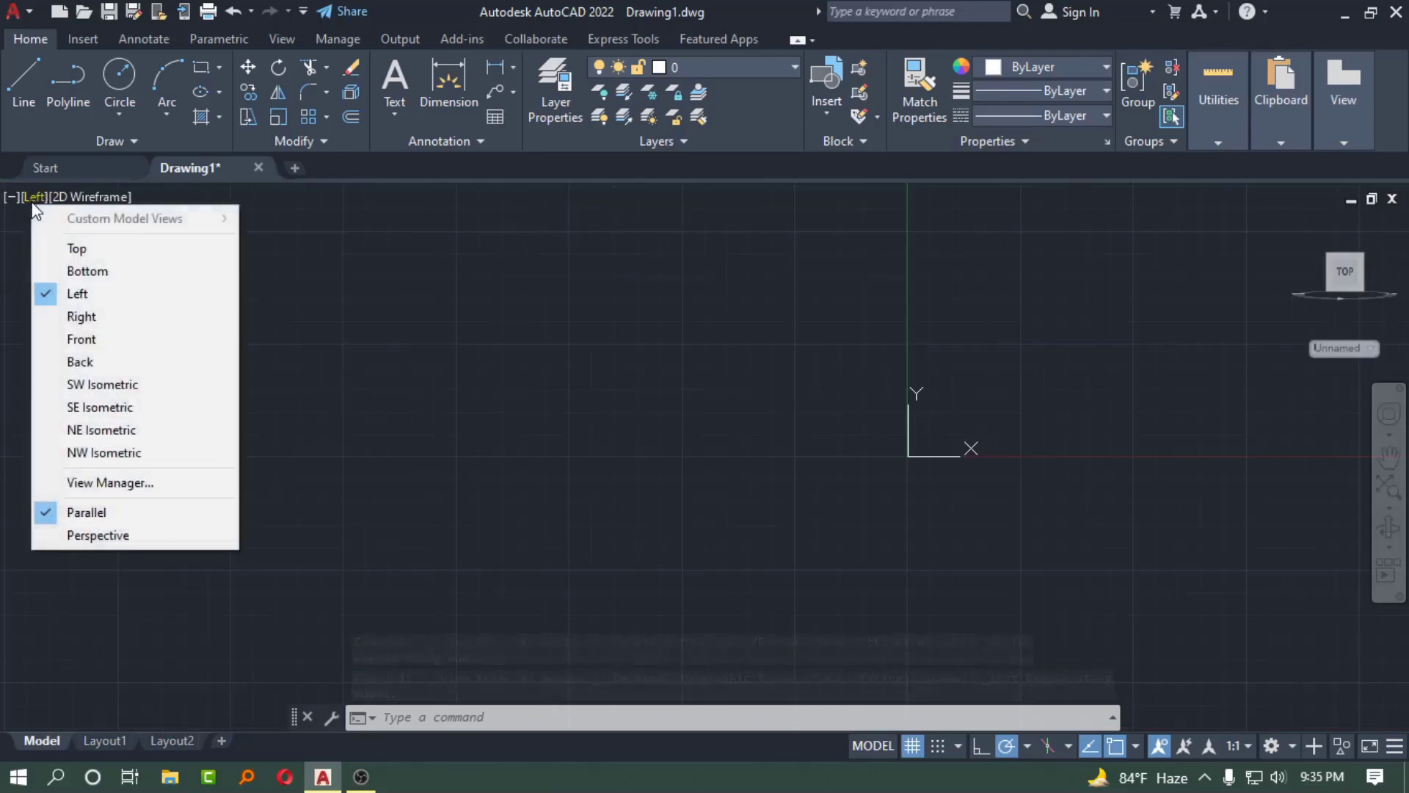
click(81, 361)
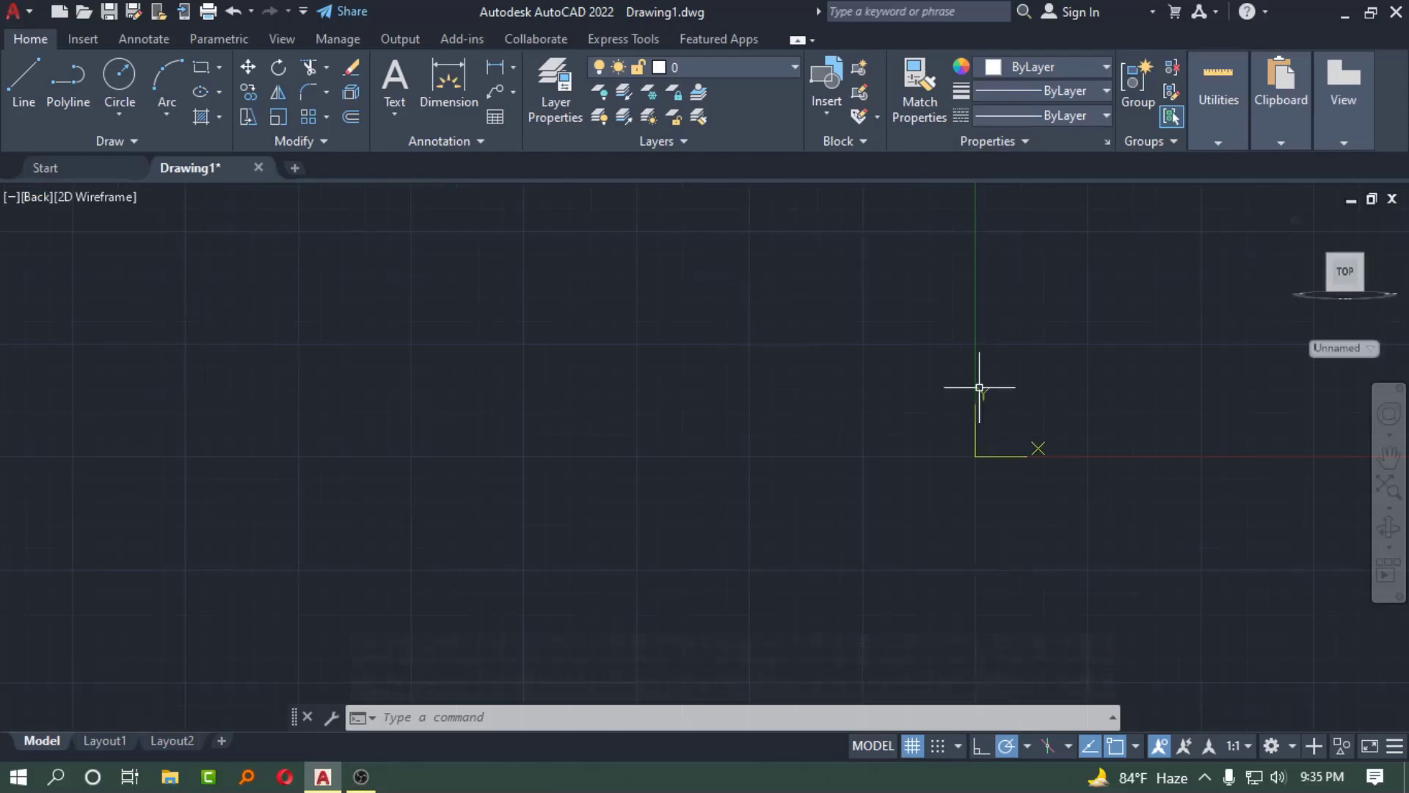
Draw a circle in the Back view by picking its centre and radius.
click(116, 81)
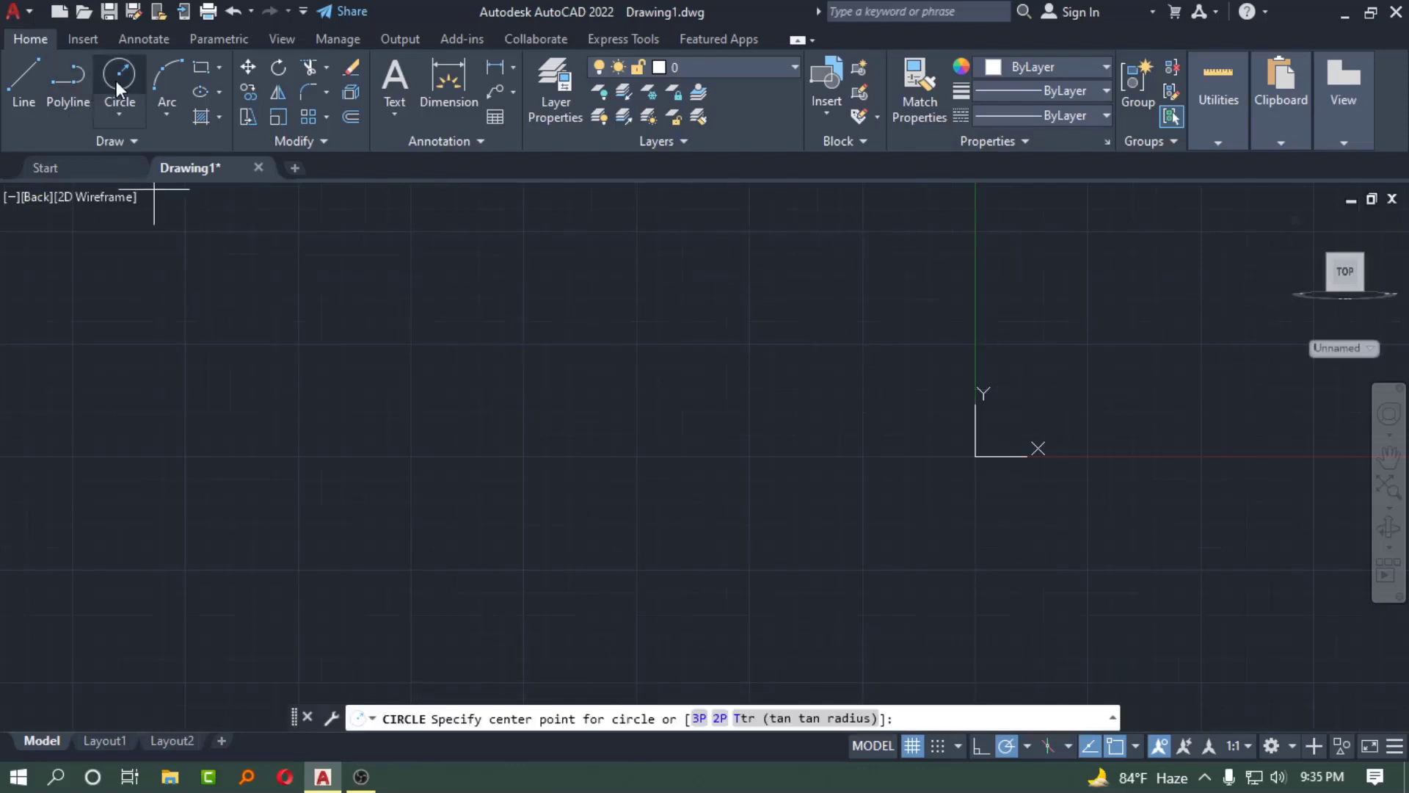
click(637, 311)
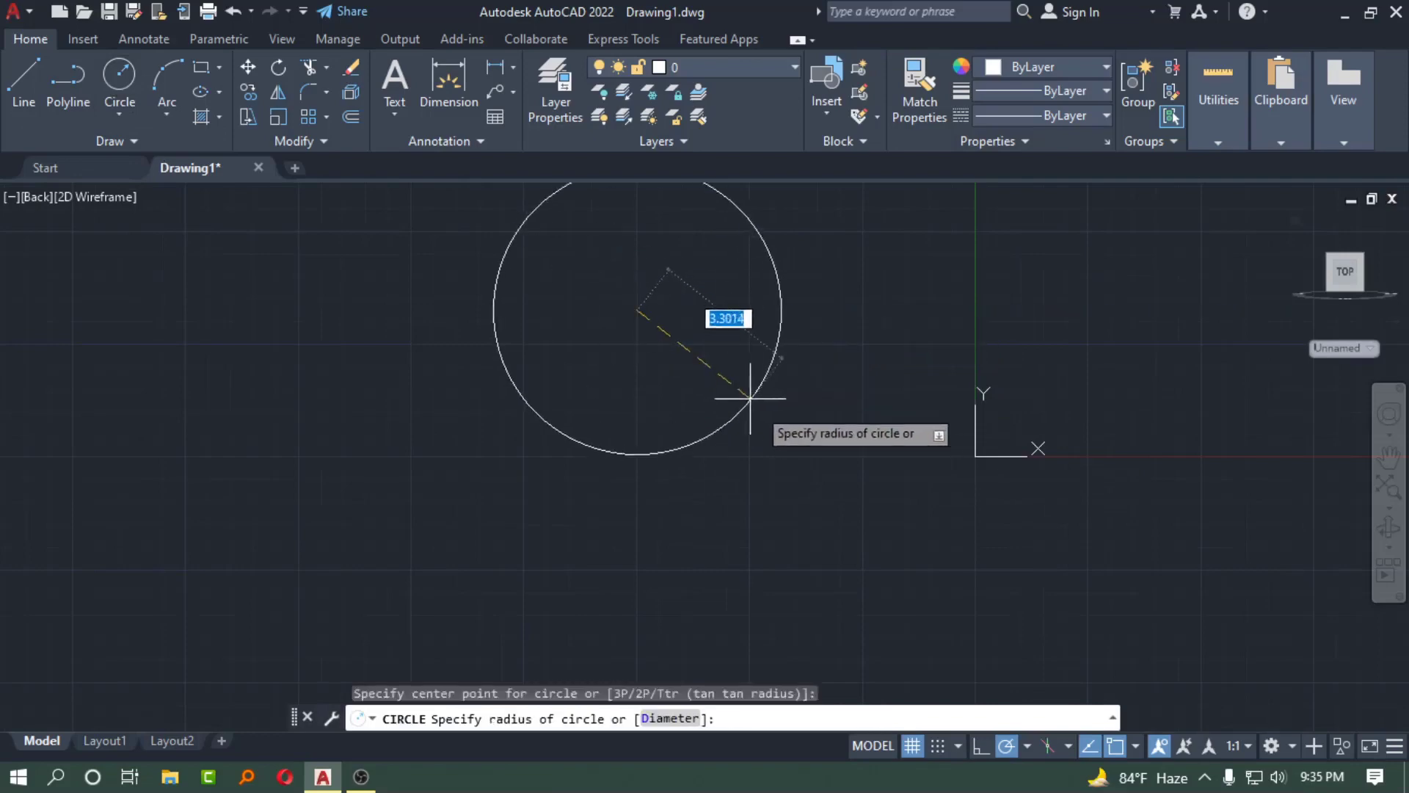
click(694, 375)
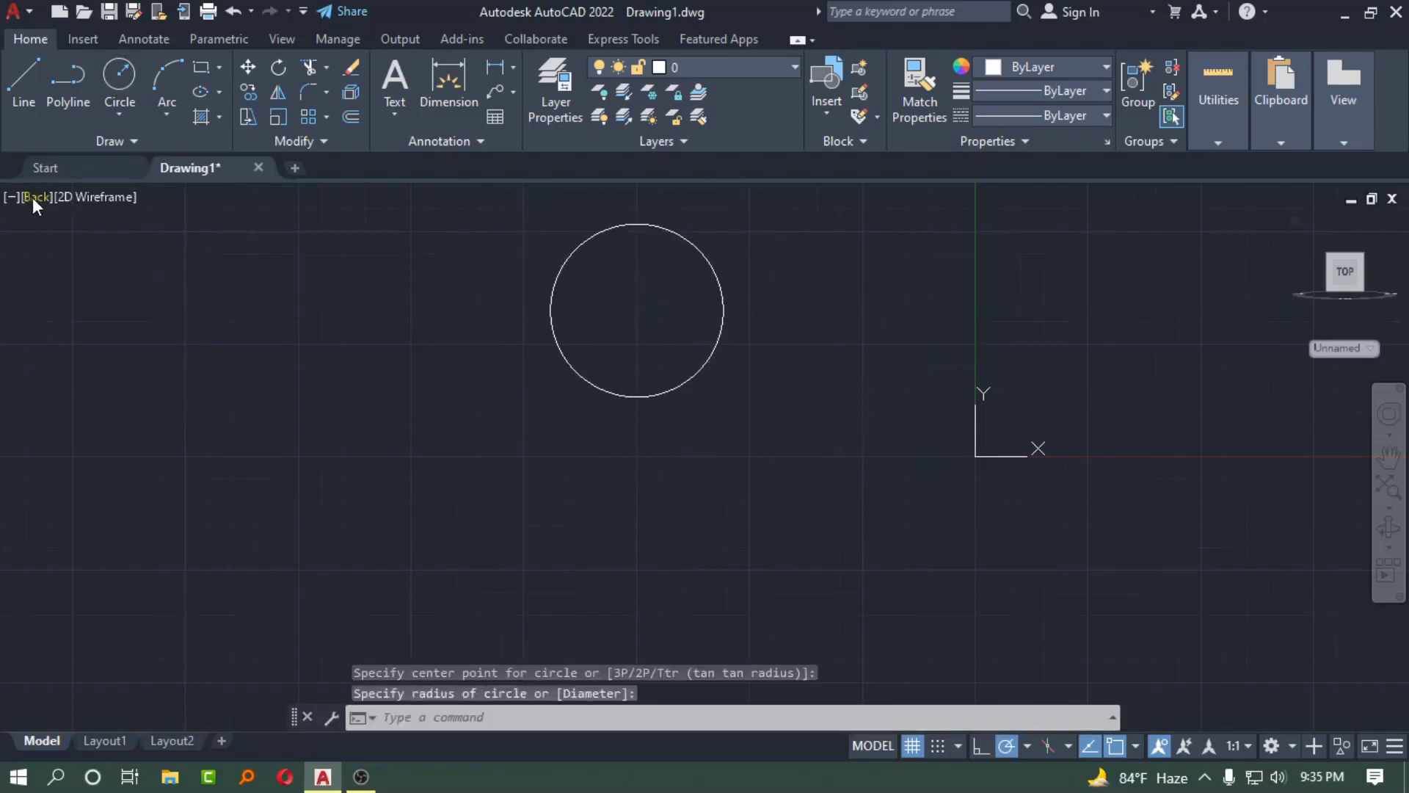
View the circle from SW Isometric, then switch to the Front view.
click(32, 197)
click(88, 381)
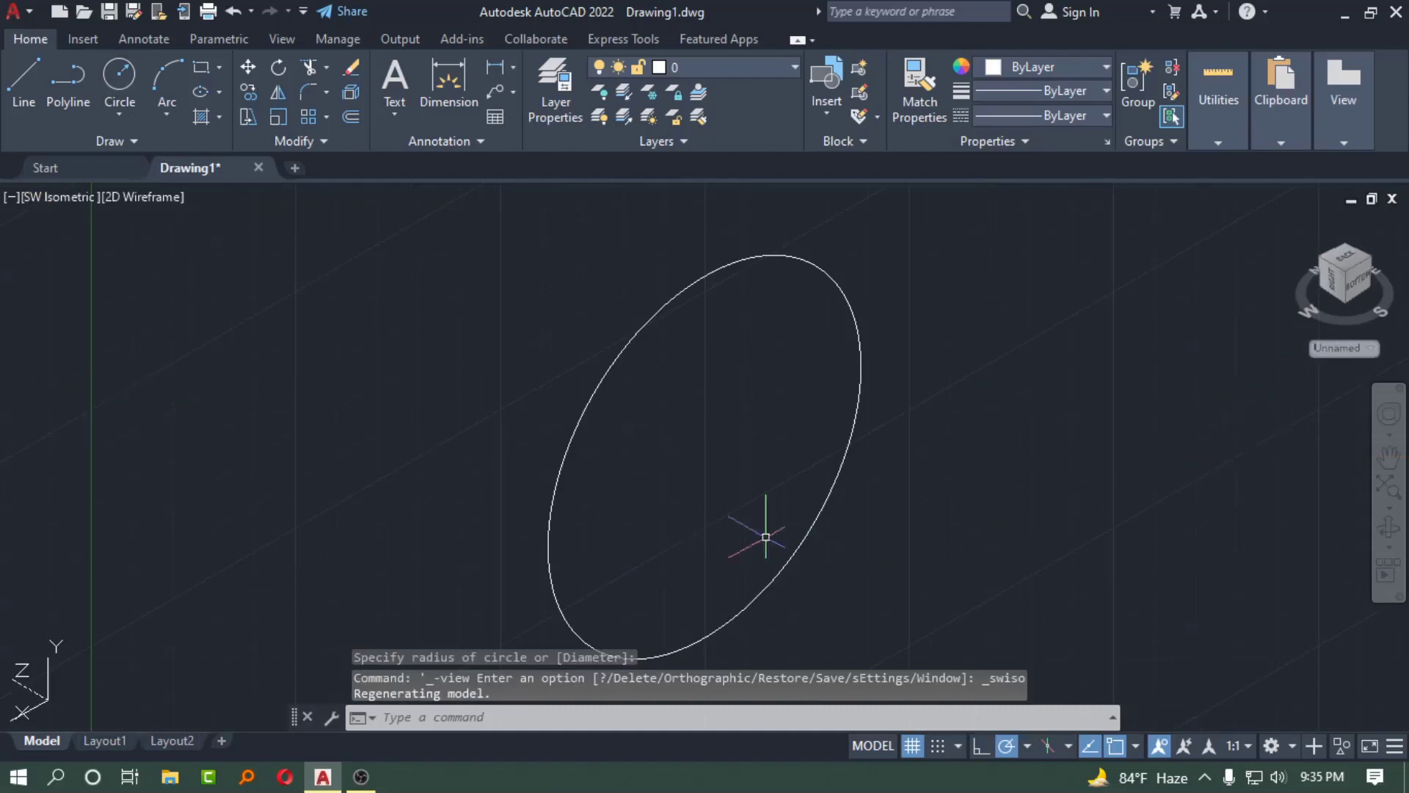
click(50, 198)
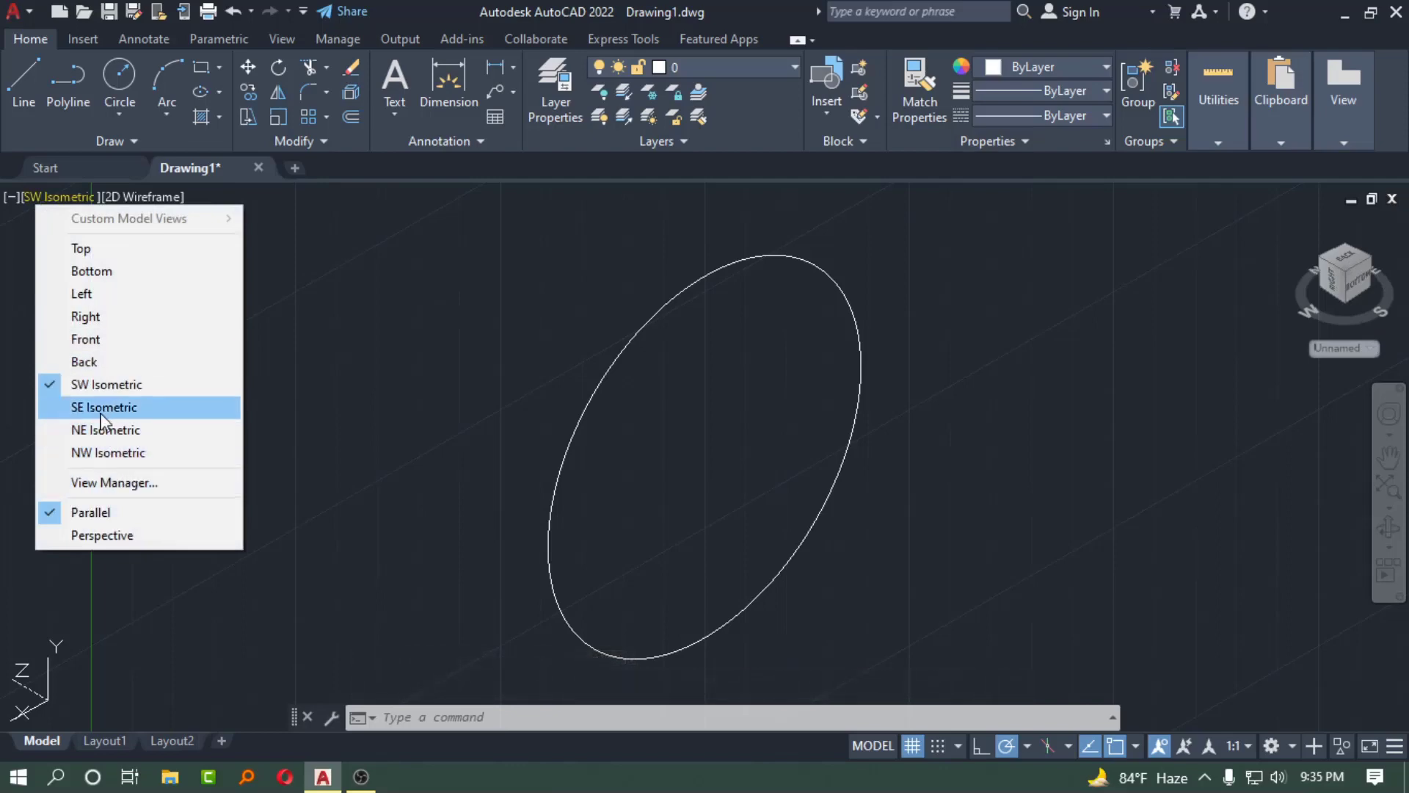
click(86, 338)
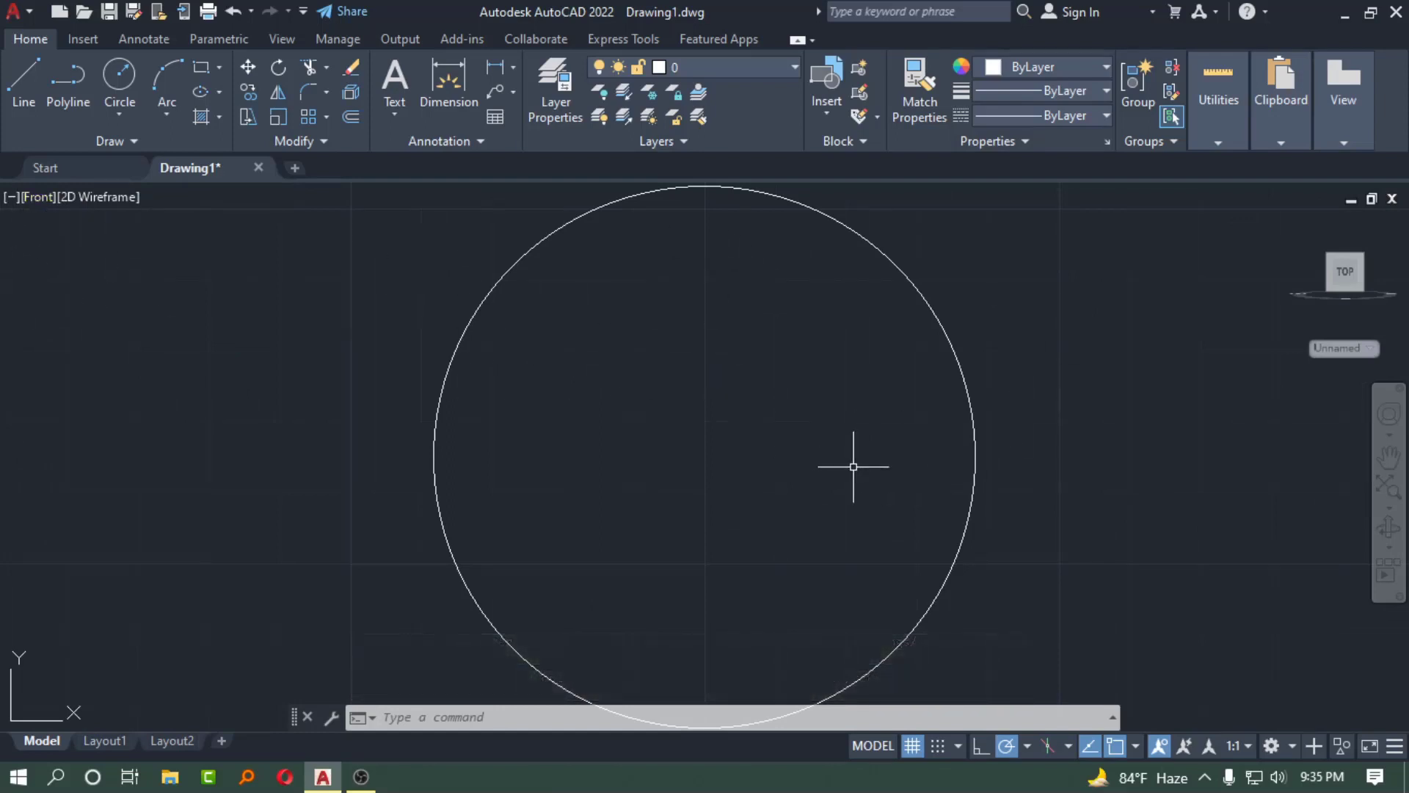
mouse_move(1343, 273)
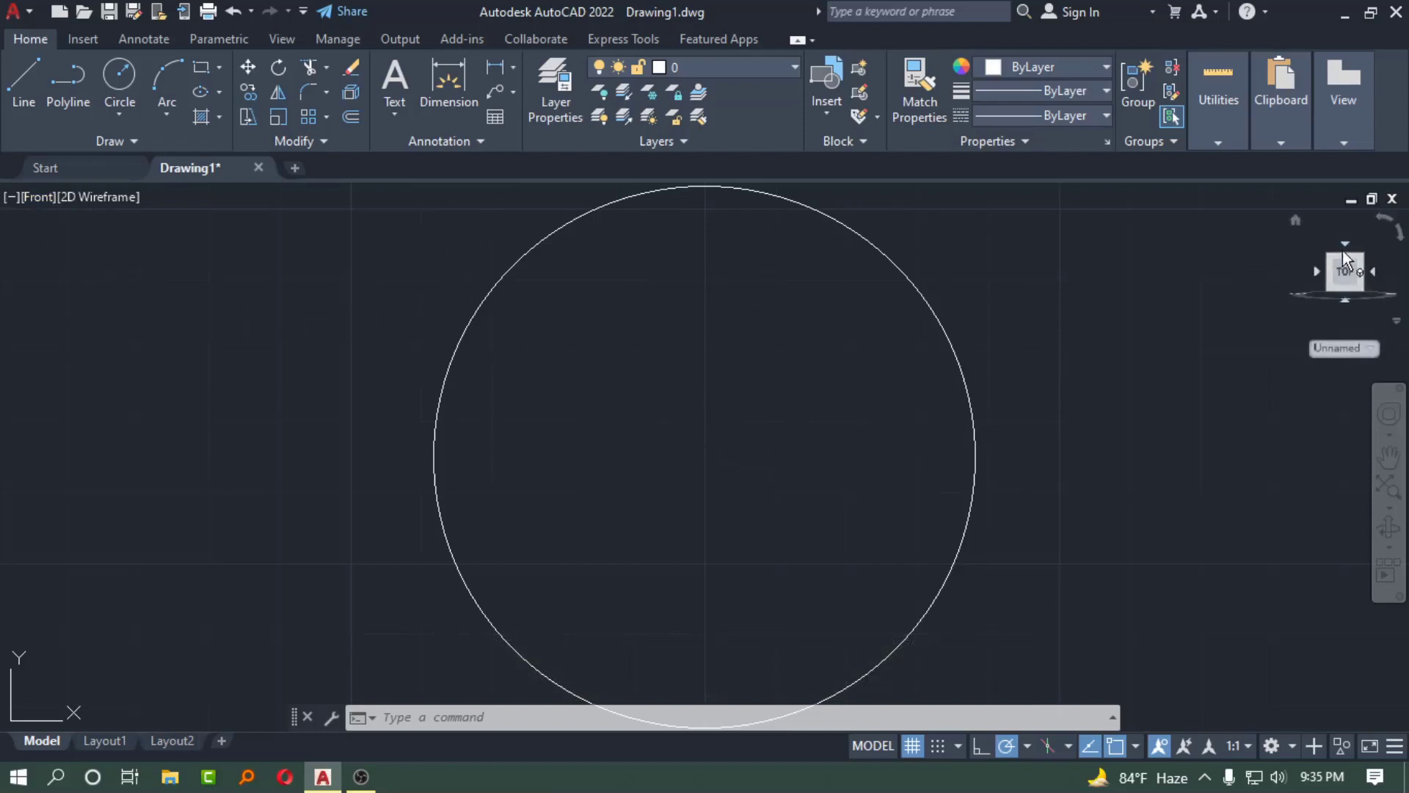
click(37, 196)
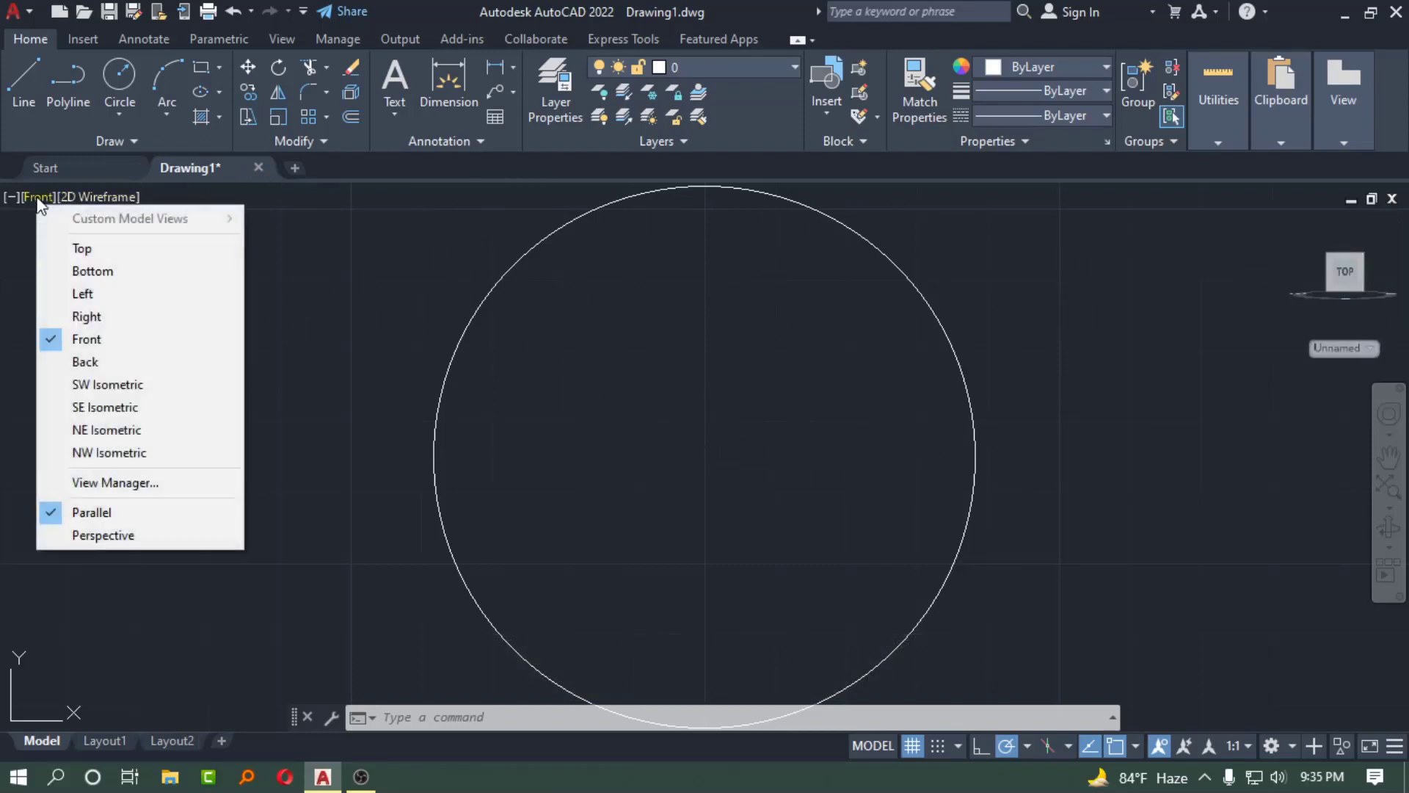
click(113, 483)
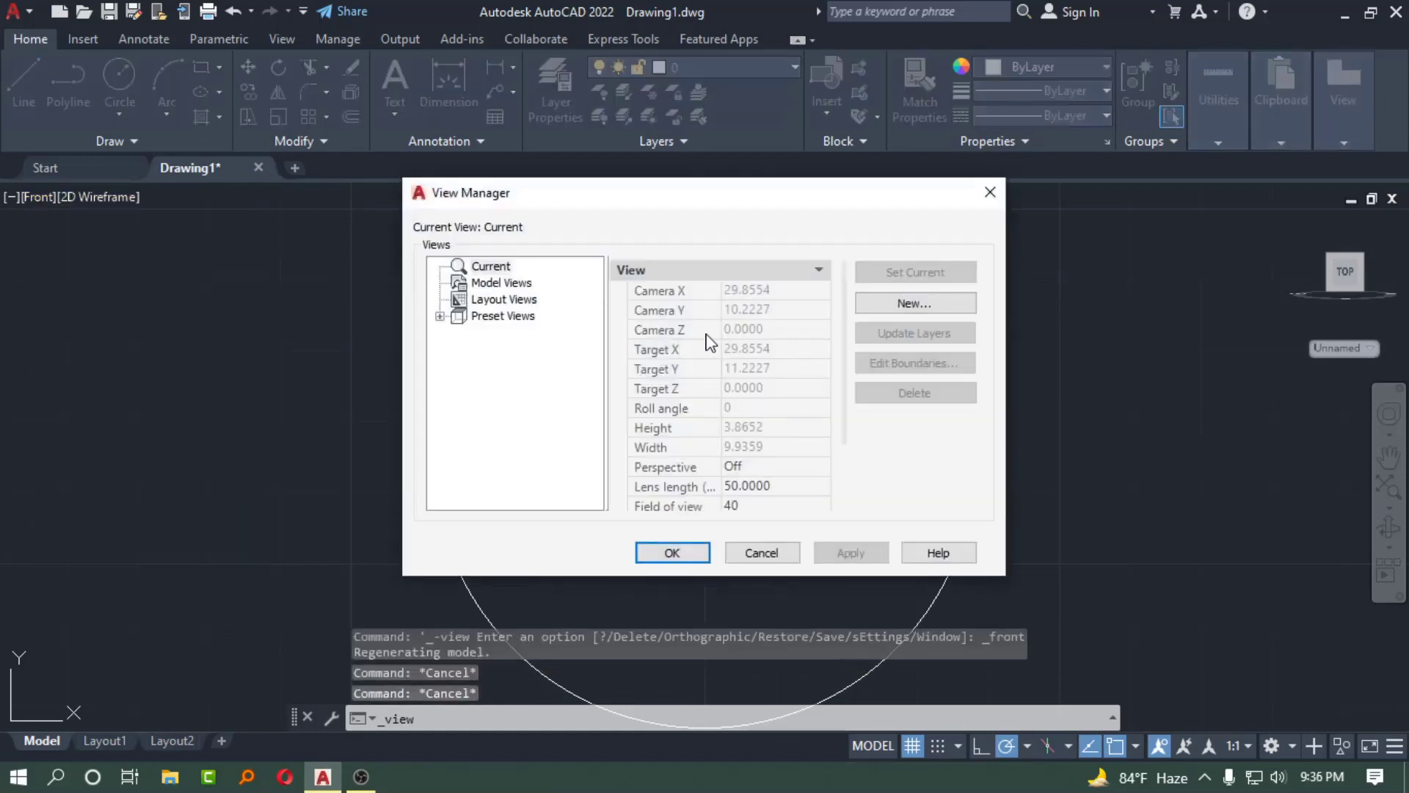
scroll(706, 343, down, 2)
scroll(692, 334, up, 2)
scroll(760, 372, down, 2)
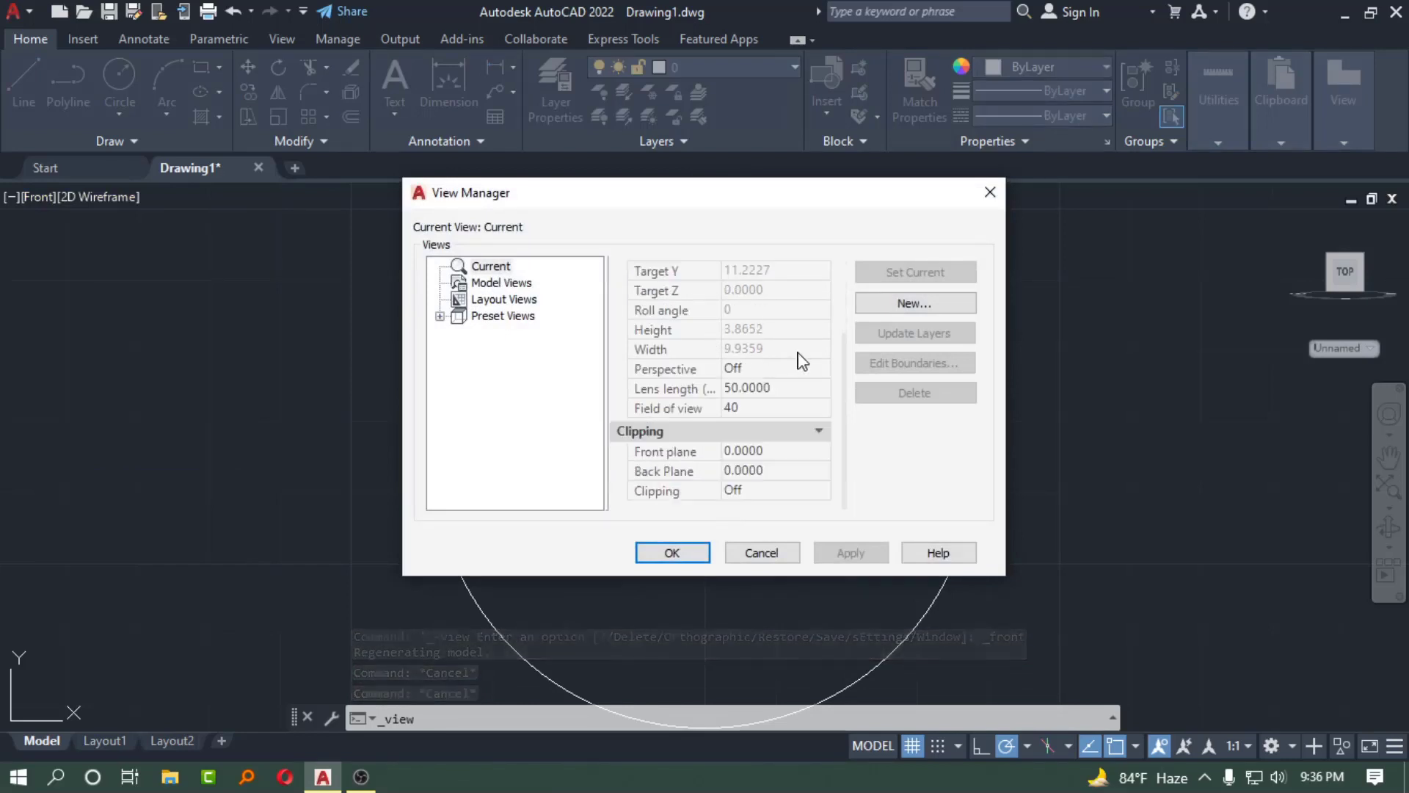
click(770, 556)
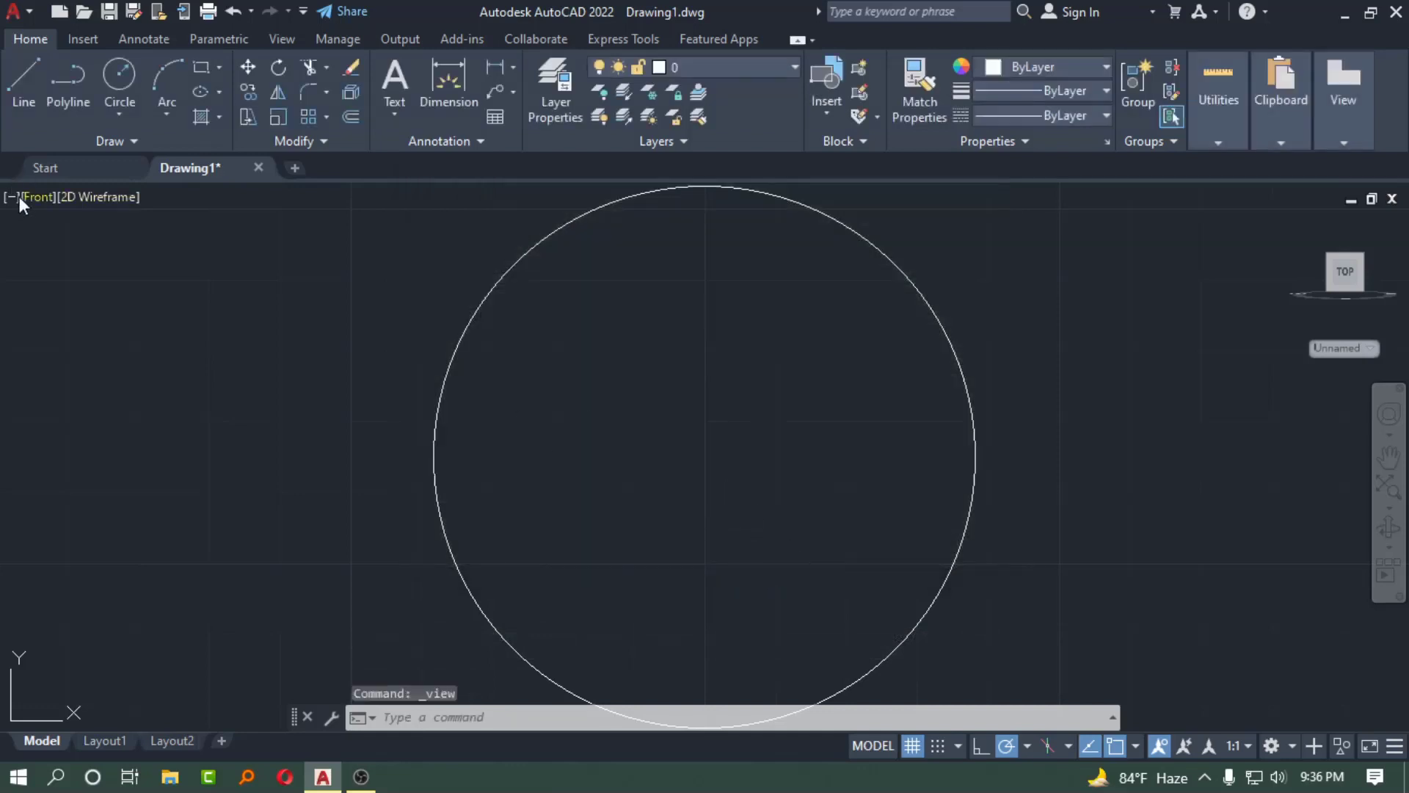
click(32, 197)
click(62, 244)
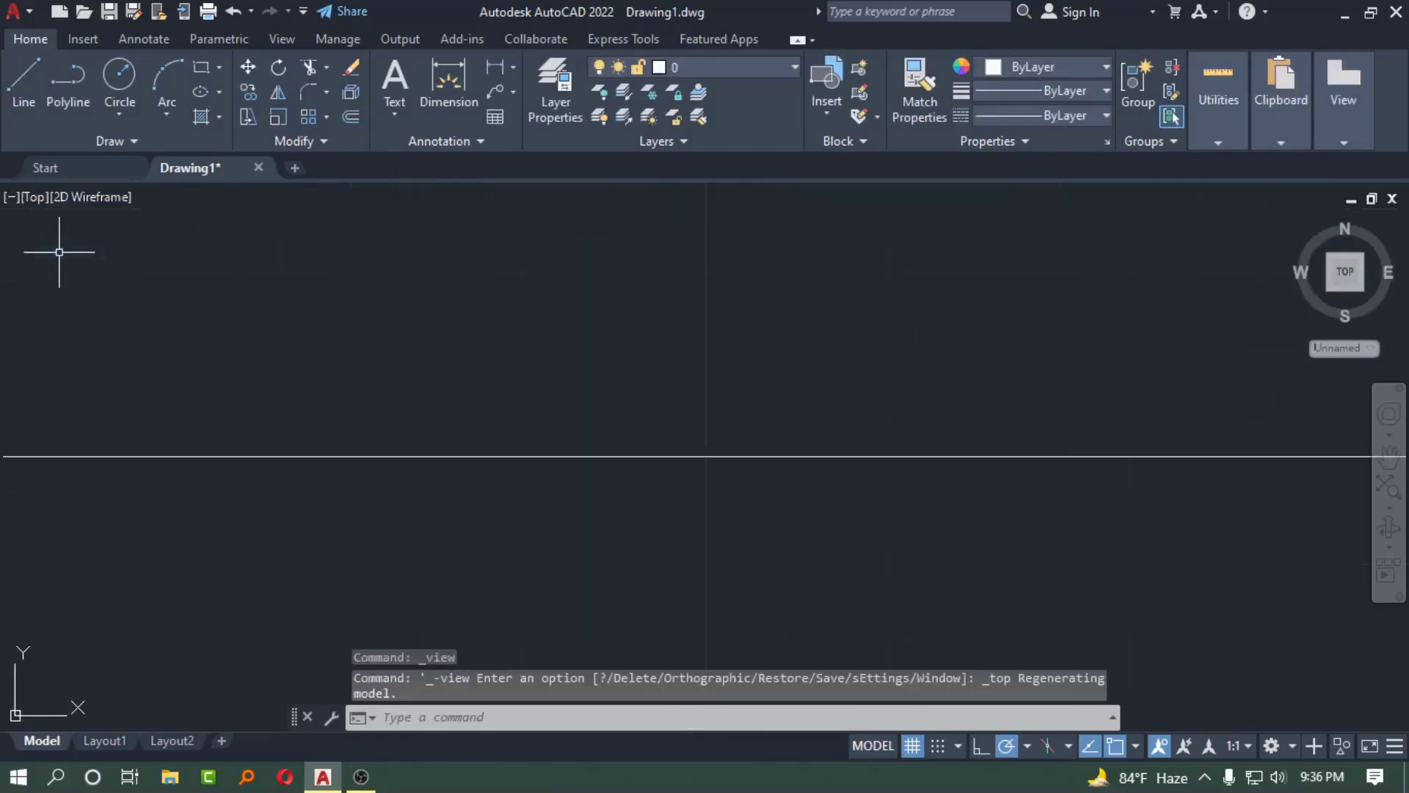
scroll(204, 285, down, 5)
scroll(196, 252, up, 3)
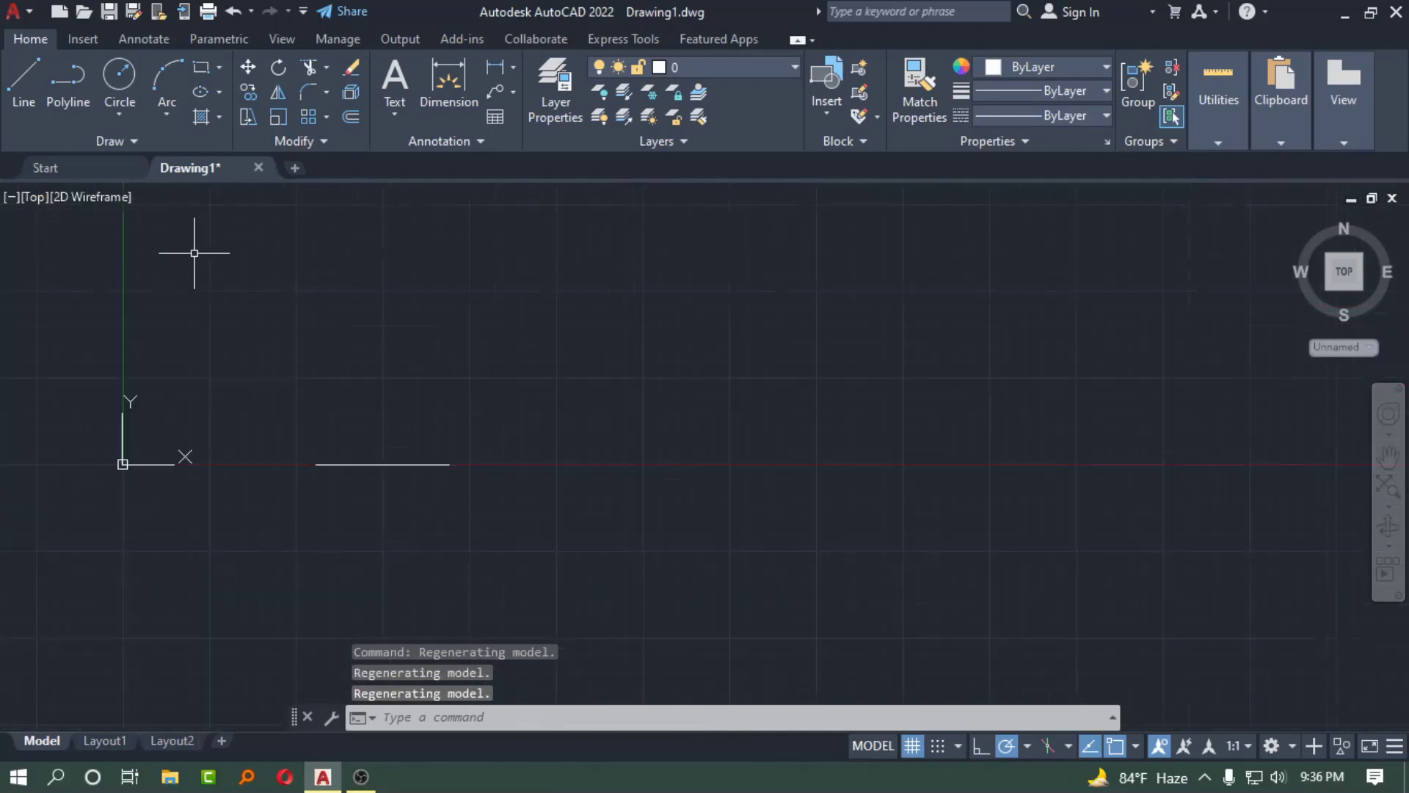
scroll(196, 252, down, 3)
scroll(299, 289, up, 4)
scroll(283, 293, down, 2)
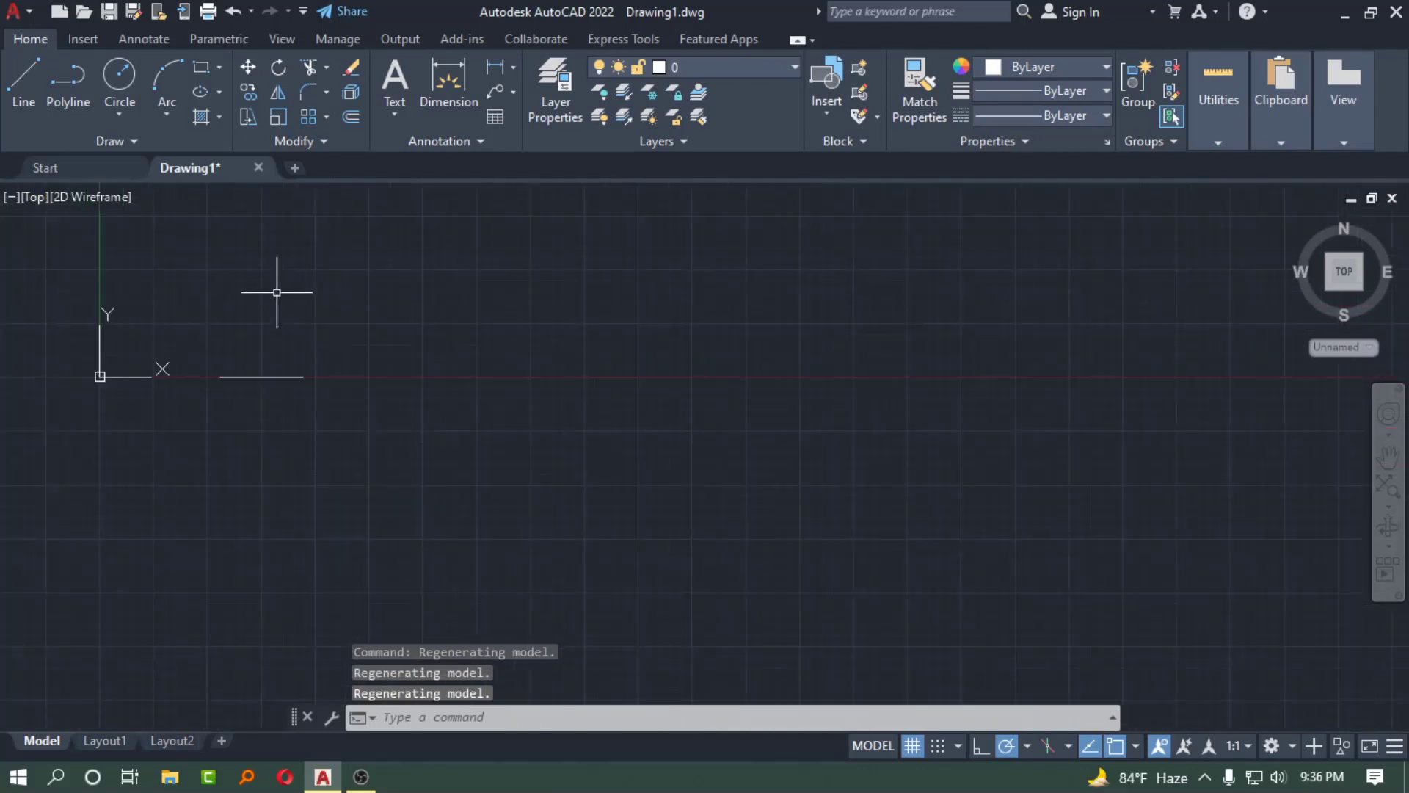
scroll(96, 269, up, 2)
scroll(726, 345, down, 4)
scroll(719, 347, up, 4)
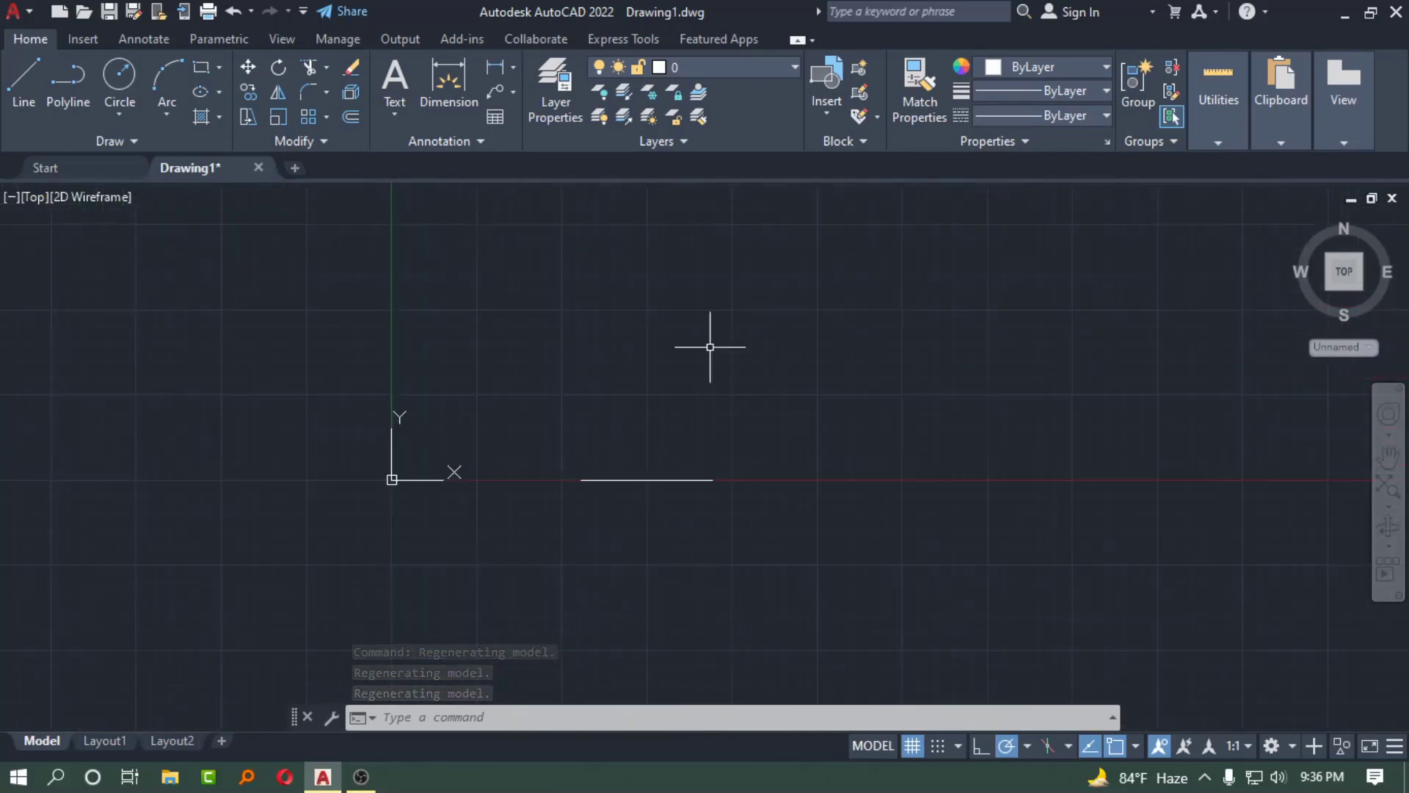
scroll(710, 347, down, 4)
scroll(710, 346, up, 3)
scroll(943, 331, down, 4)
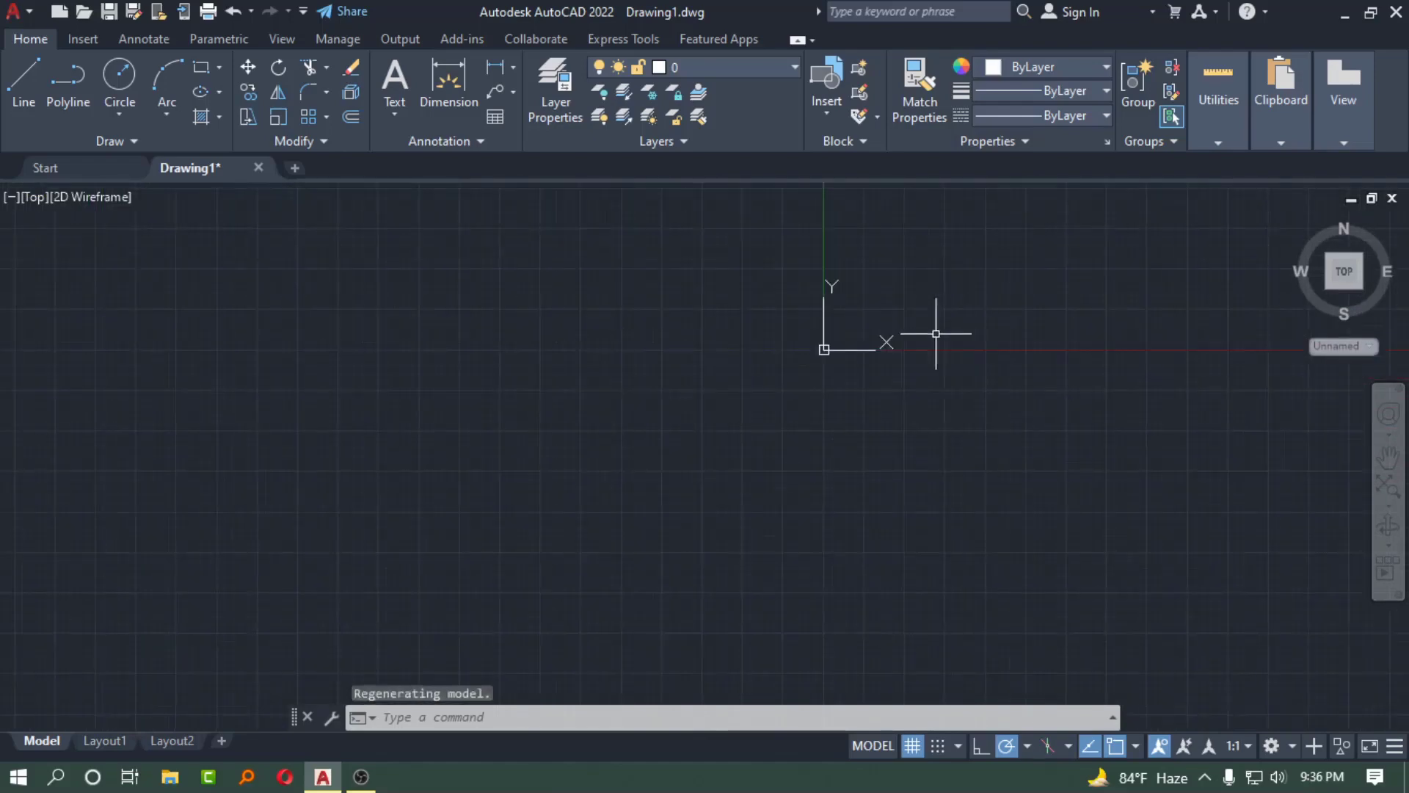
scroll(932, 335, up, 4)
scroll(280, 345, down, 1)
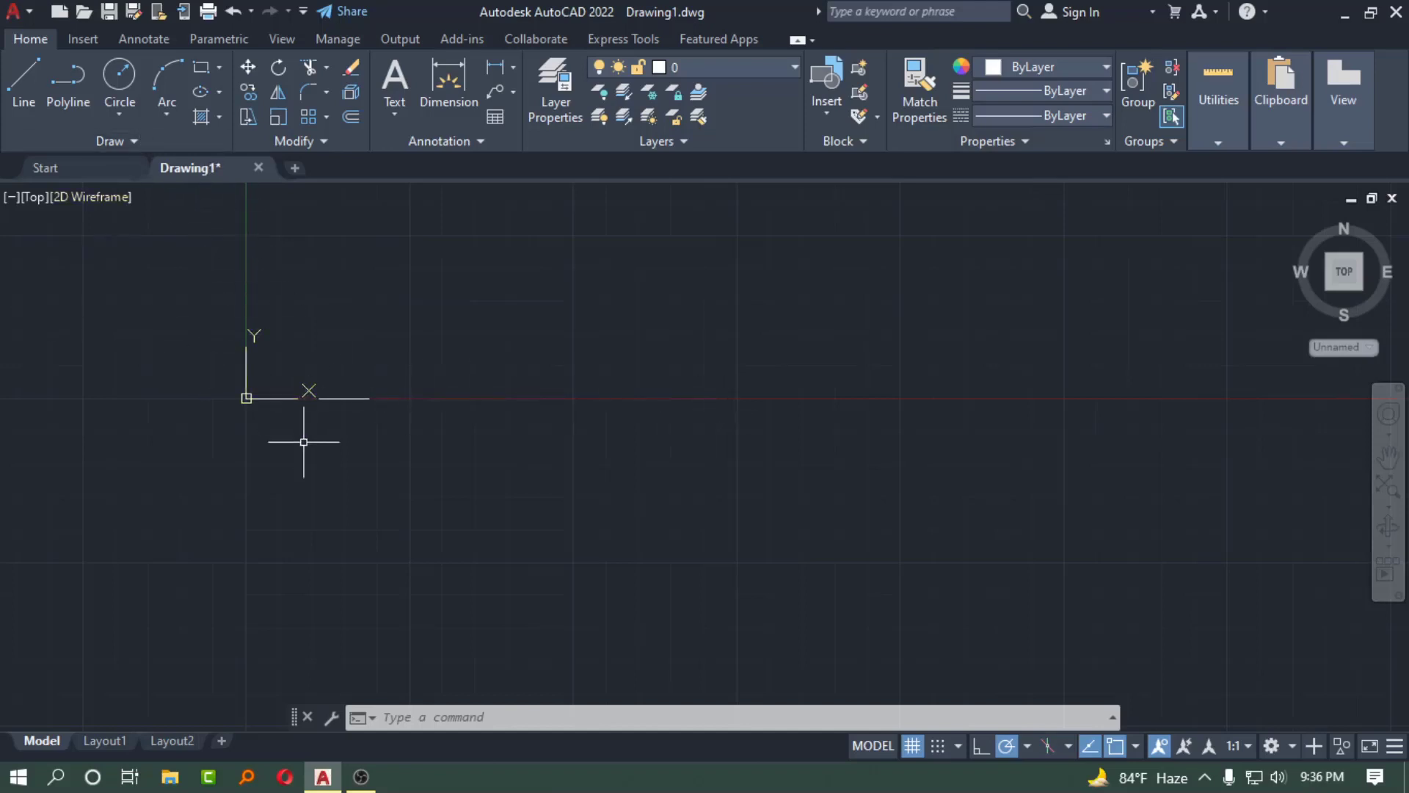
scroll(262, 363, up, 3)
scroll(261, 371, up, 5)
scroll(252, 418, down, 4)
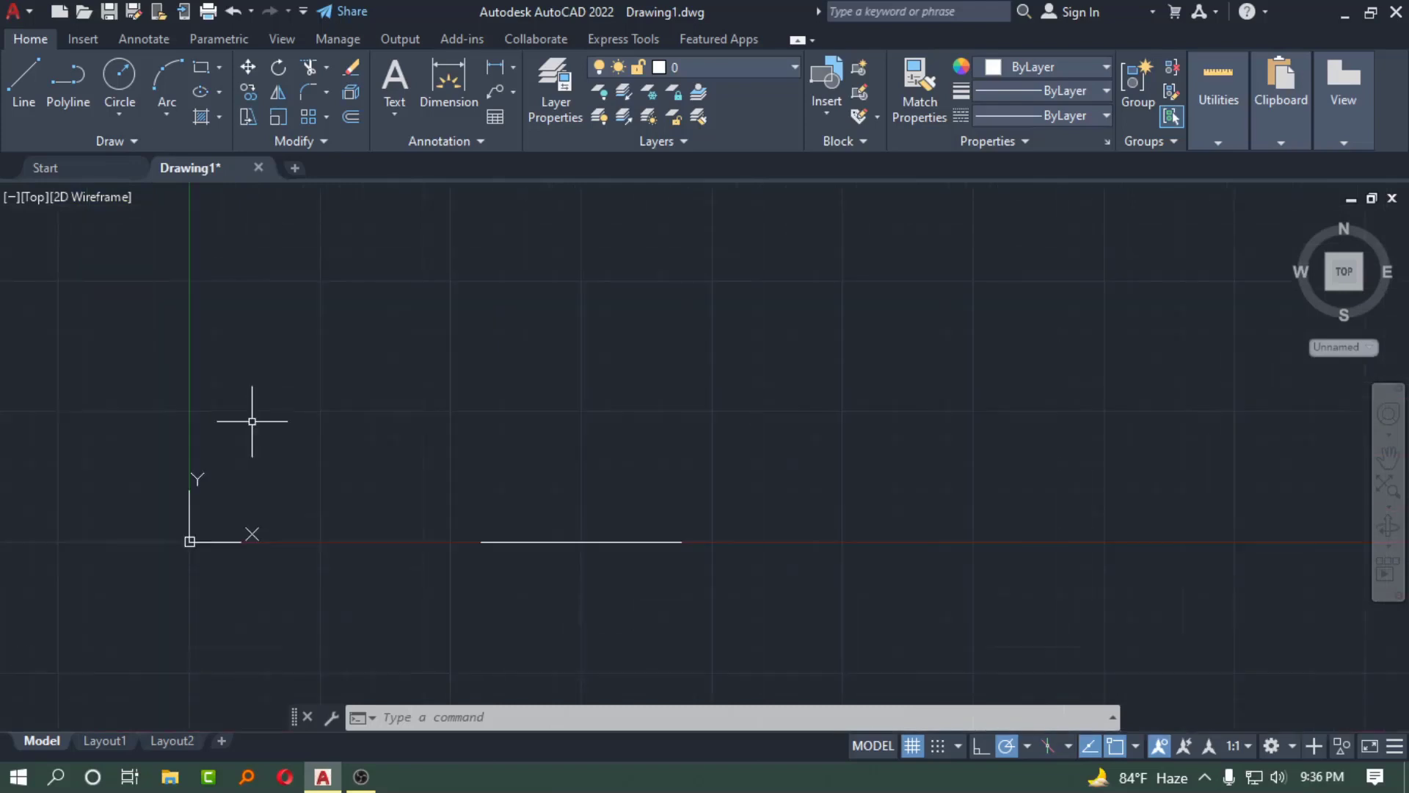
scroll(252, 421, down, 2)
scroll(251, 421, down, 2)
scroll(251, 422, up, 6)
scroll(252, 422, up, 2)
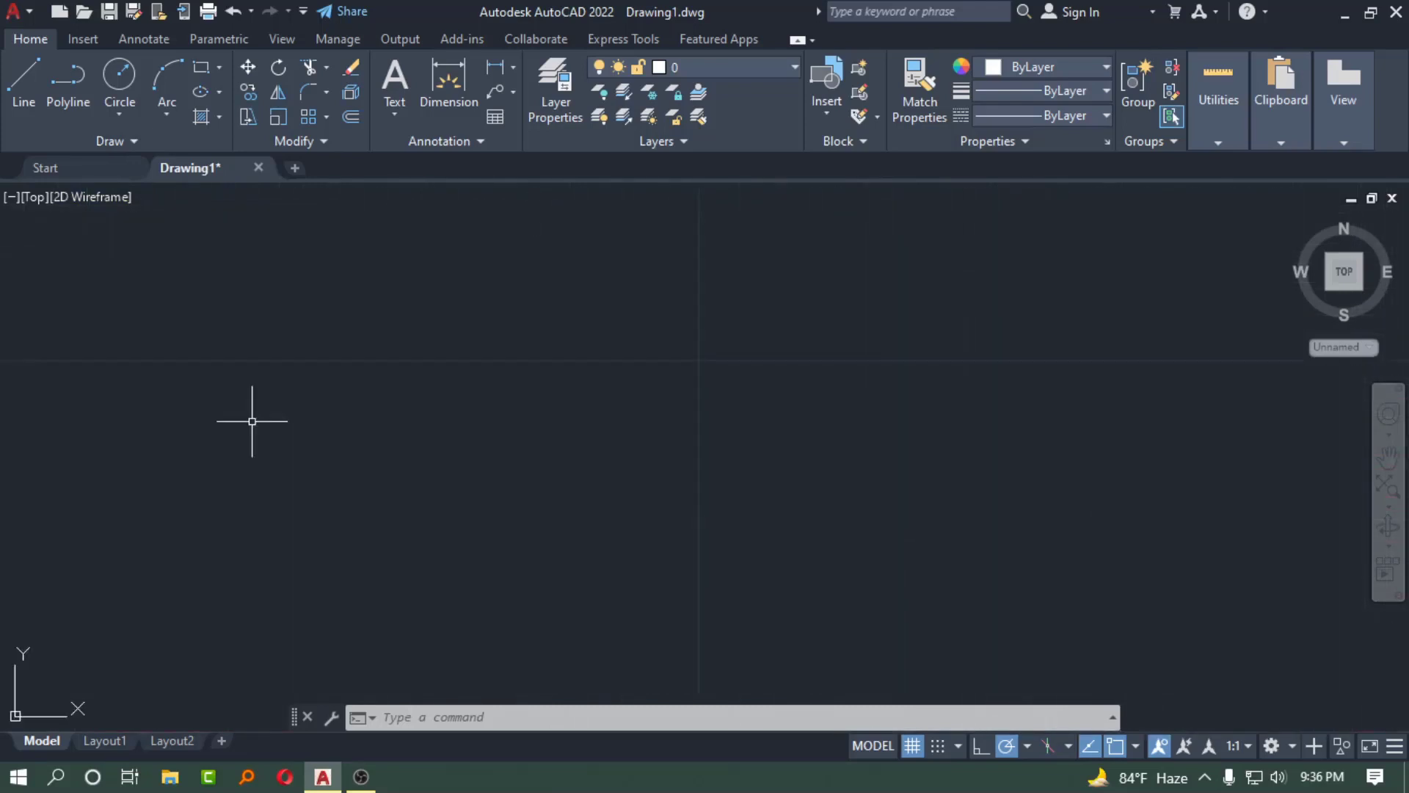
scroll(252, 419, down, 4)
scroll(252, 419, down, 3)
scroll(235, 448, up, 2)
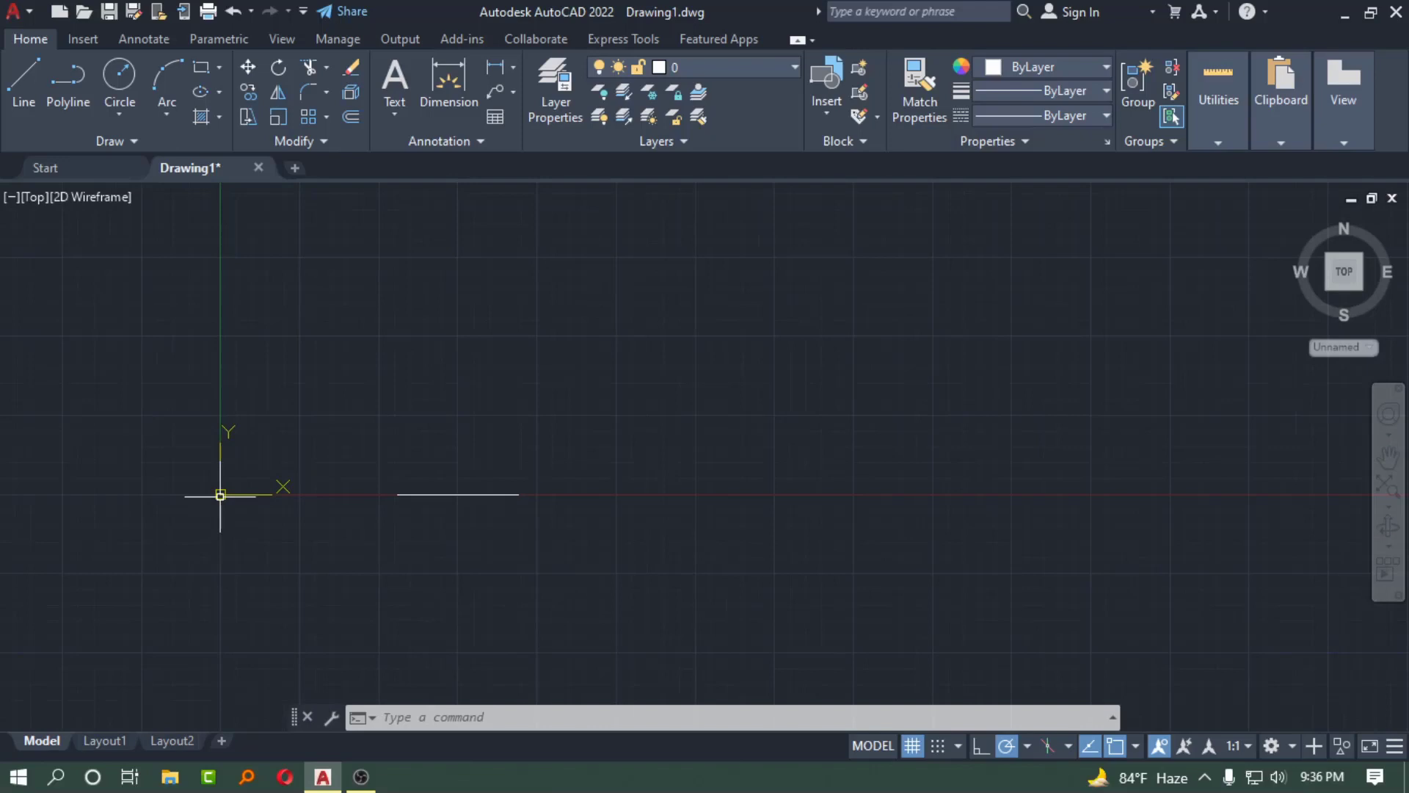
Uncheck Show UCS Icon at Origin via the UCS icon menu, then zoom to check.
right_click(220, 496)
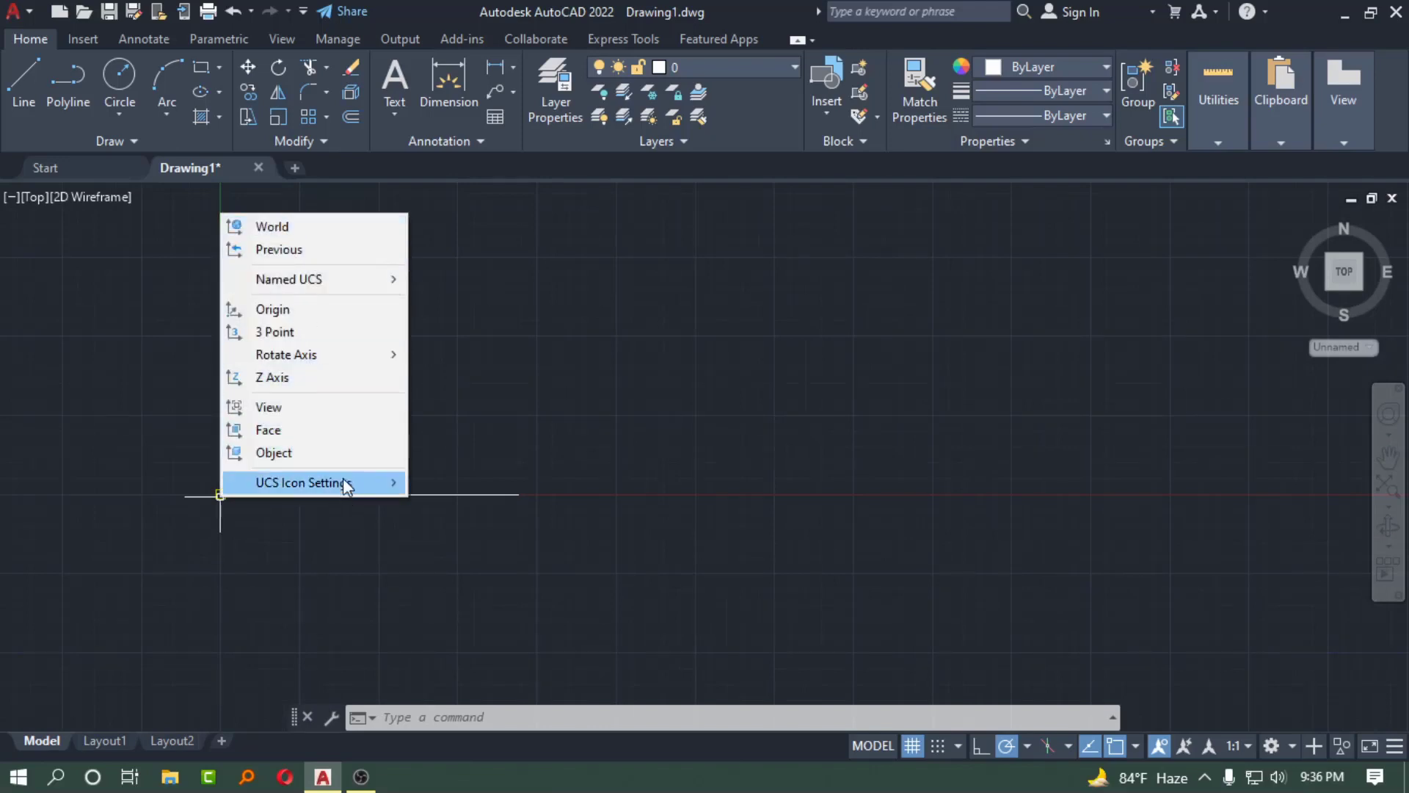
mouse_move(304, 482)
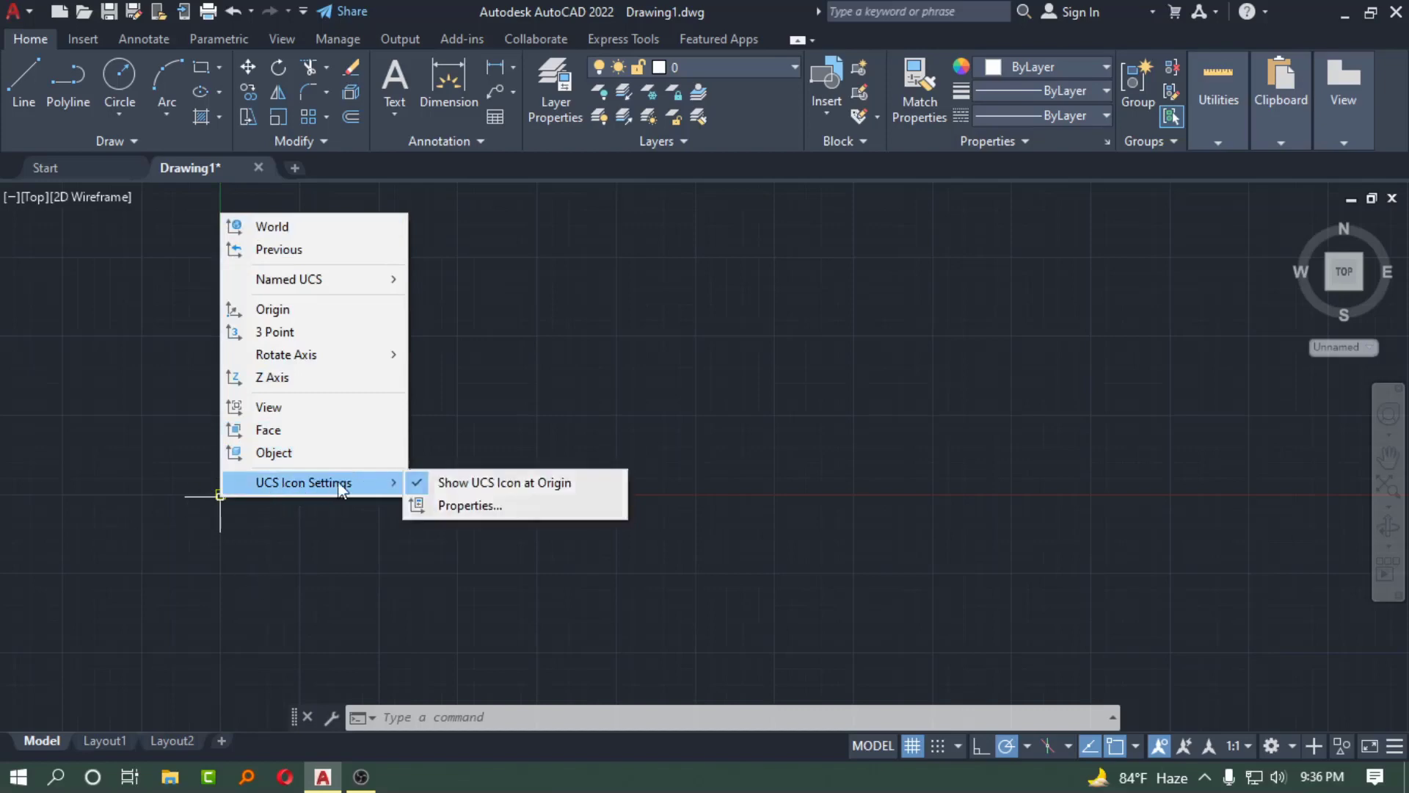
click(420, 487)
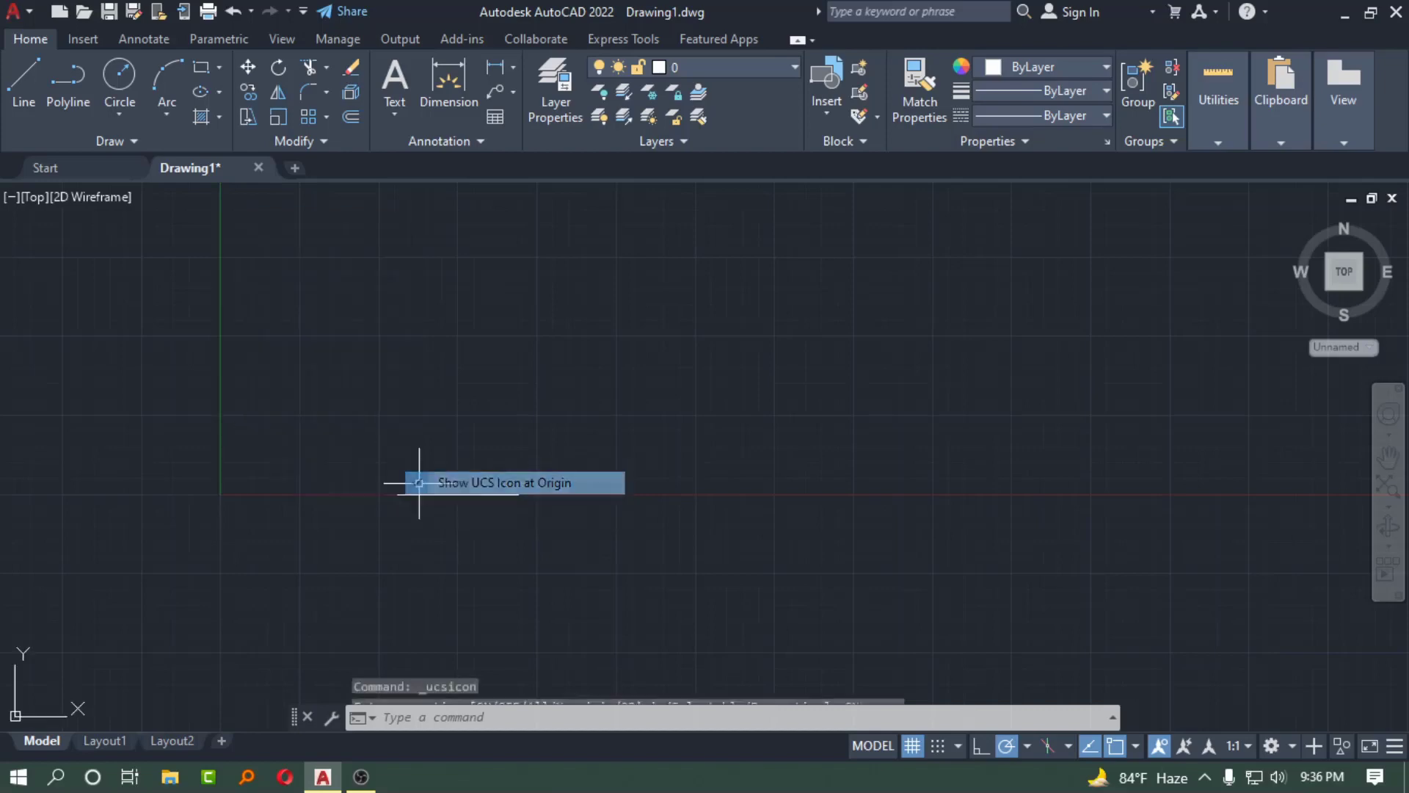
scroll(33, 615, up, 2)
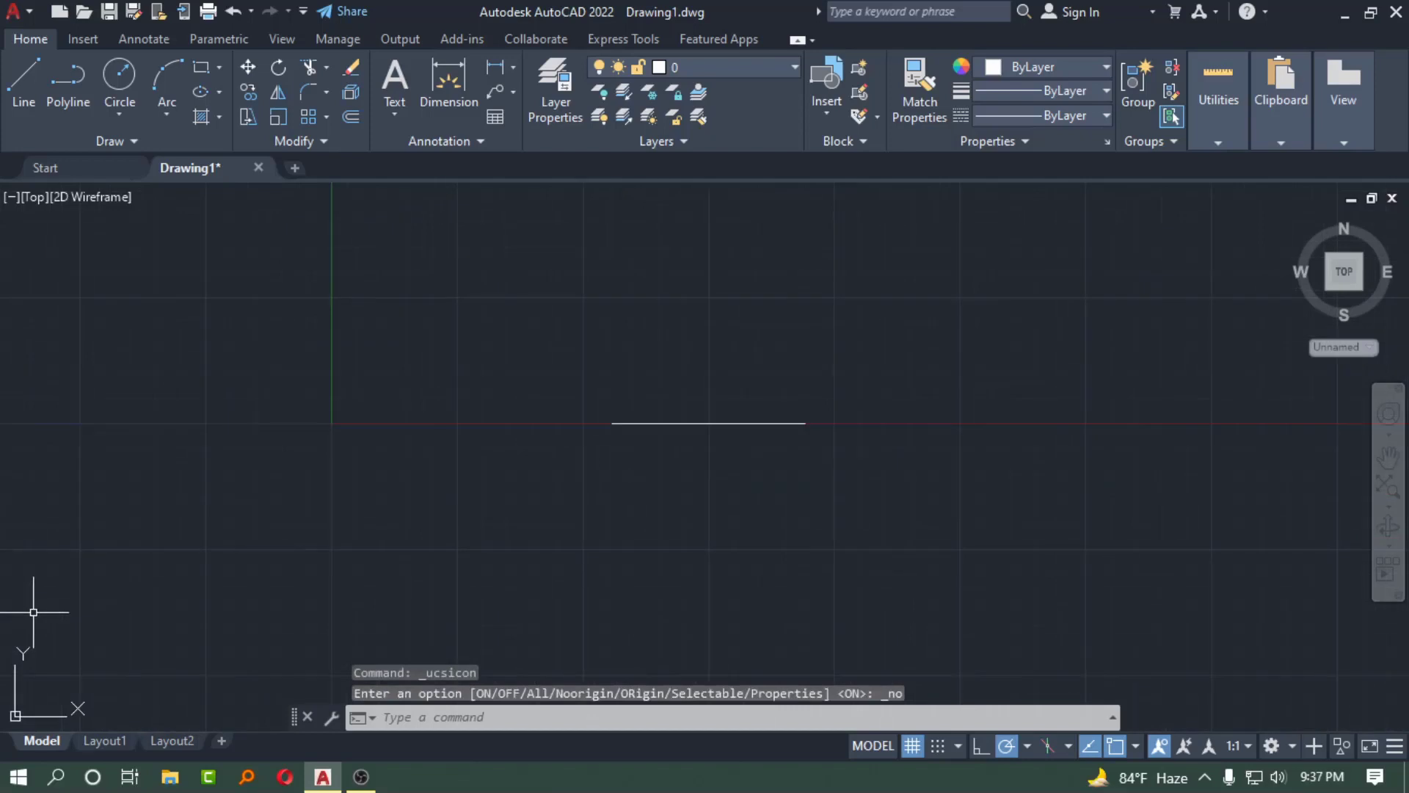
scroll(43, 608, down, 4)
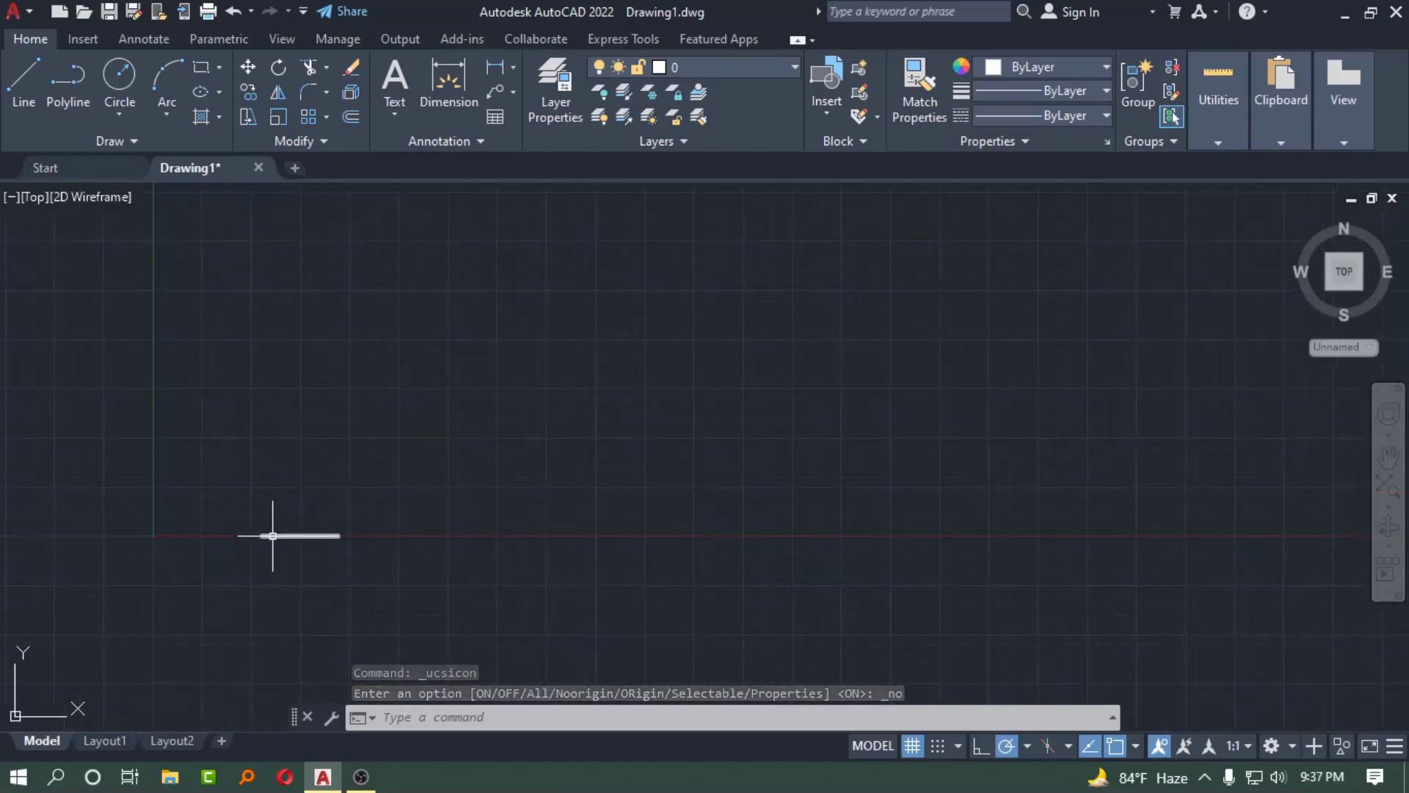
scroll(147, 408, up, 2)
scroll(146, 412, up, 2)
scroll(147, 412, down, 4)
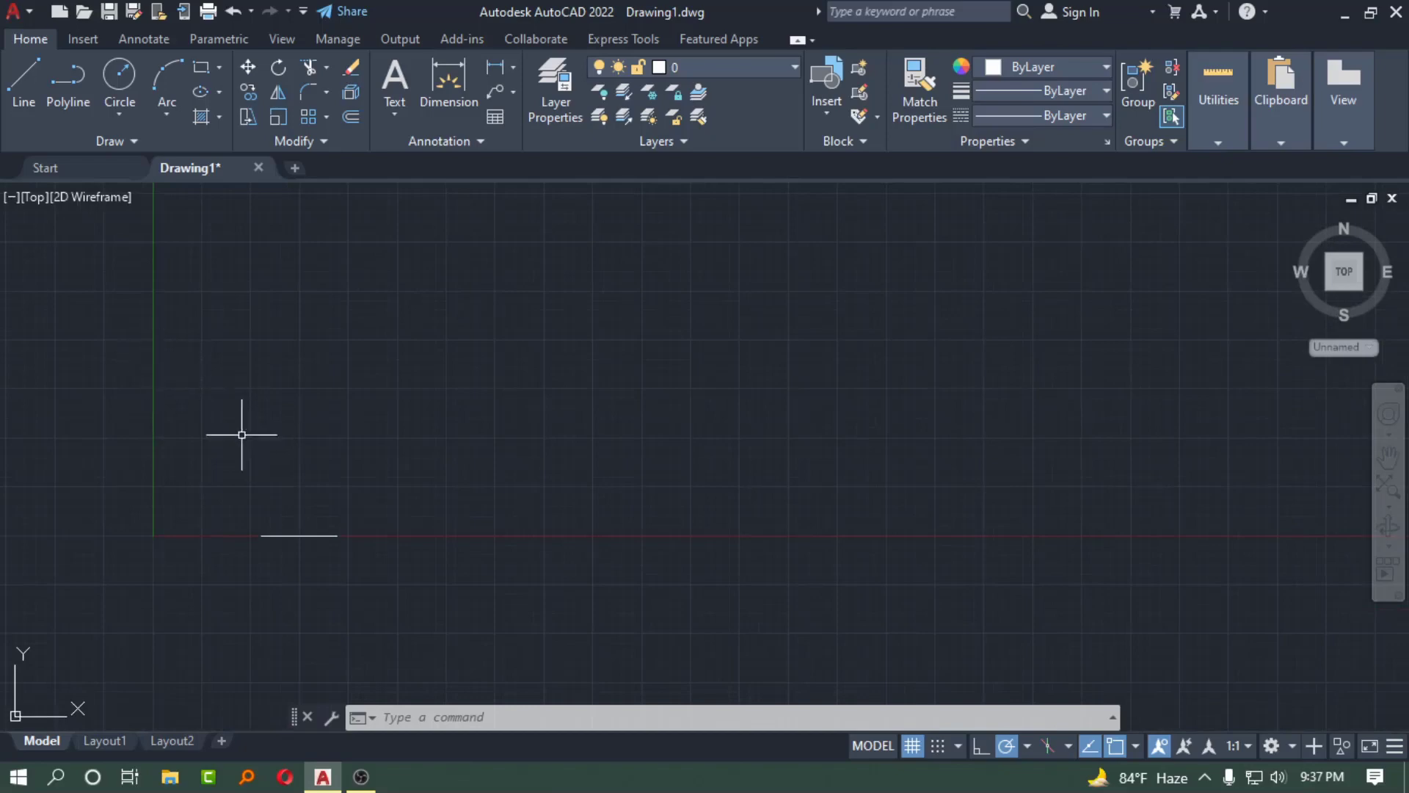
scroll(241, 395, up, 2)
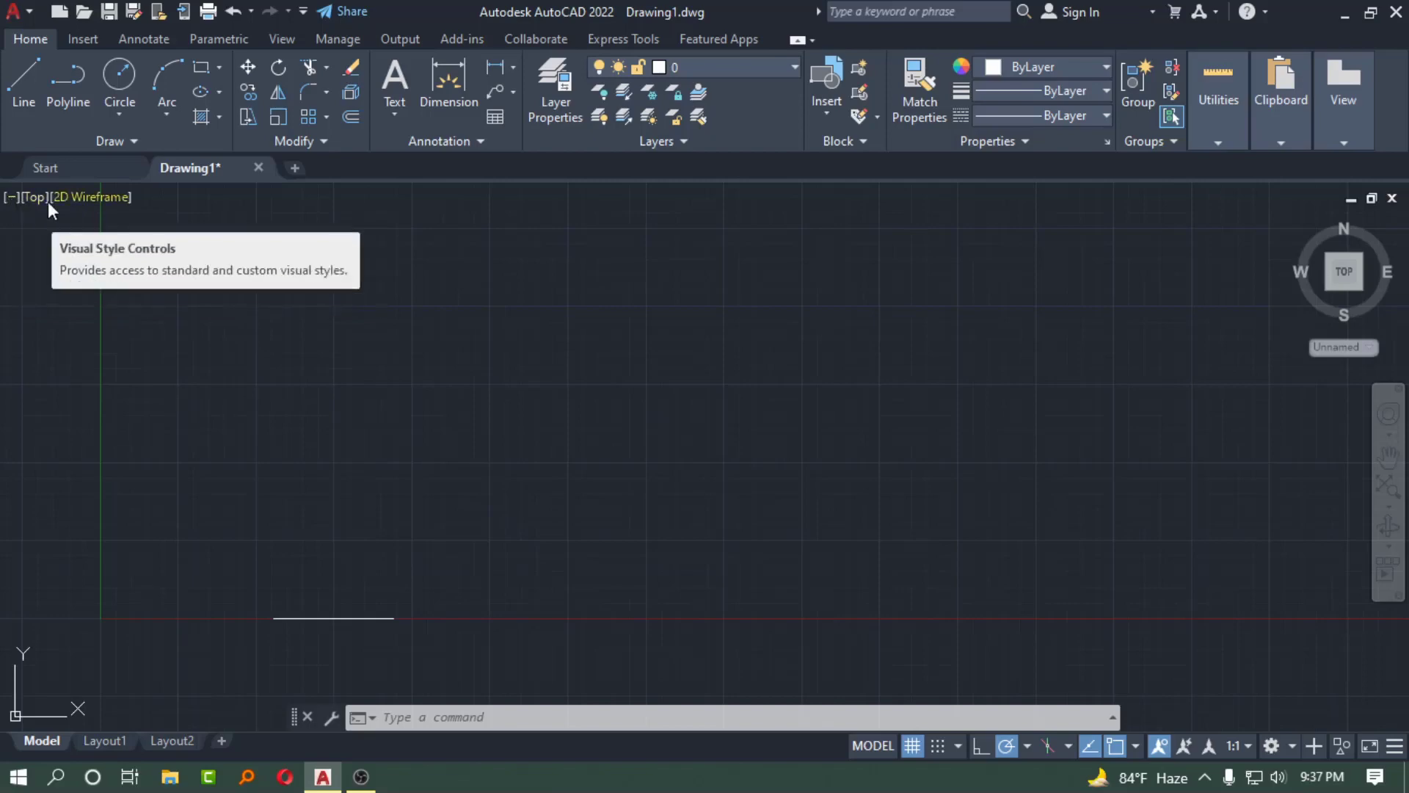
Check the visual styles list, then open the Customize Quick Access Toolbar dropdown.
click(85, 200)
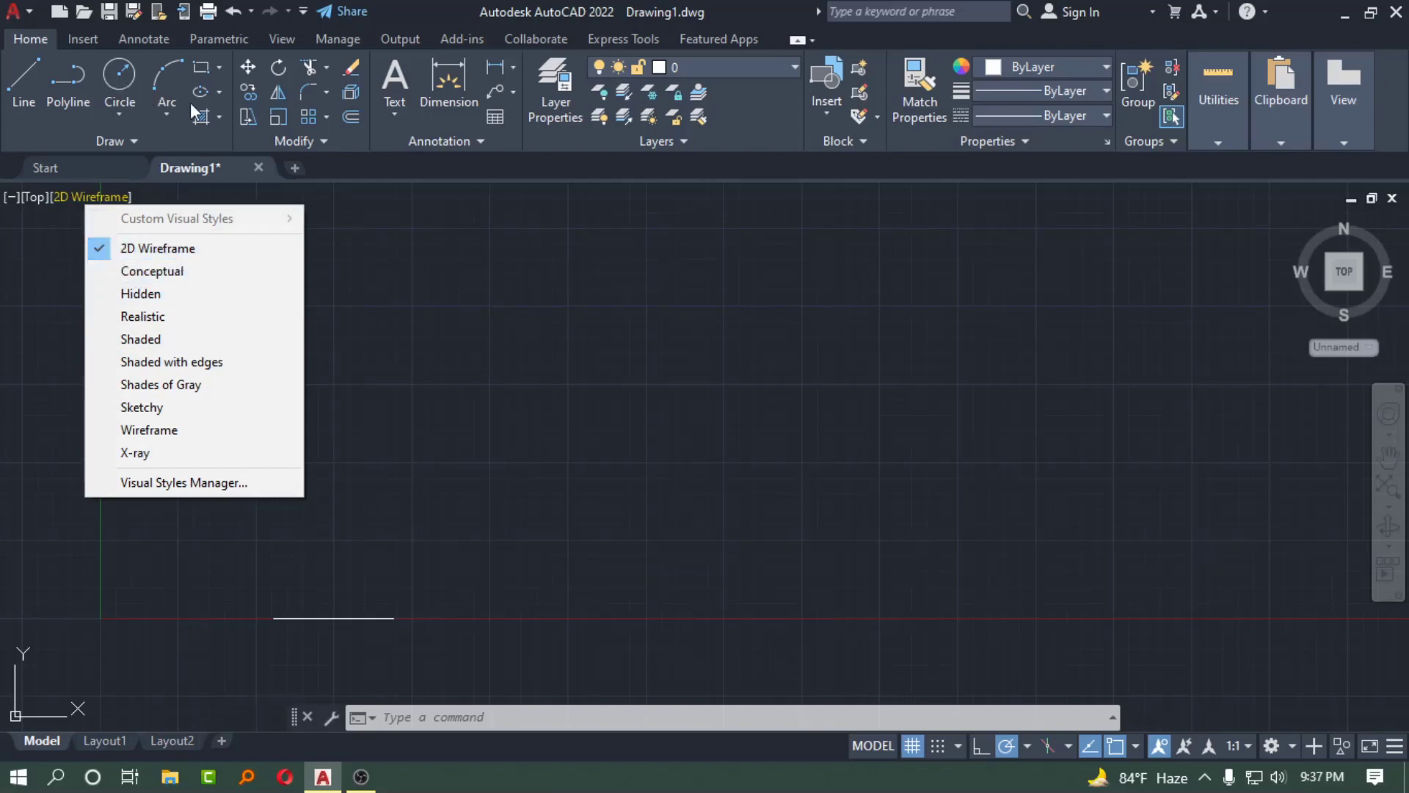
click(539, 11)
click(302, 12)
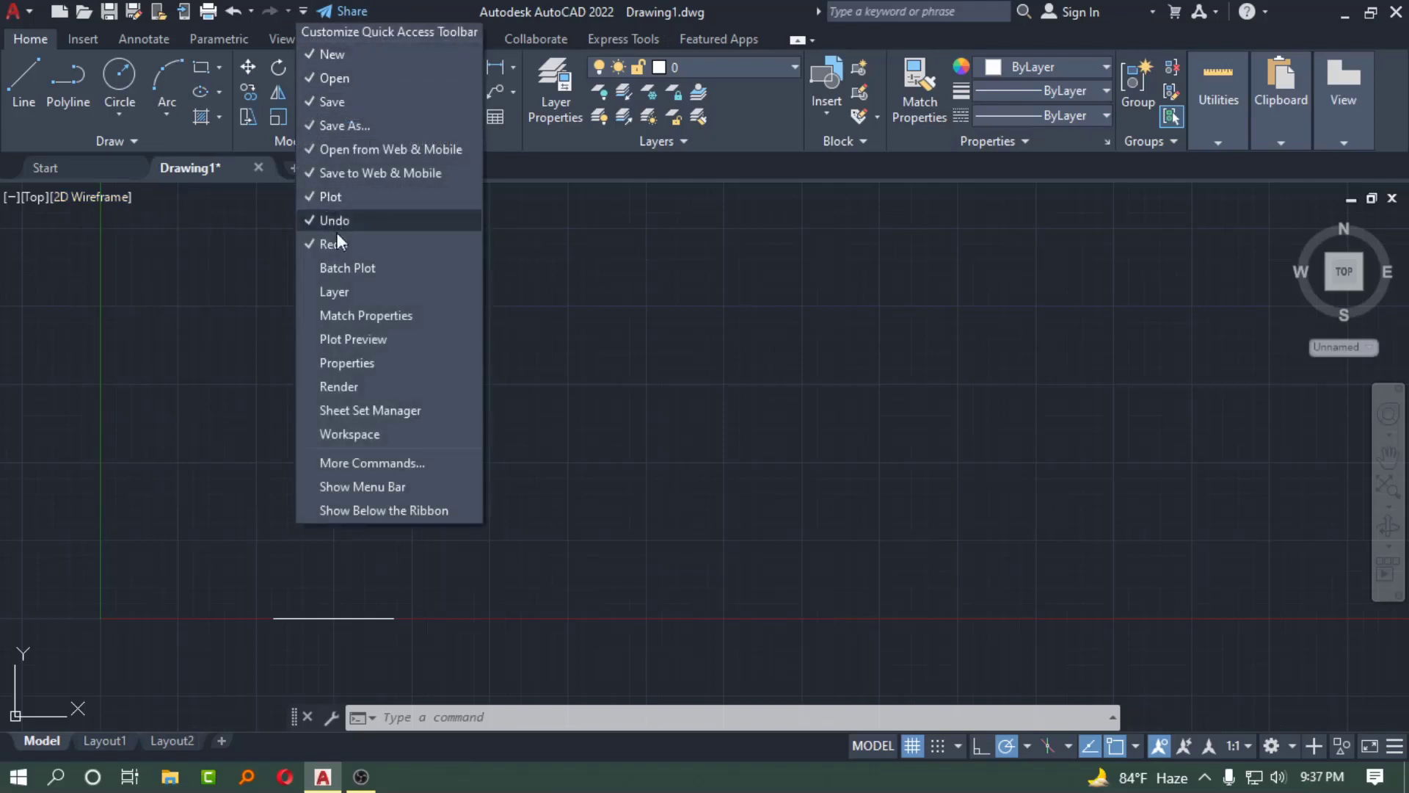
Add Workspace to the quick access toolbar and switch to 3D Modeling.
click(379, 432)
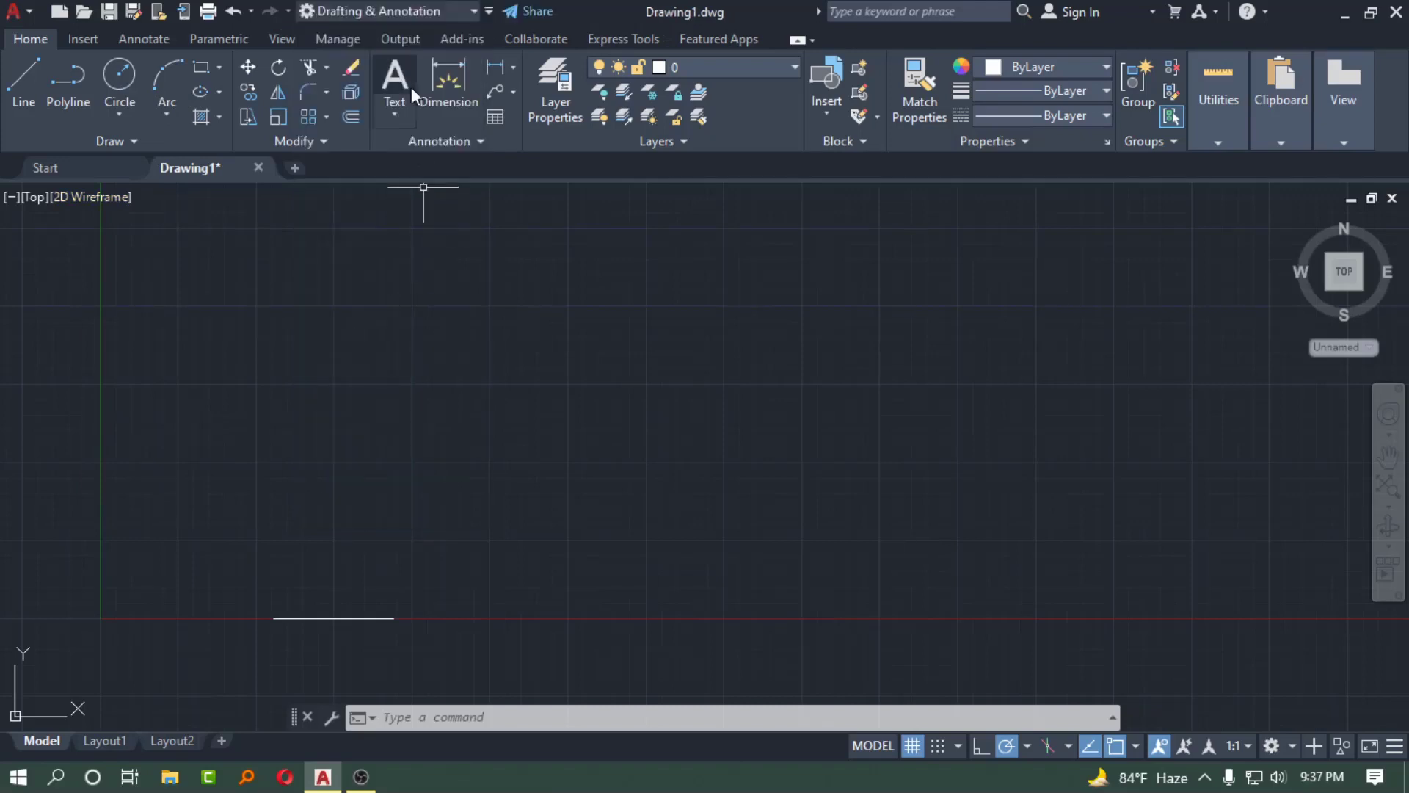
click(422, 10)
click(389, 74)
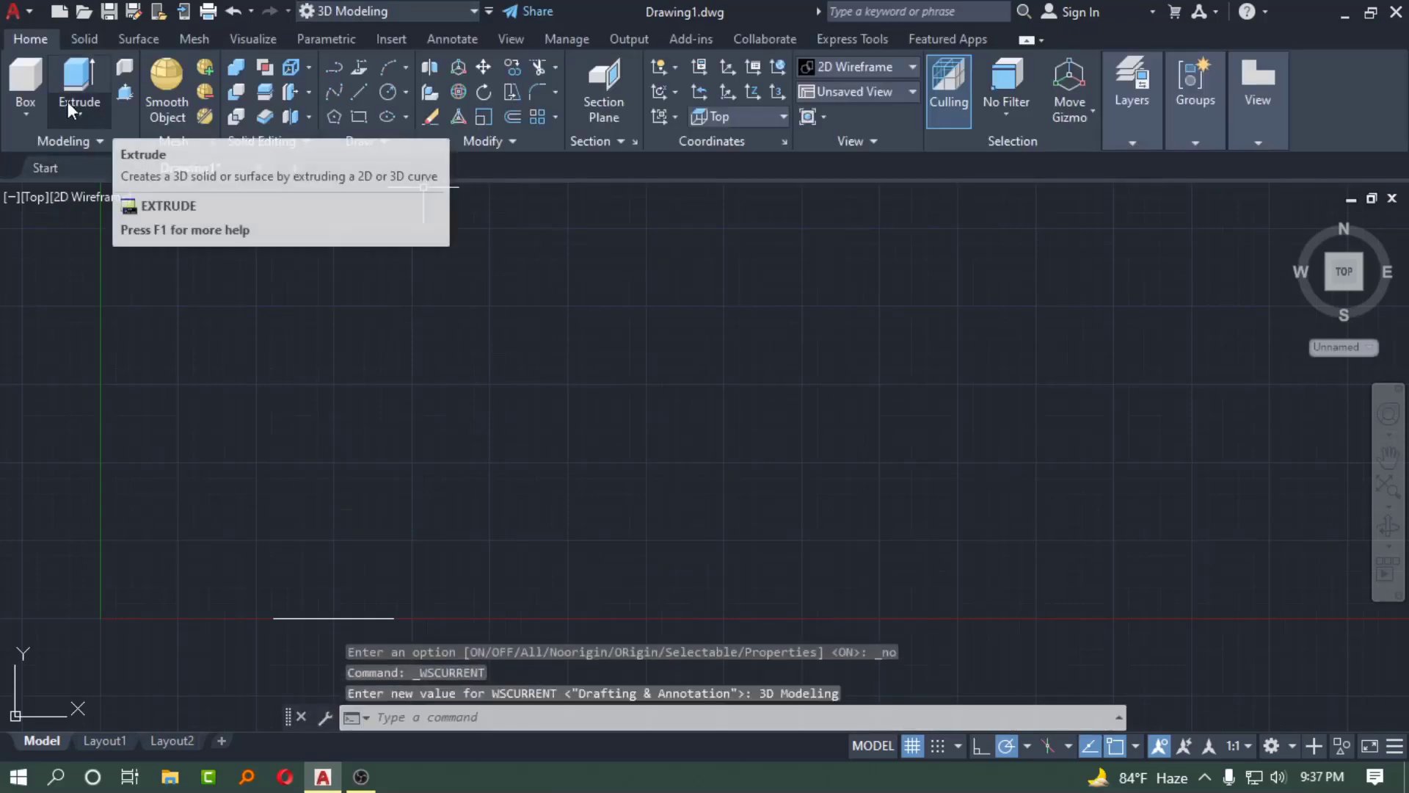
Create a box solid by picking two base corners and a height.
click(27, 73)
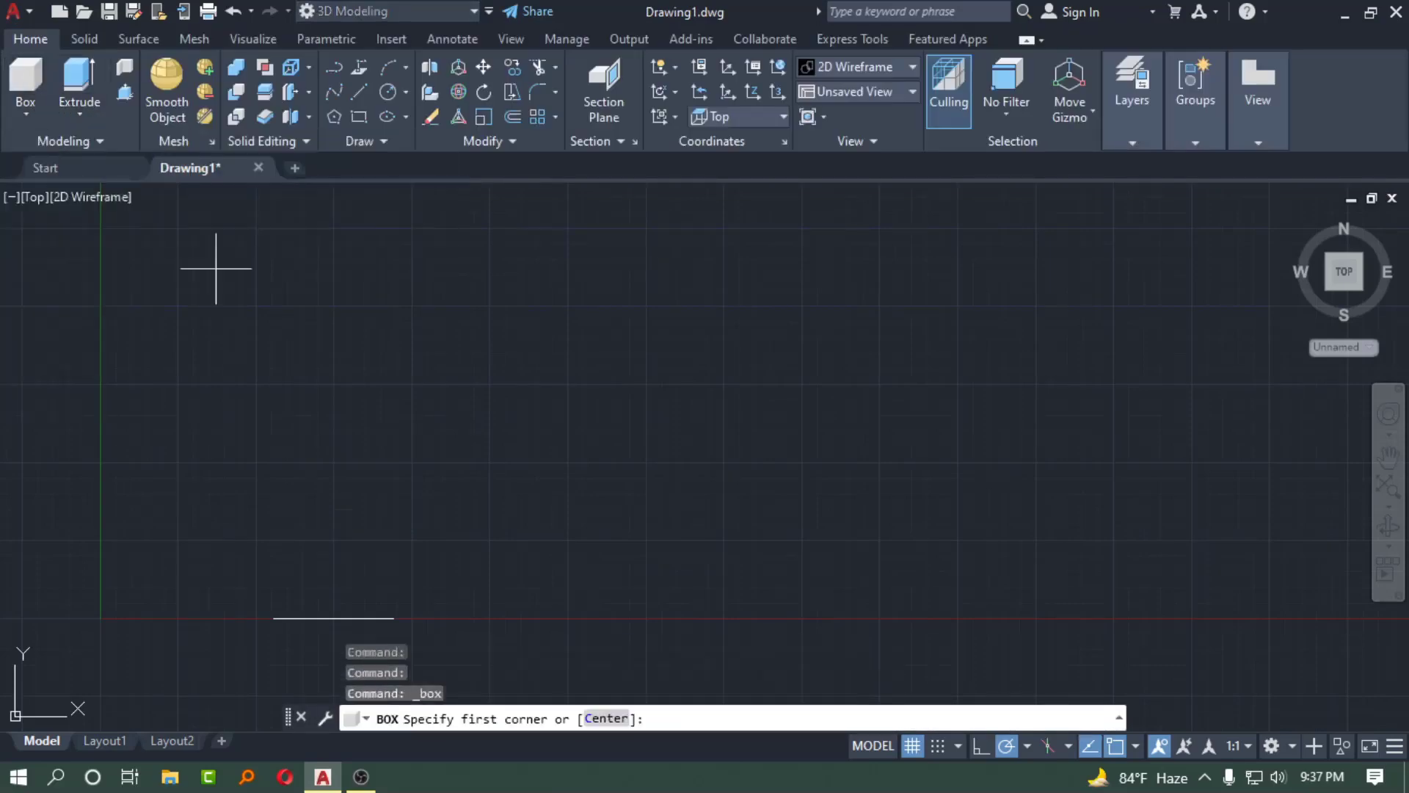
click(447, 322)
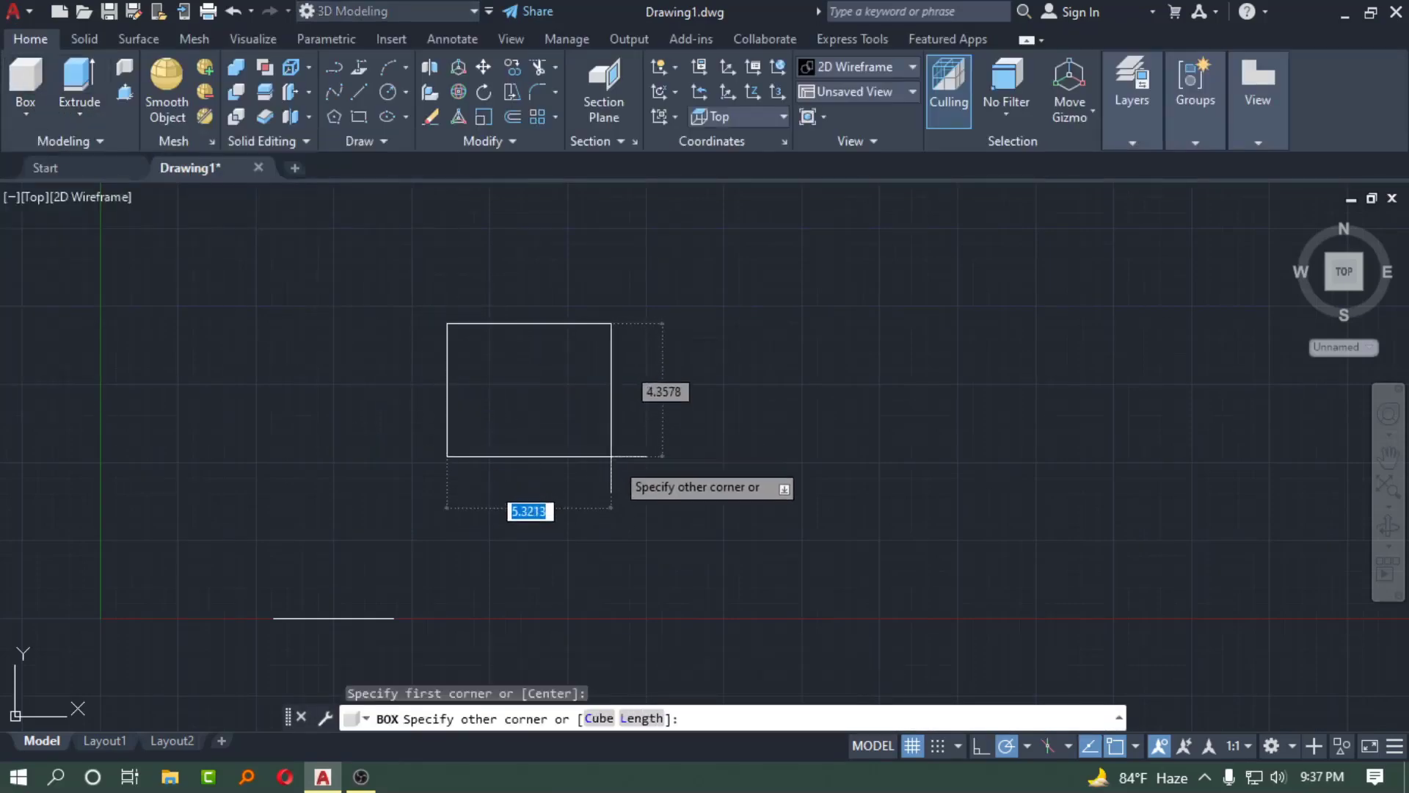
click(614, 459)
click(775, 429)
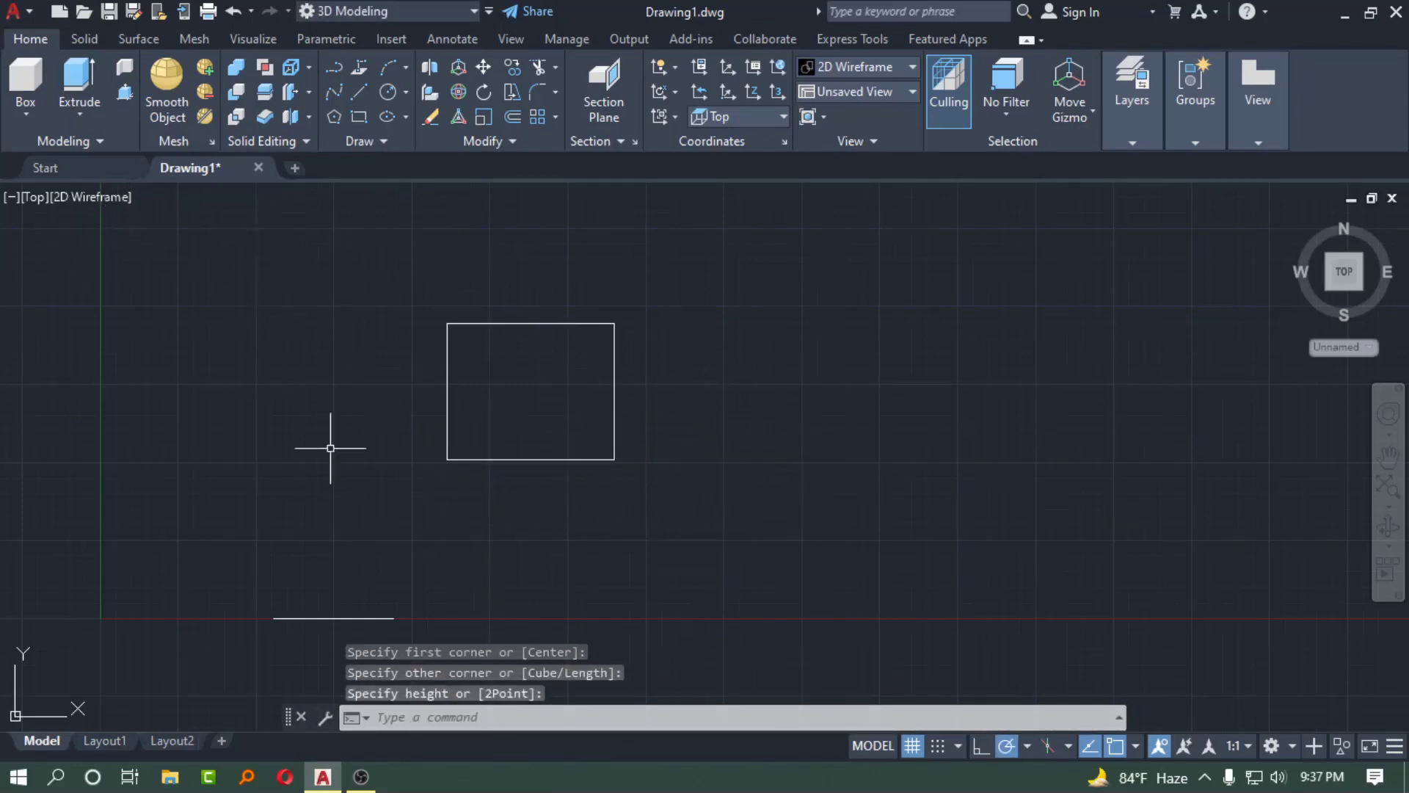
Switch the viewport to the SW Isometric view of the box.
click(34, 195)
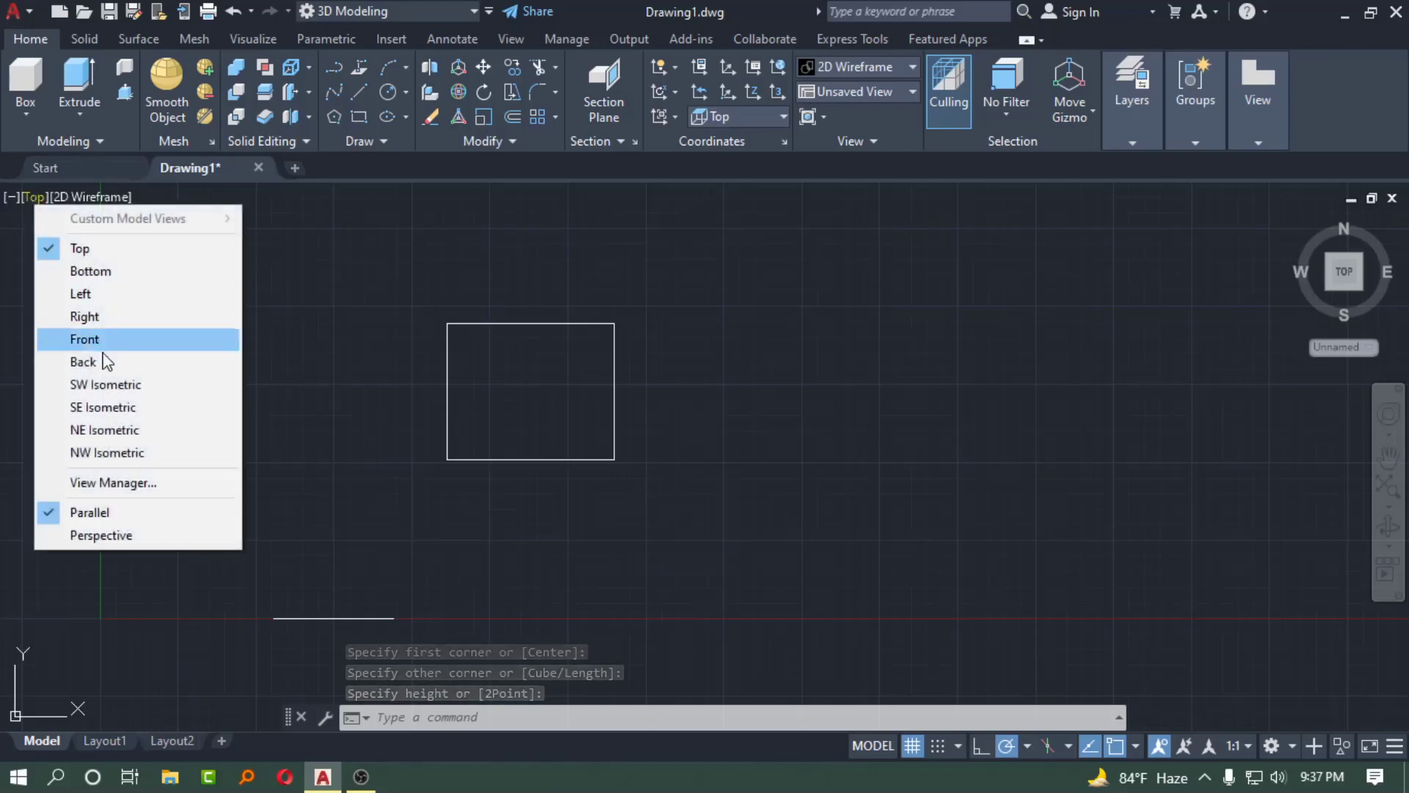
click(111, 385)
scroll(822, 416, up, 2)
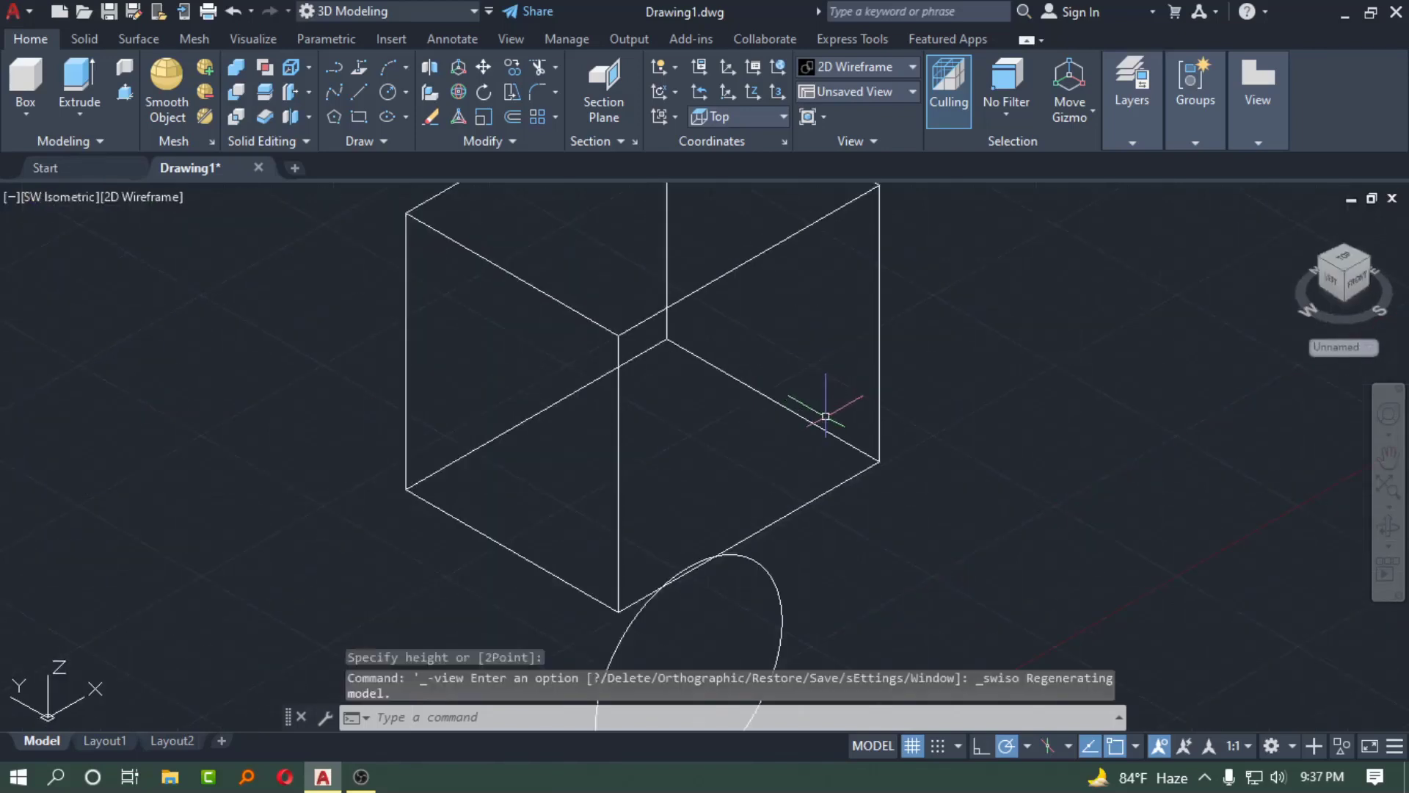
scroll(825, 417, down, 4)
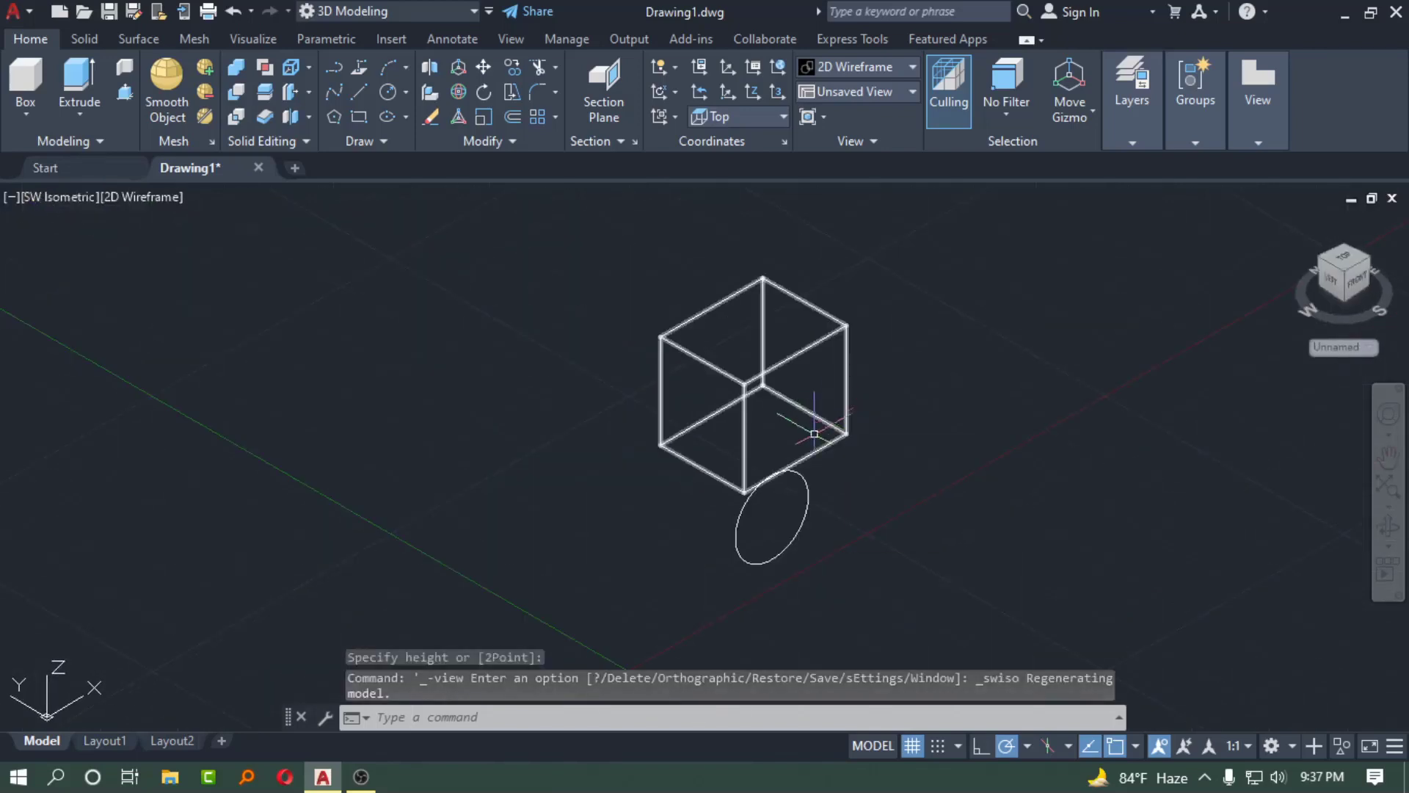
scroll(807, 474, up, 2)
Erase the ellipse below the box with the E command.
click(806, 500)
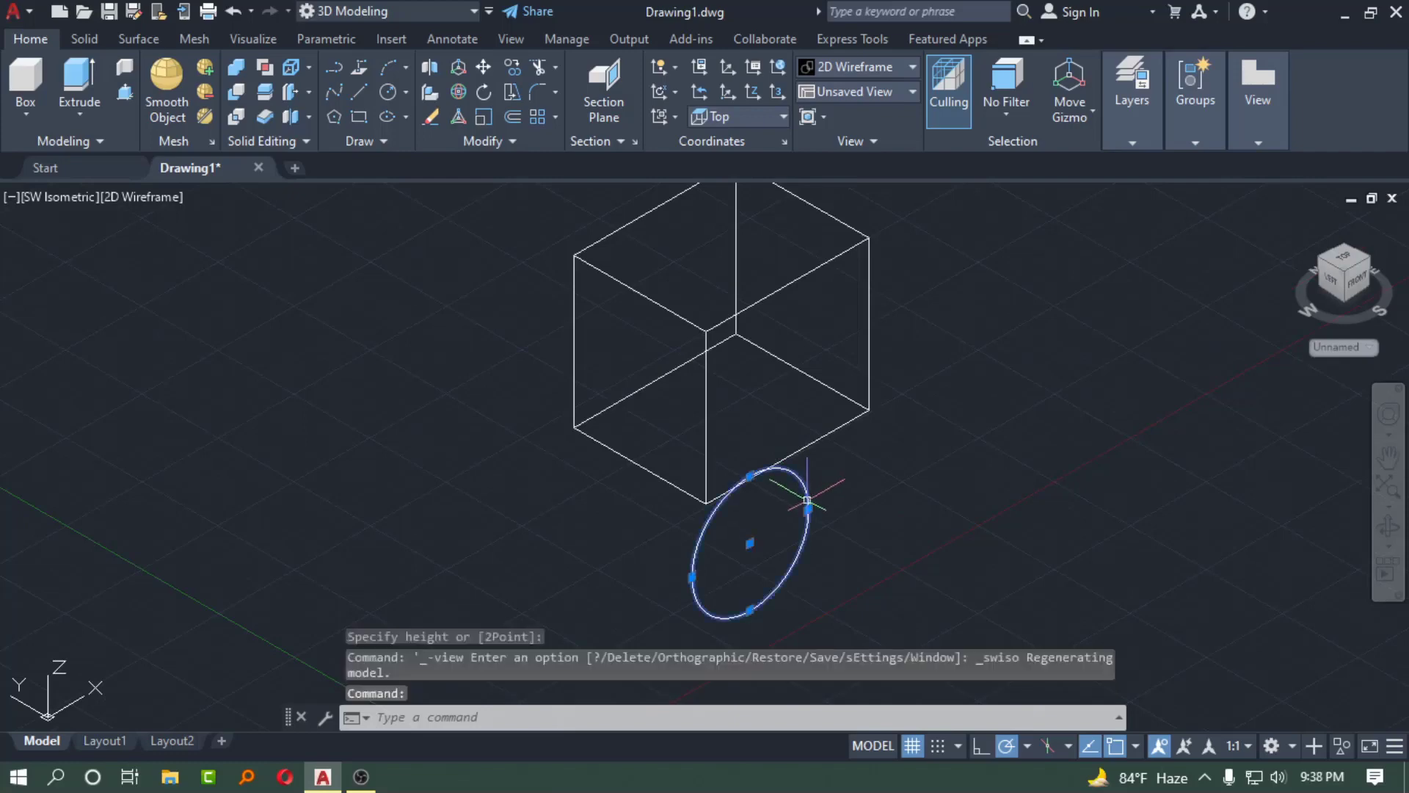
text(e)
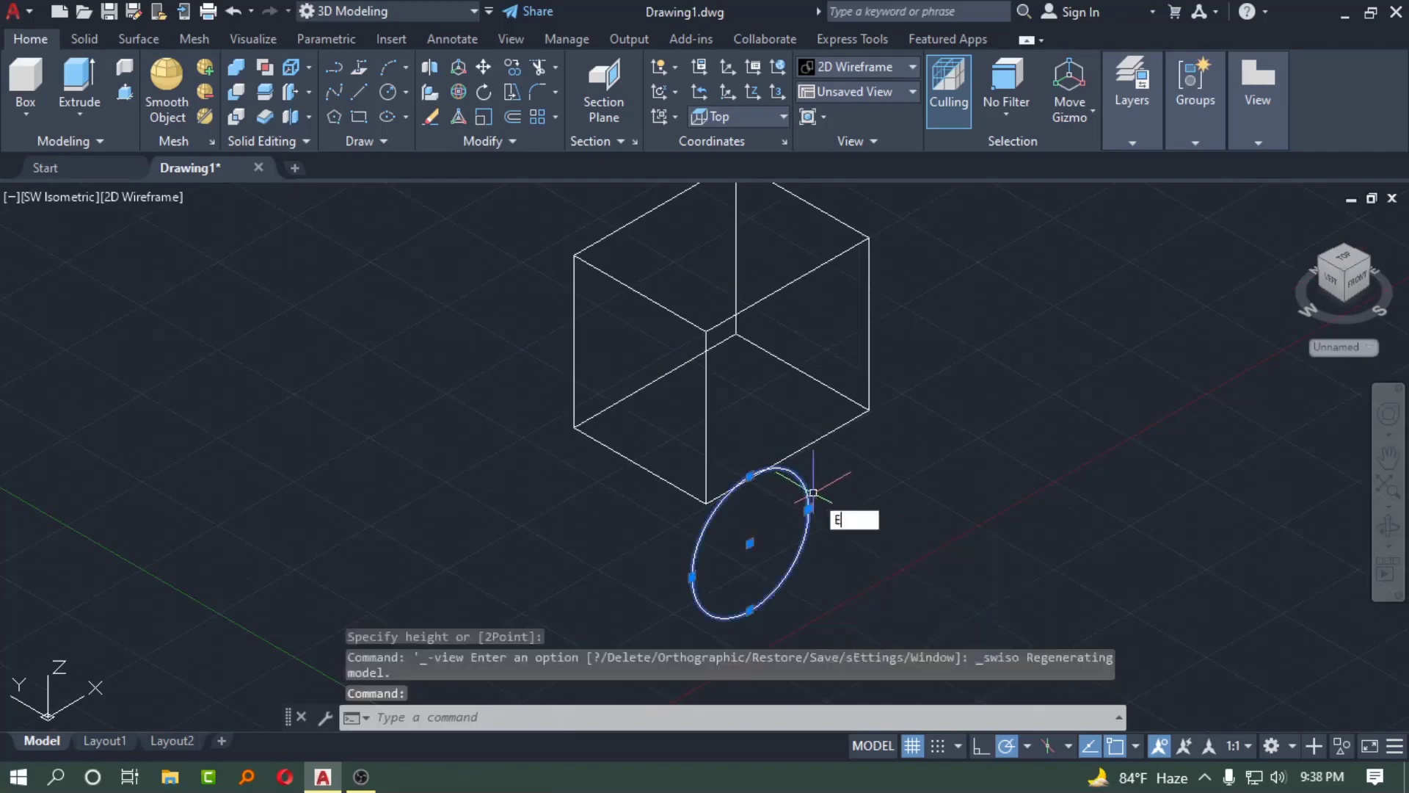
key(Return)
scroll(812, 487, down, 2)
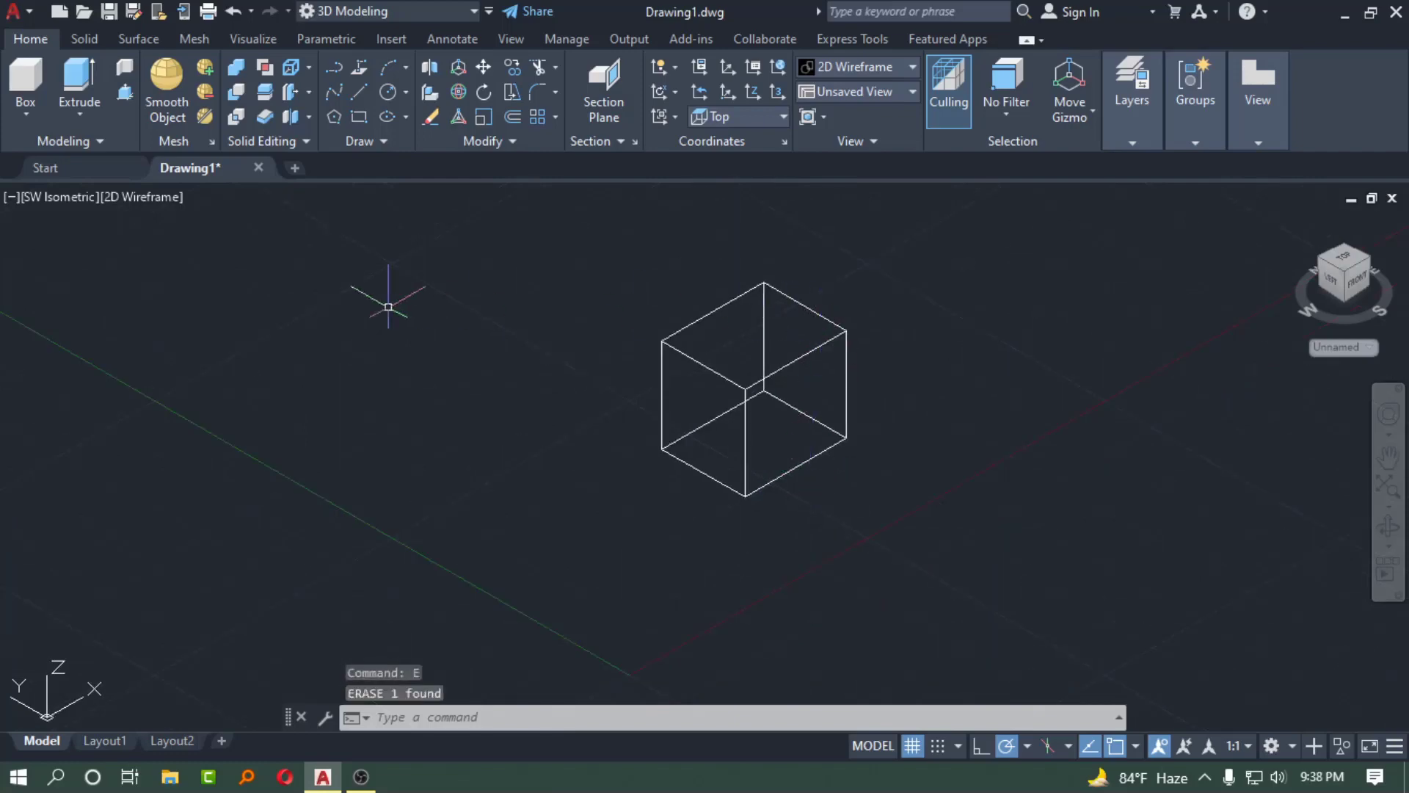
click(129, 199)
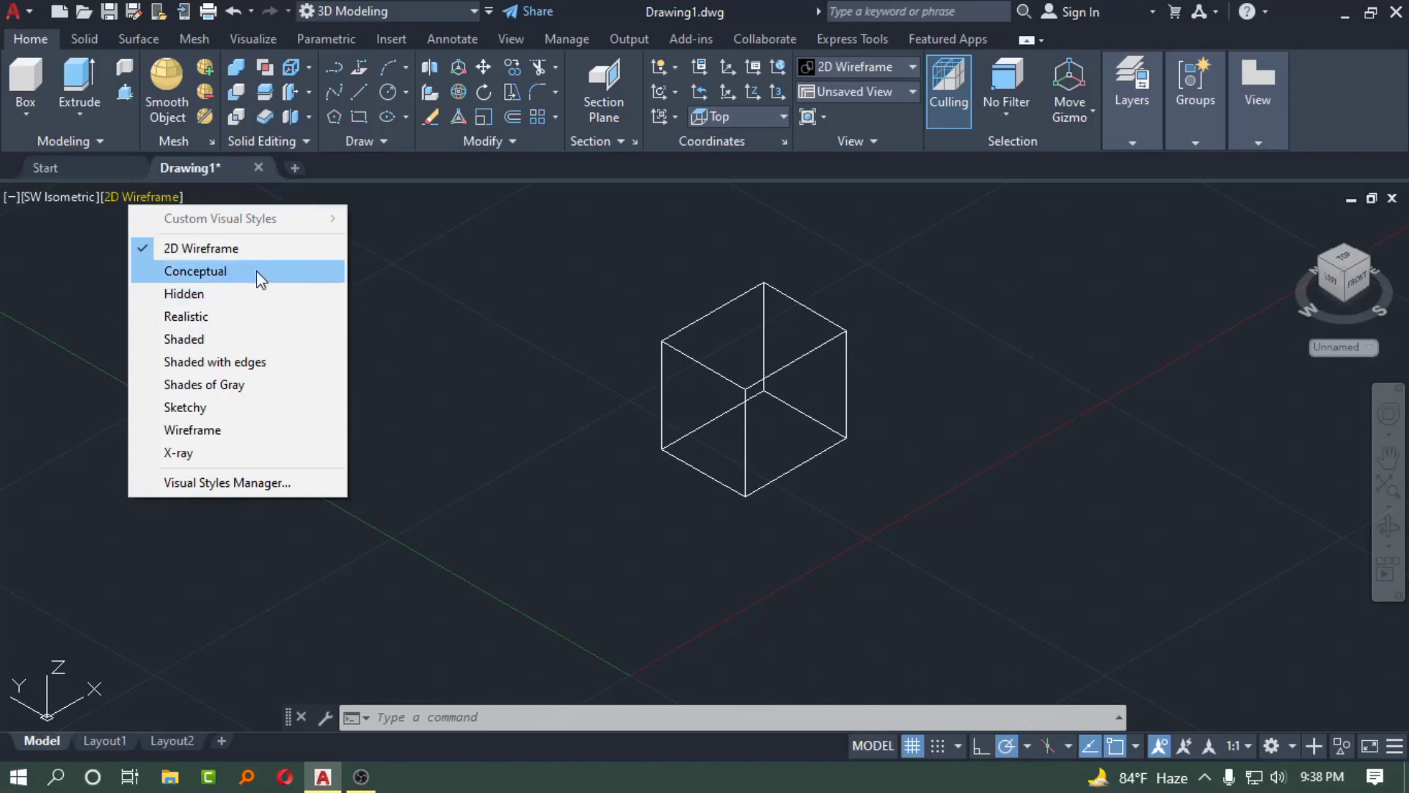
Show the cube in the Conceptual visual style, then Hidden.
click(214, 280)
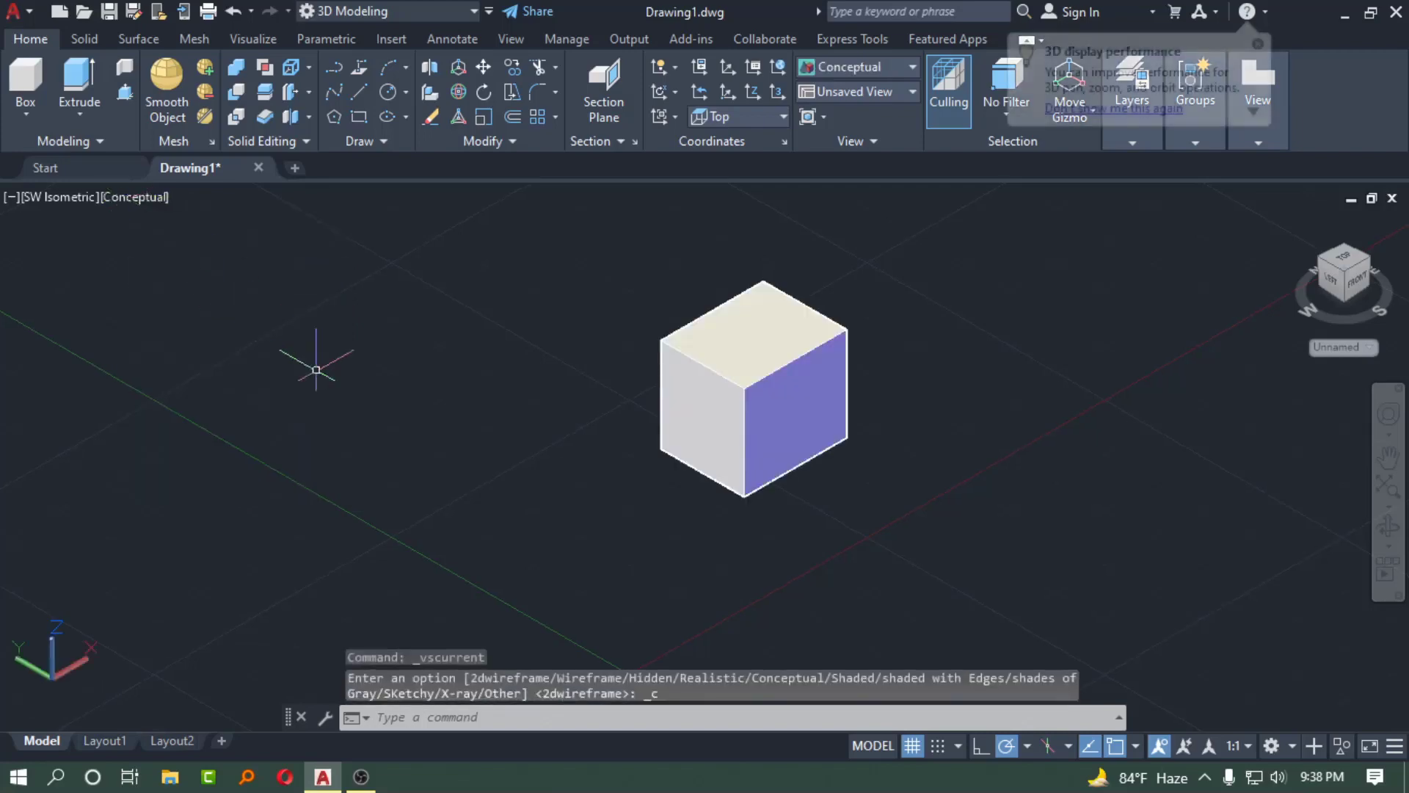
scroll(747, 438, up, 1)
scroll(747, 438, down, 2)
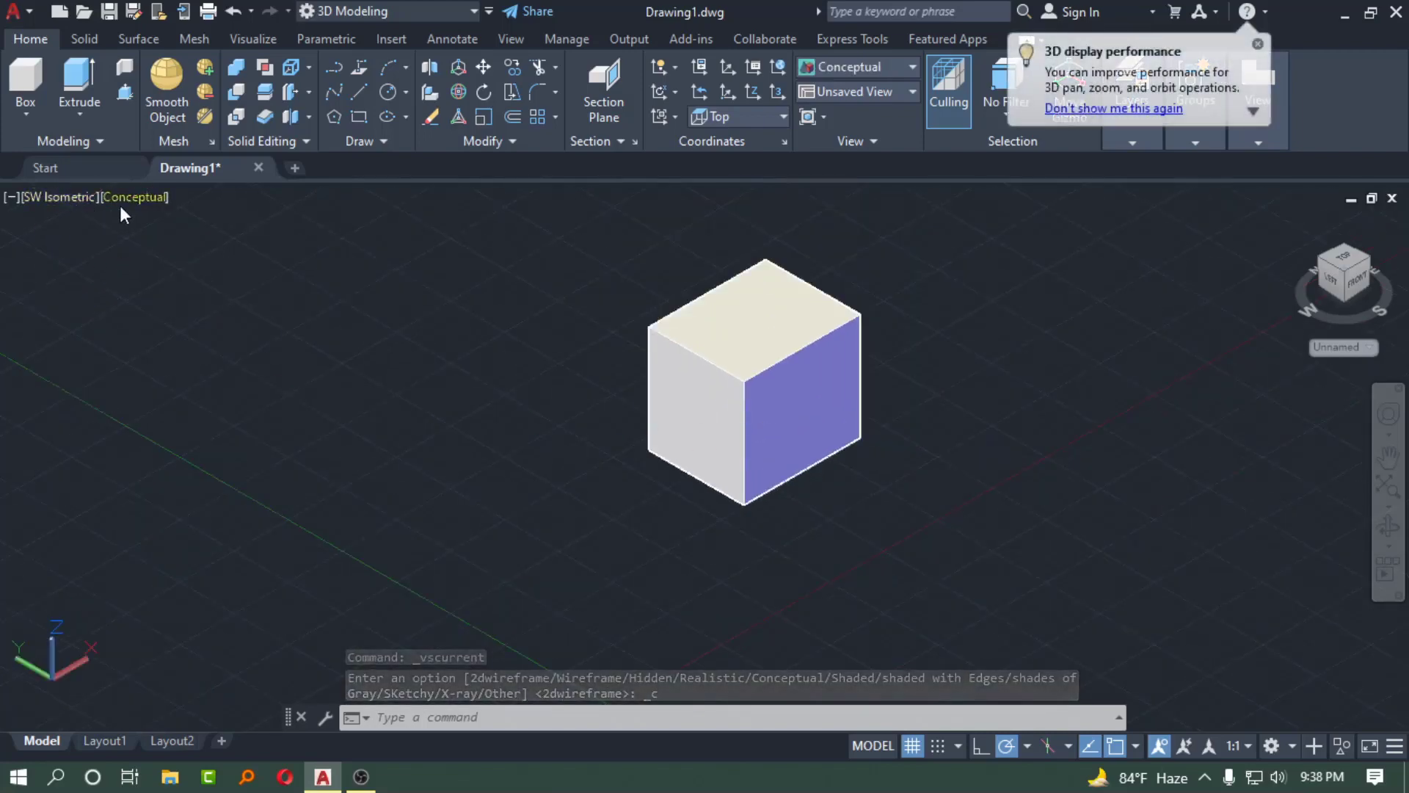
click(123, 198)
click(180, 295)
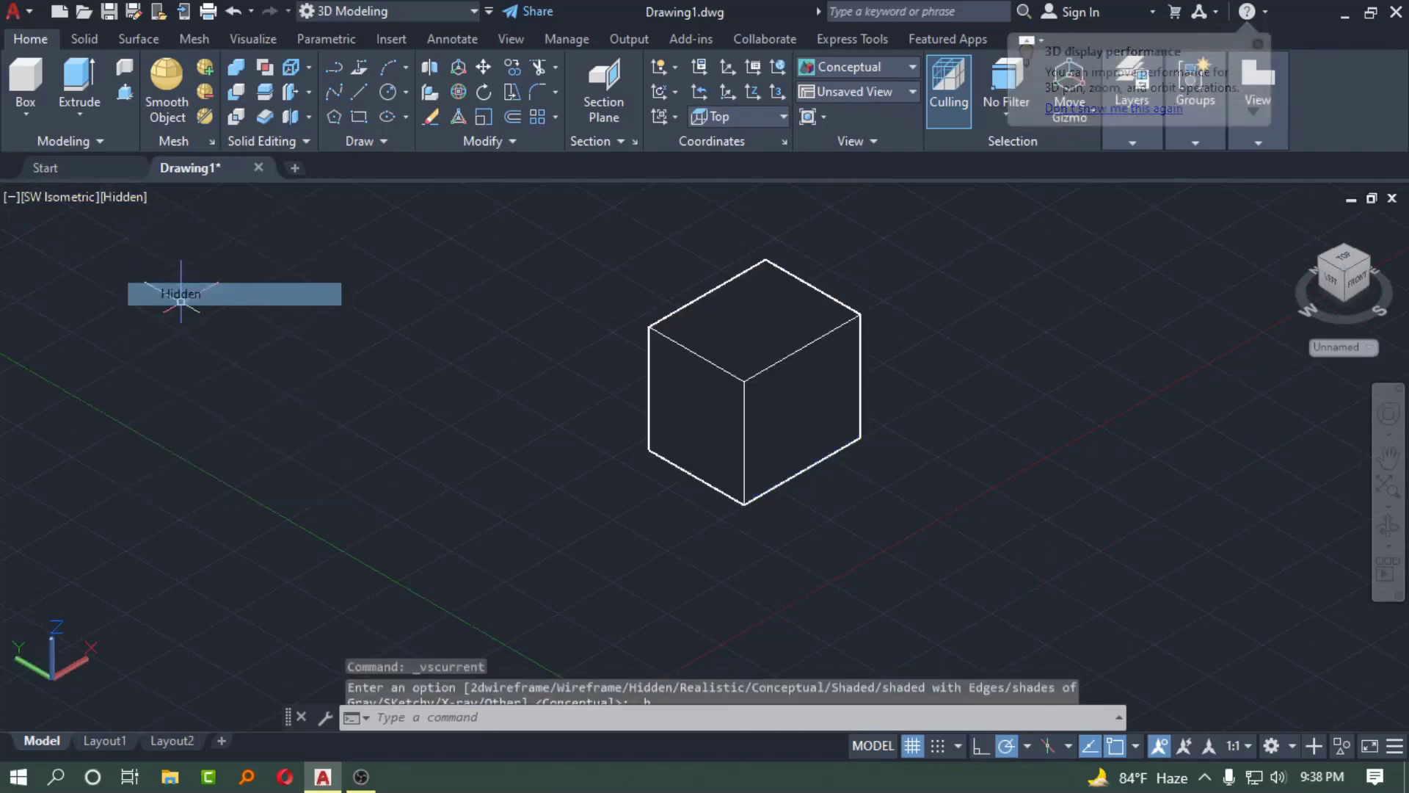
scroll(758, 426, up, 2)
scroll(758, 422, down, 3)
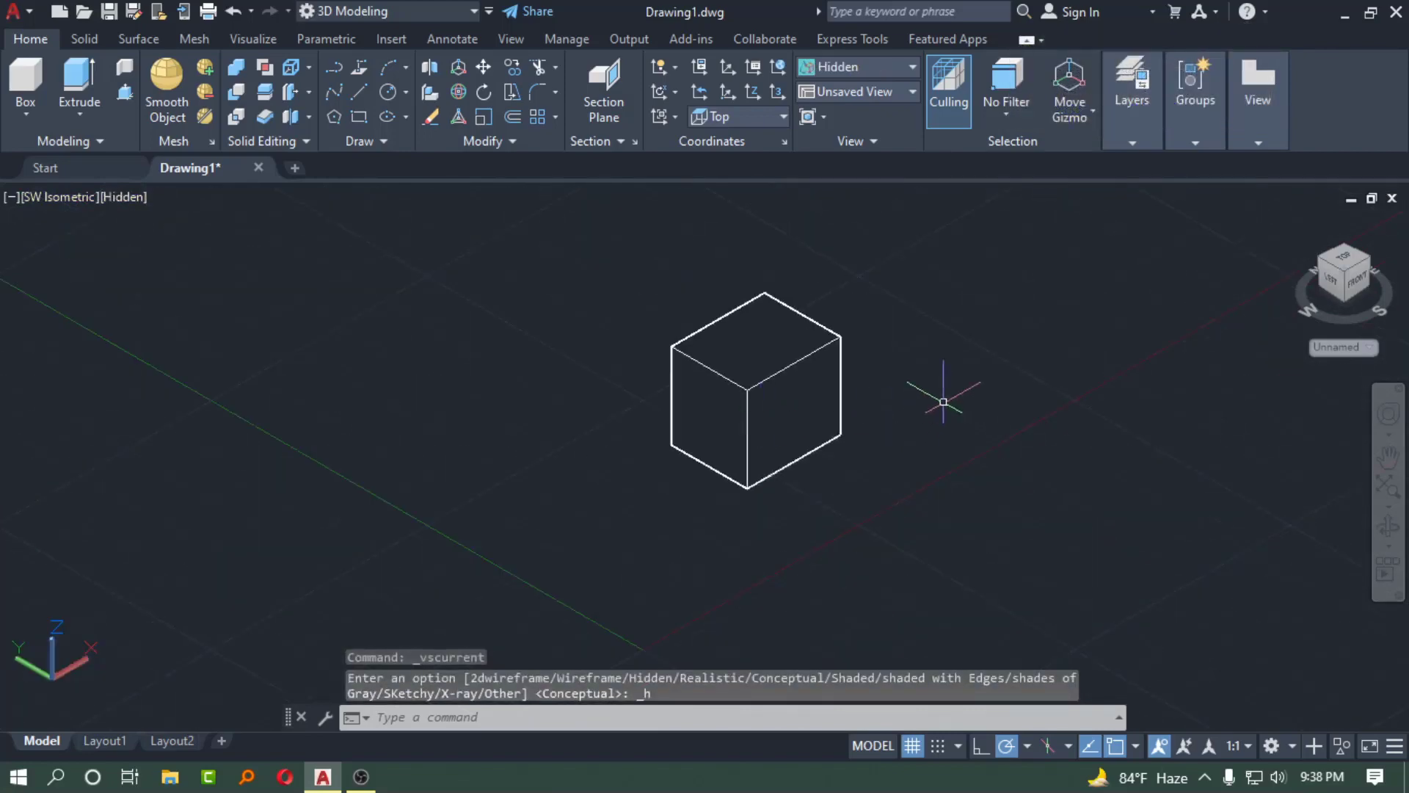
Dismiss the preset views list and shade the cube Realistic.
click(60, 202)
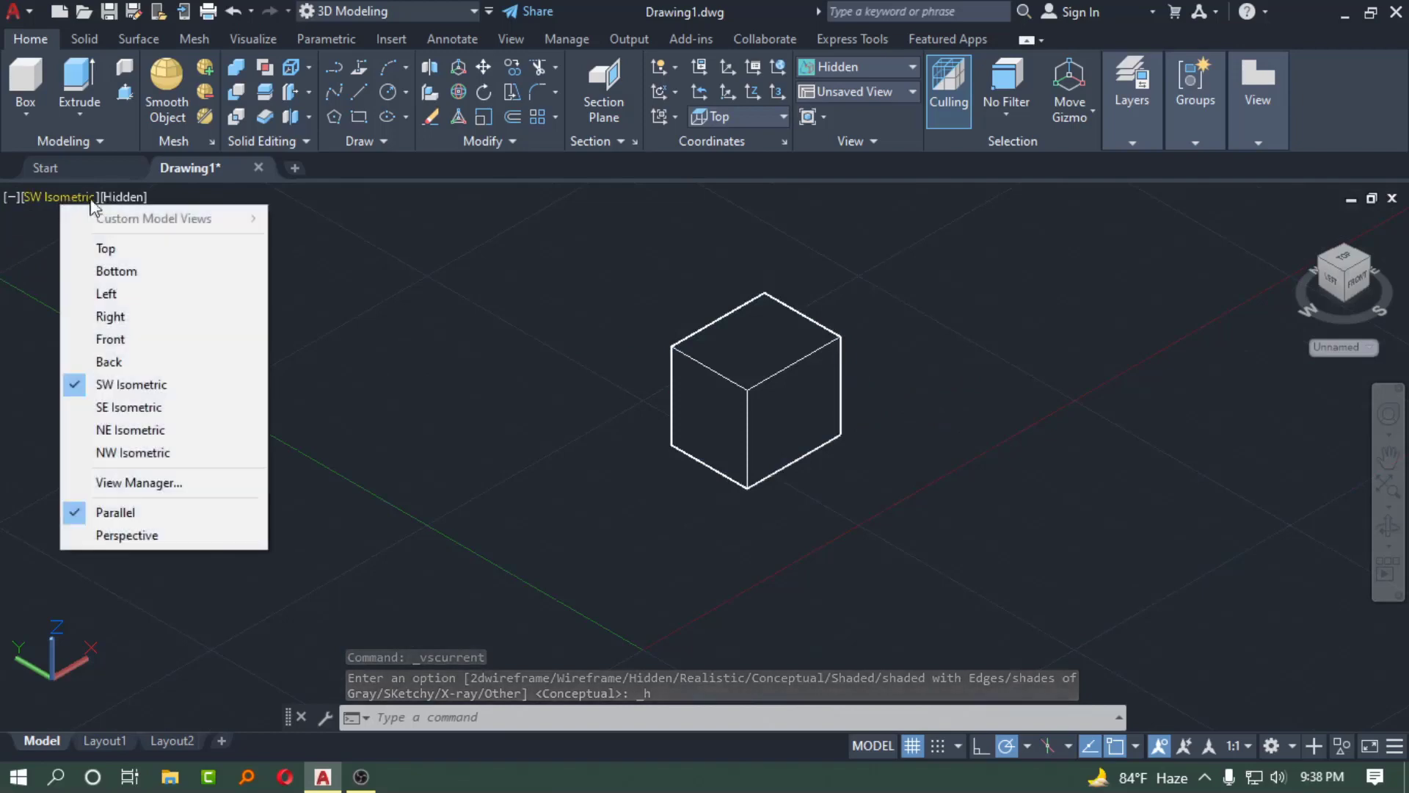
click(114, 210)
click(120, 208)
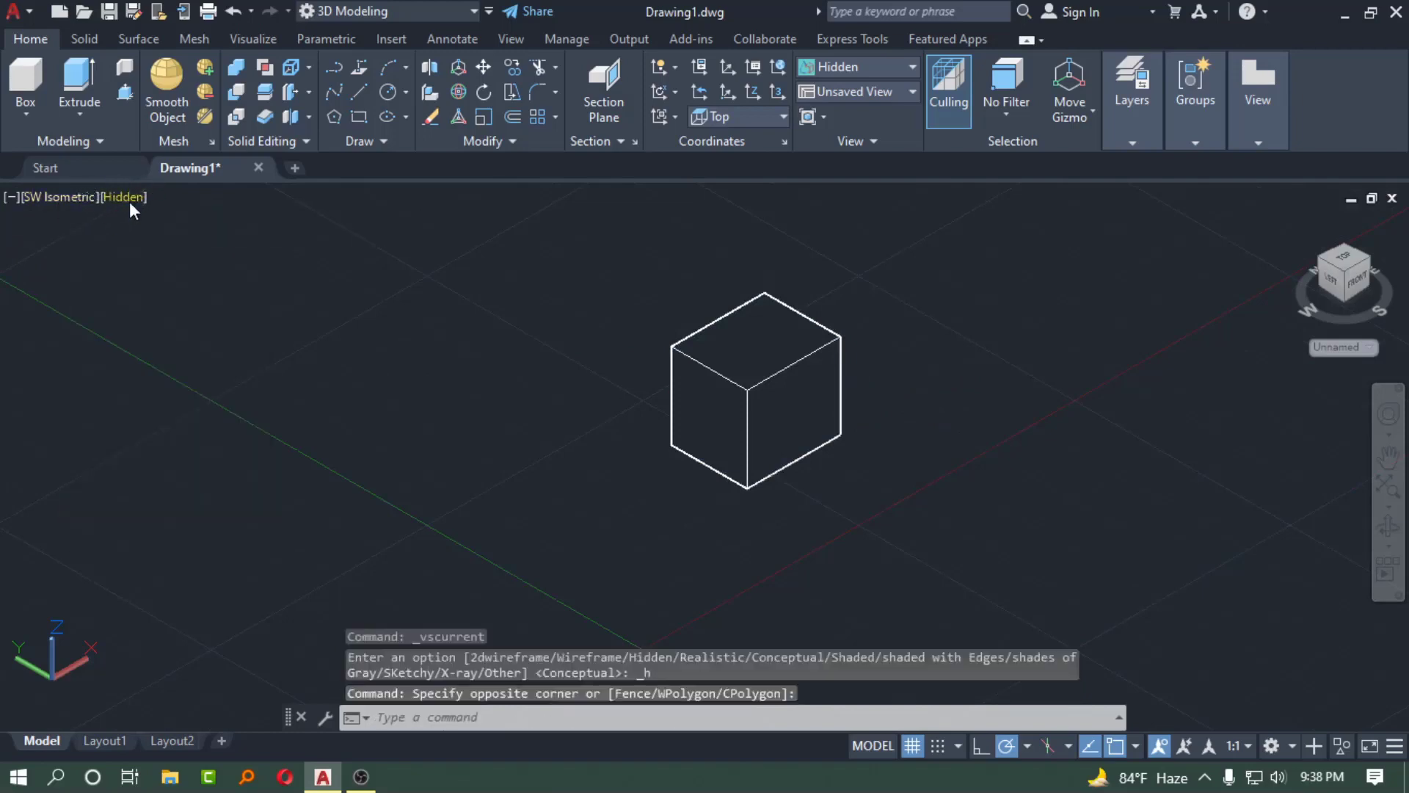
click(129, 201)
click(176, 315)
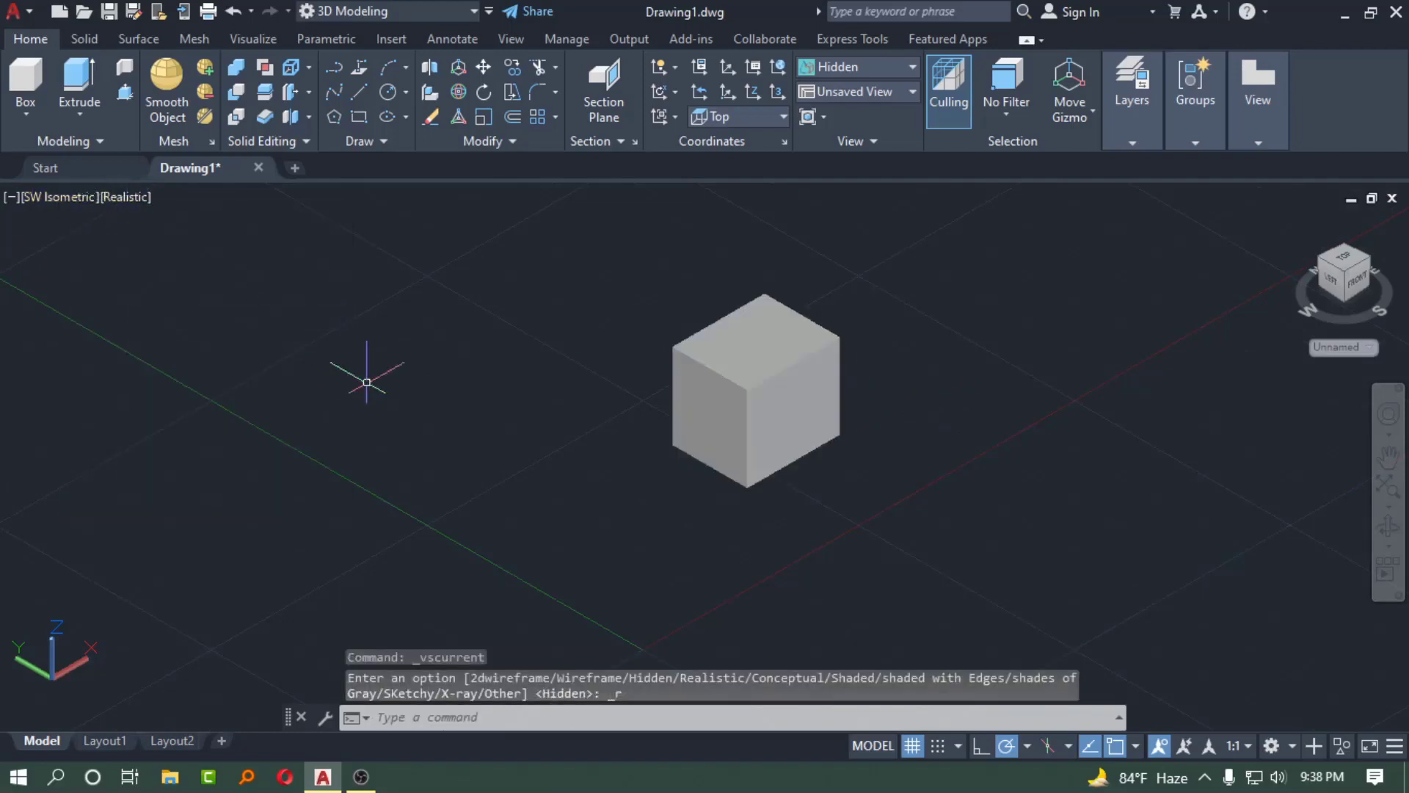
scroll(788, 395, down, 2)
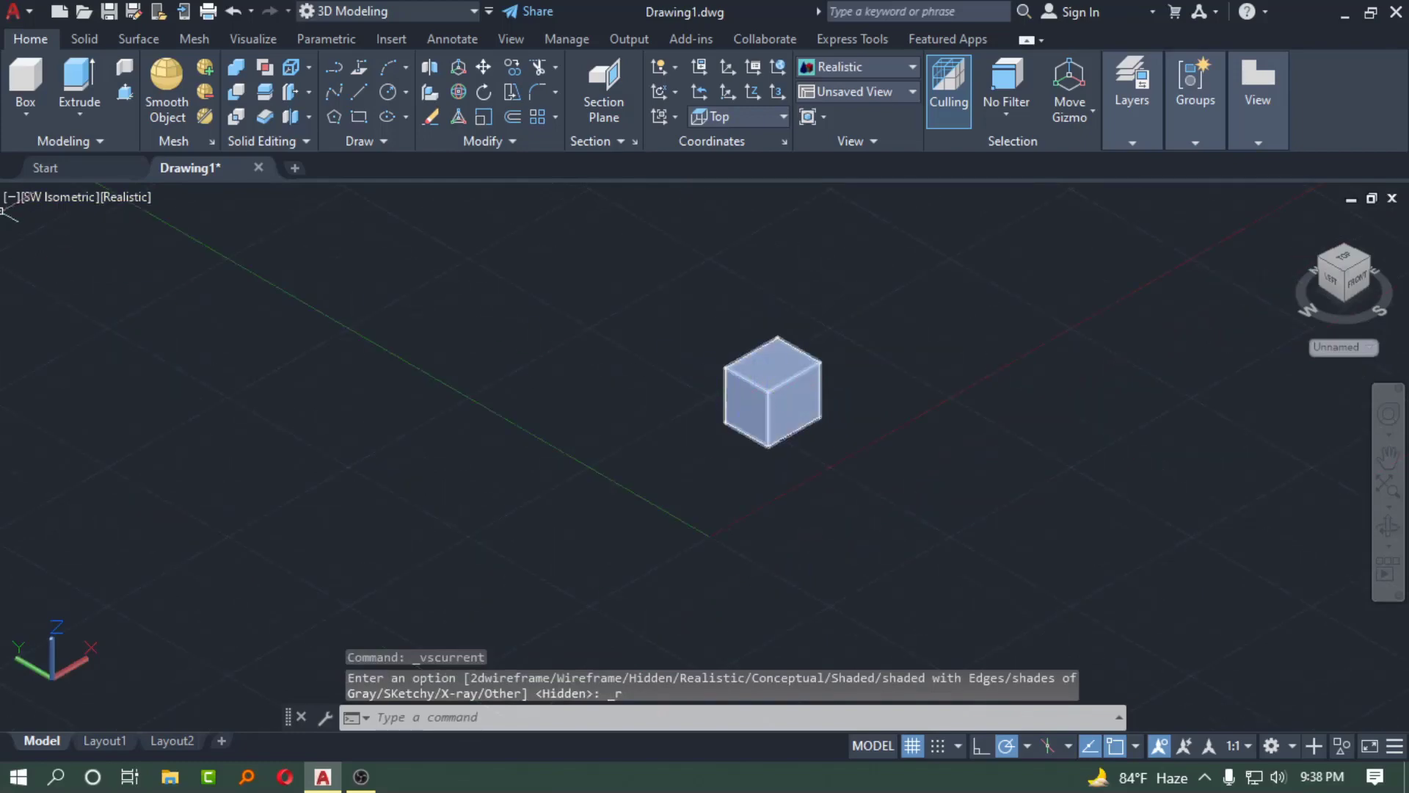
Display the cube as Wireframe, then see-through with X-ray.
click(117, 197)
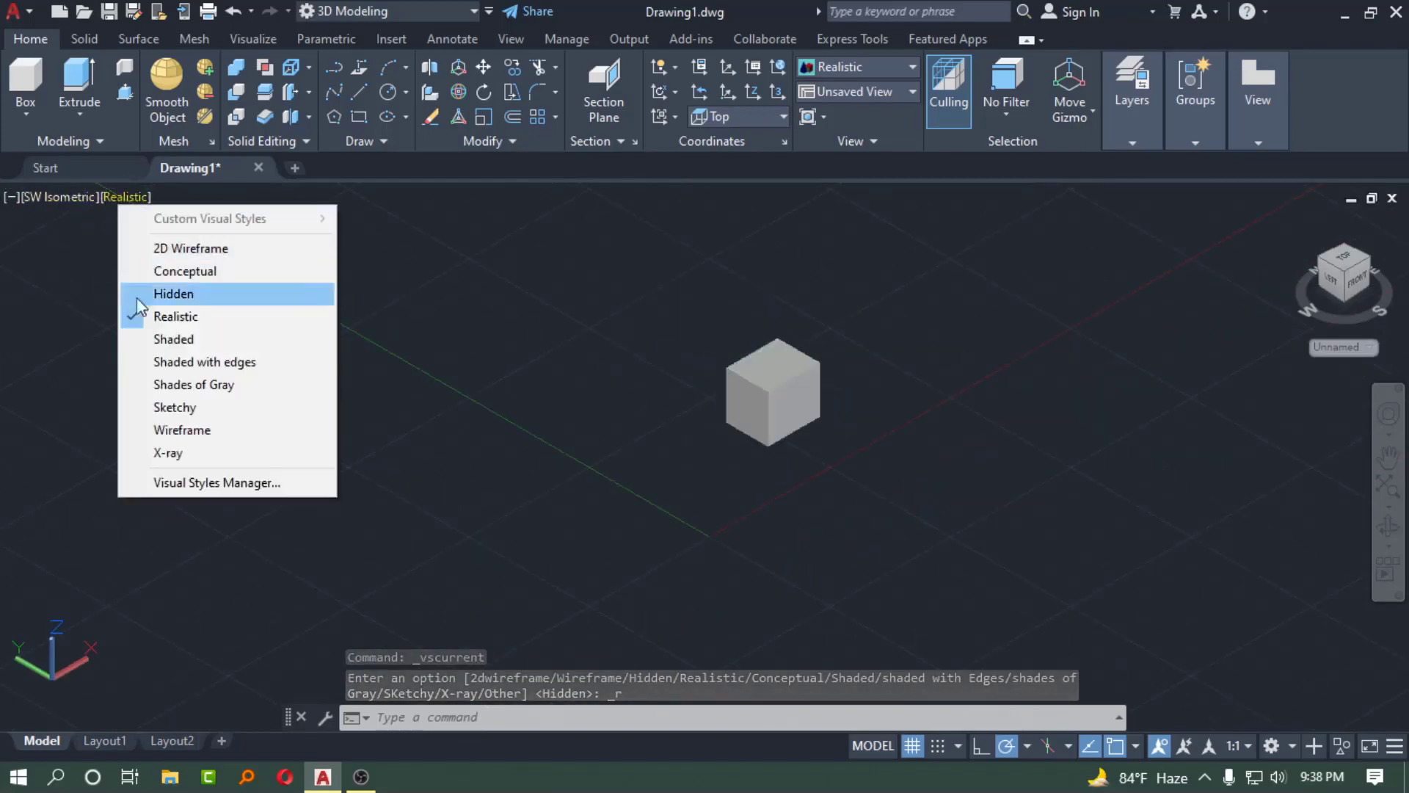
click(202, 430)
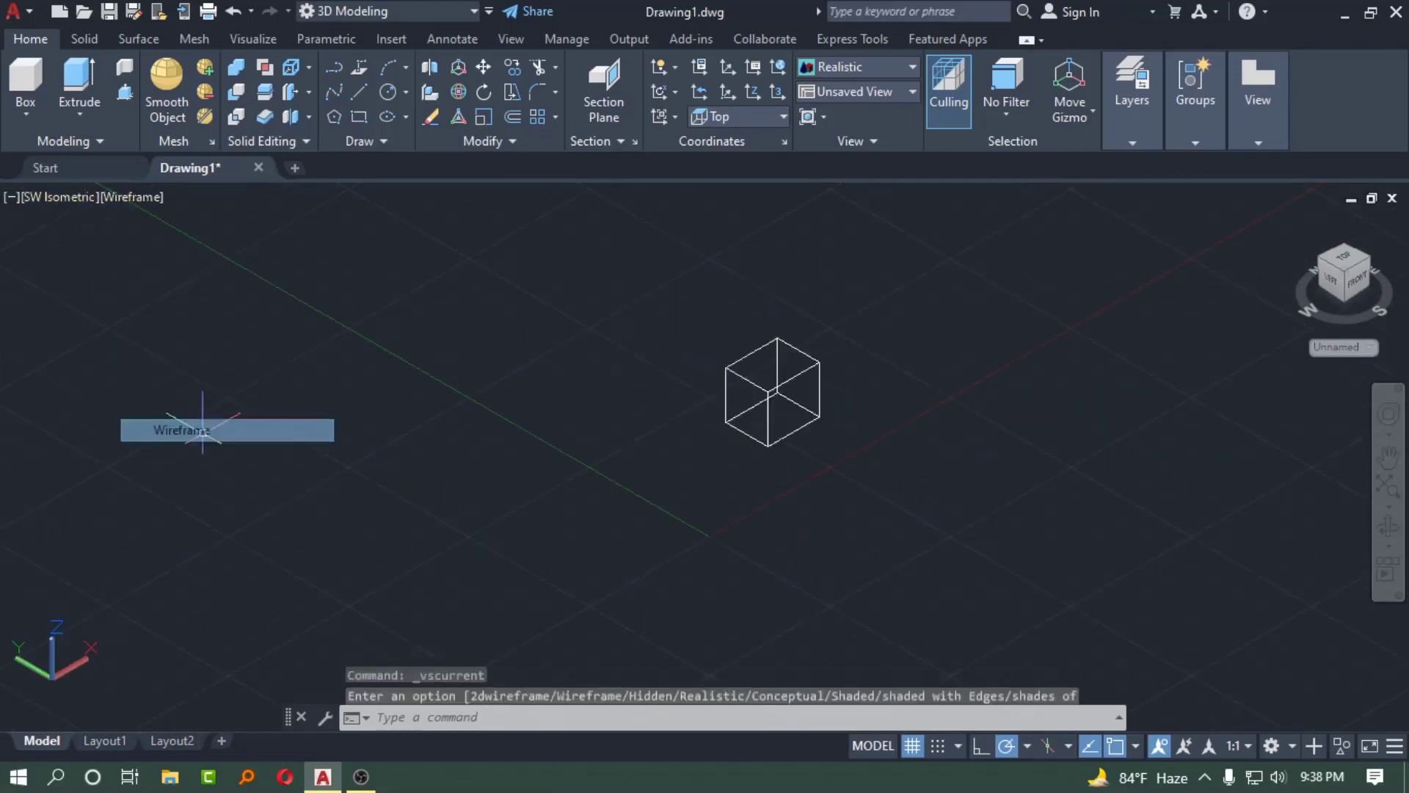
scroll(785, 390, up, 2)
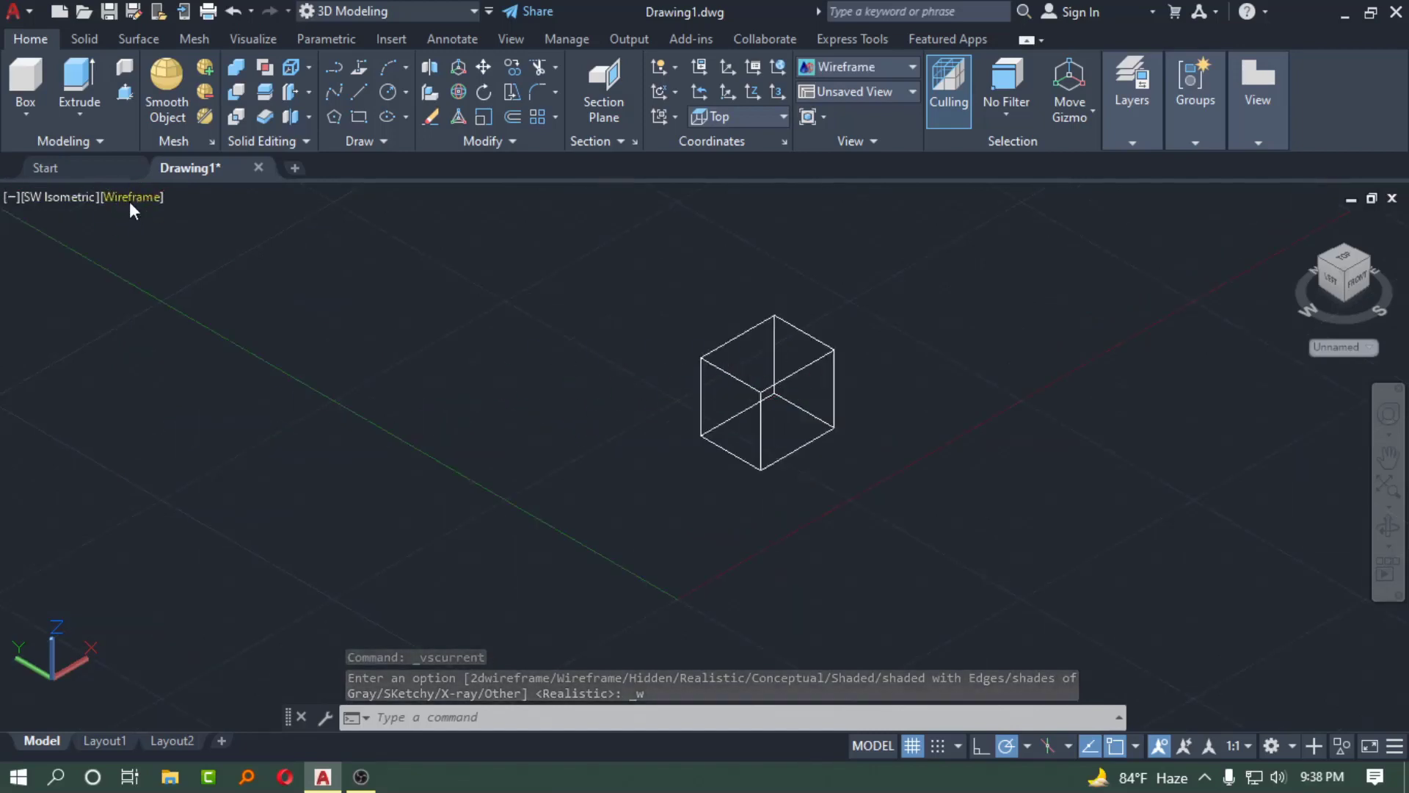
click(132, 197)
click(182, 453)
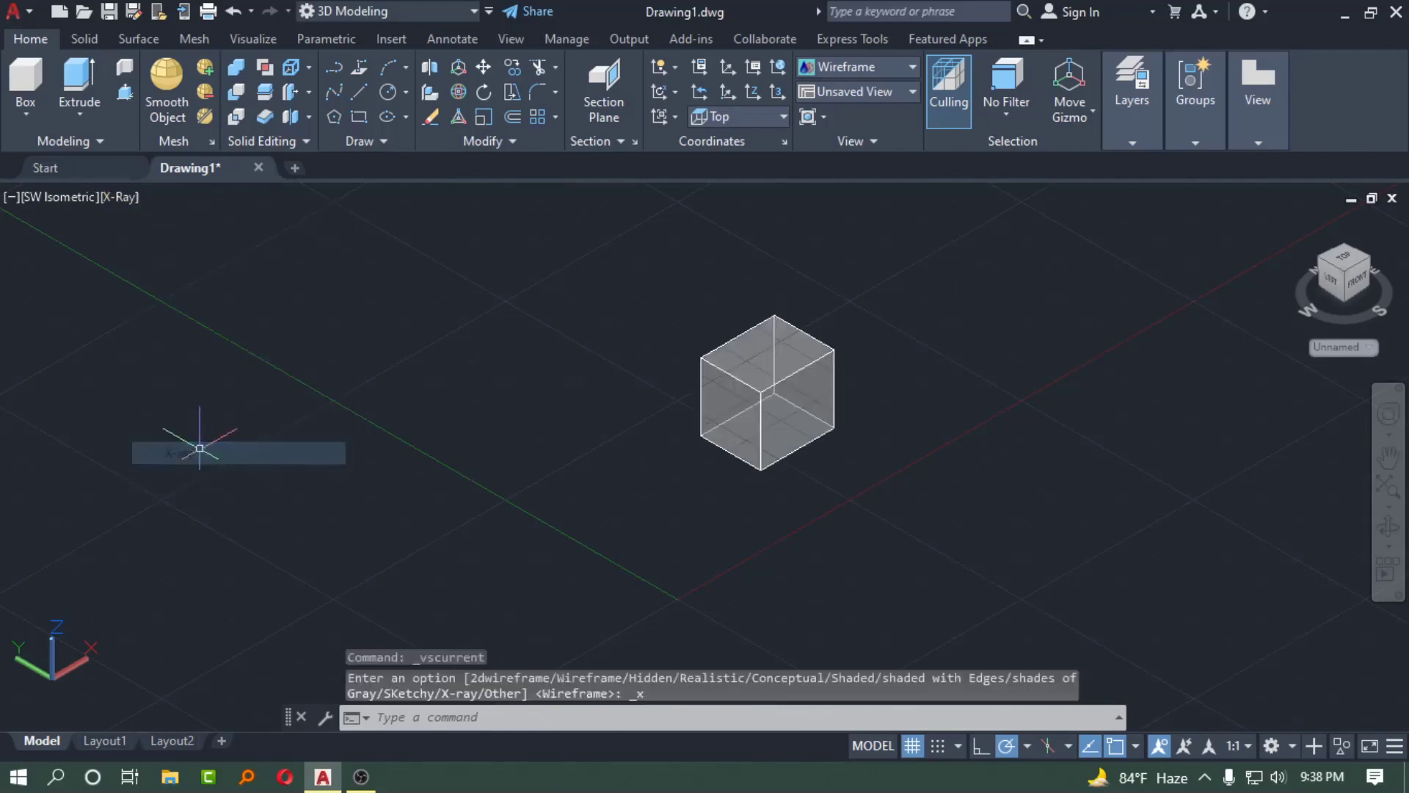
scroll(745, 391, up, 2)
scroll(745, 391, up, 2)
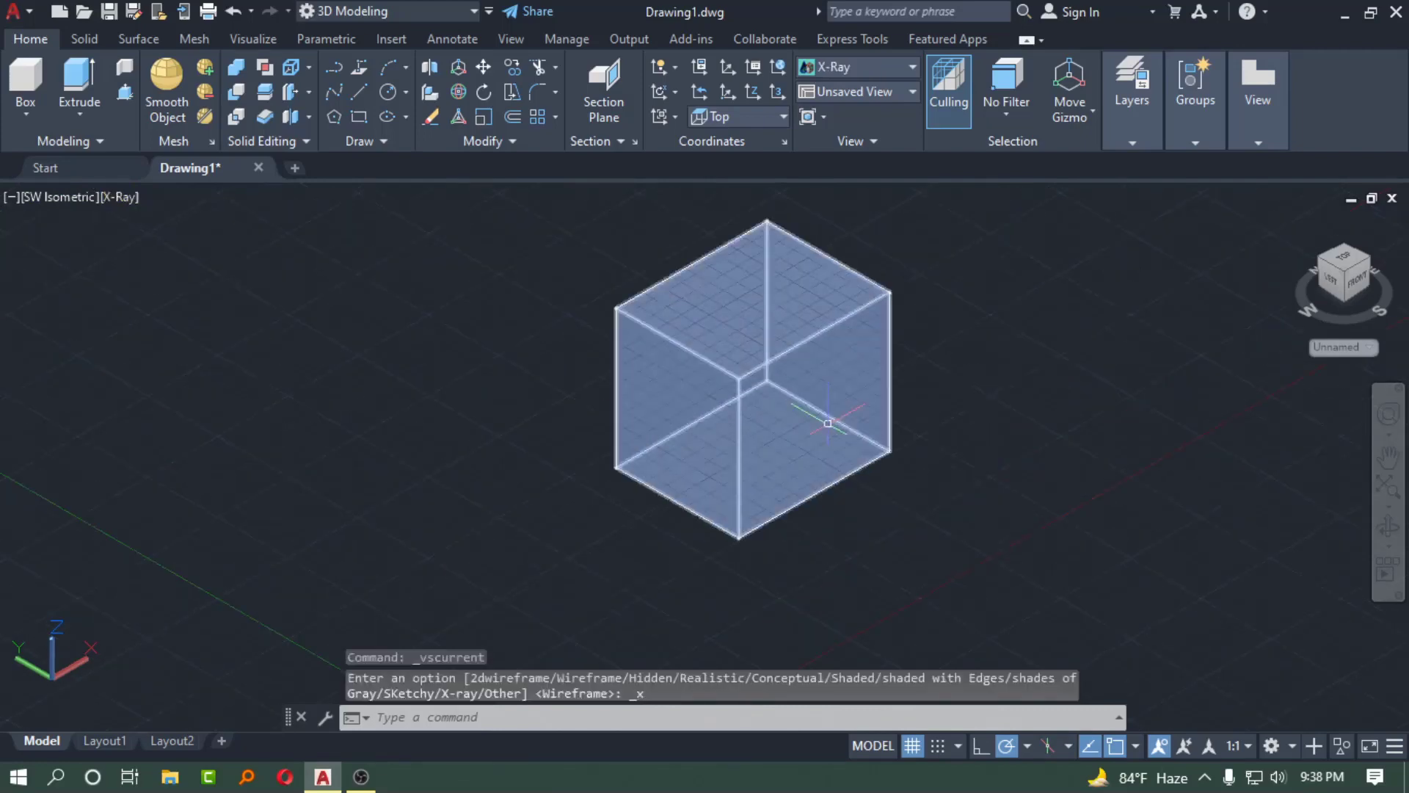
scroll(793, 410, down, 3)
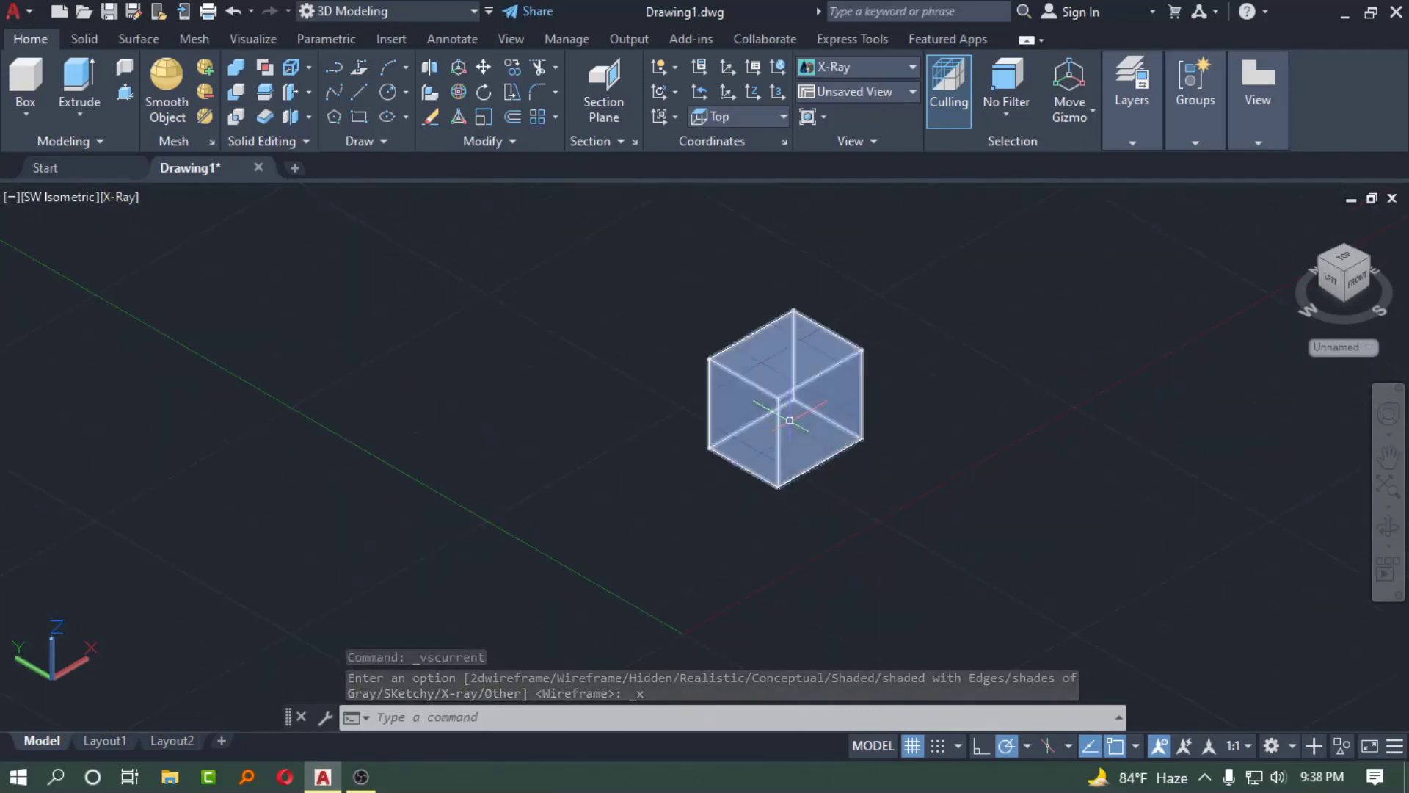
Set the viewport visual style back to 2D Wireframe.
click(110, 198)
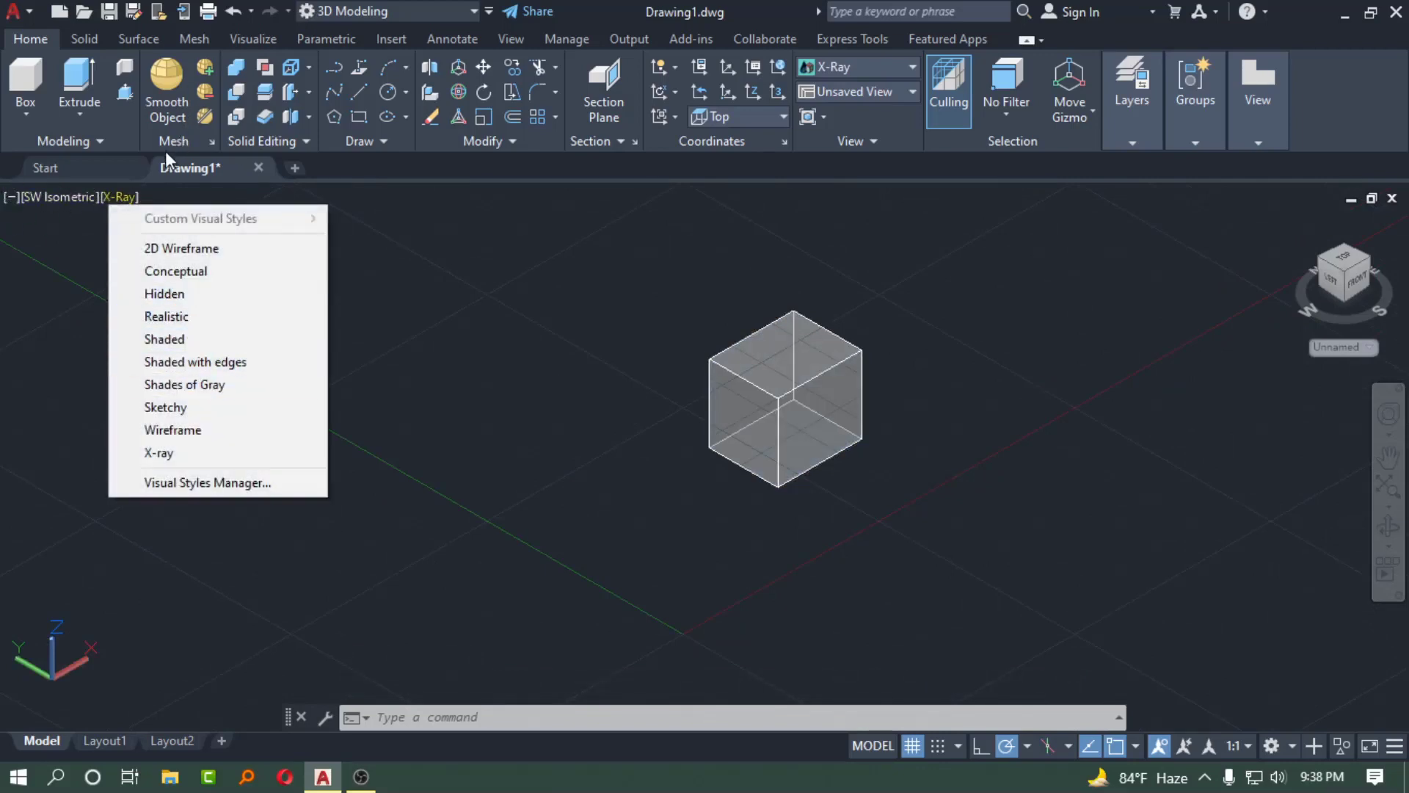
click(196, 257)
scroll(789, 397, up, 2)
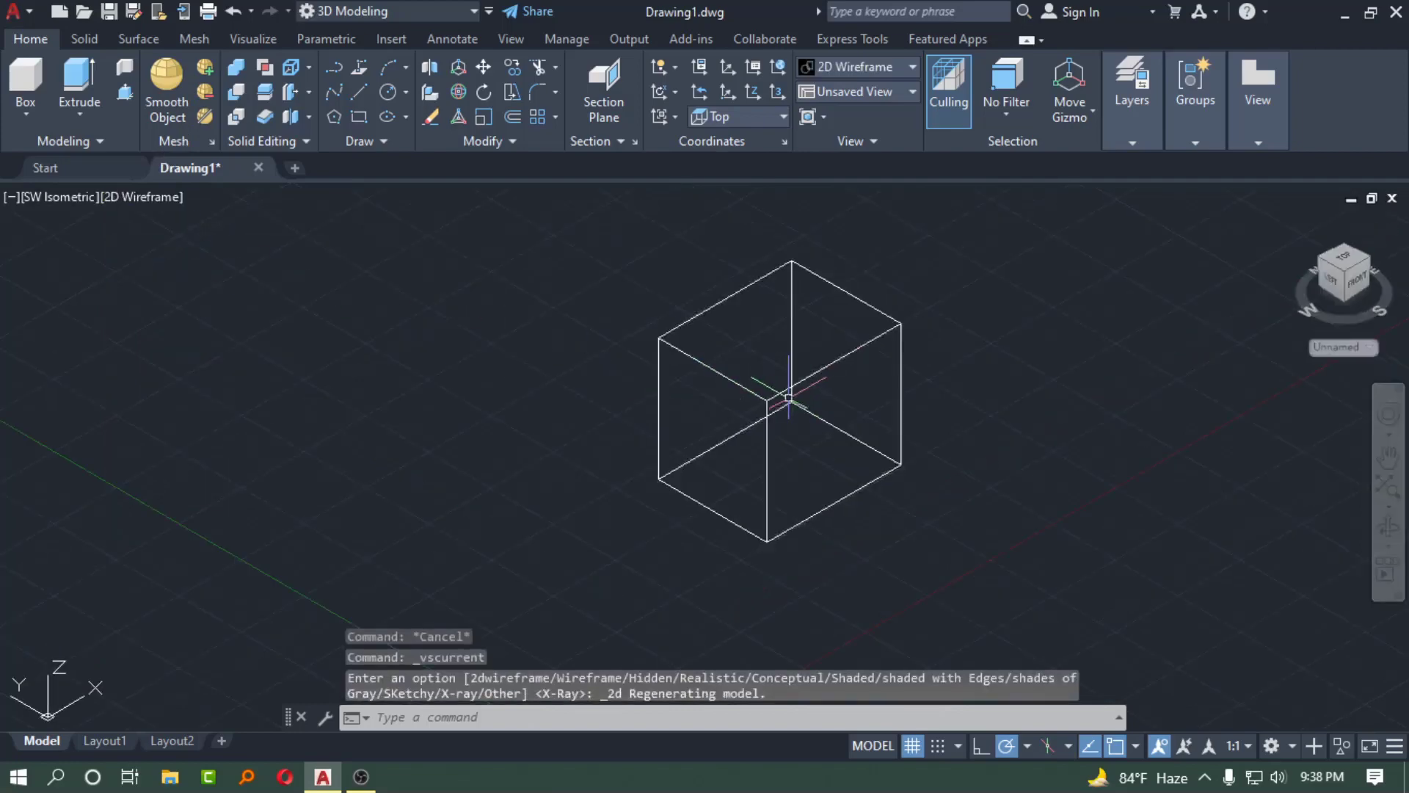
scroll(789, 397, down, 2)
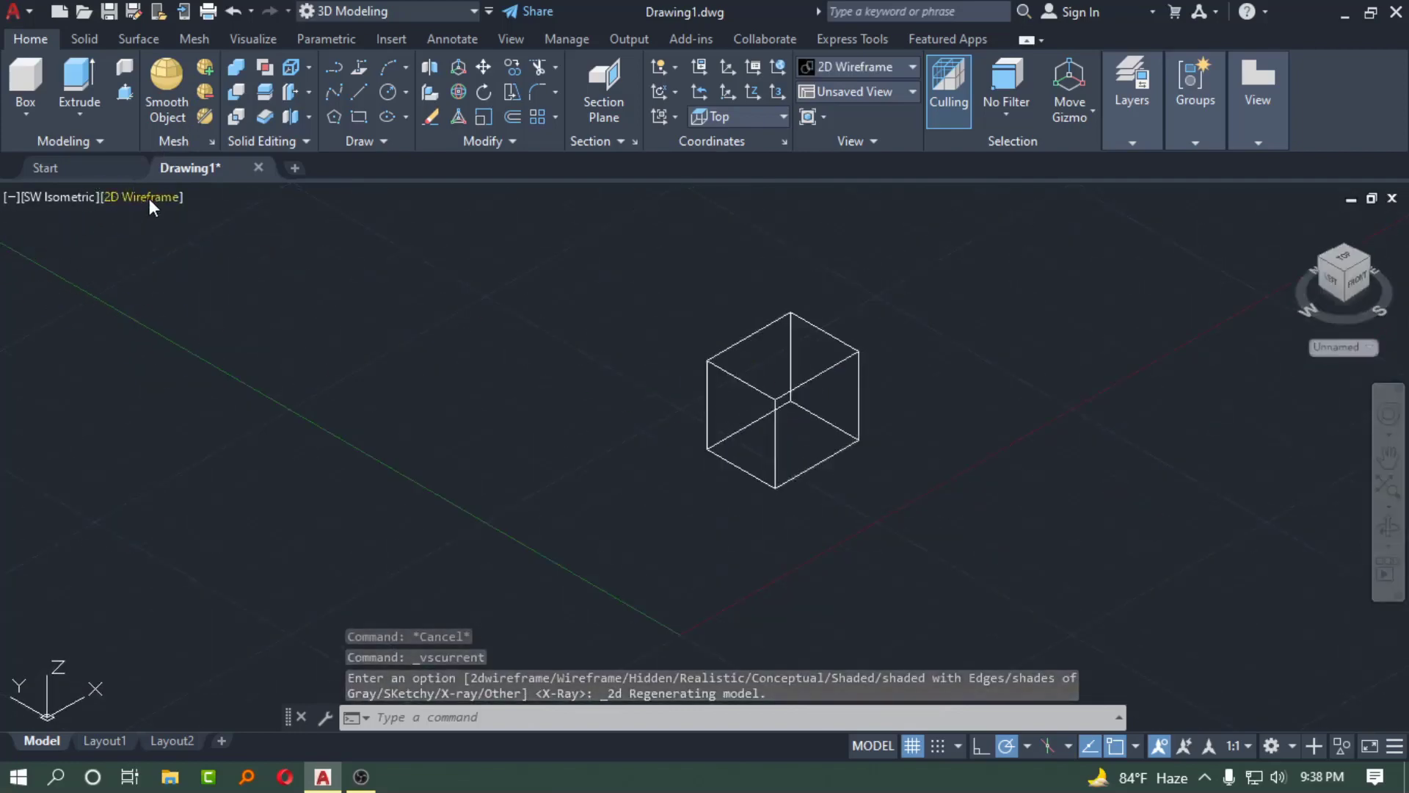
click(150, 199)
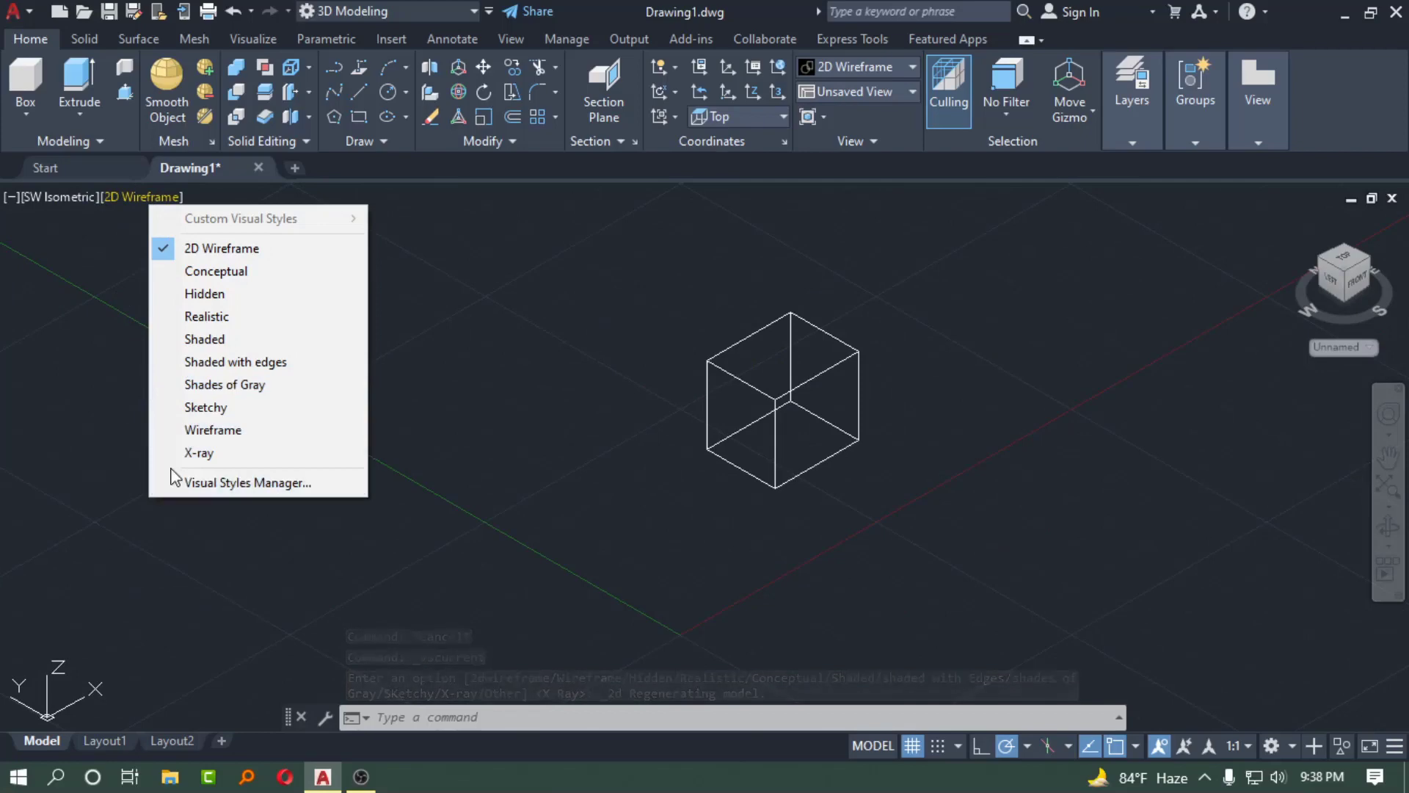
click(219, 483)
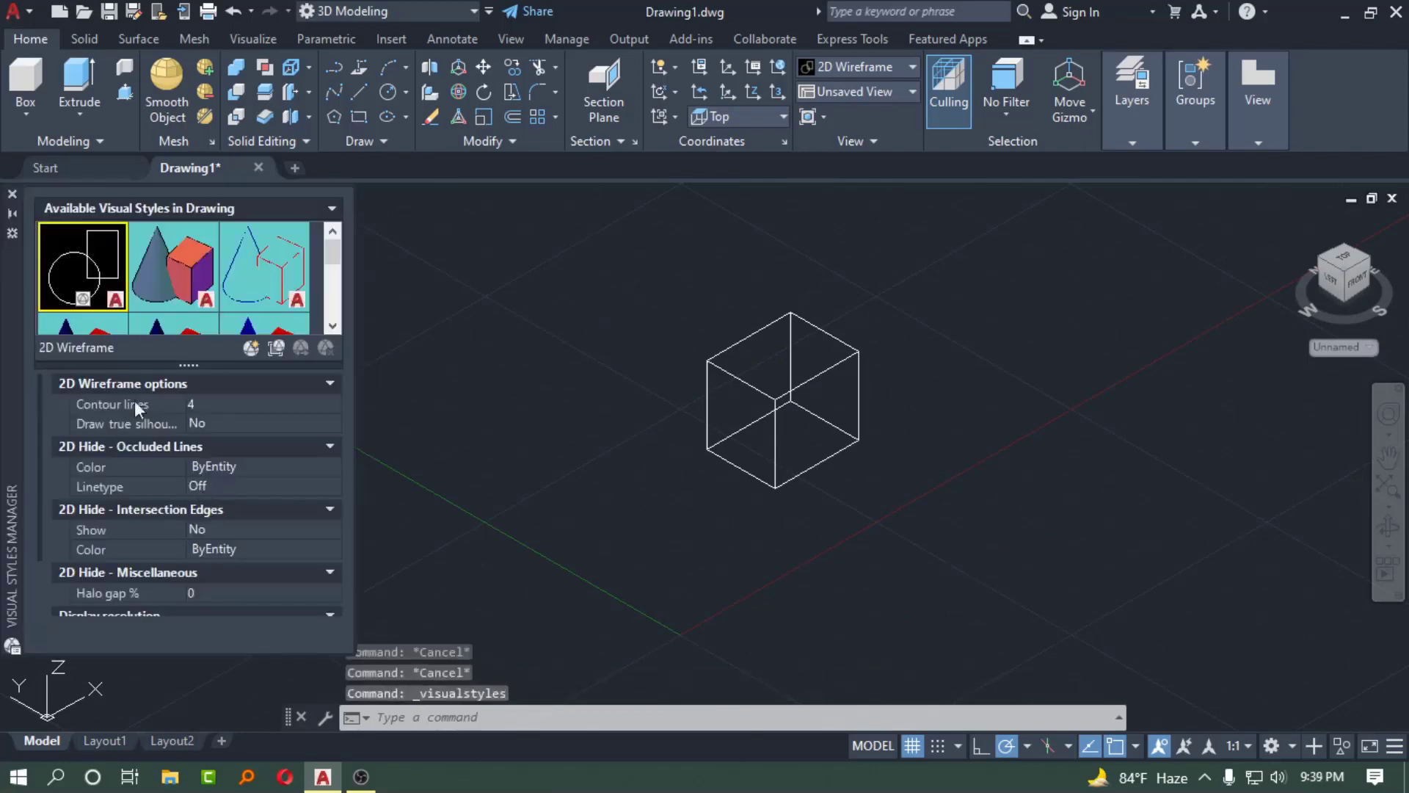
scroll(134, 399, down, 2)
scroll(158, 490, up, 2)
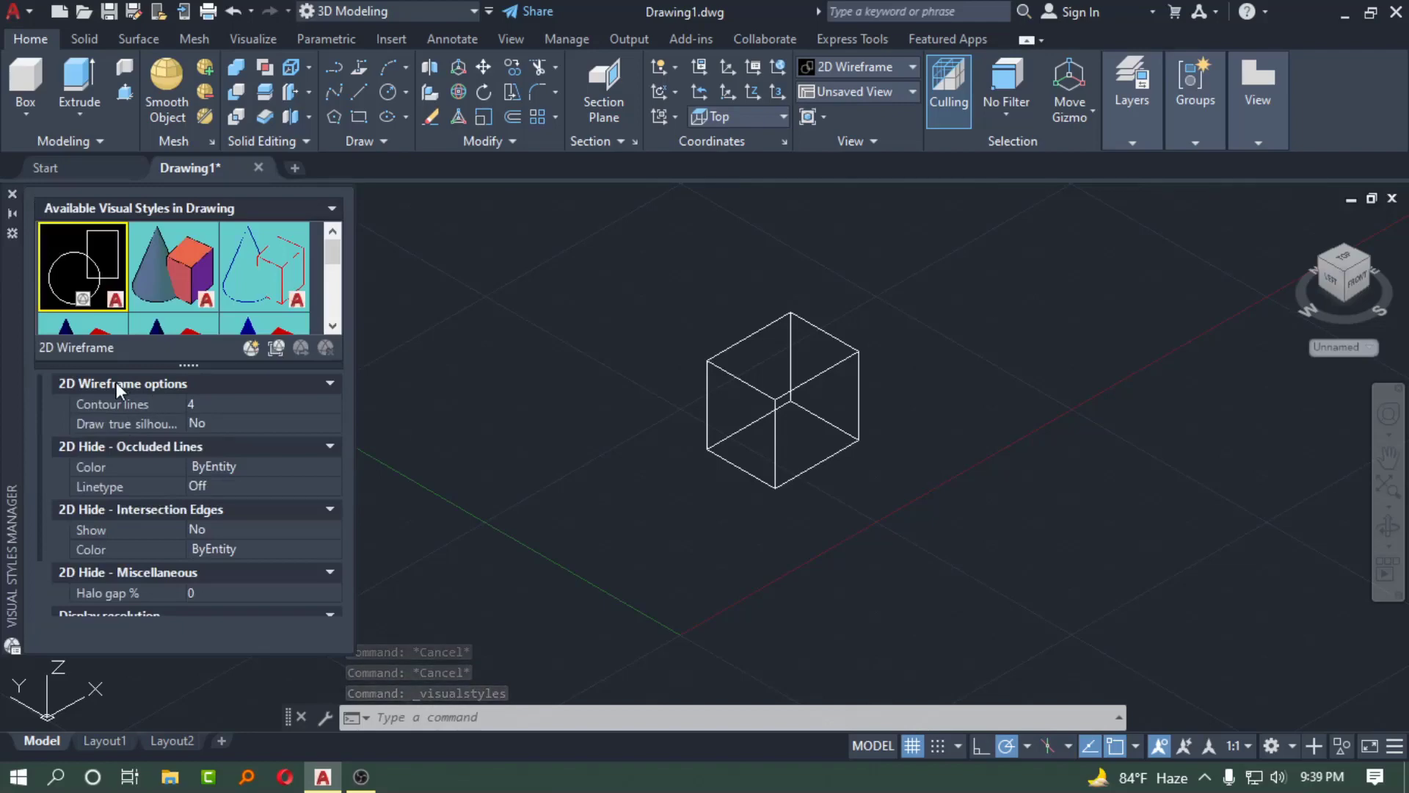
click(12, 194)
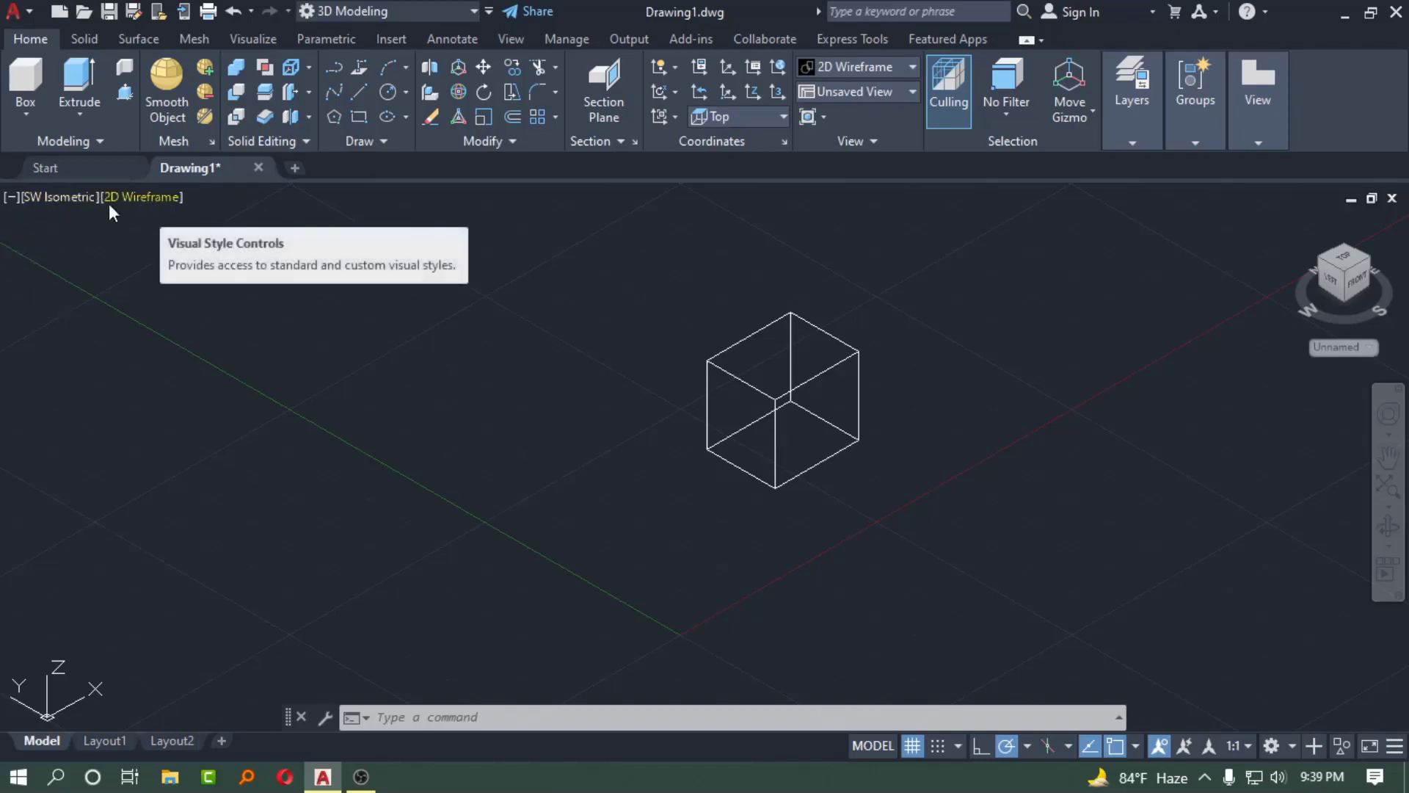
Switch to the Top view and zoom out.
click(59, 201)
click(76, 248)
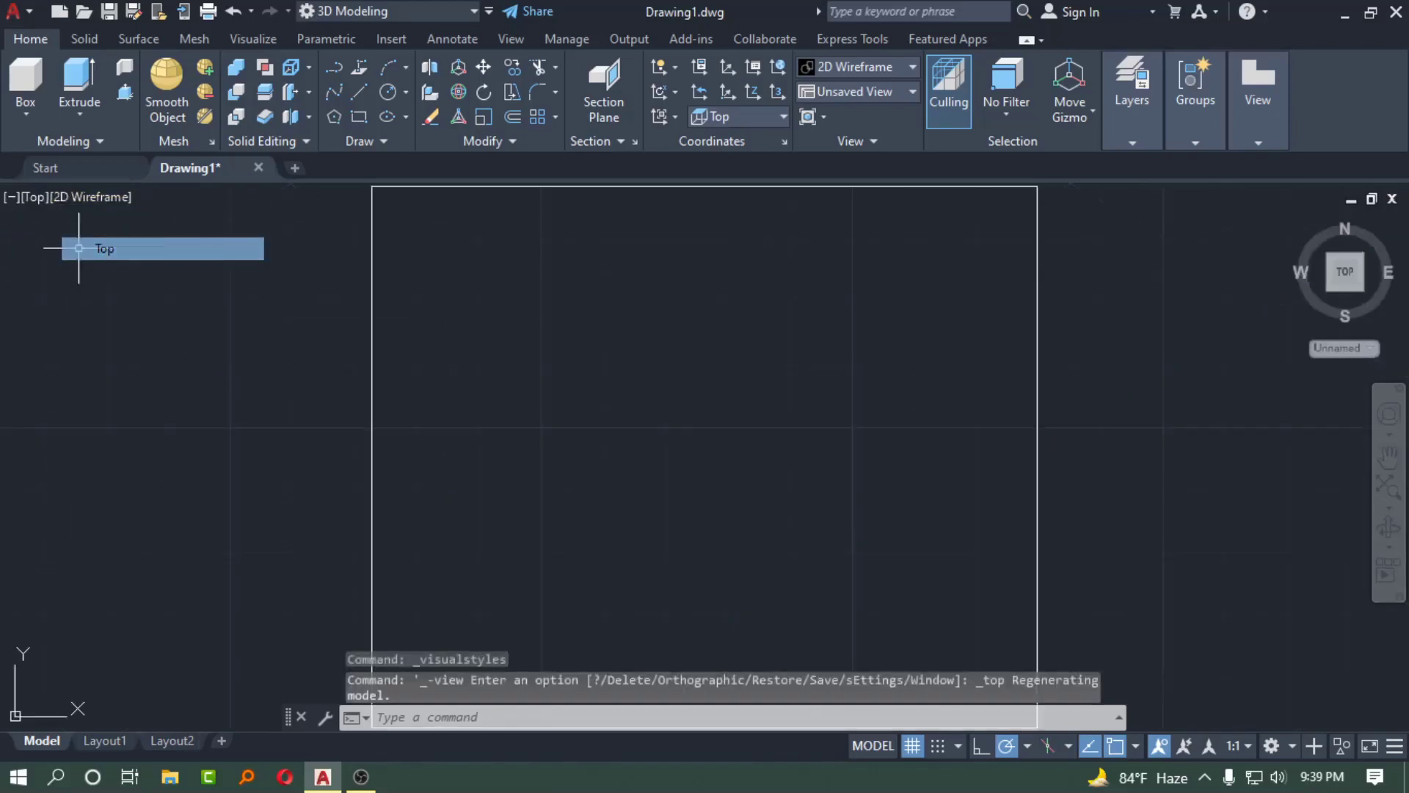
scroll(639, 362, down, 2)
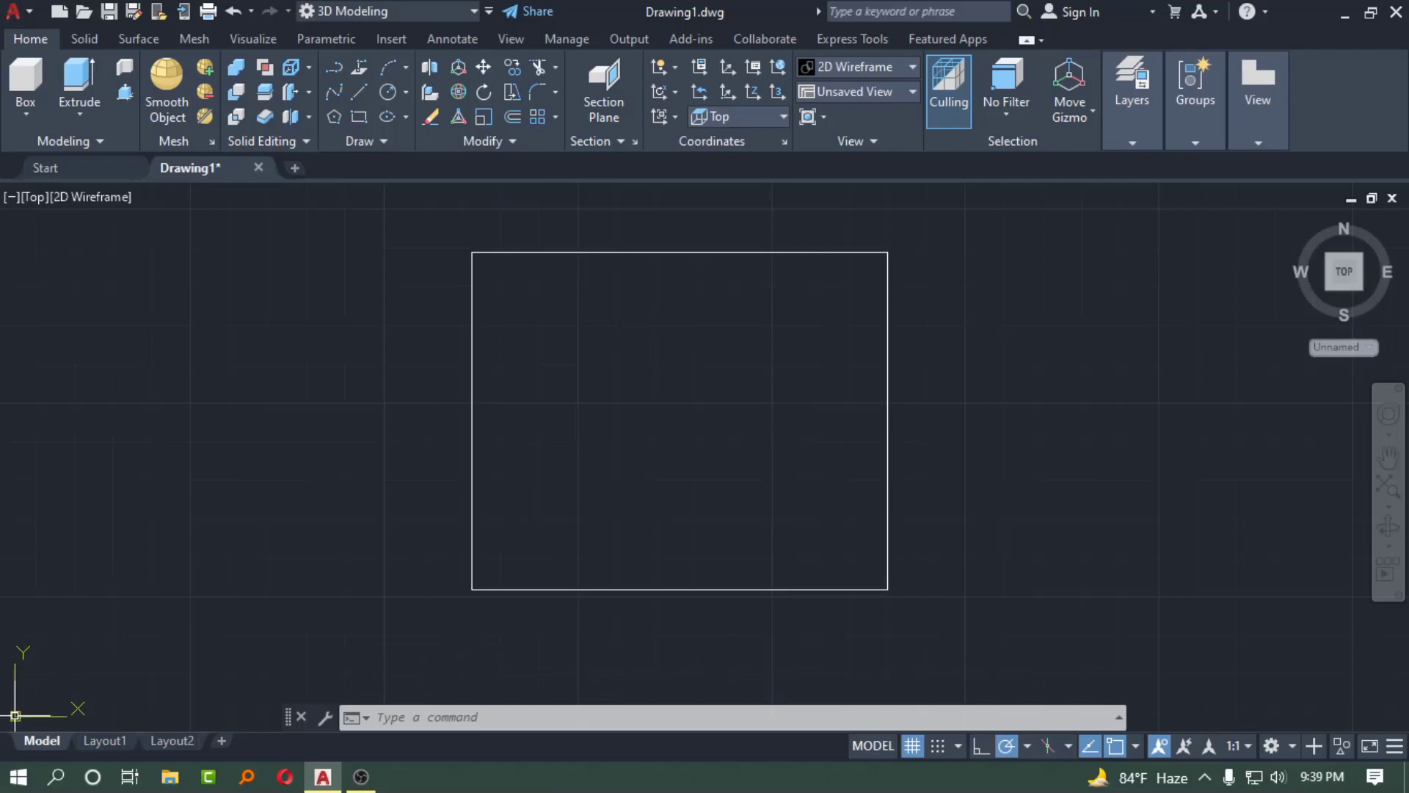
Bring up the UCS icon's options menu, dismiss it, and adjust the zoom.
right_click(15, 715)
mouse_move(98, 701)
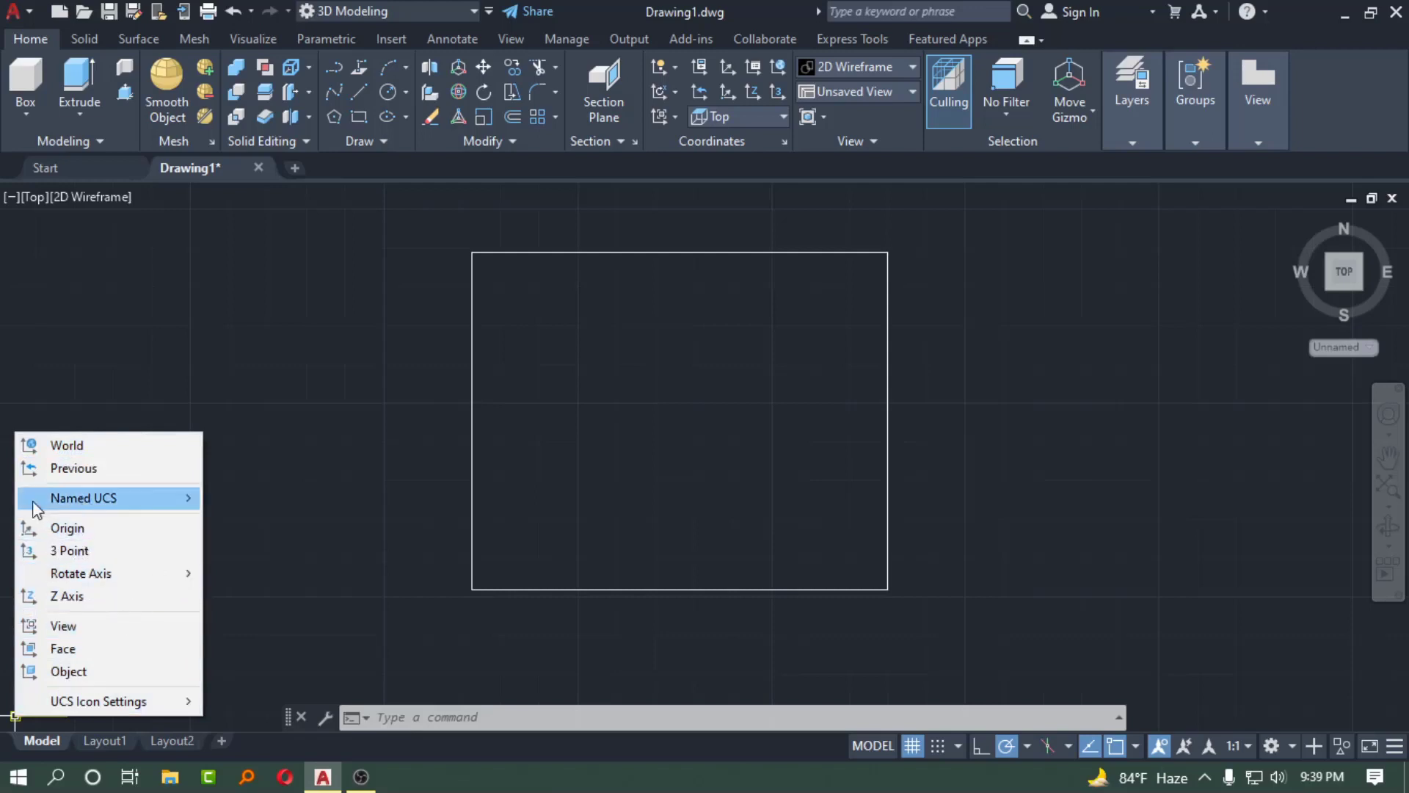
click(302, 454)
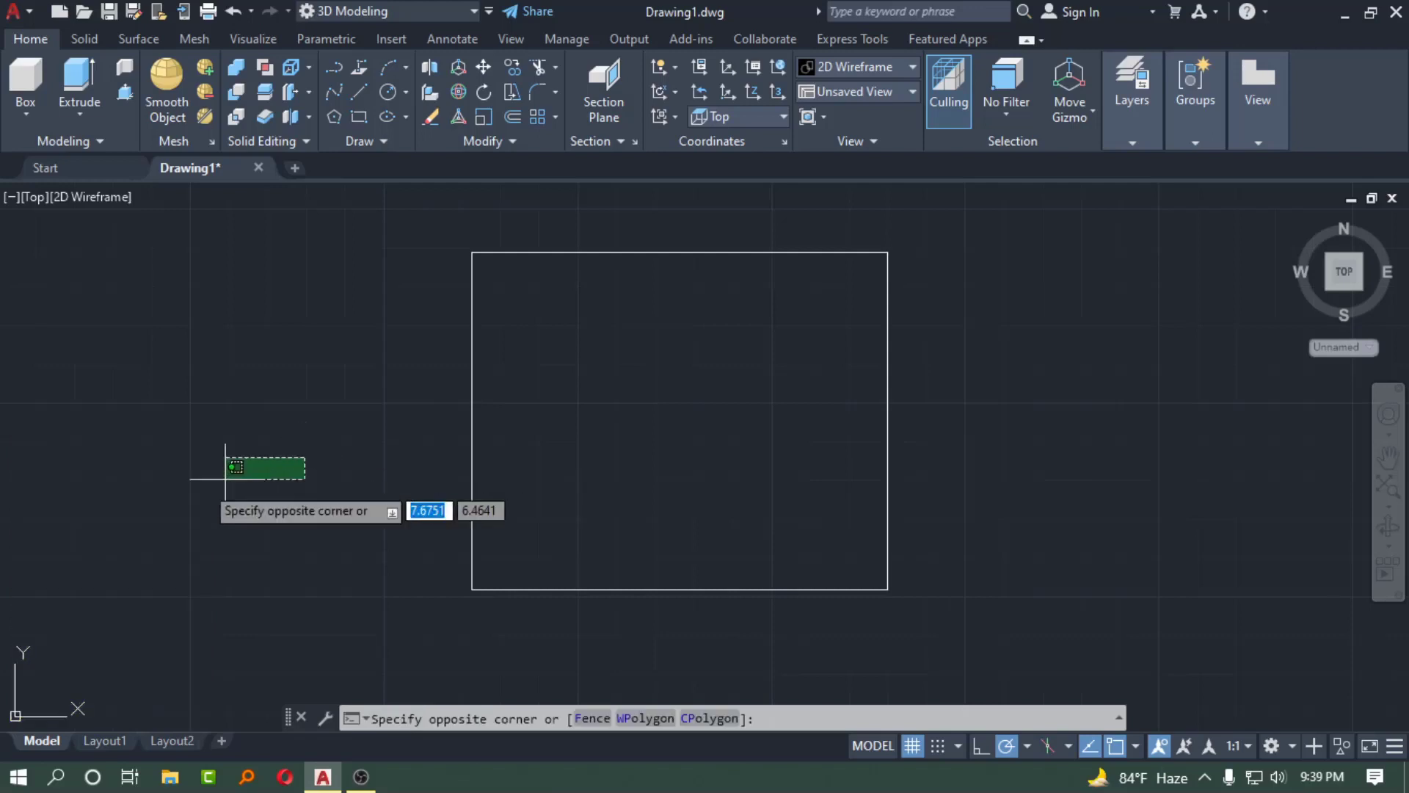
click(389, 494)
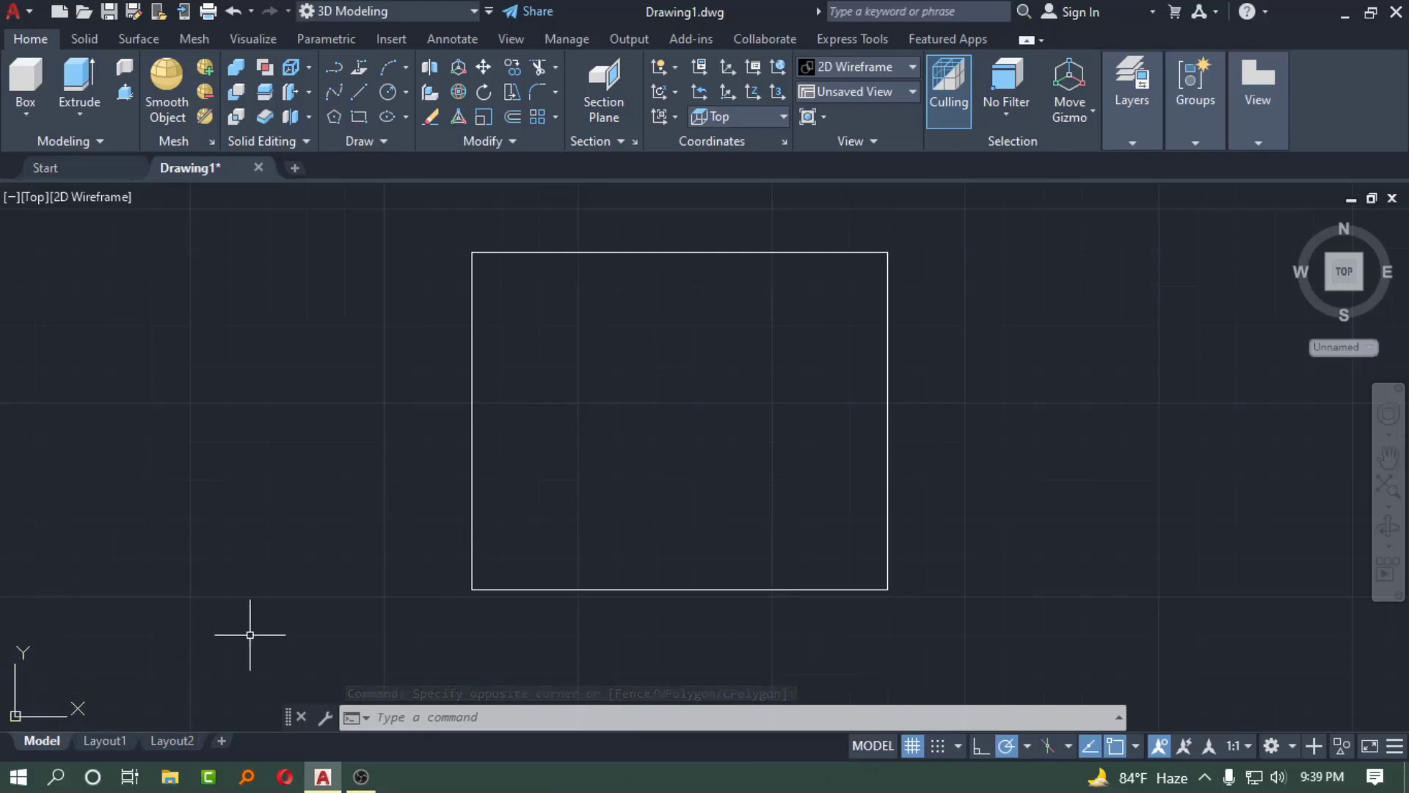
scroll(389, 553, down, 2)
scroll(673, 485, up, 2)
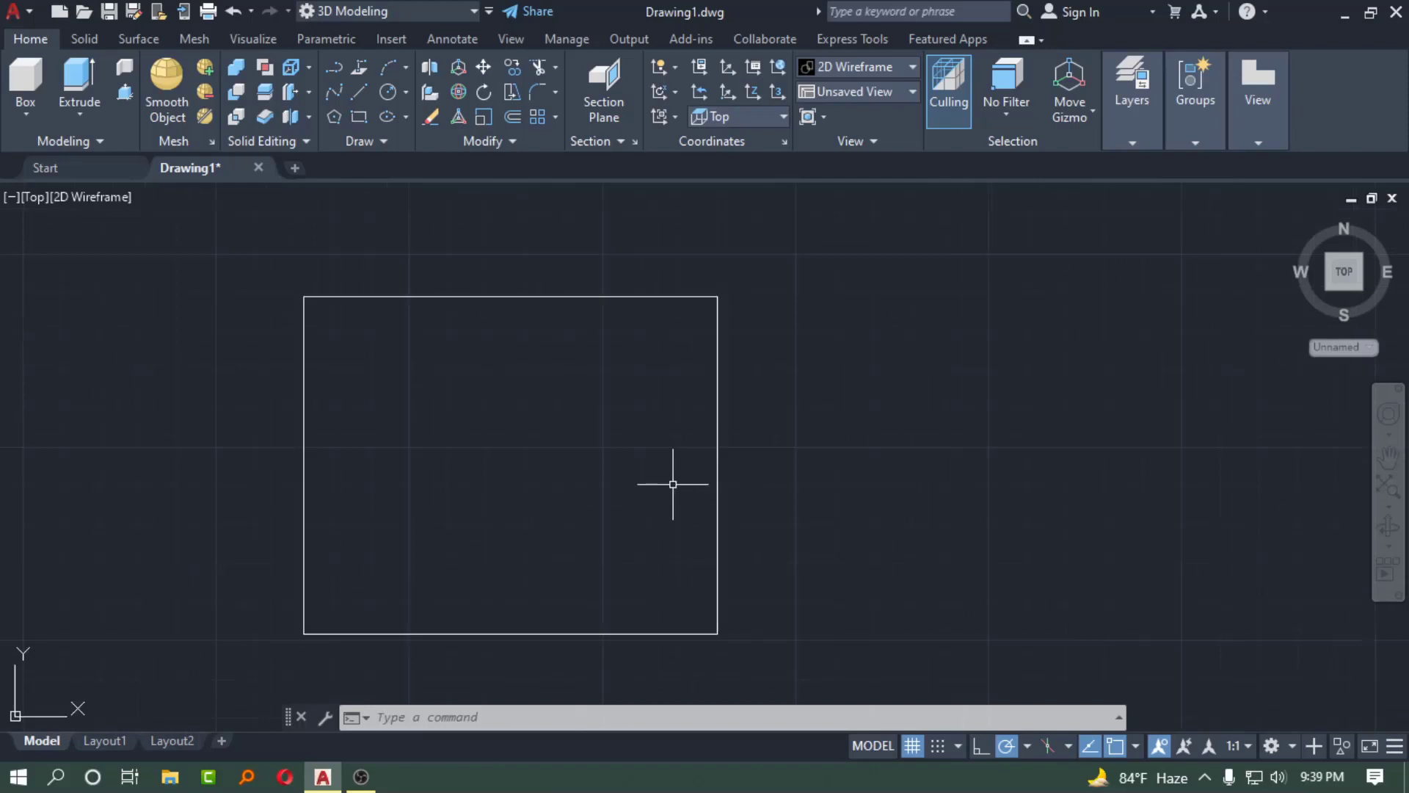
scroll(673, 485, down, 2)
mouse_move(1371, 305)
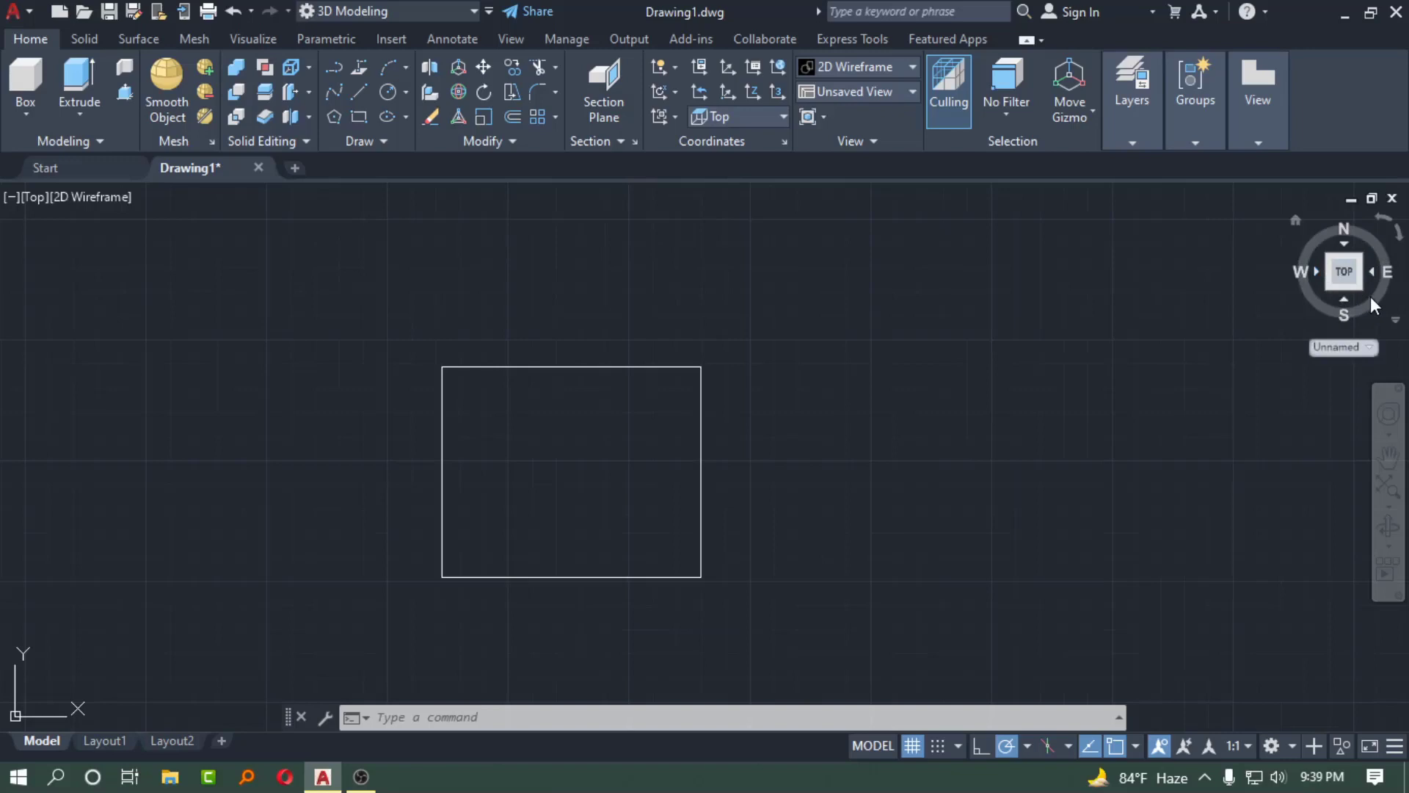
click(1295, 221)
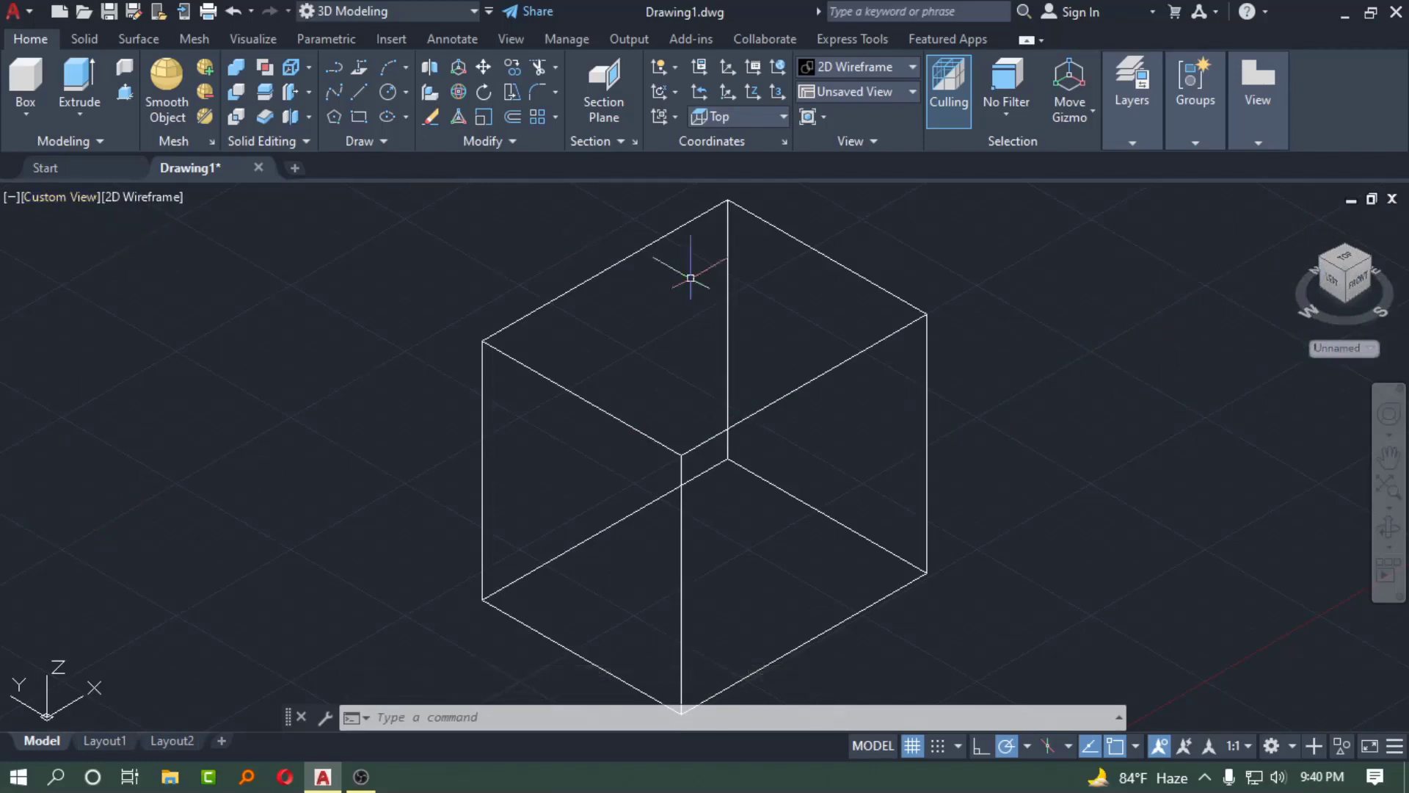
mouse_move(1345, 273)
click(1297, 218)
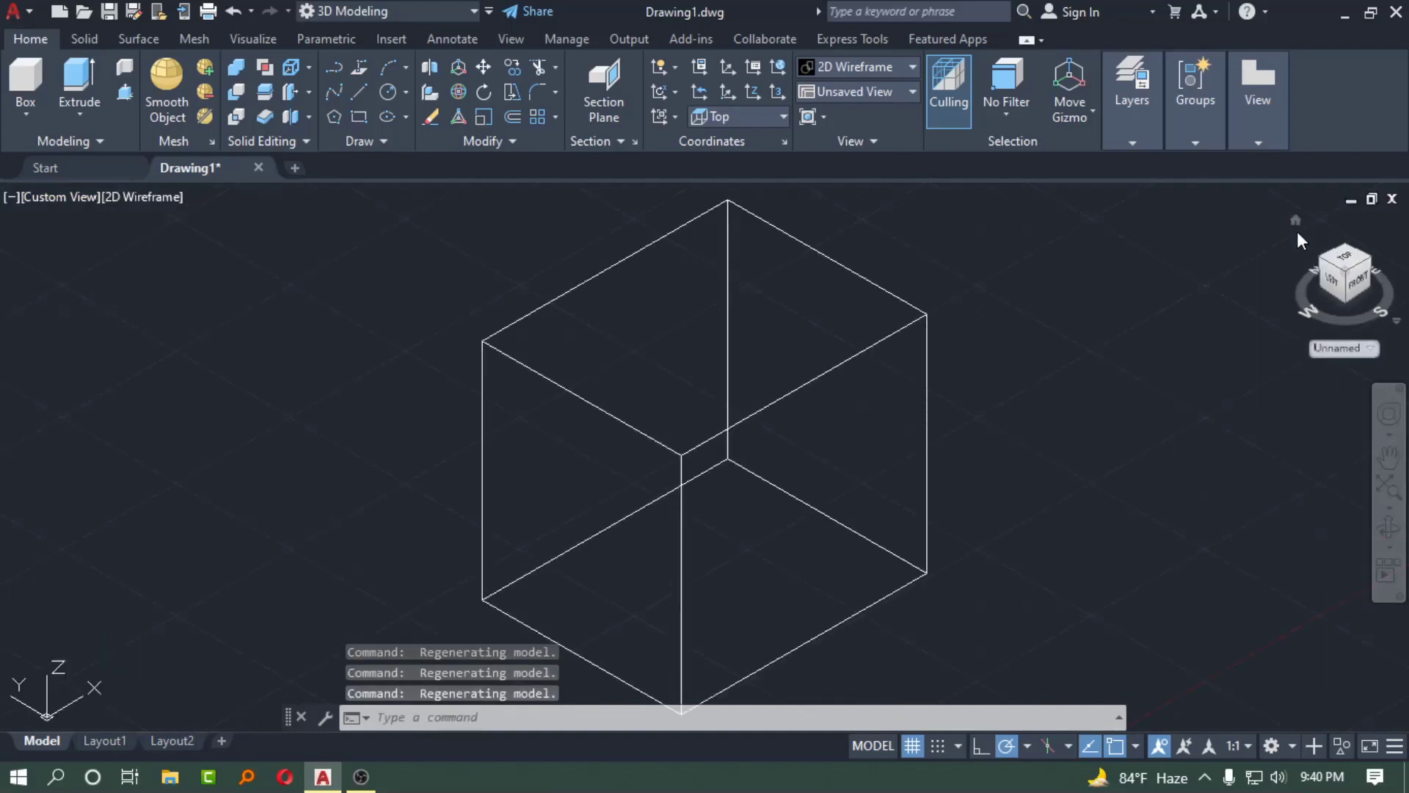
click(1296, 222)
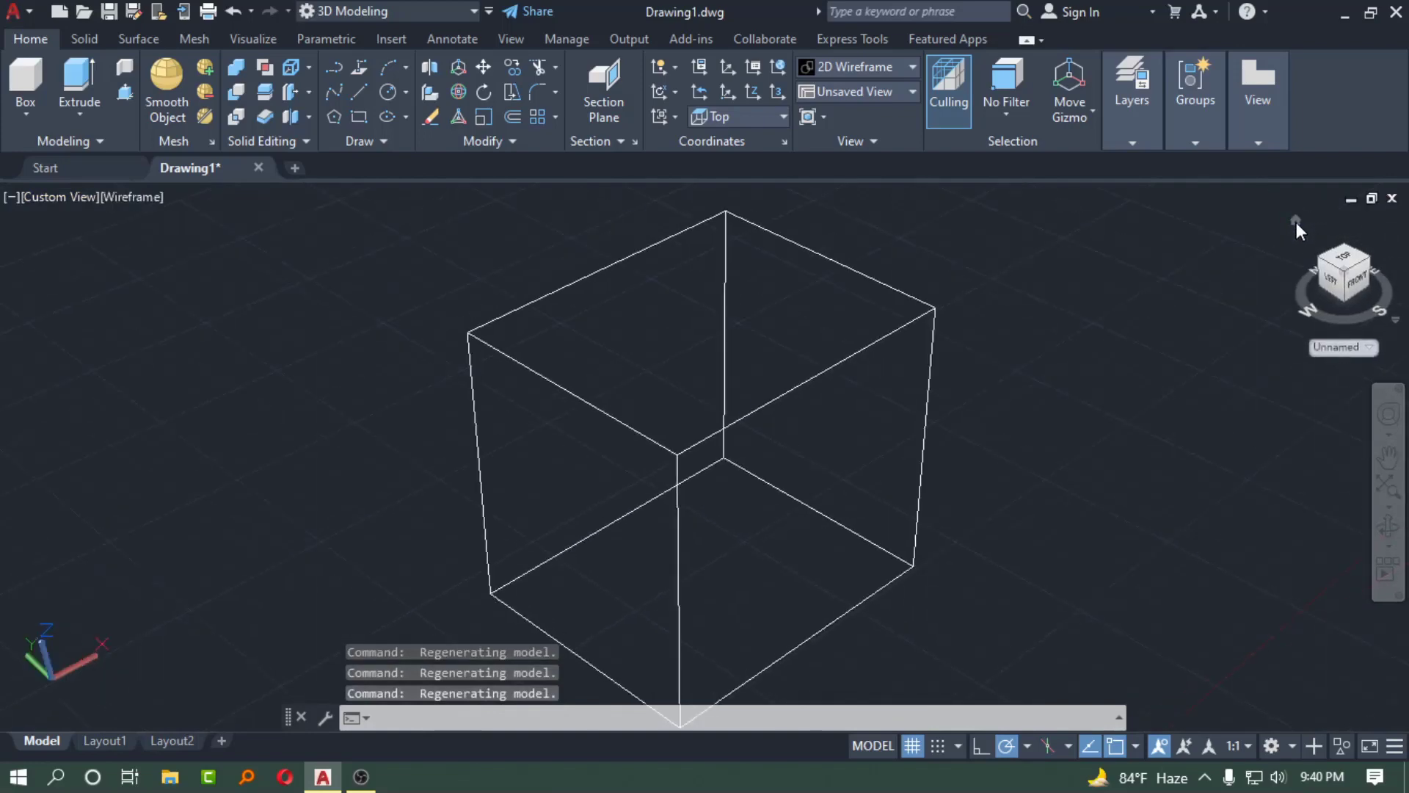
click(1296, 222)
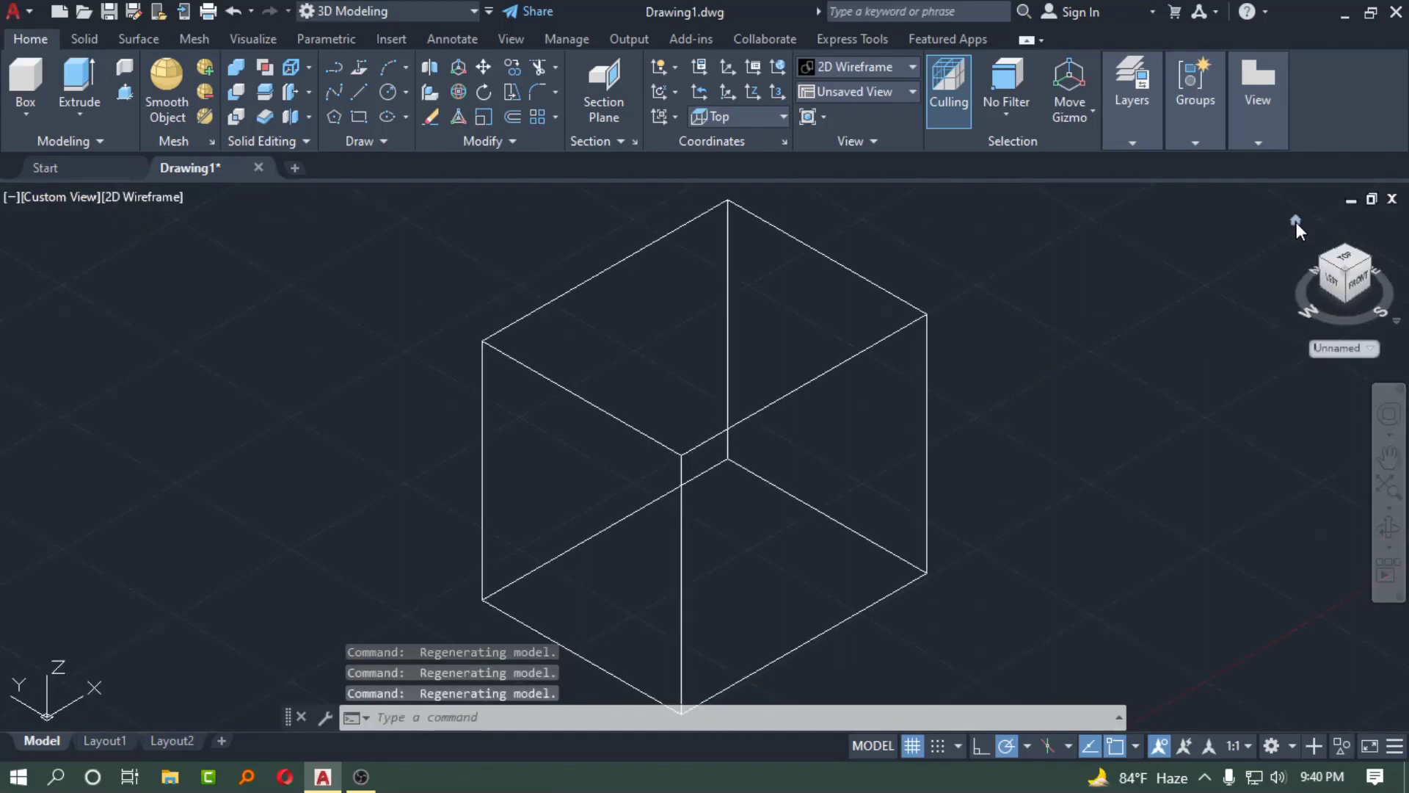
click(47, 200)
click(90, 251)
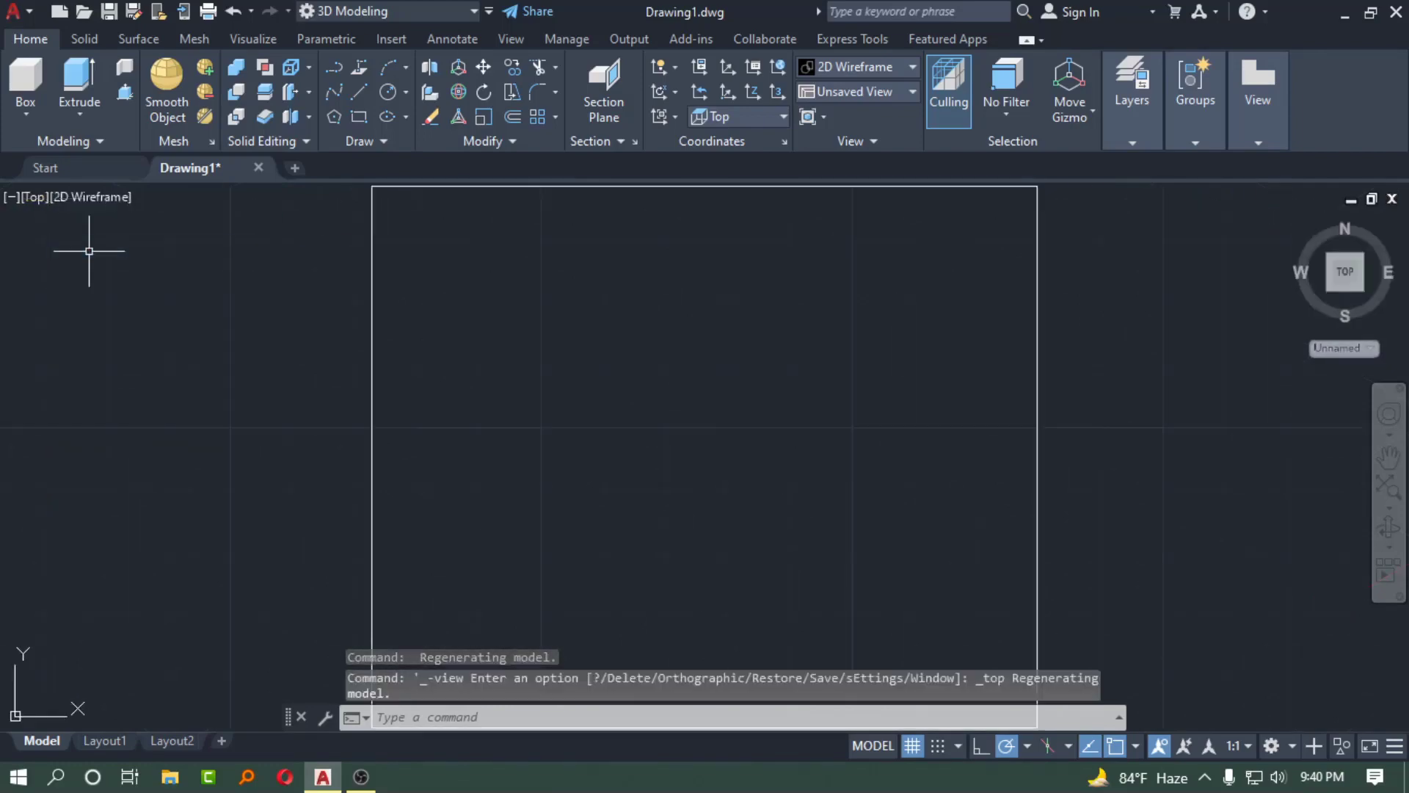
click(32, 203)
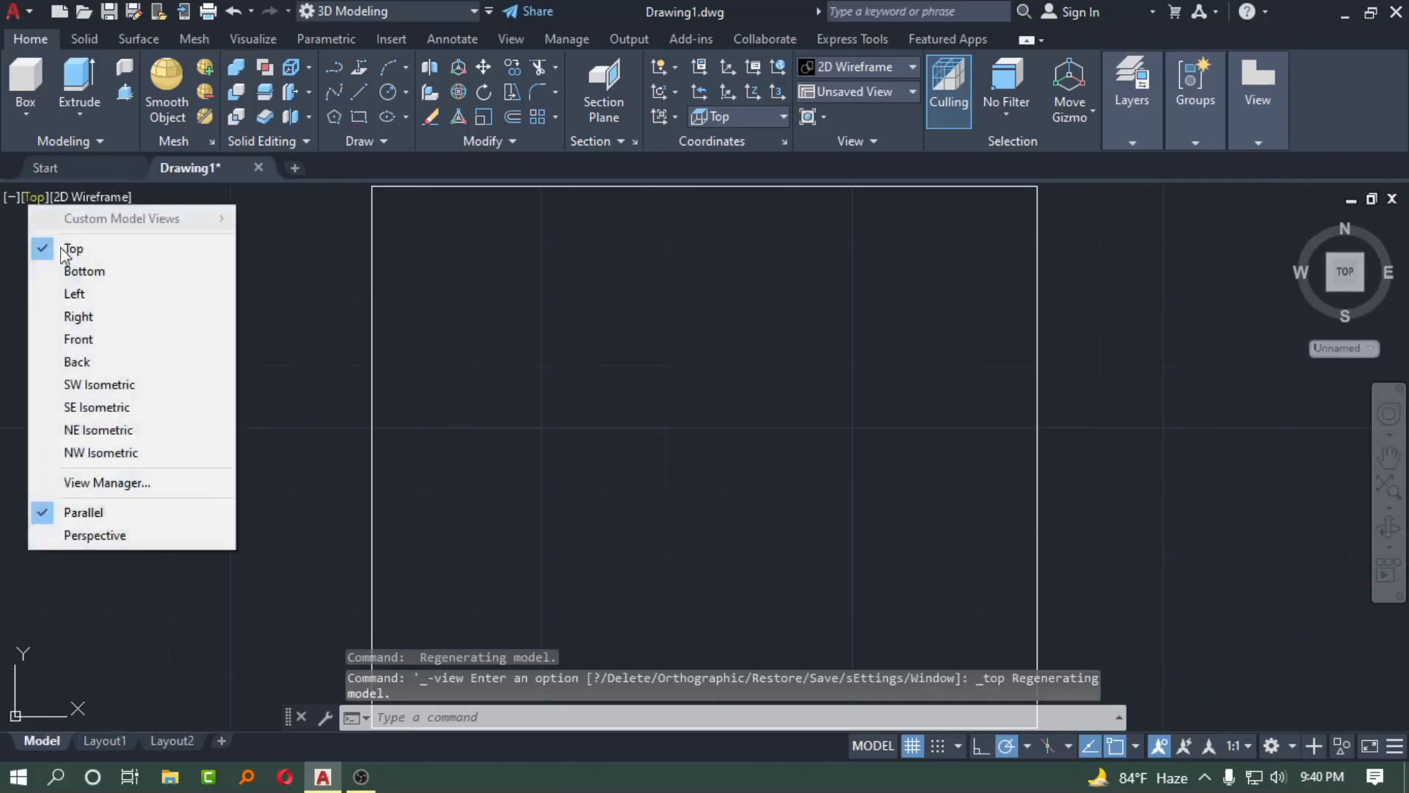
click(114, 385)
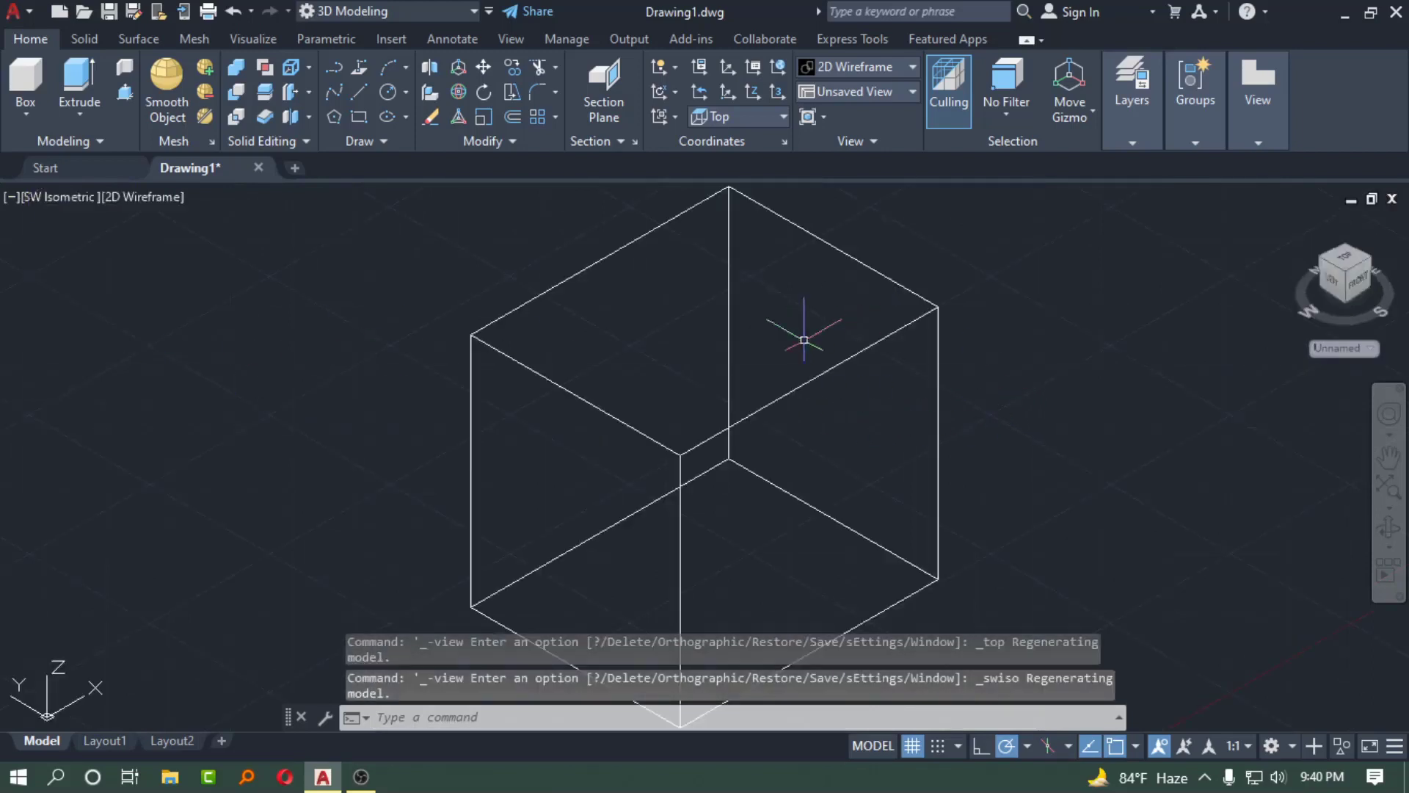
click(37, 192)
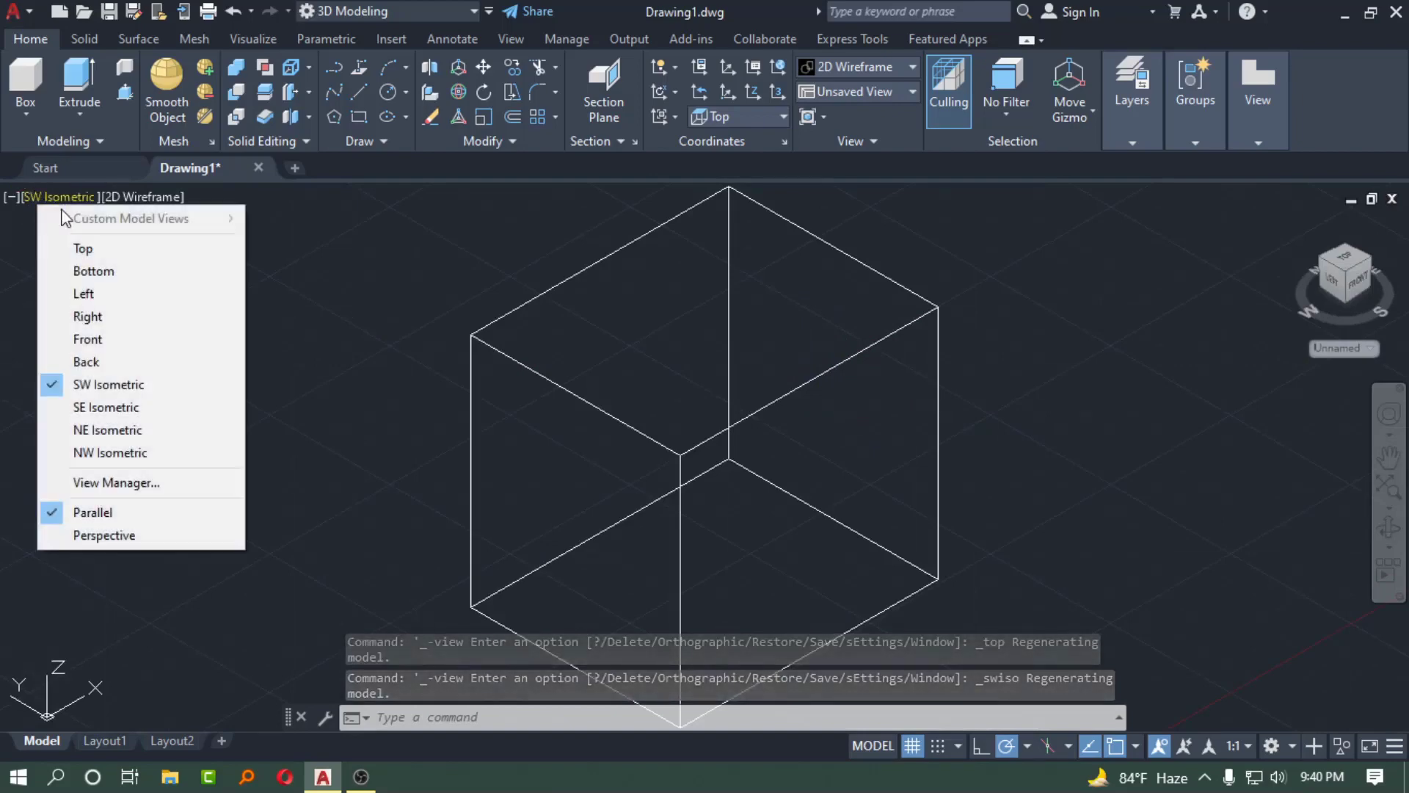
click(76, 244)
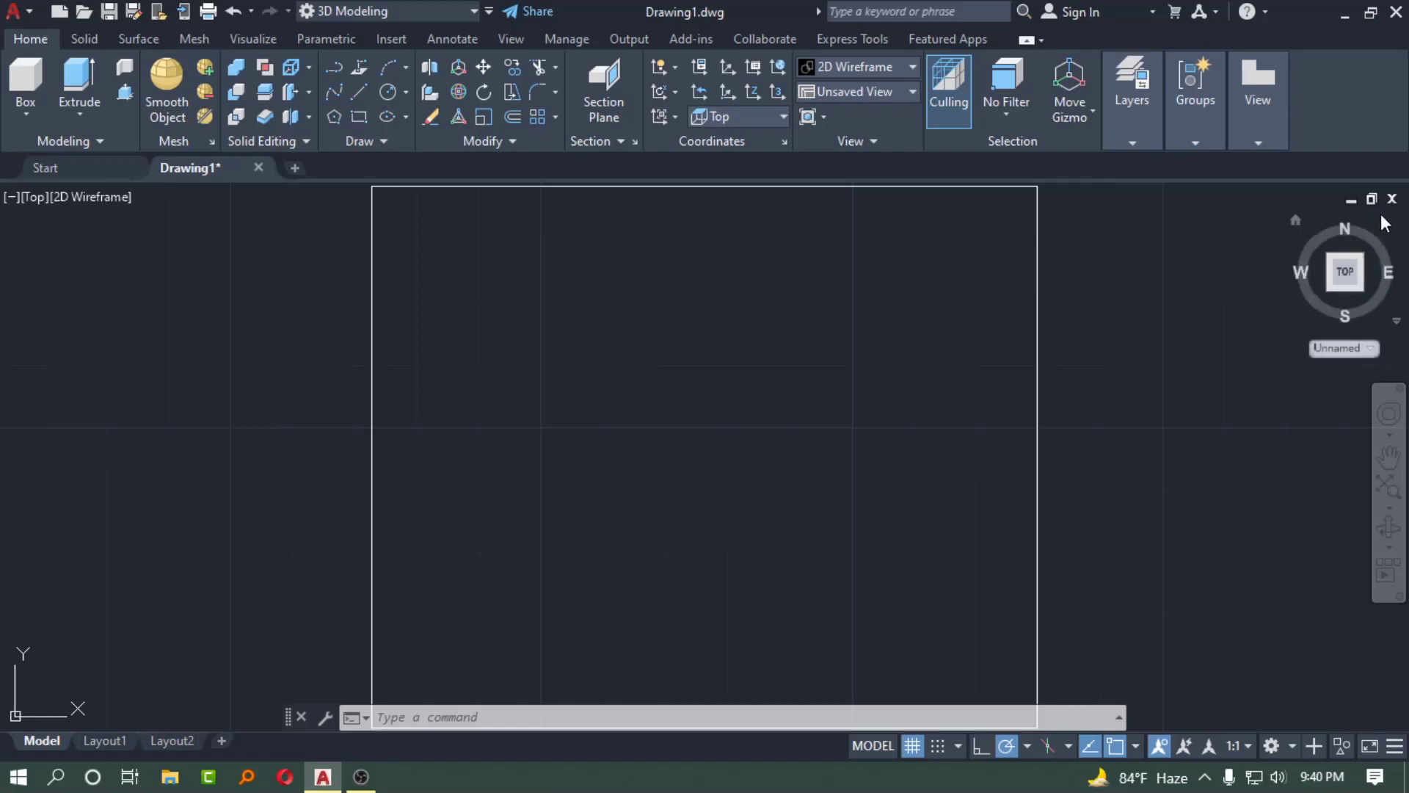
Rotate the Top view with the ViewCube arrows until the rectangle stands upright.
mouse_move(1345, 276)
click(1399, 233)
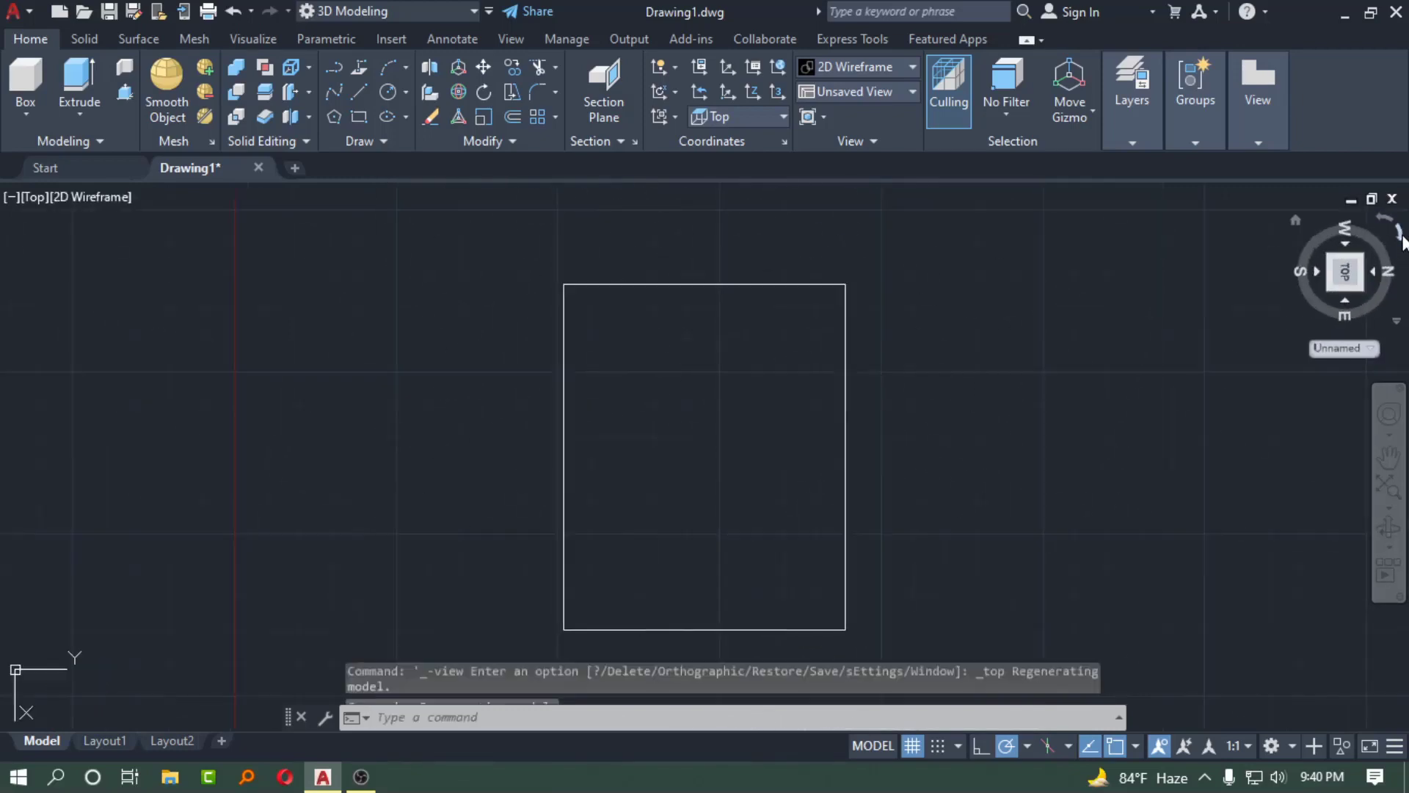
click(1399, 236)
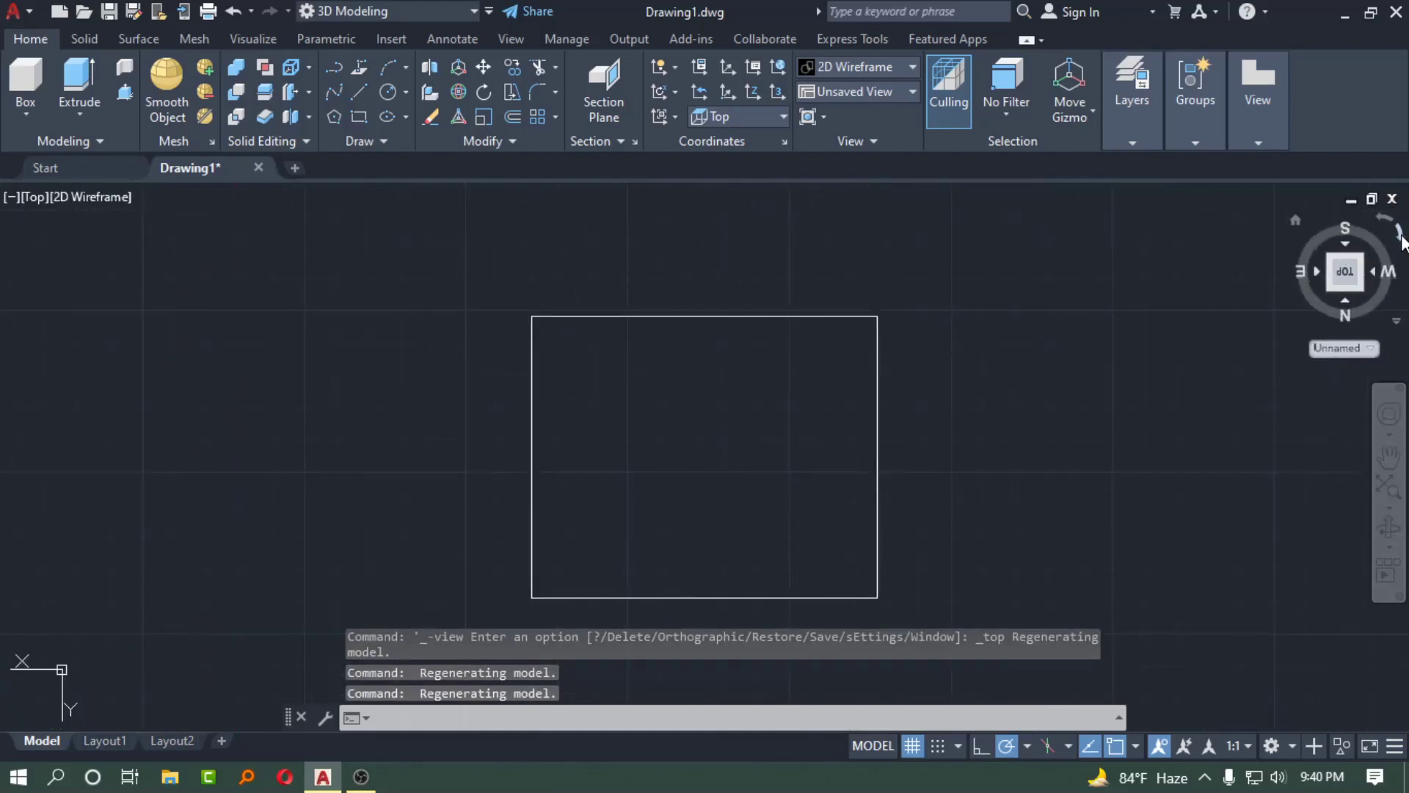
click(1398, 233)
click(1386, 222)
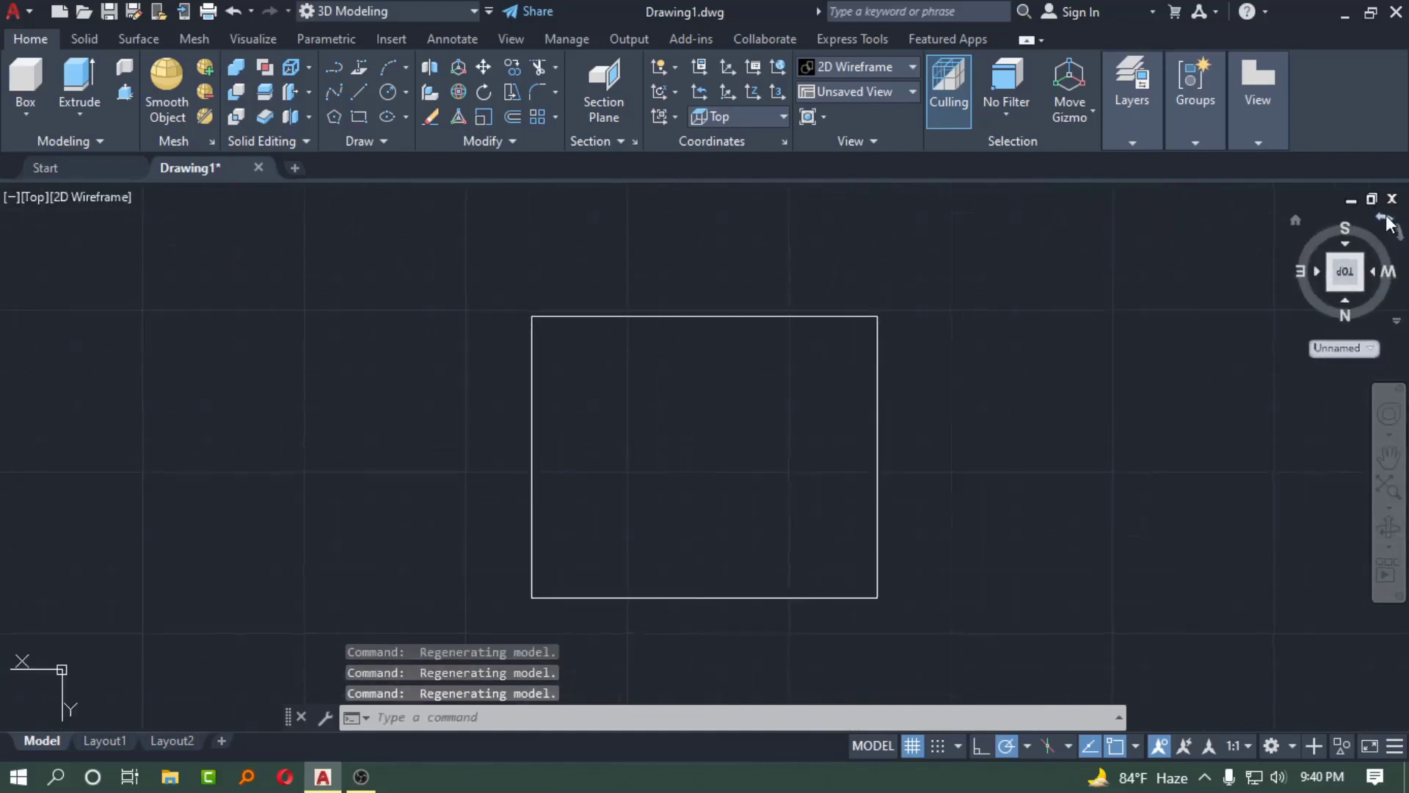
click(1387, 222)
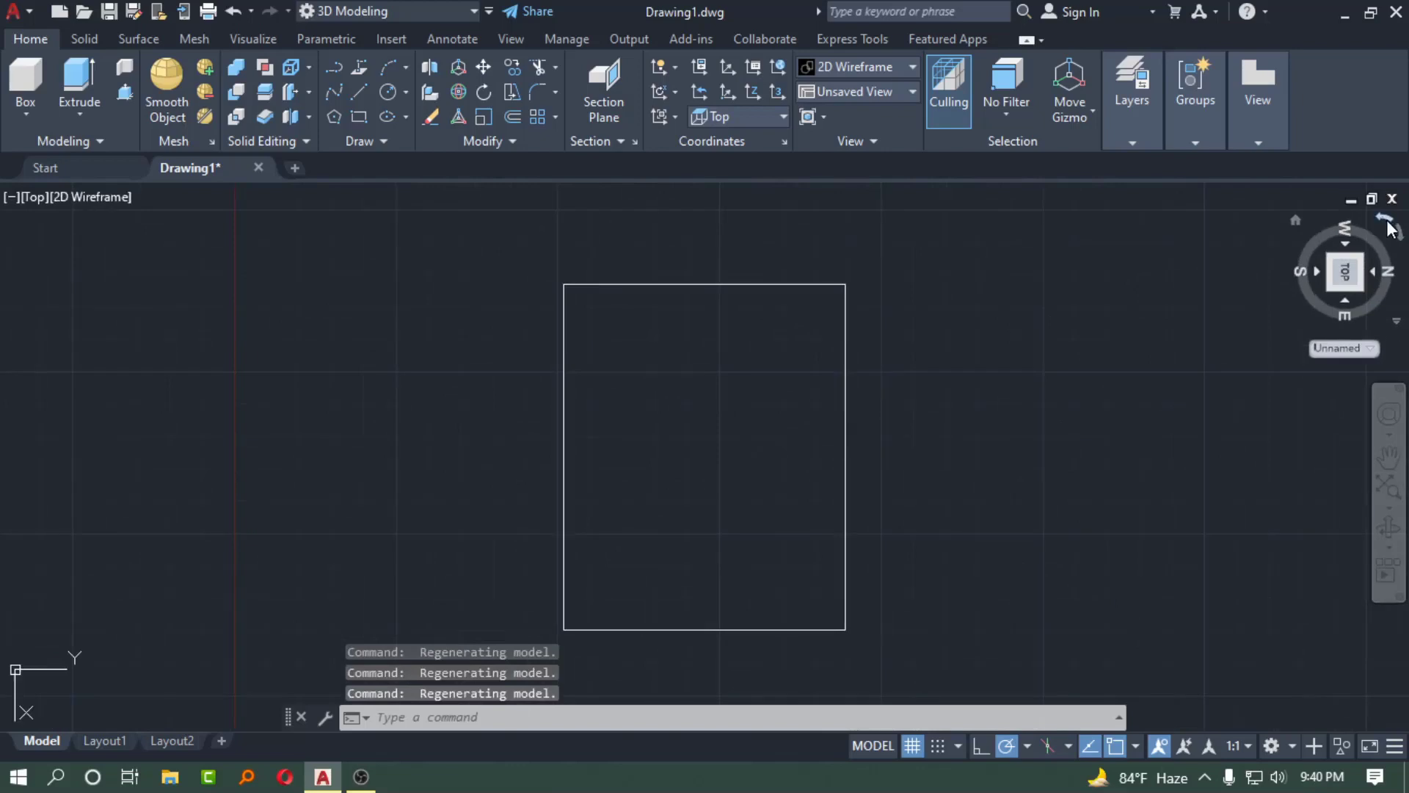
click(1389, 226)
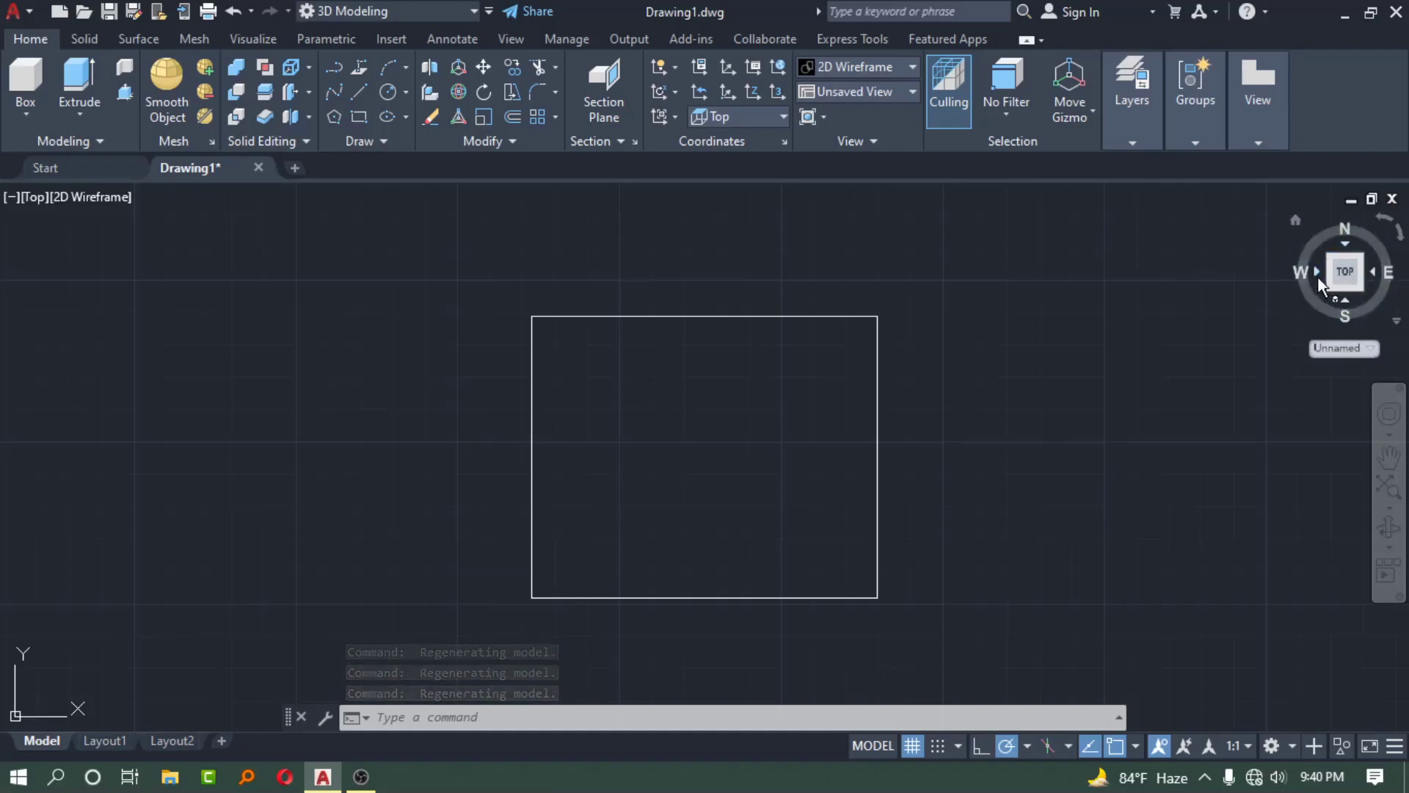
View the model from Right and Front, then return to Top turned 90°.
click(1374, 271)
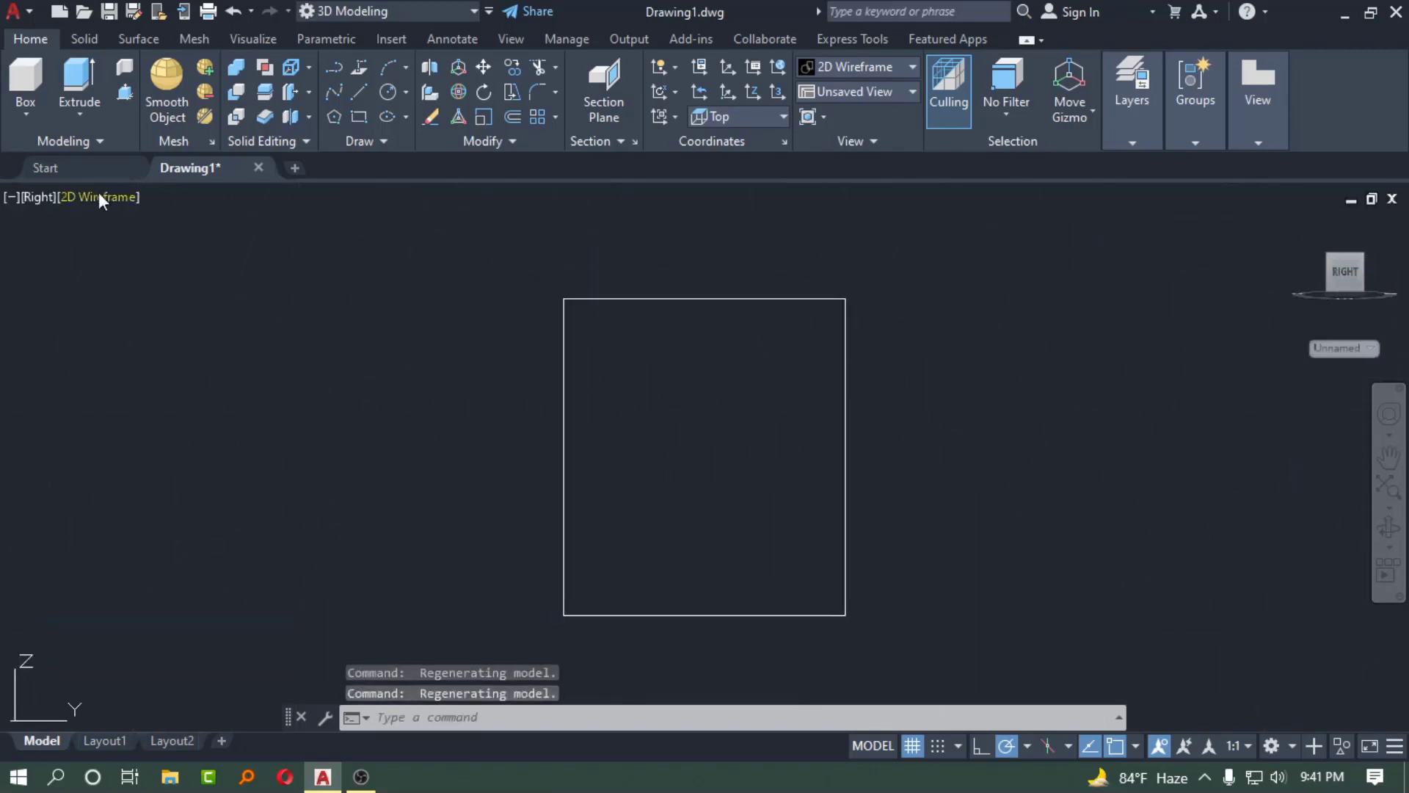
mouse_move(1346, 270)
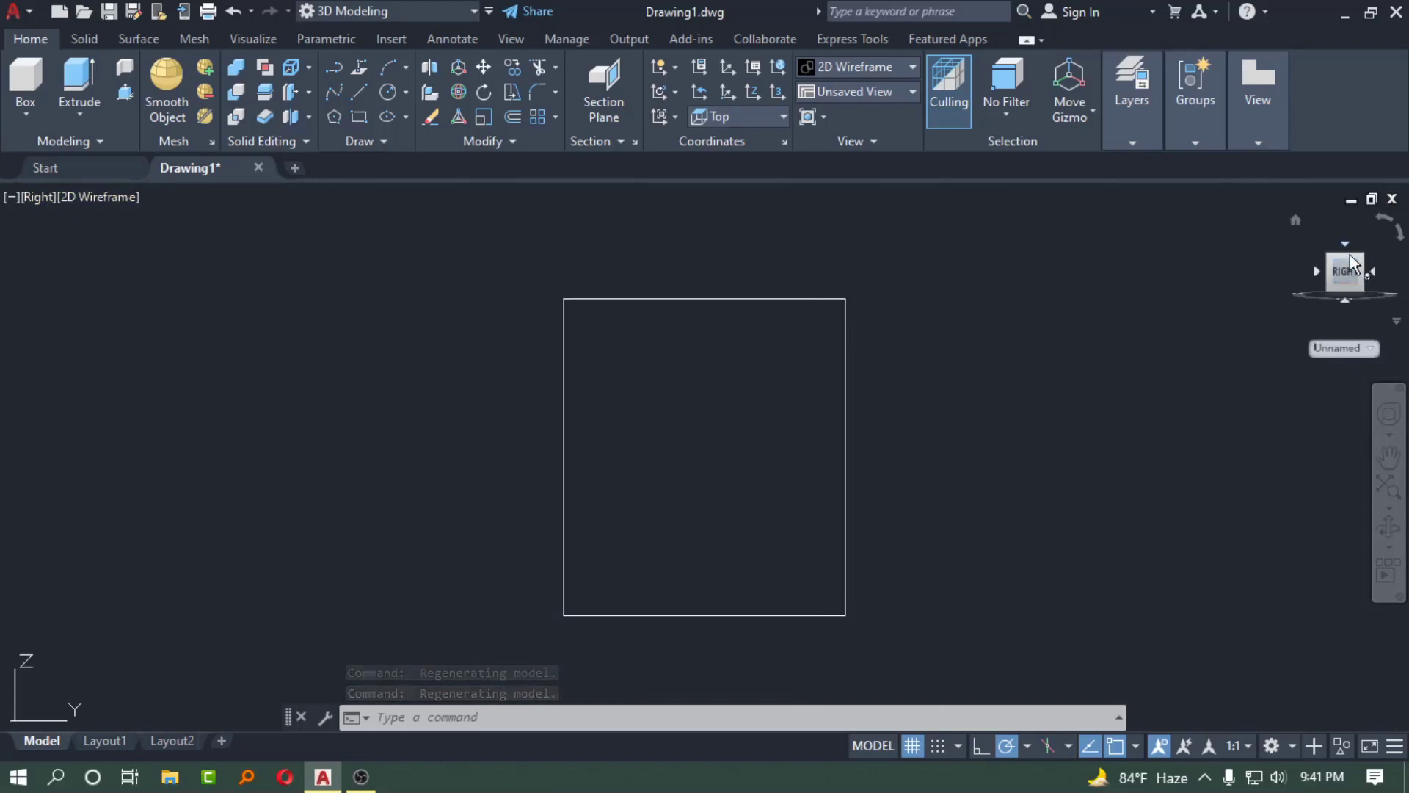
click(1346, 245)
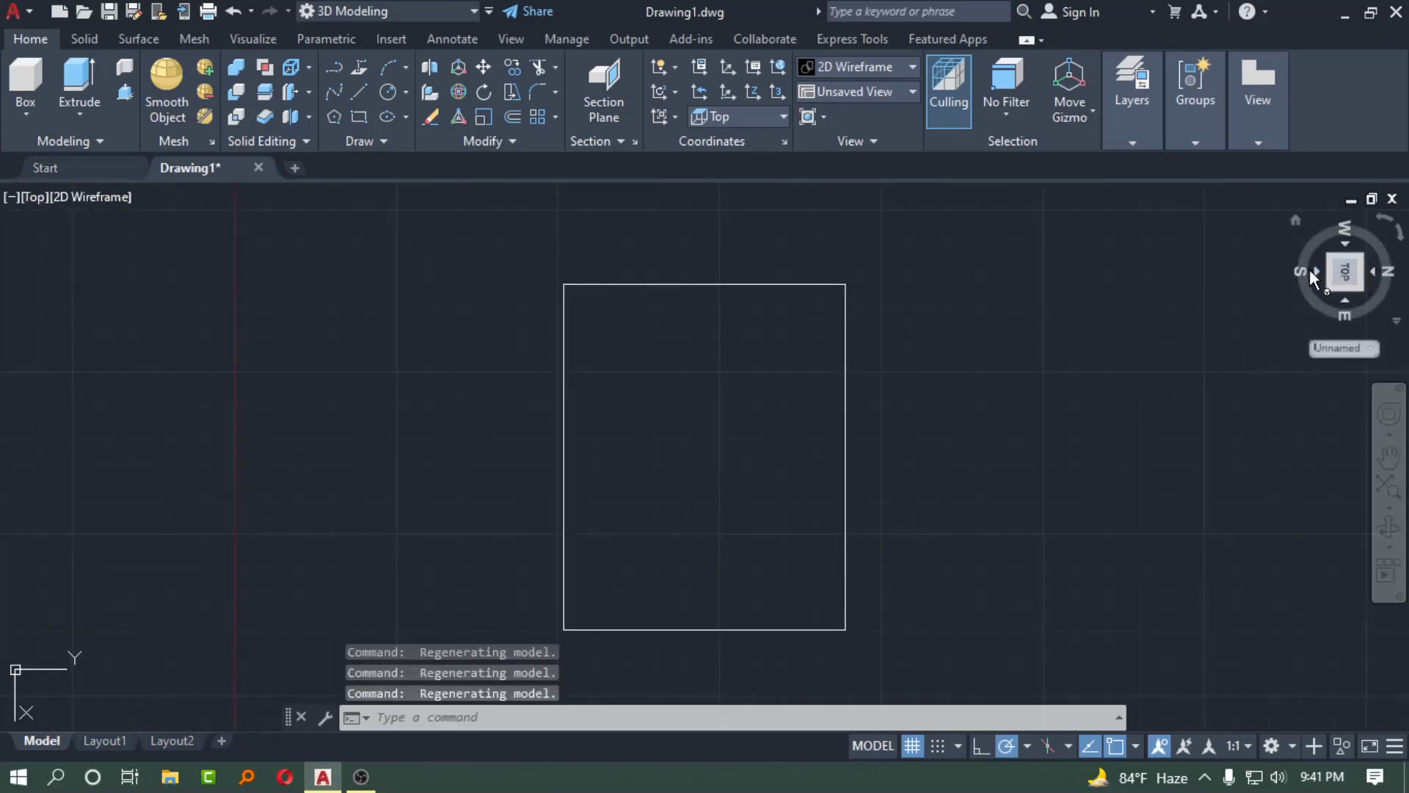
click(1316, 271)
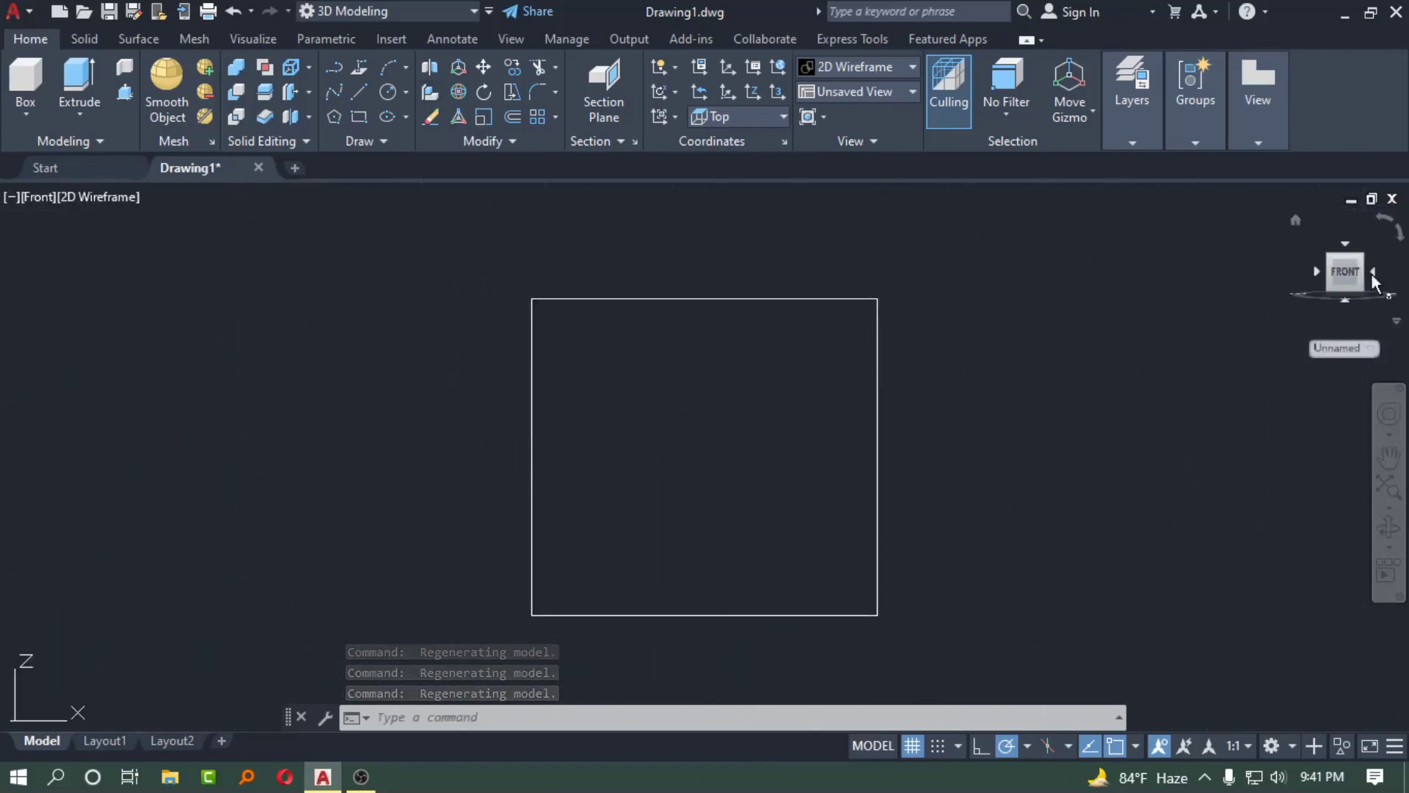
click(36, 198)
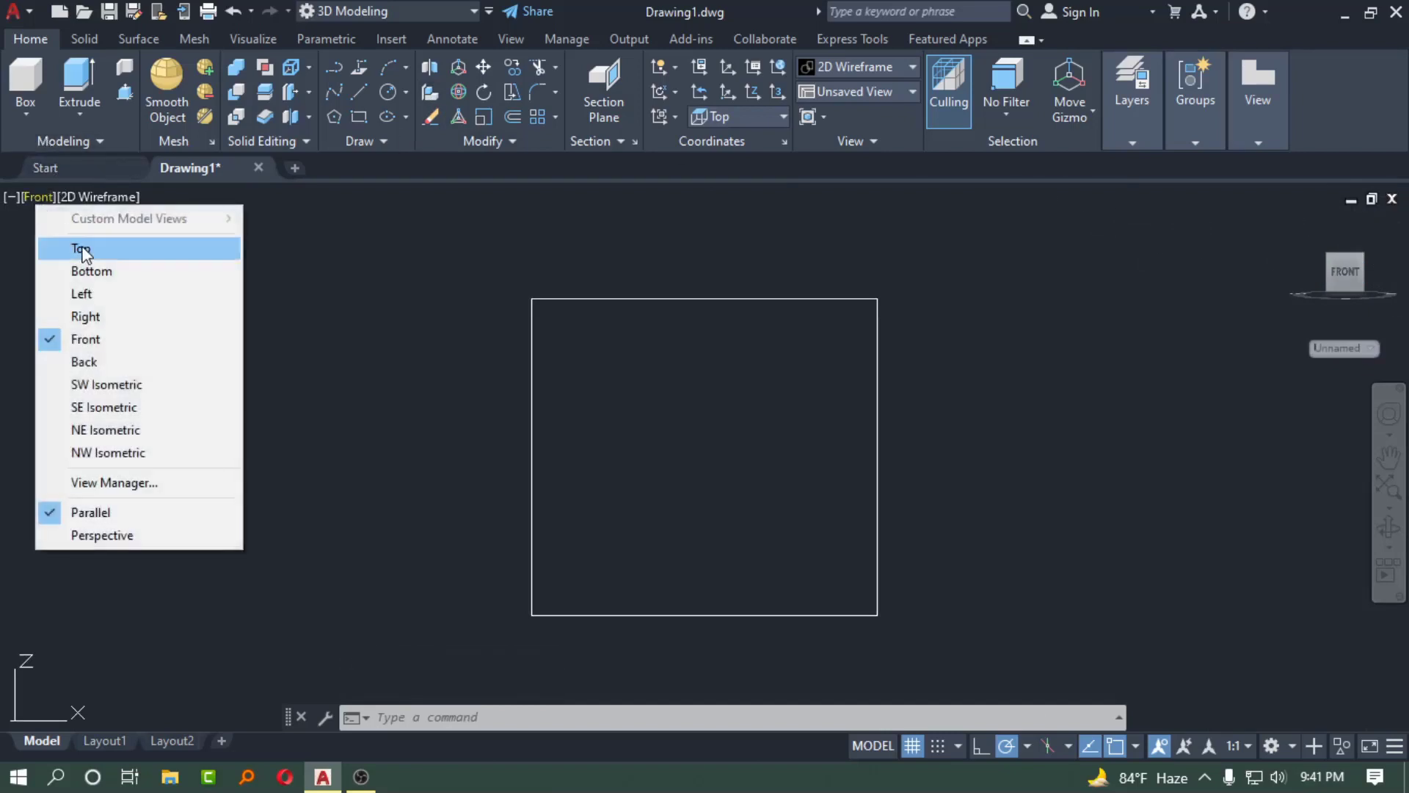
click(82, 250)
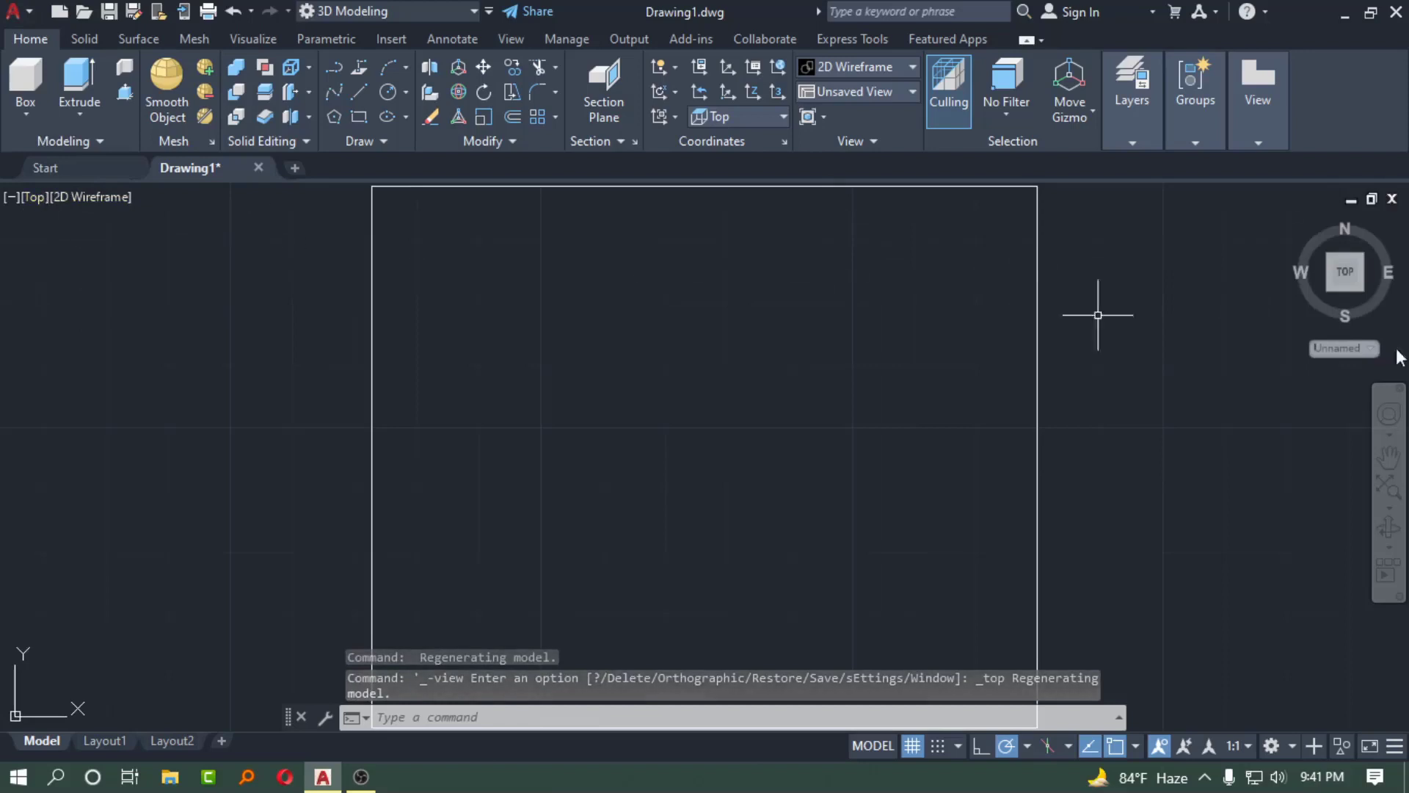
mouse_move(1345, 272)
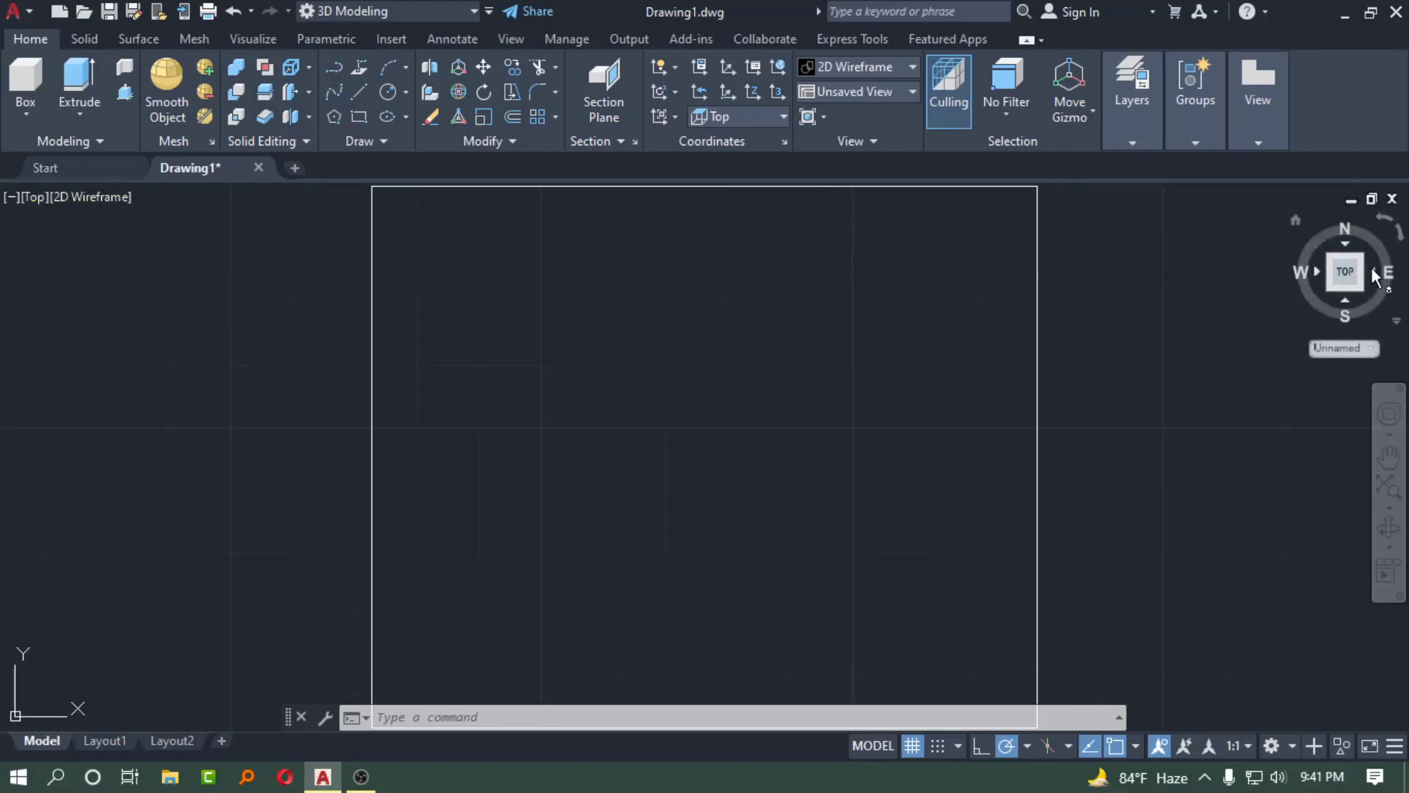
click(1399, 235)
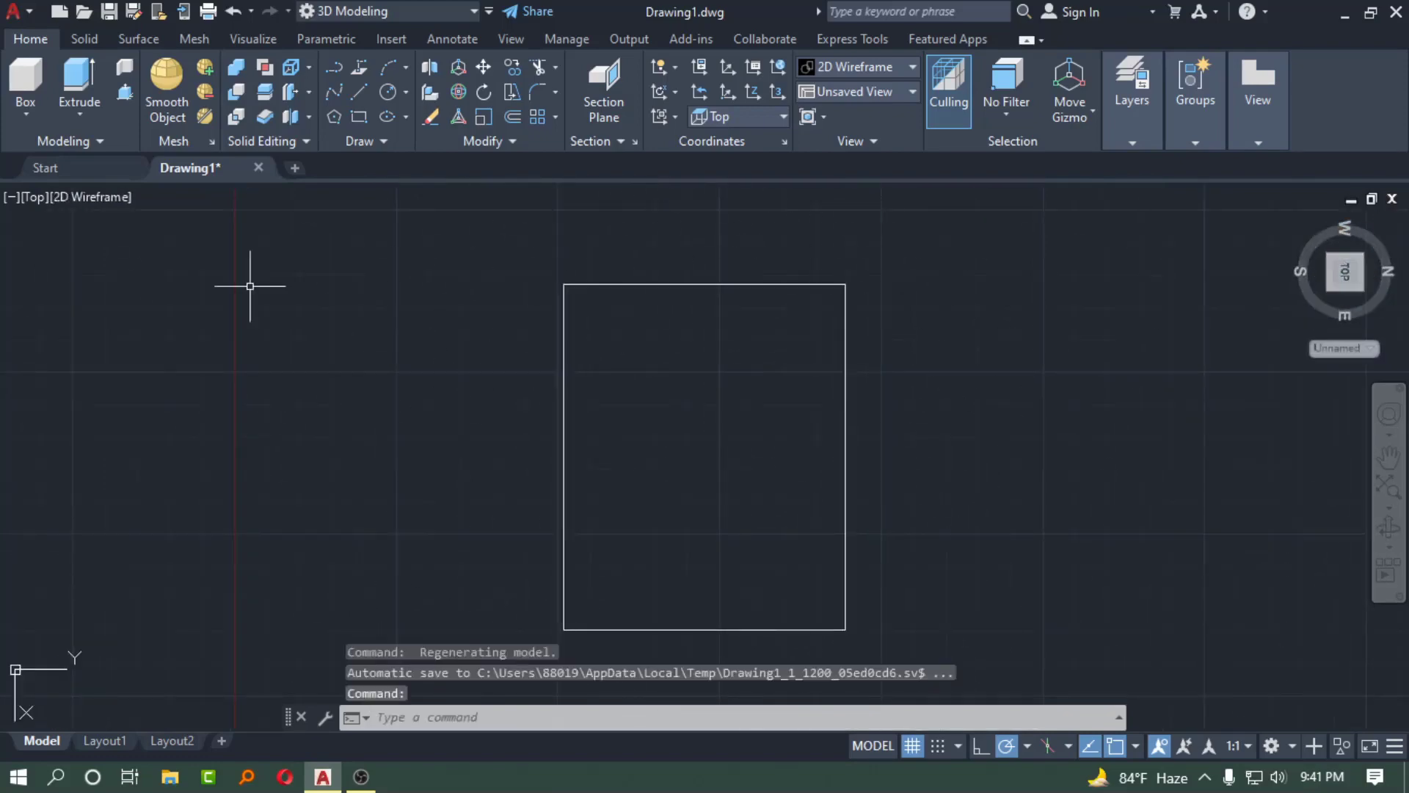
Reset to the north-up Top view, then tilt to custom angles via the ViewCube.
click(33, 197)
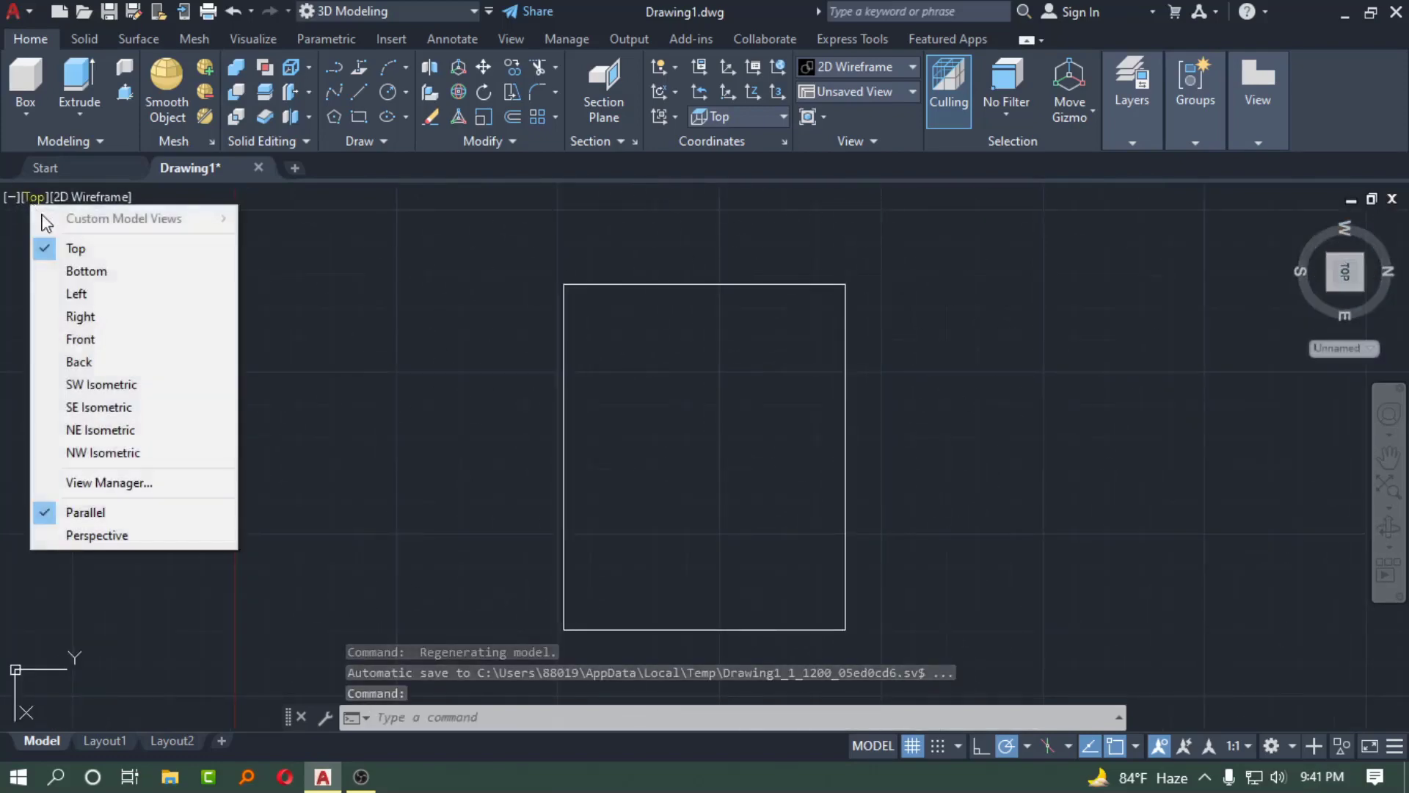
click(63, 251)
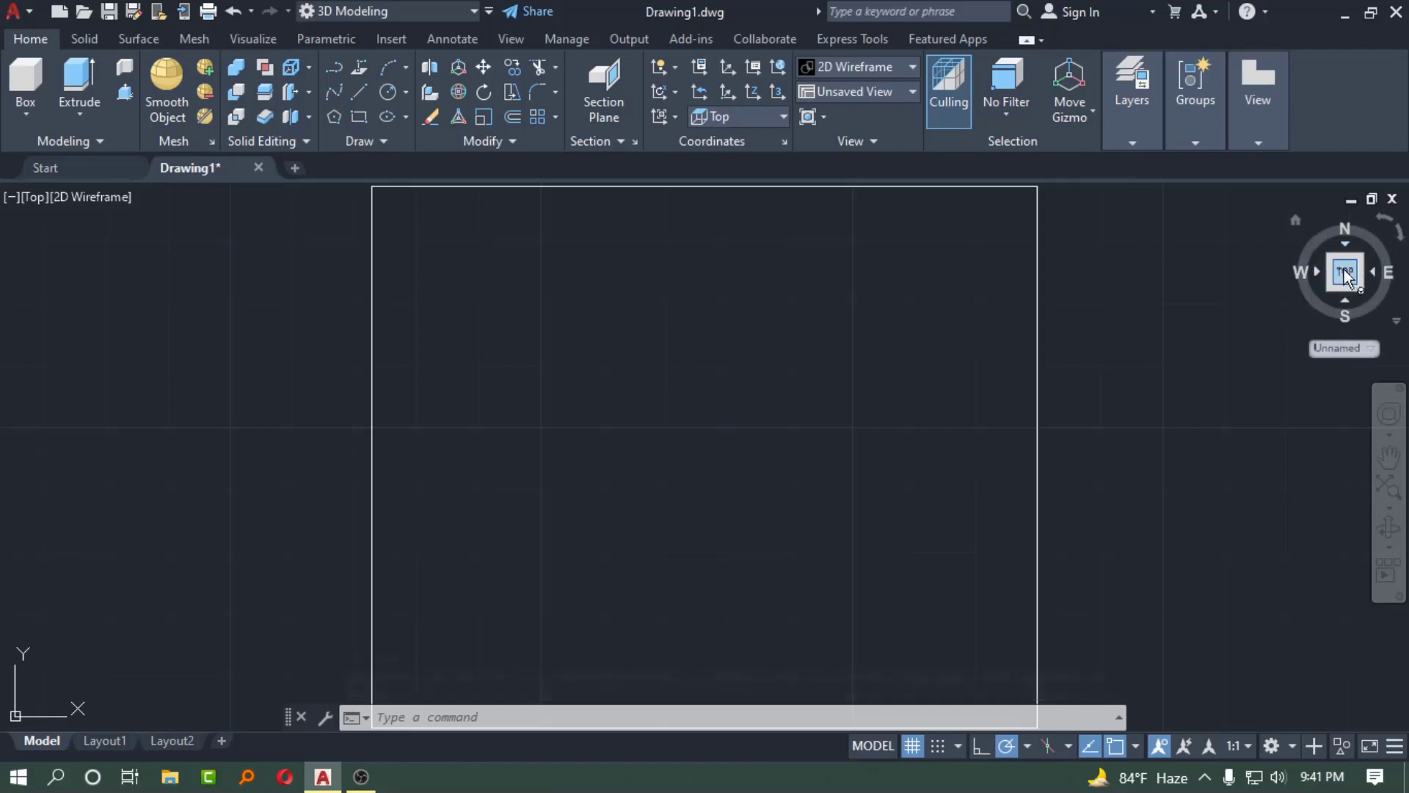
click(1346, 273)
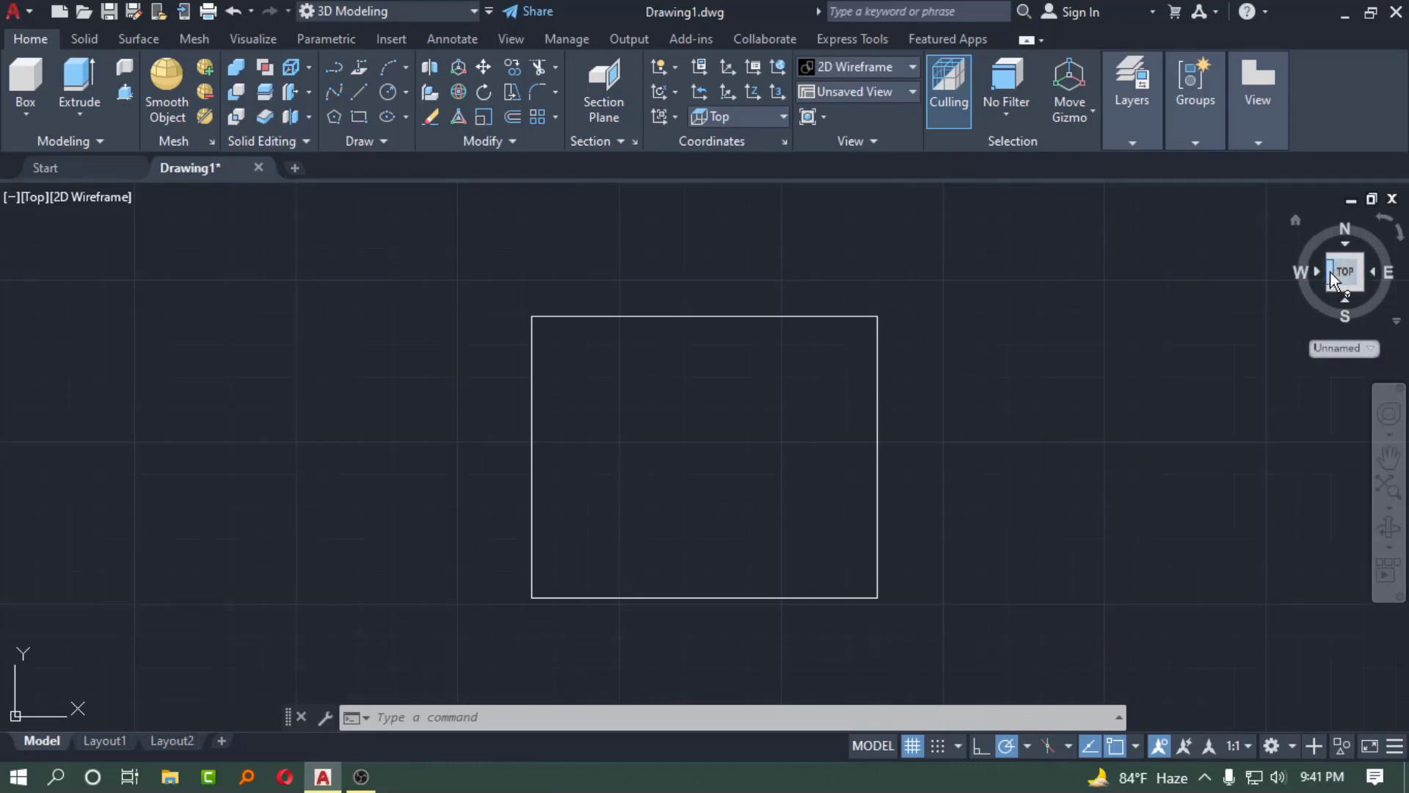
click(1330, 271)
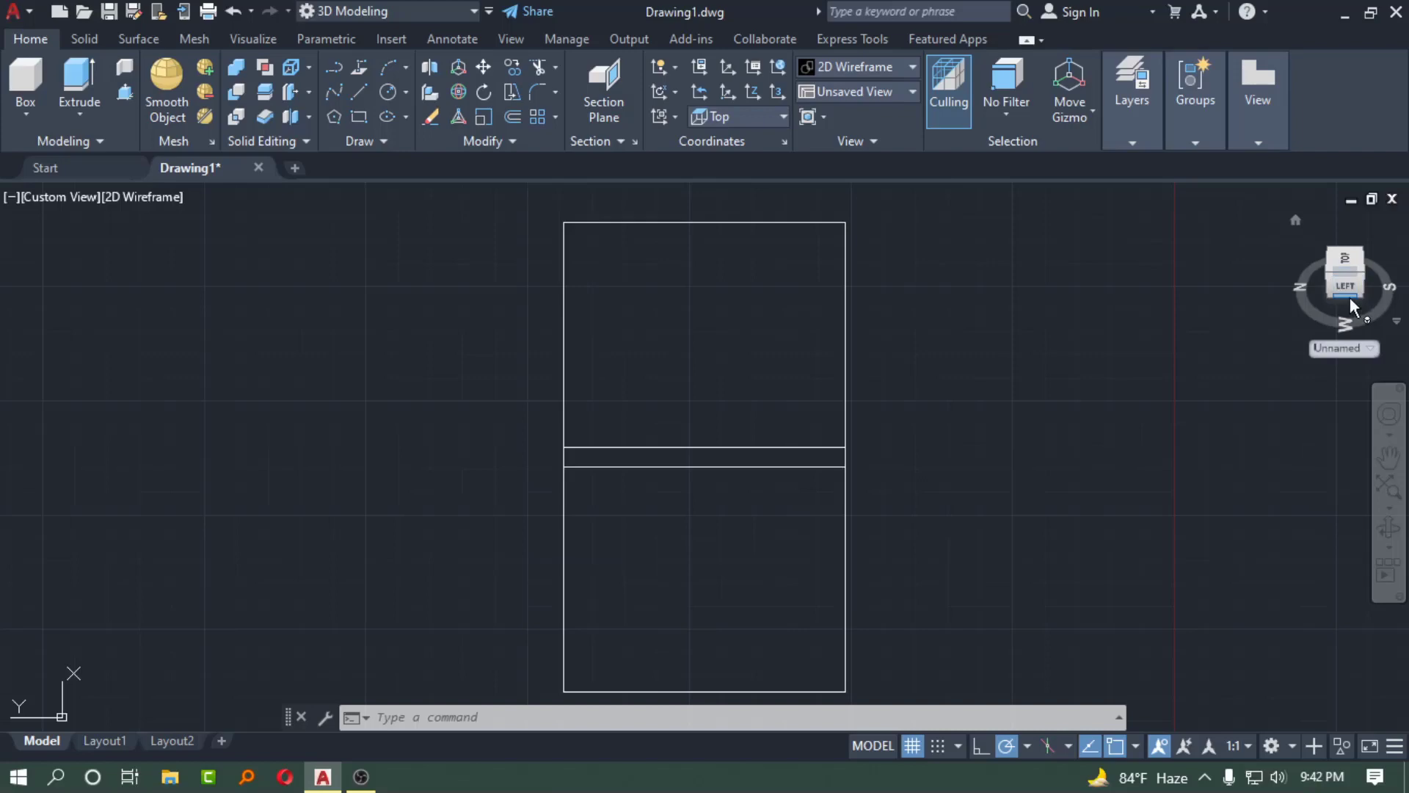
click(1351, 299)
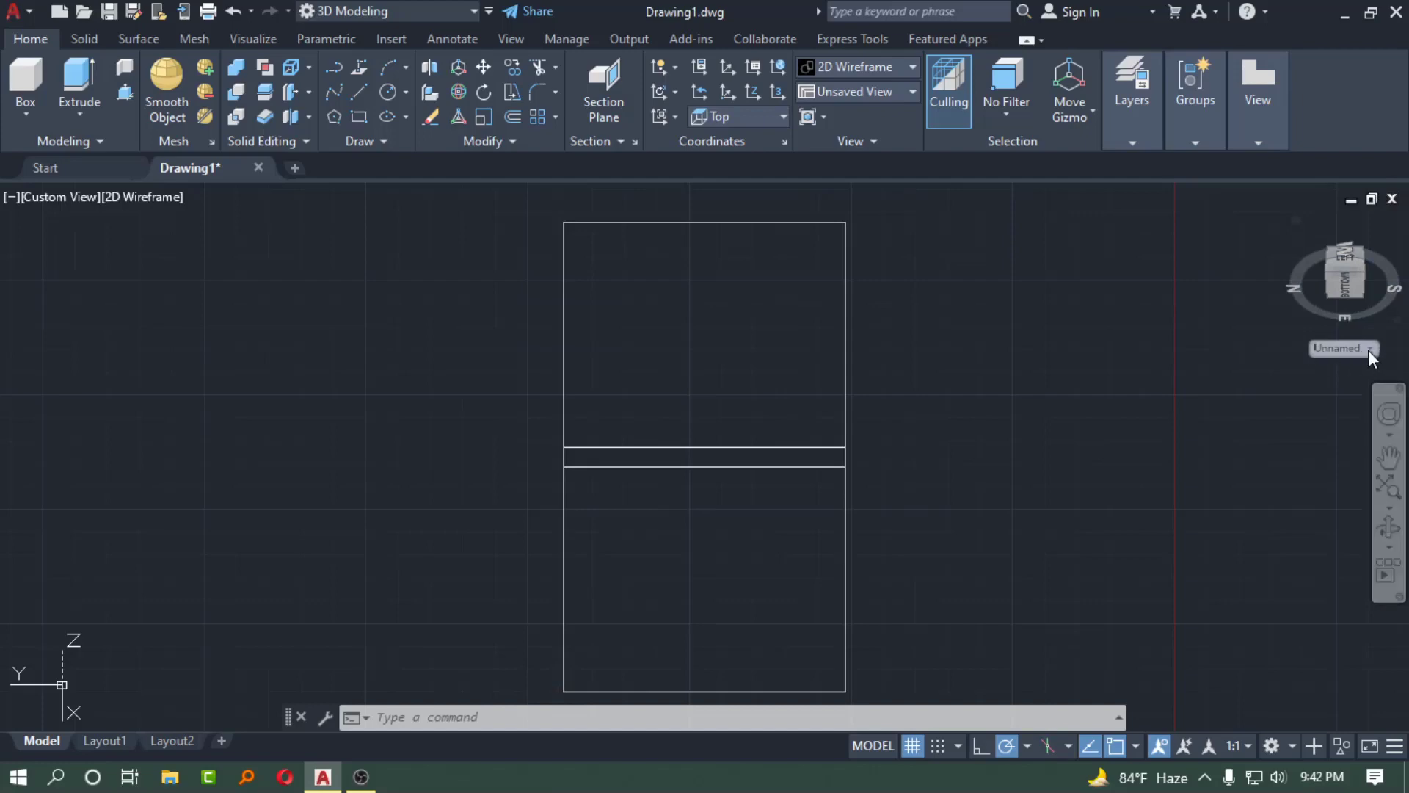
Switch to the World coordinate system, return to Top, and zoom out.
click(1368, 349)
click(1312, 369)
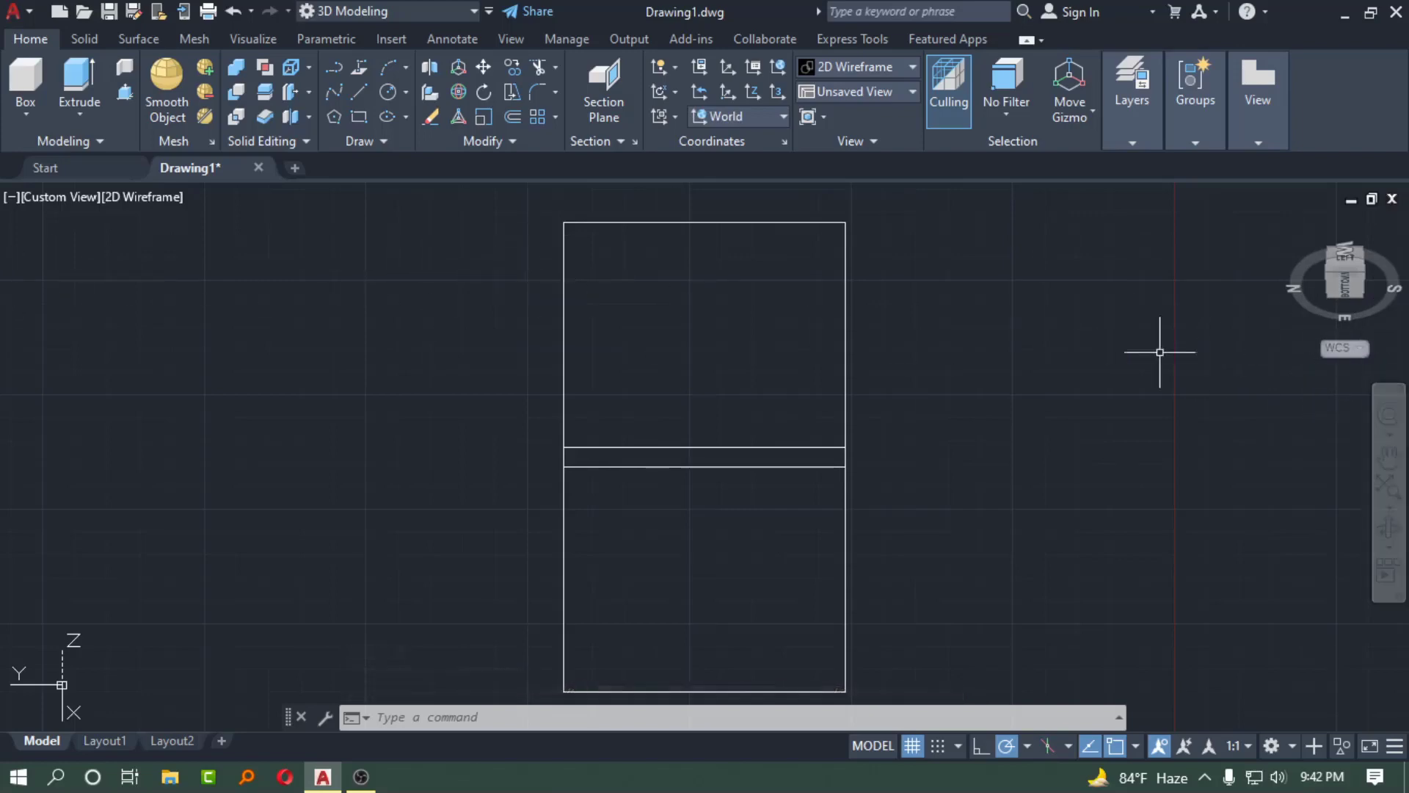
click(69, 195)
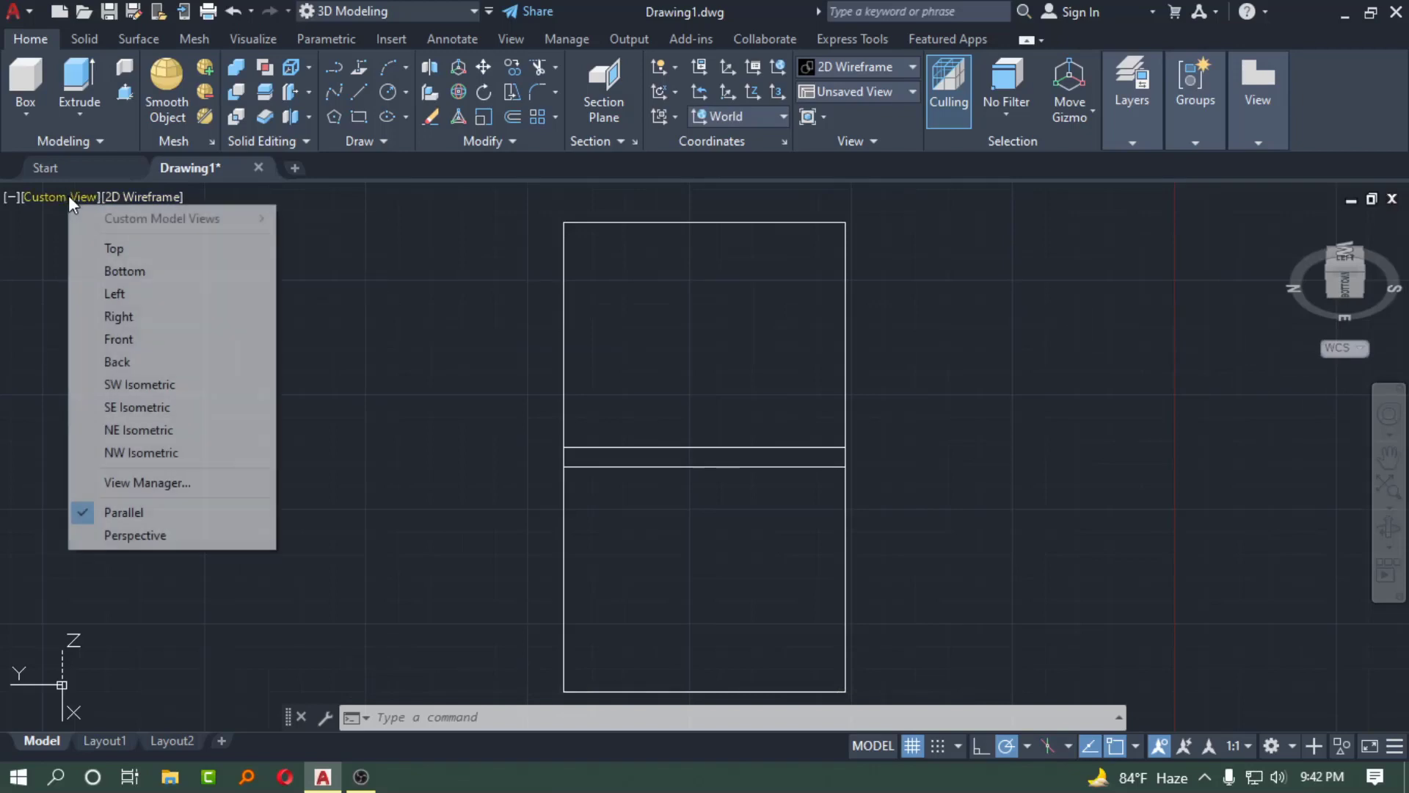
click(100, 246)
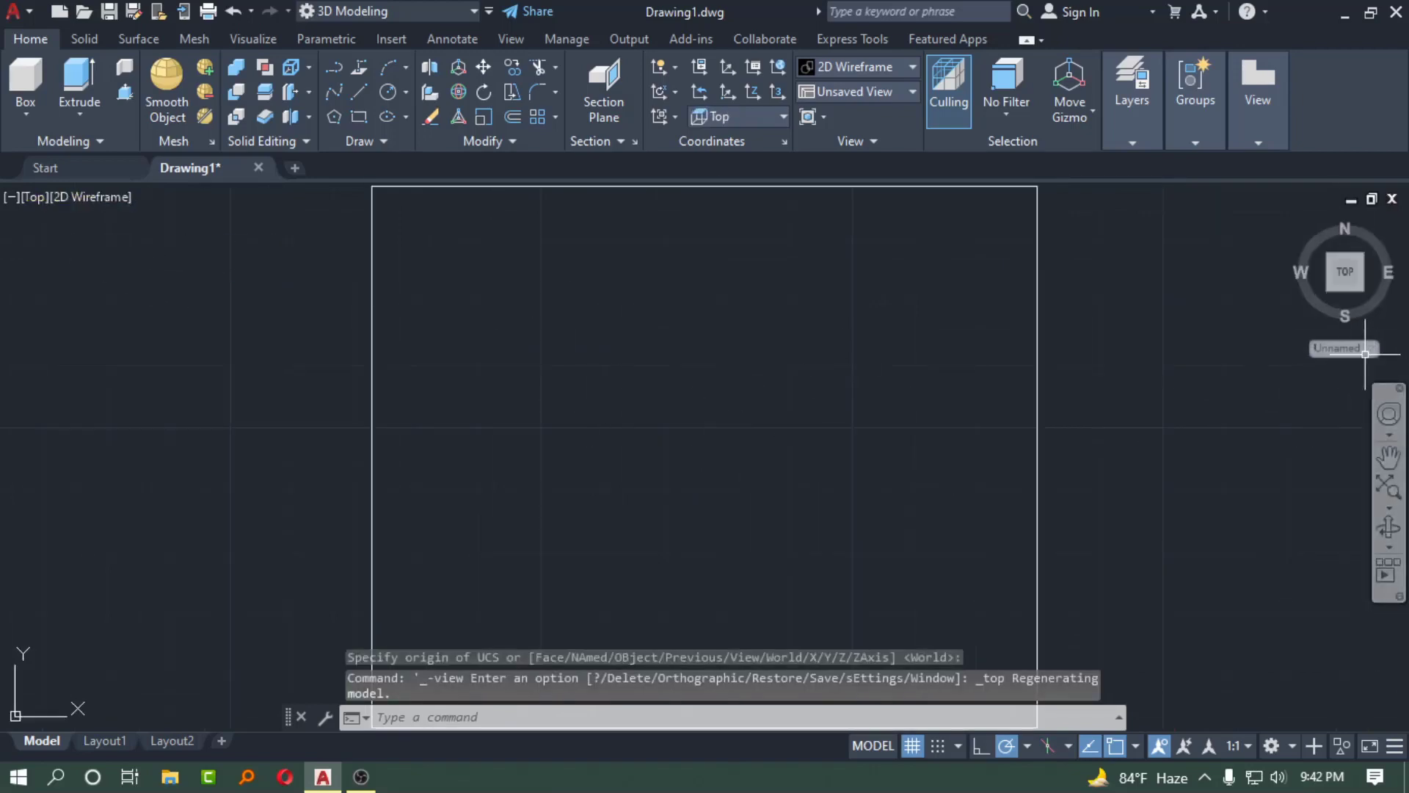
mouse_move(1345, 275)
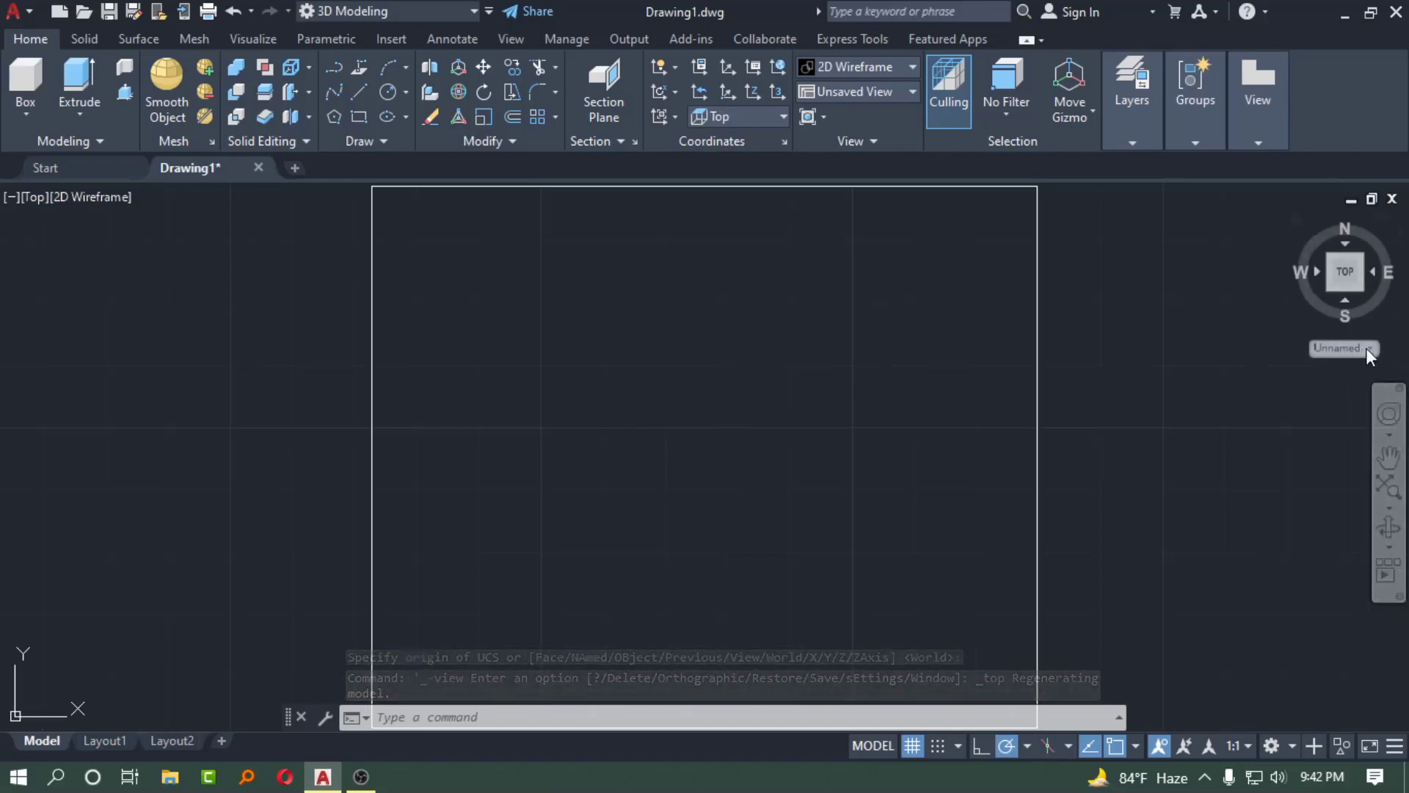
click(1357, 348)
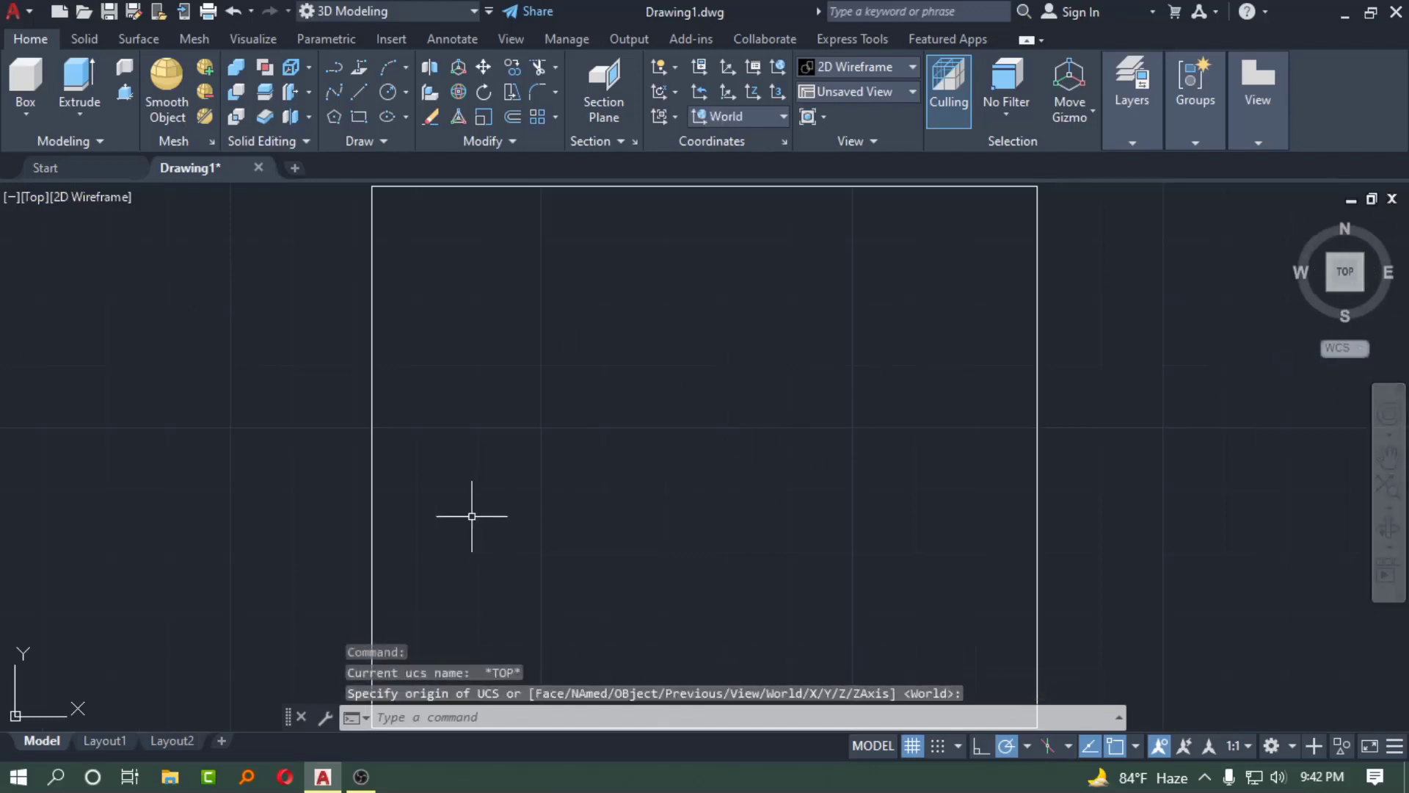
scroll(445, 529, down, 4)
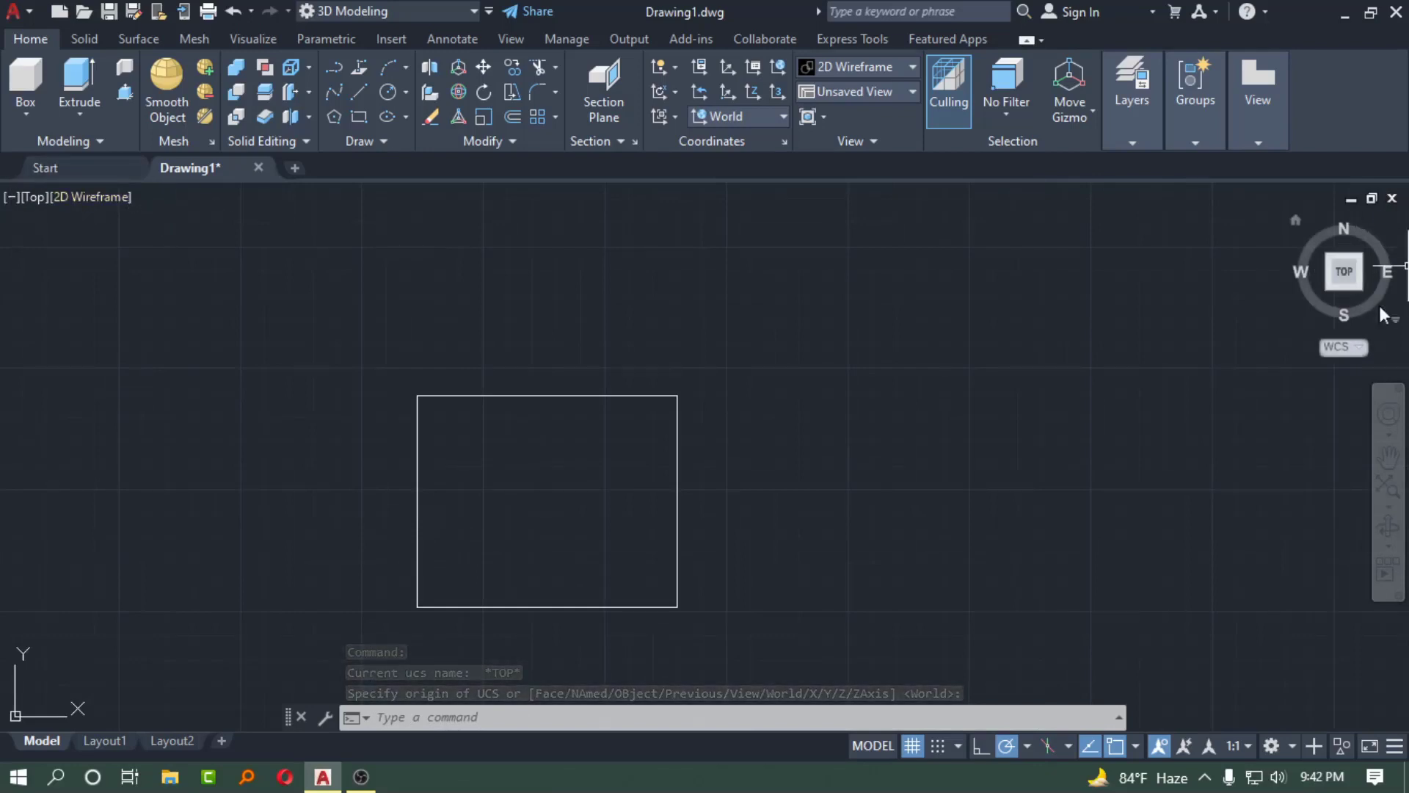
mouse_move(1389, 414)
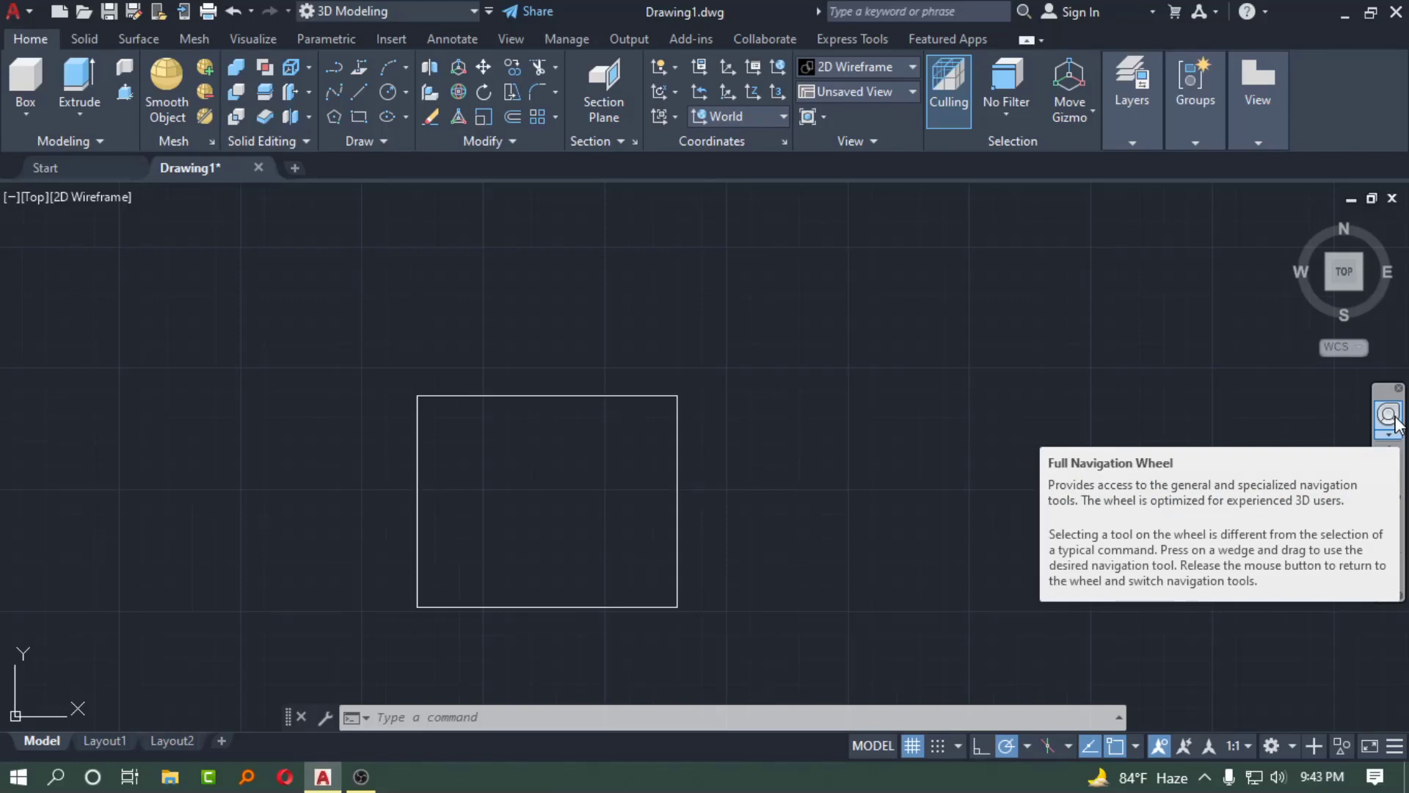
Open the Full Navigation Wheel, close it, and re-enable it through the viewport SteeringWheels option.
click(1394, 415)
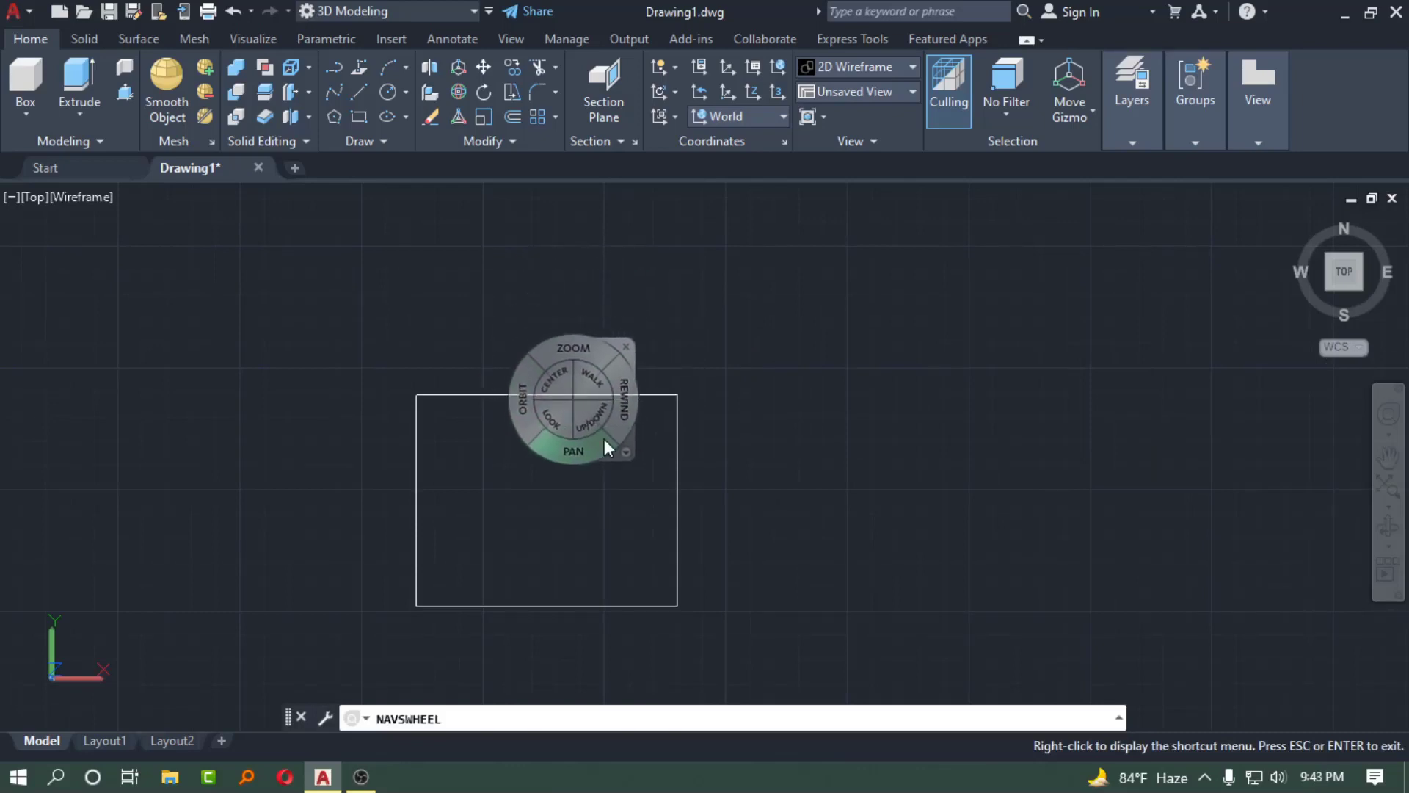
click(627, 347)
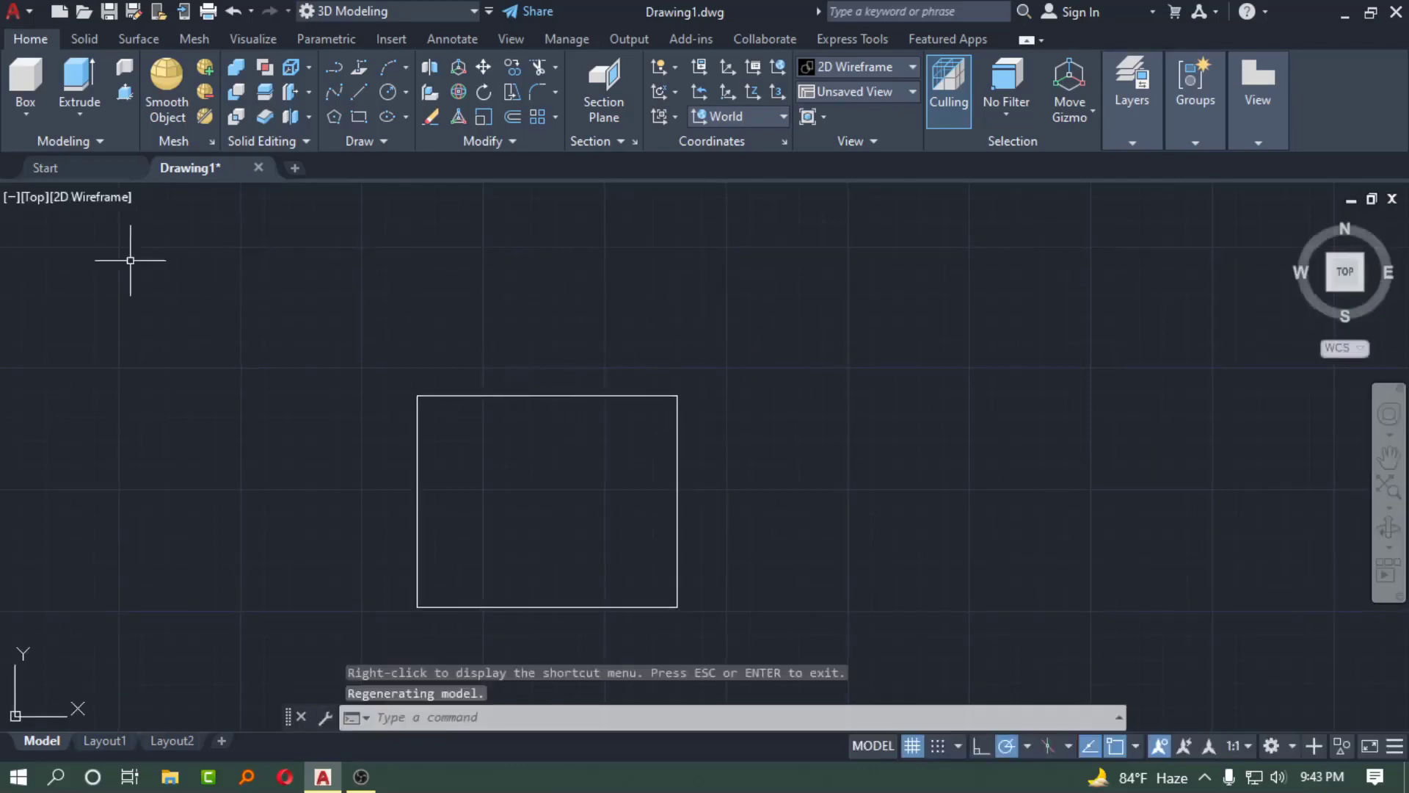
click(13, 196)
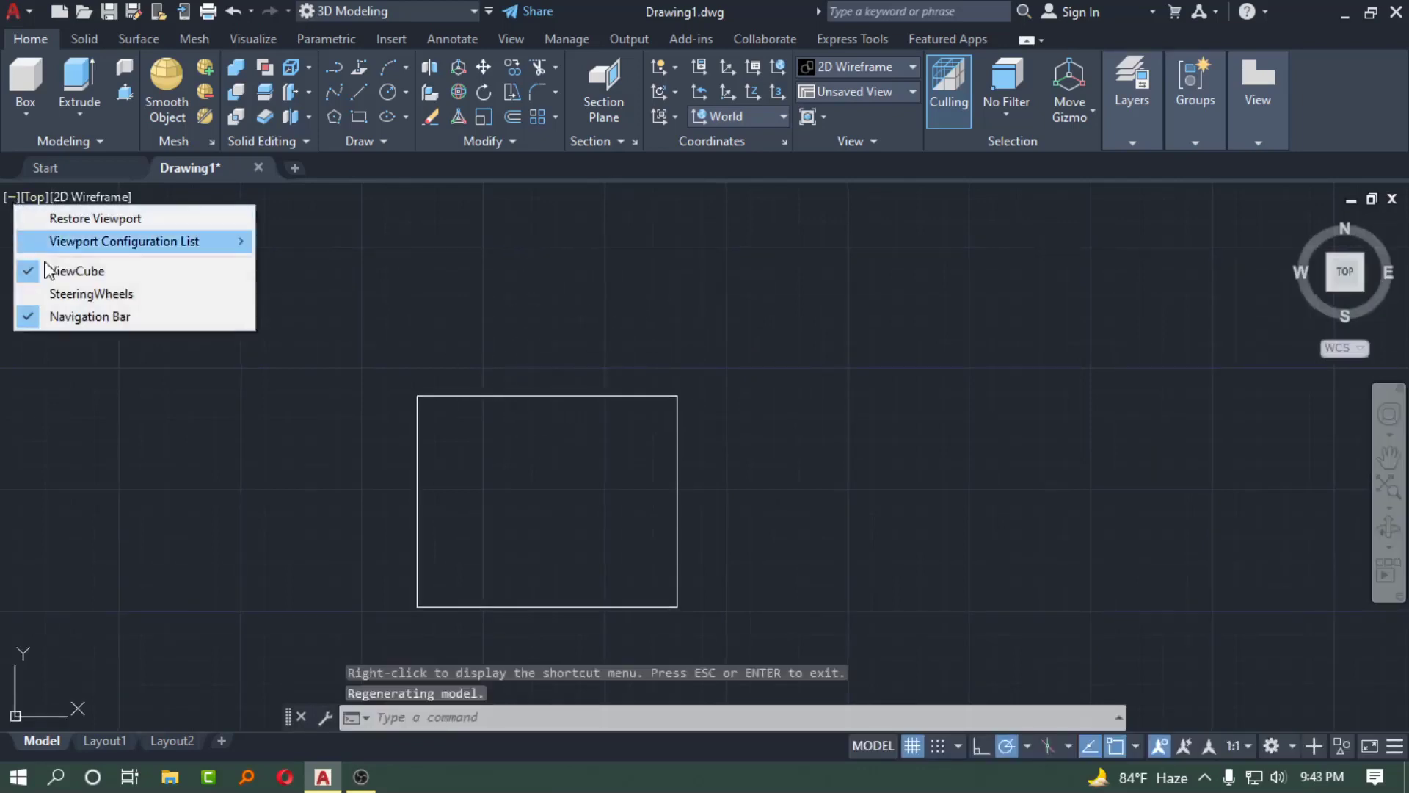
click(86, 295)
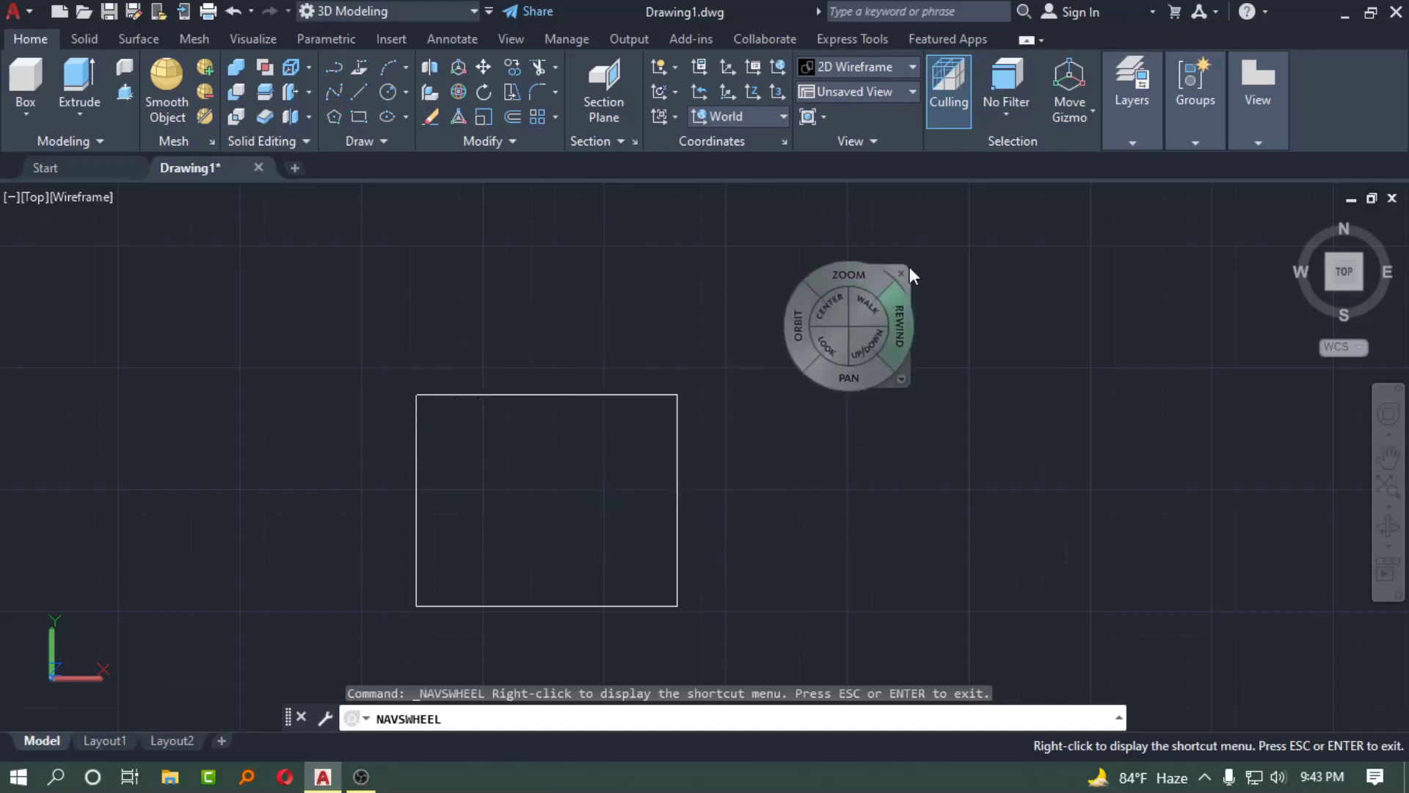
With the SteeringWheel, zoom in on the rectangle, orbit slightly, then pan it left.
click(849, 275)
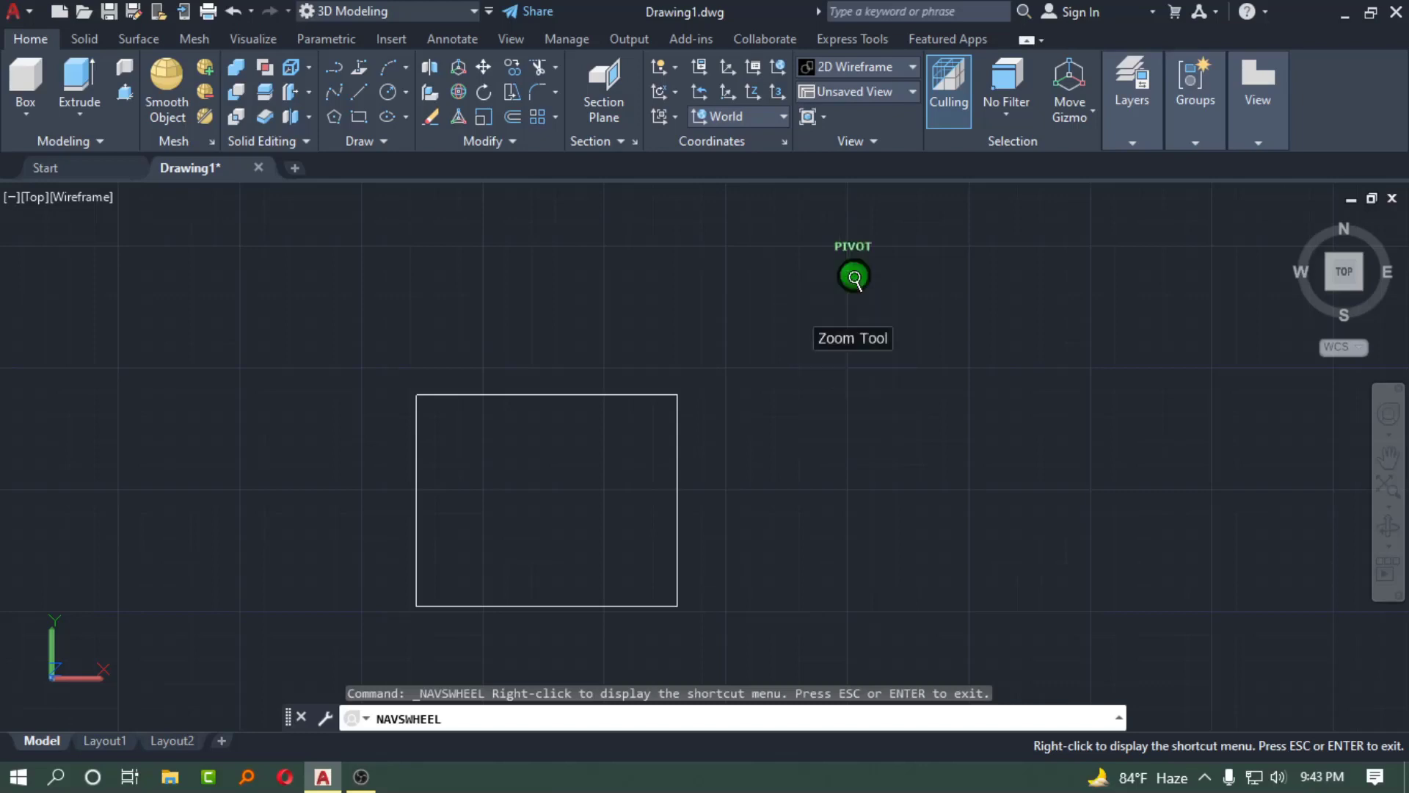
click(811, 273)
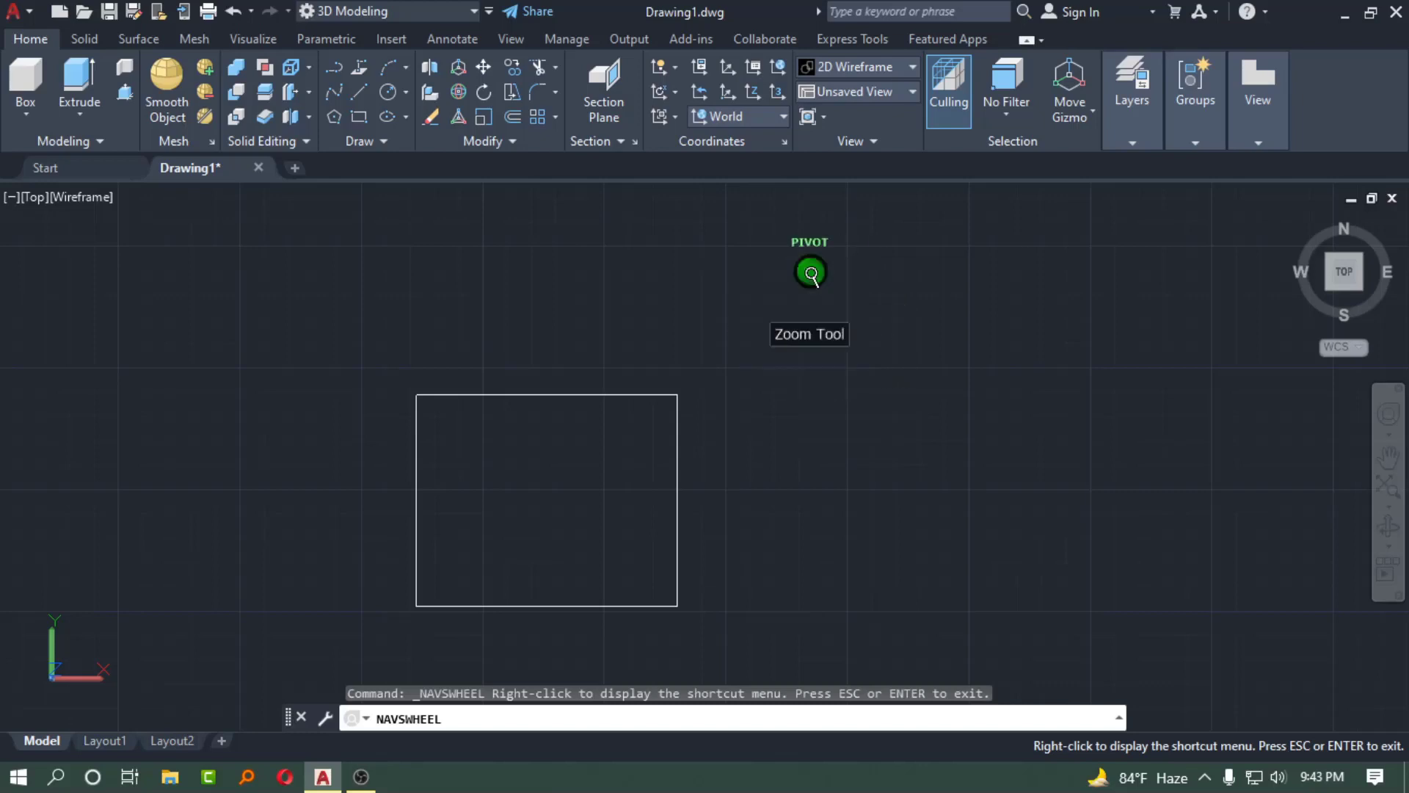
mouse_move(811, 273)
mouse_down()
mouse_move(815, 246)
mouse_move(762, 248)
mouse_move(888, 227)
mouse_move(817, 343)
mouse_move(865, 267)
mouse_move(830, 323)
mouse_move(844, 297)
mouse_up()
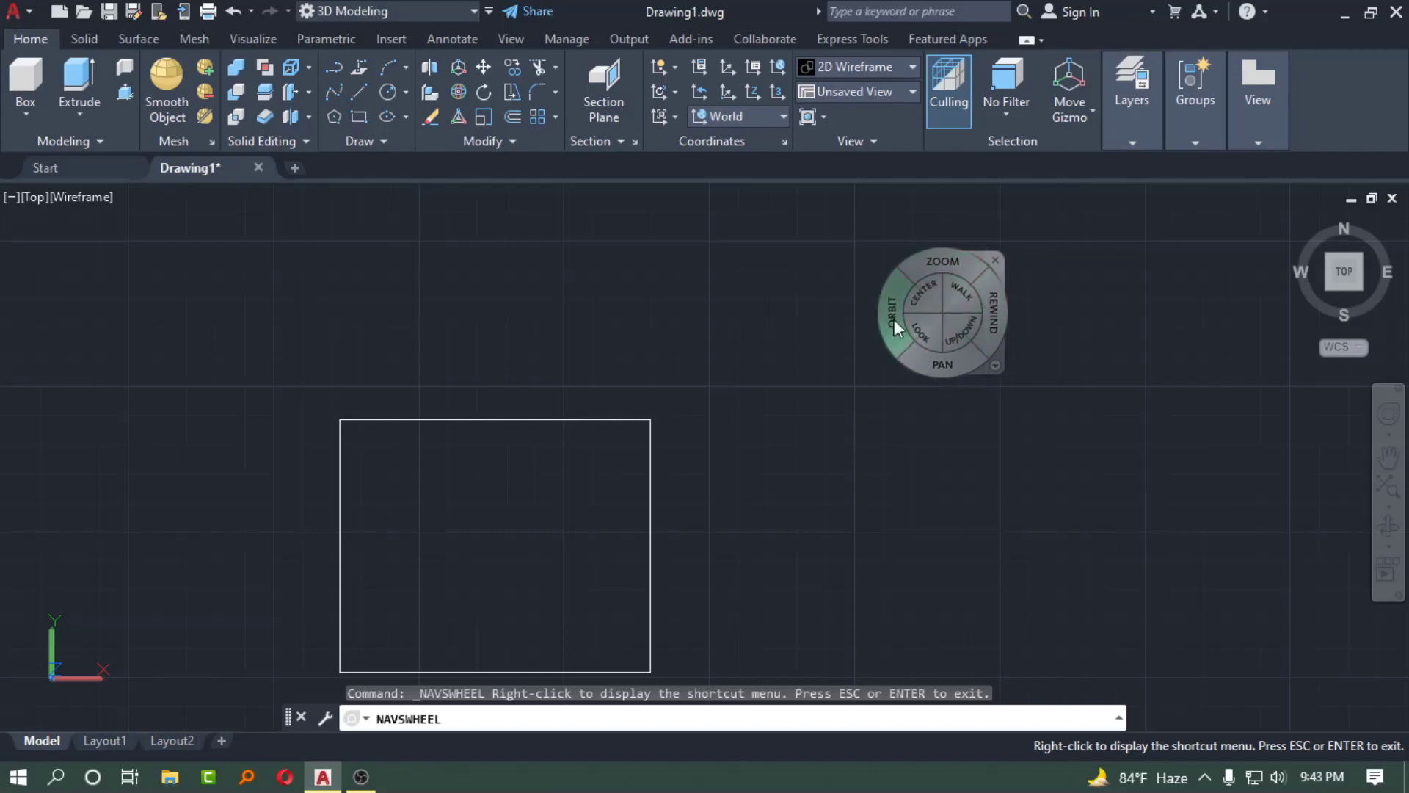
mouse_move(892, 320)
mouse_down()
mouse_move(791, 251)
mouse_move(536, 225)
mouse_move(873, 304)
mouse_move(870, 323)
mouse_move(808, 340)
mouse_move(661, 306)
mouse_move(610, 223)
mouse_move(516, 189)
mouse_move(403, 698)
mouse_move(382, 696)
mouse_move(352, 657)
mouse_move(511, 278)
mouse_move(834, 324)
mouse_move(896, 311)
mouse_move(891, 323)
mouse_up()
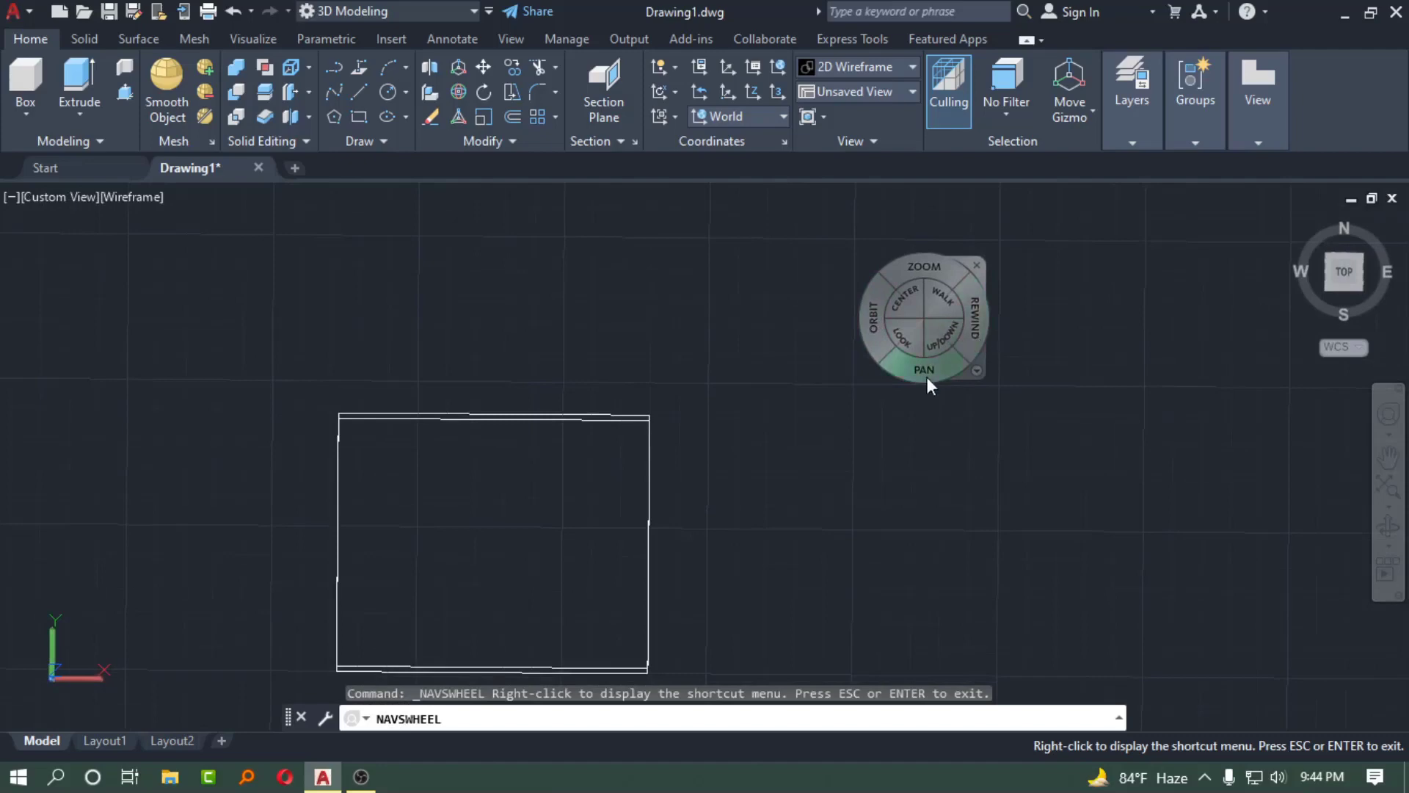
mouse_move(929, 376)
mouse_down()
mouse_move(883, 362)
mouse_move(1043, 409)
mouse_move(1245, 271)
mouse_move(767, 384)
mouse_move(1031, 296)
mouse_move(838, 314)
mouse_move(646, 299)
mouse_move(1321, 286)
mouse_move(1007, 268)
mouse_move(1315, 212)
mouse_move(850, 277)
mouse_move(242, 257)
mouse_move(455, 308)
mouse_move(1129, 250)
mouse_move(947, 377)
mouse_move(1169, 236)
mouse_move(912, 252)
mouse_move(803, 323)
mouse_move(778, 284)
mouse_up()
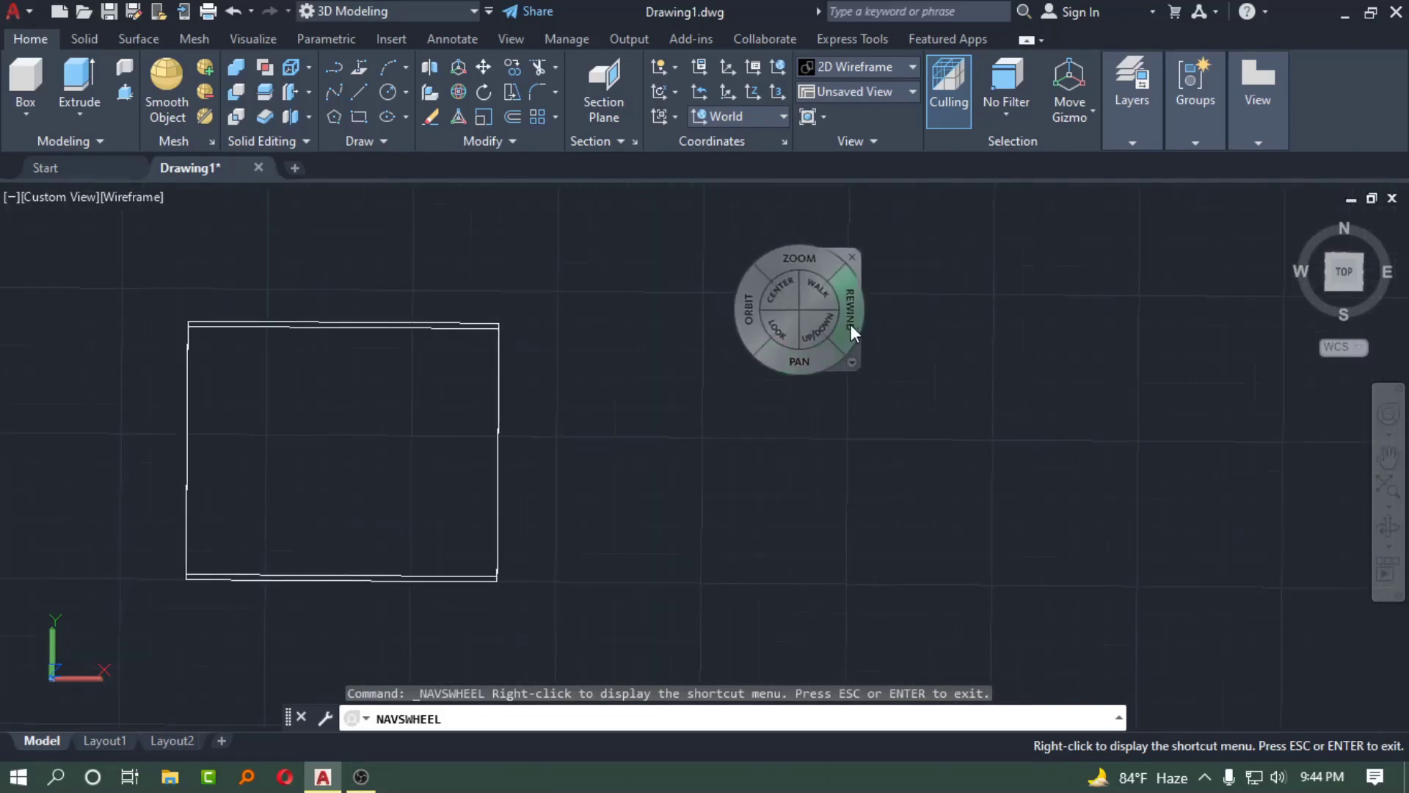
Rewind to an earlier pan position, then Look to turn the view toward the upper left.
mouse_move(850, 325)
mouse_down()
mouse_move(869, 327)
mouse_move(844, 328)
mouse_up()
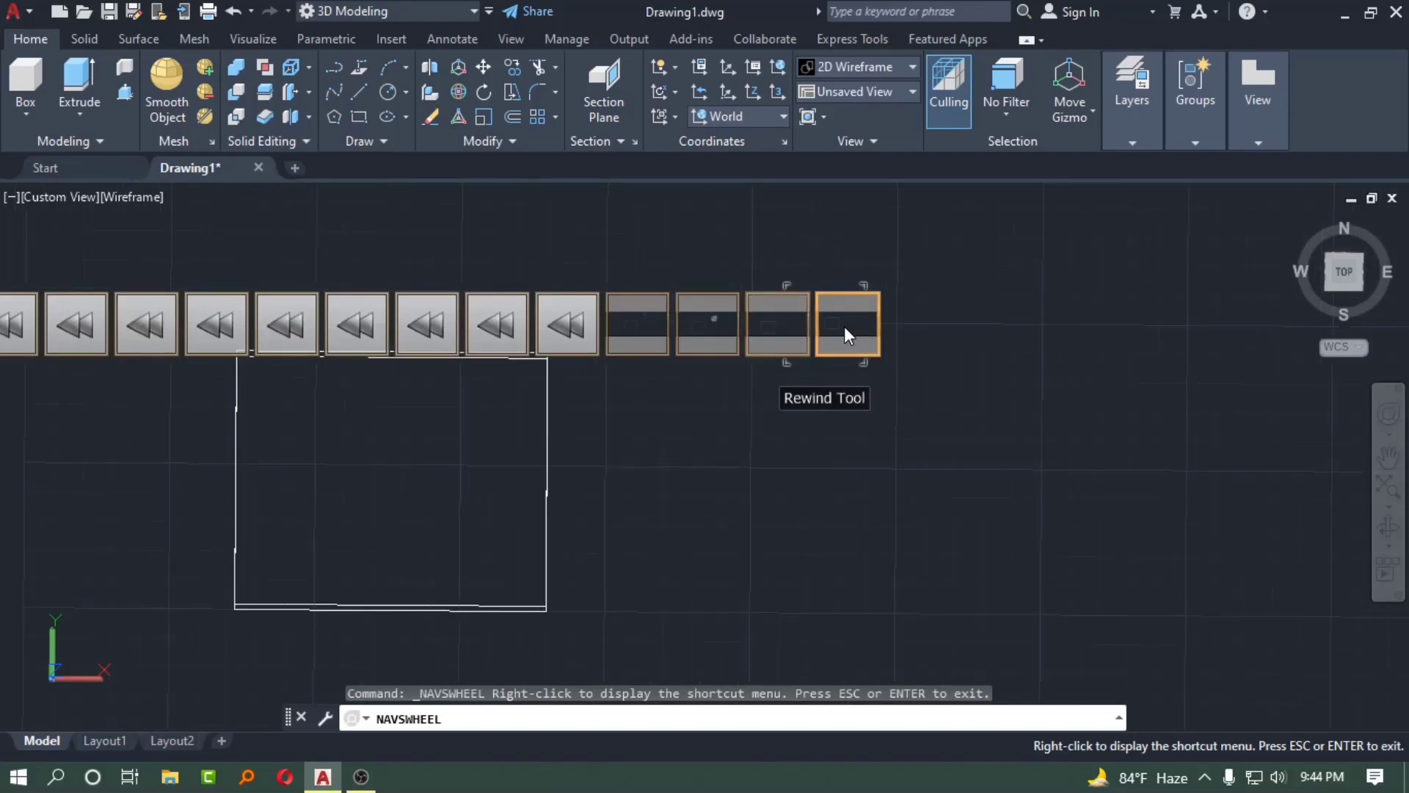
mouse_move(844, 327)
mouse_down()
mouse_move(506, 319)
mouse_move(523, 313)
mouse_move(557, 320)
mouse_move(4, 334)
mouse_move(64, 266)
mouse_move(7, 330)
mouse_move(901, 374)
mouse_move(1003, 324)
mouse_move(918, 302)
mouse_move(679, 371)
mouse_move(512, 329)
mouse_move(607, 350)
mouse_move(535, 369)
mouse_up()
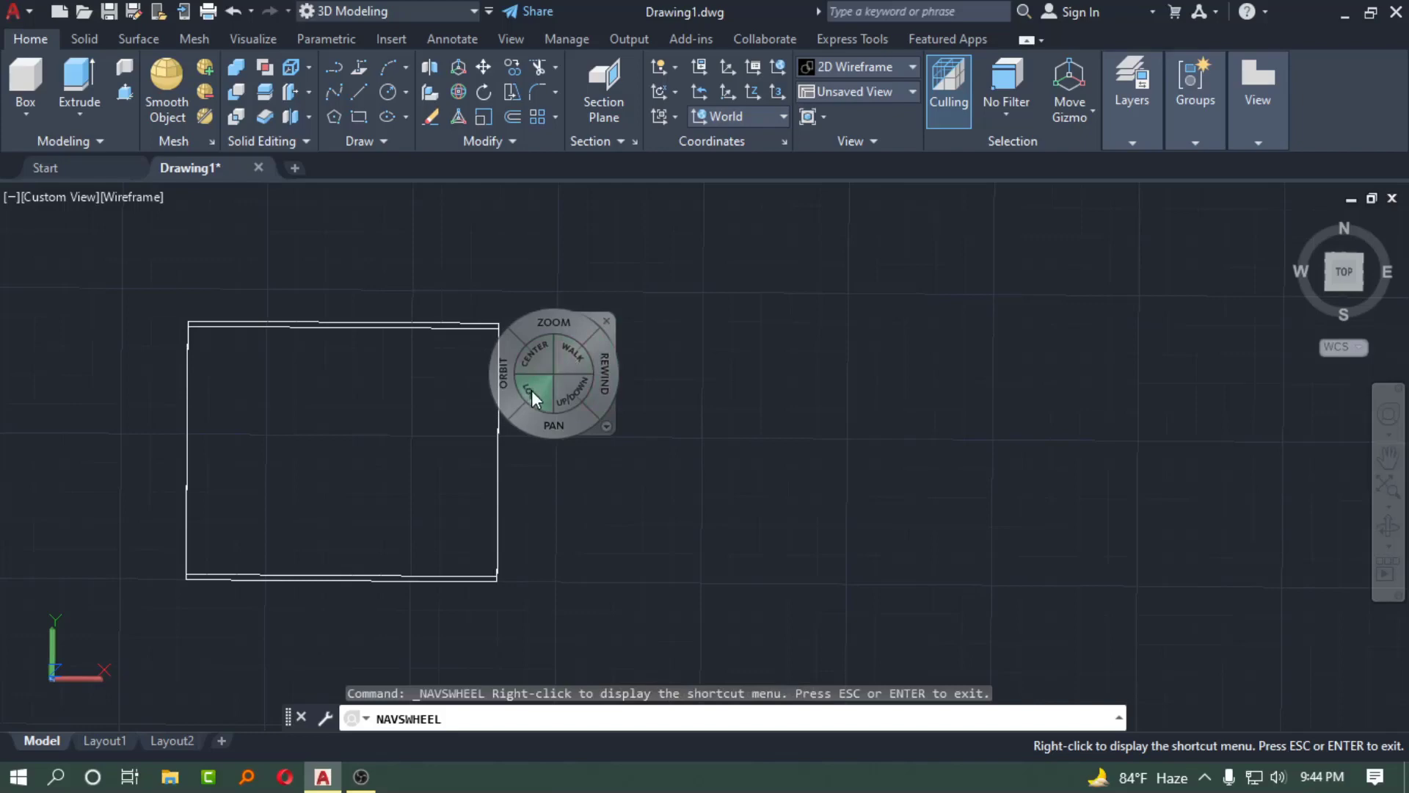
mouse_move(535, 400)
mouse_down()
mouse_move(580, 400)
mouse_move(582, 365)
mouse_move(642, 381)
mouse_move(551, 381)
mouse_move(490, 325)
mouse_move(617, 381)
mouse_move(730, 339)
mouse_move(727, 298)
mouse_move(697, 433)
mouse_move(530, 423)
mouse_move(605, 427)
mouse_up()
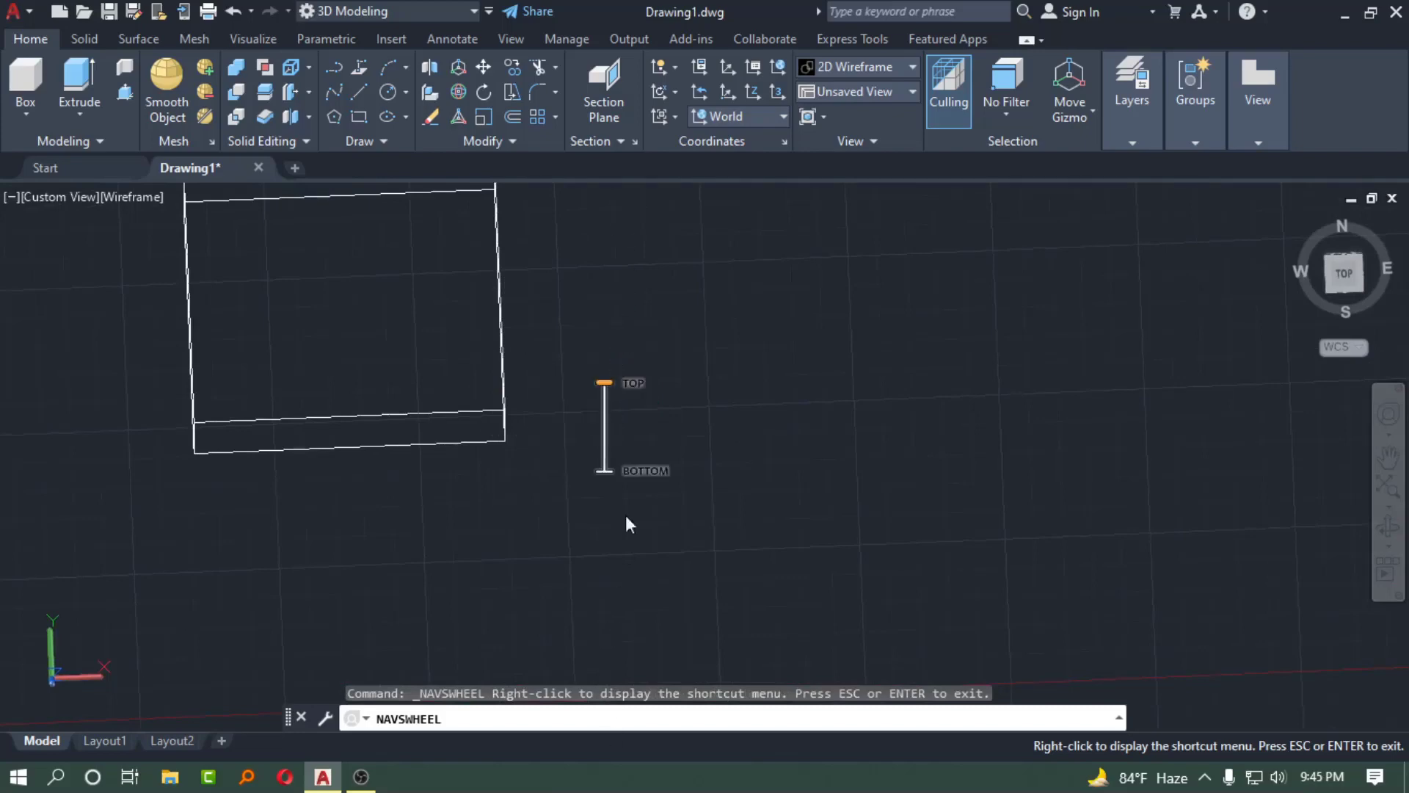
Move the camera up/down and walk it through the scene toward the grid.
mouse_move(626, 516)
mouse_down()
mouse_move(566, 598)
mouse_move(601, 293)
mouse_move(672, 295)
mouse_move(693, 595)
mouse_up()
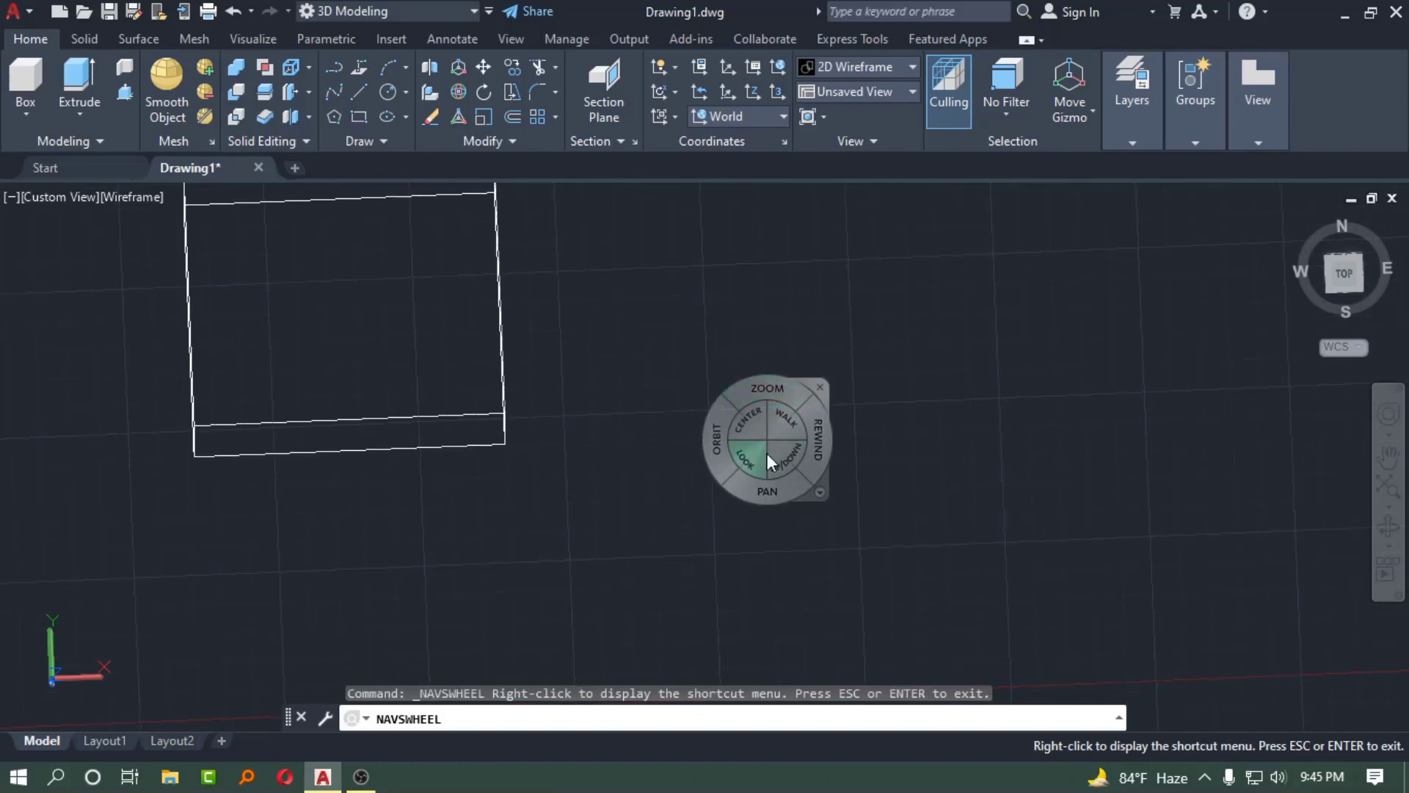
click(773, 424)
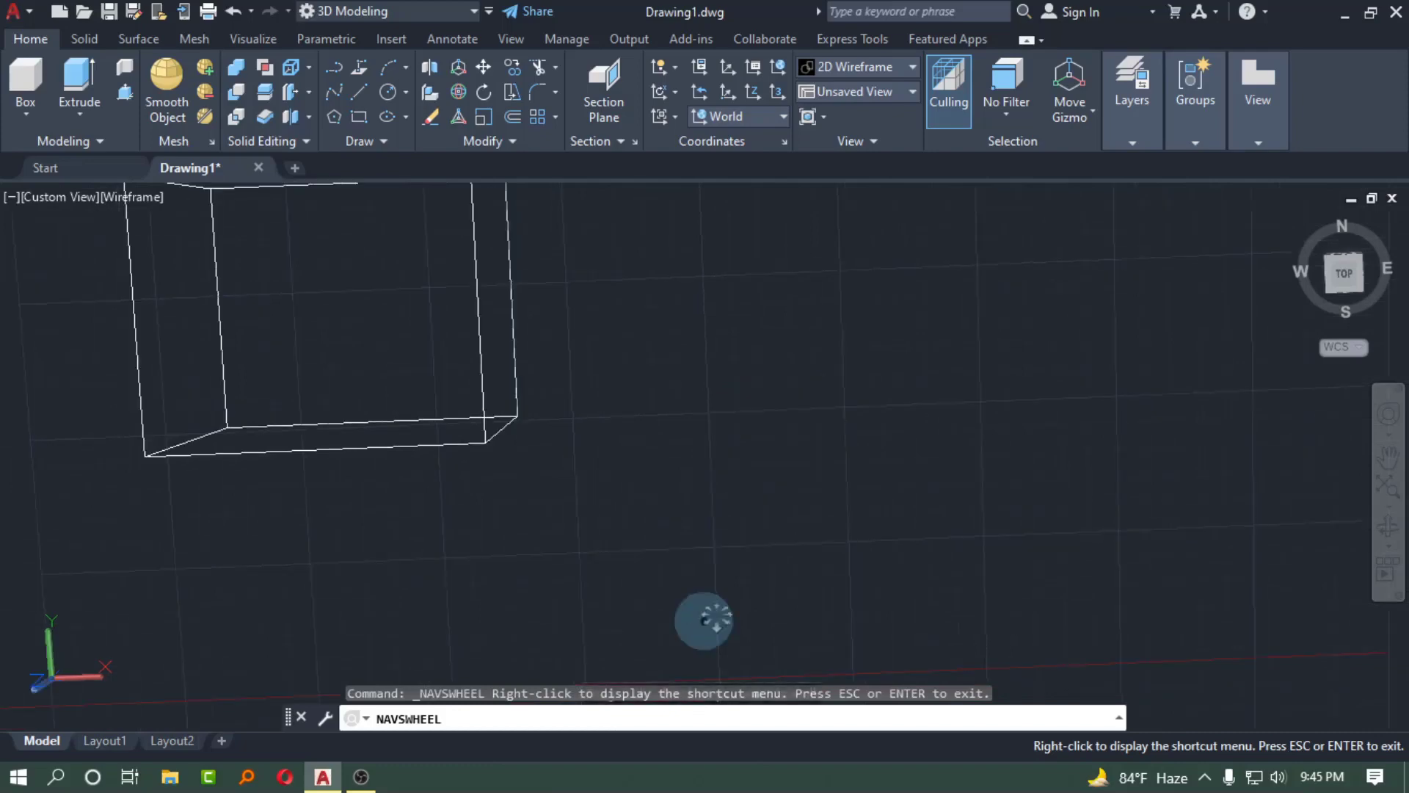
drag(768, 570, 796, 479)
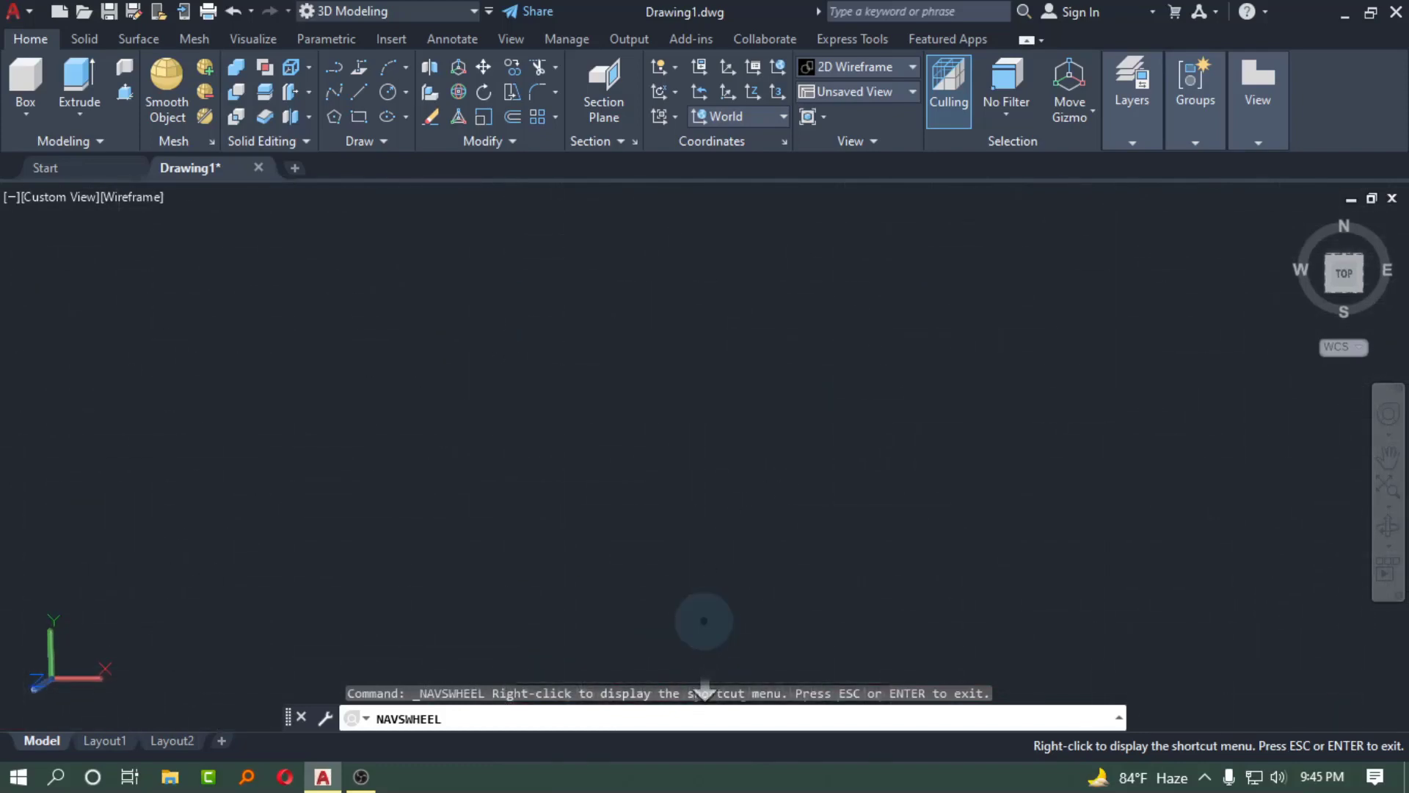
mouse_move(704, 690)
mouse_down()
mouse_move(720, 195)
mouse_move(707, 252)
mouse_move(717, 587)
mouse_move(730, 537)
mouse_move(496, 503)
mouse_move(671, 471)
mouse_up()
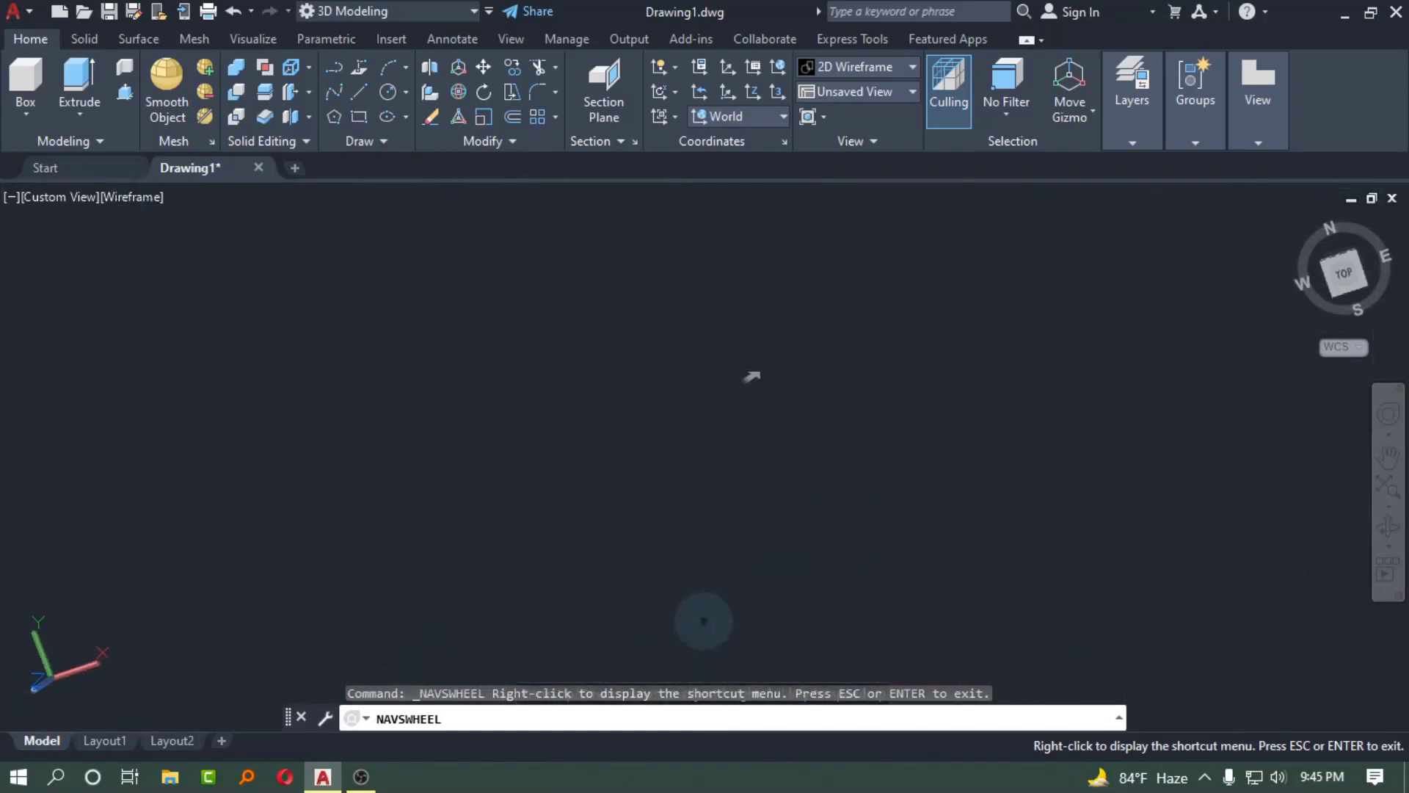
drag(950, 228, 676, 195)
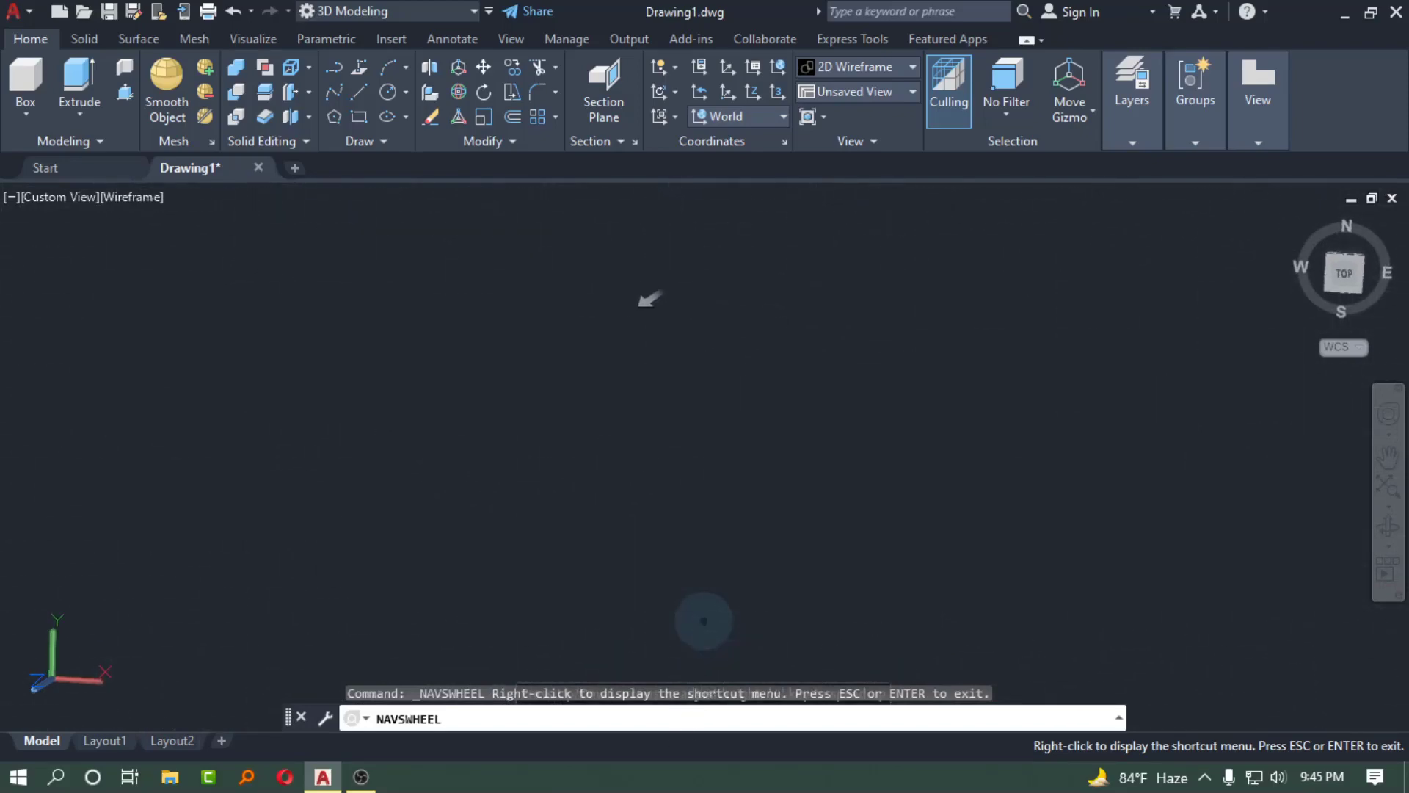
Turn the walking view until the grid fills it, then close the wheel.
drag(782, 532, 545, 280)
mouse_move(326, 269)
mouse_down()
mouse_move(455, 314)
mouse_move(739, 470)
mouse_up()
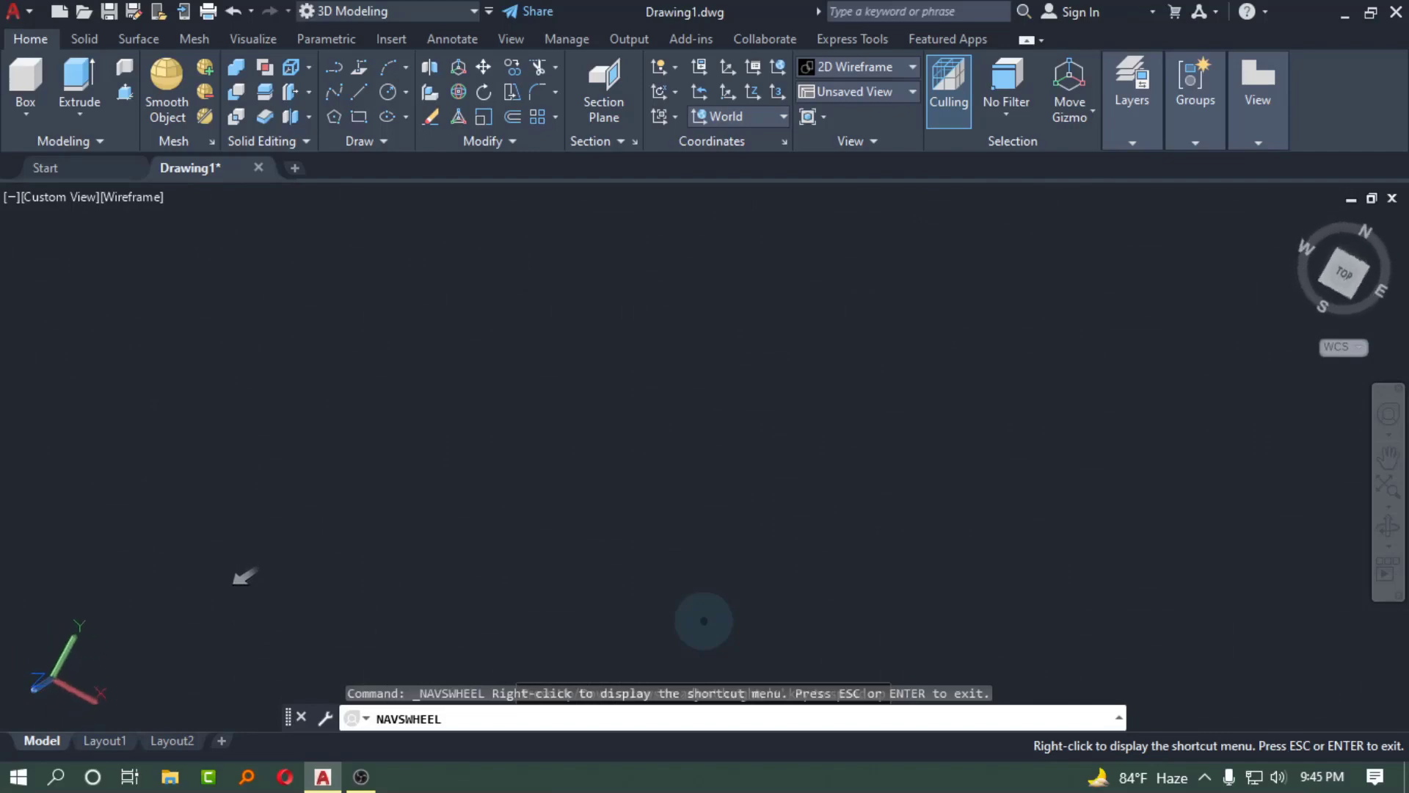
drag(244, 576, 465, 512)
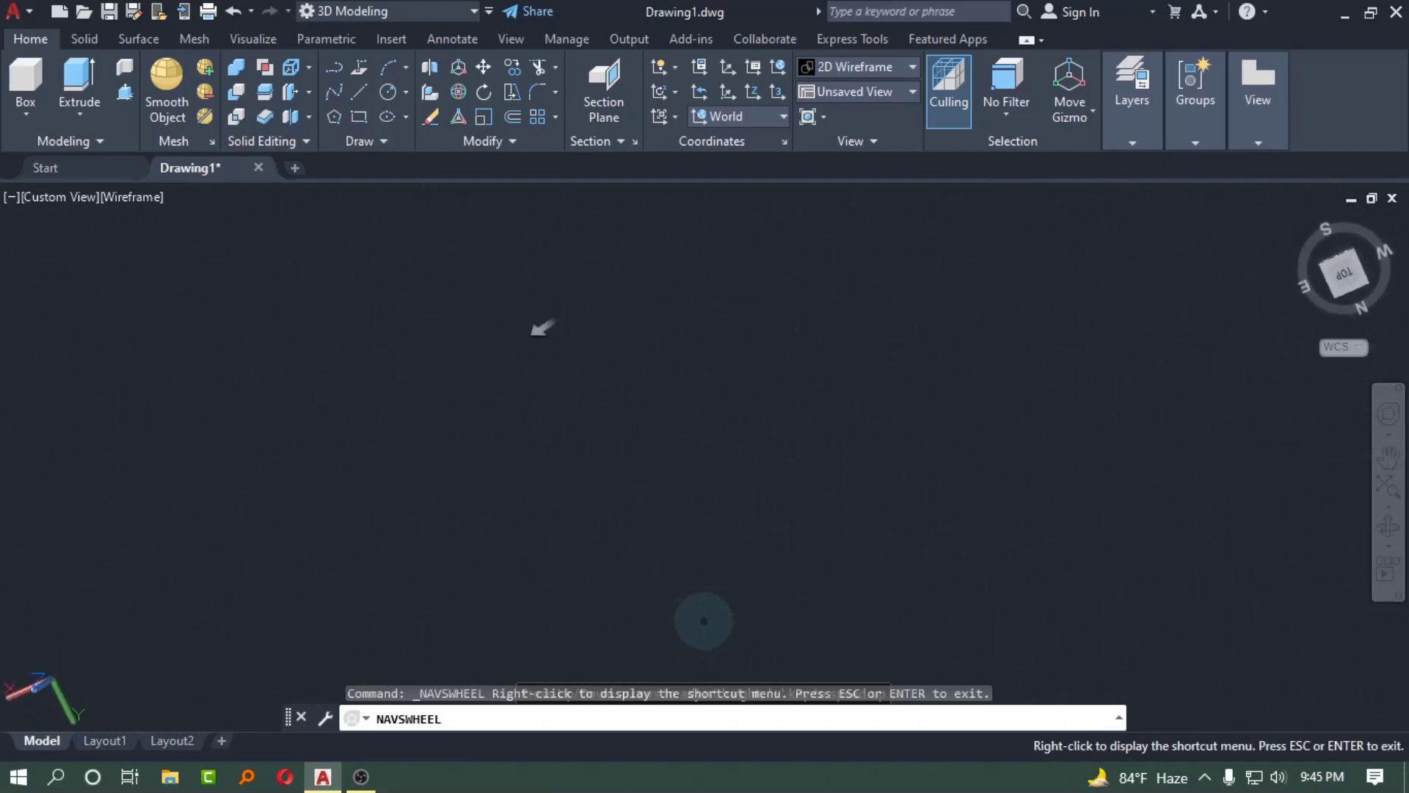
mouse_move(392, 419)
mouse_down()
mouse_move(1069, 463)
mouse_move(758, 507)
mouse_move(1211, 340)
mouse_move(815, 227)
mouse_move(430, 359)
mouse_up()
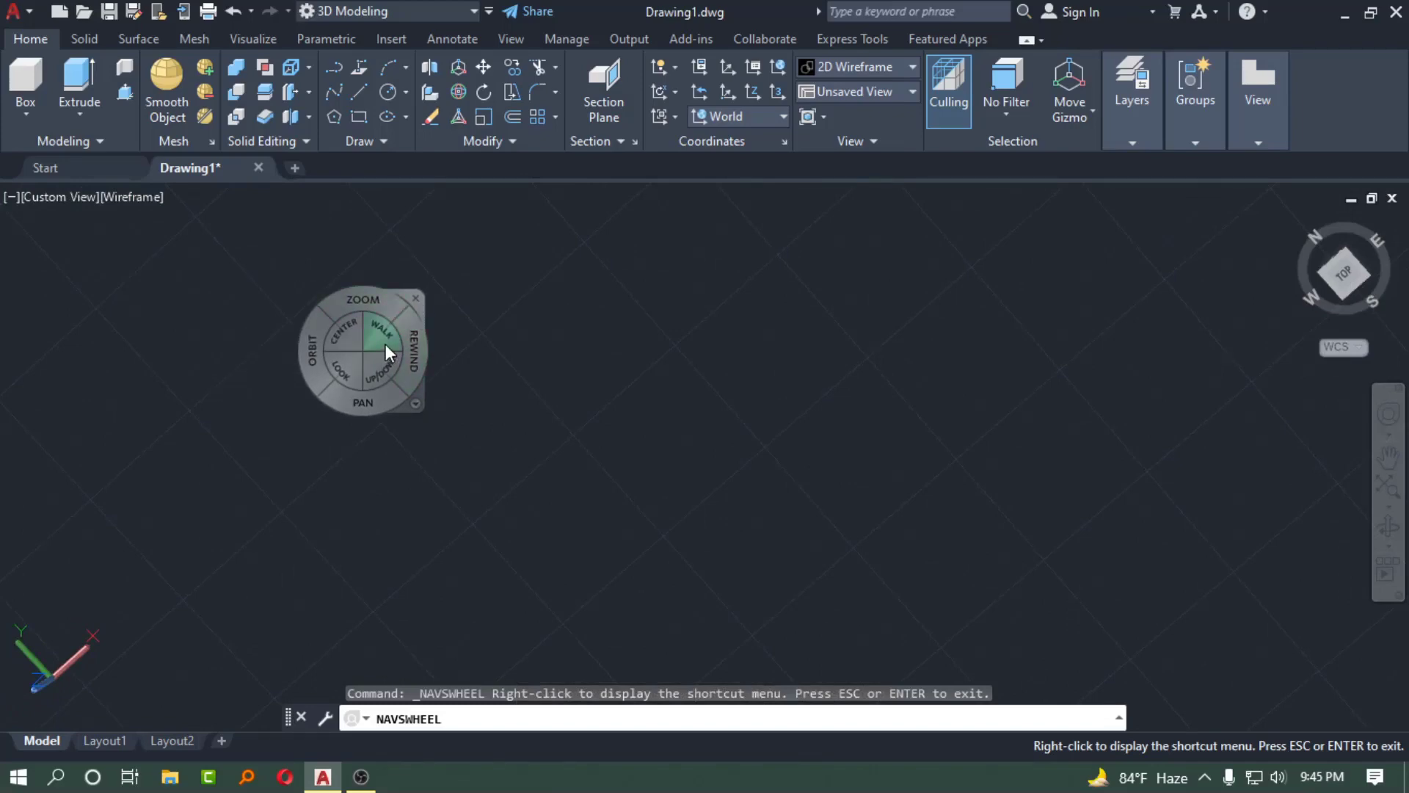
click(417, 297)
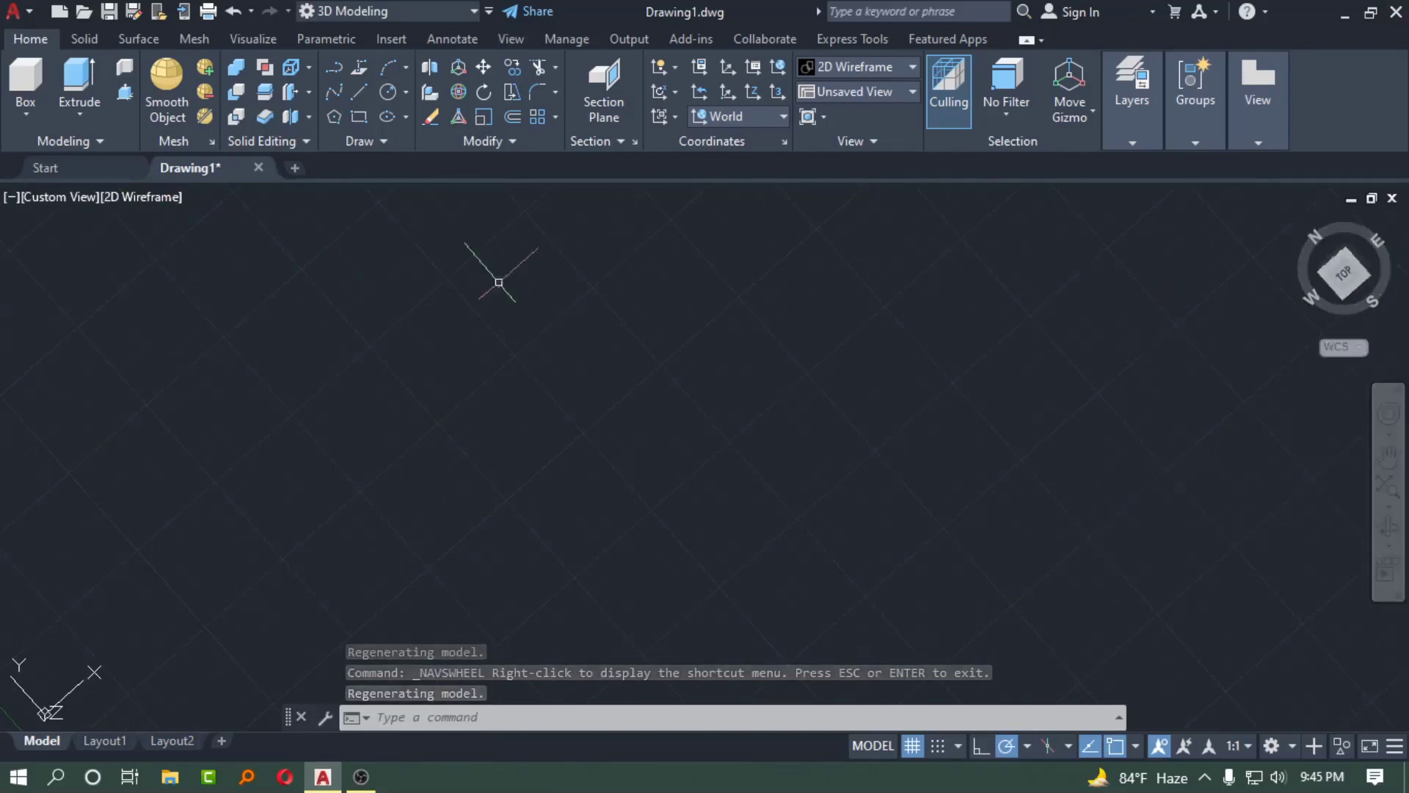
Switch the custom view back to the Top plan view, choosing Top twice.
click(82, 197)
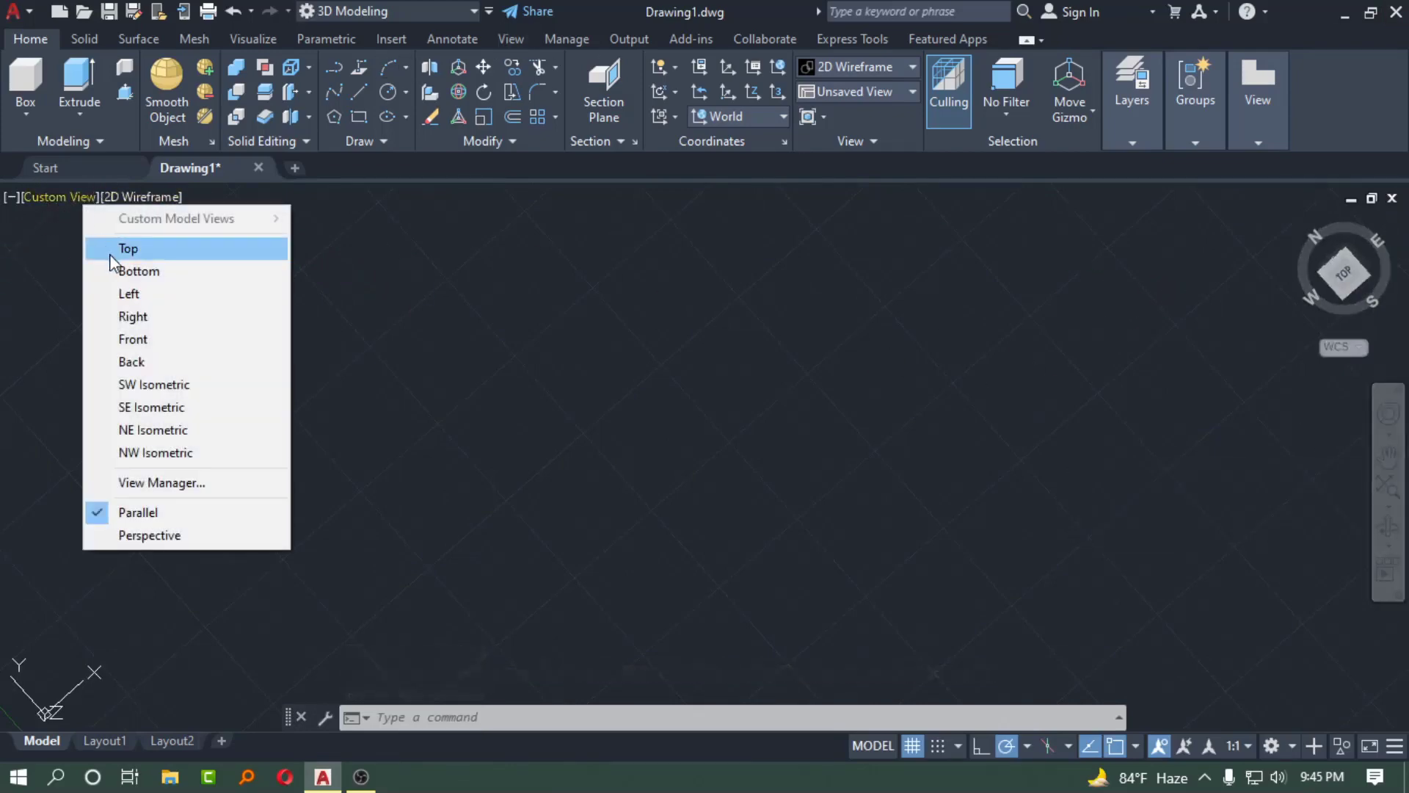
click(109, 253)
mouse_move(1345, 271)
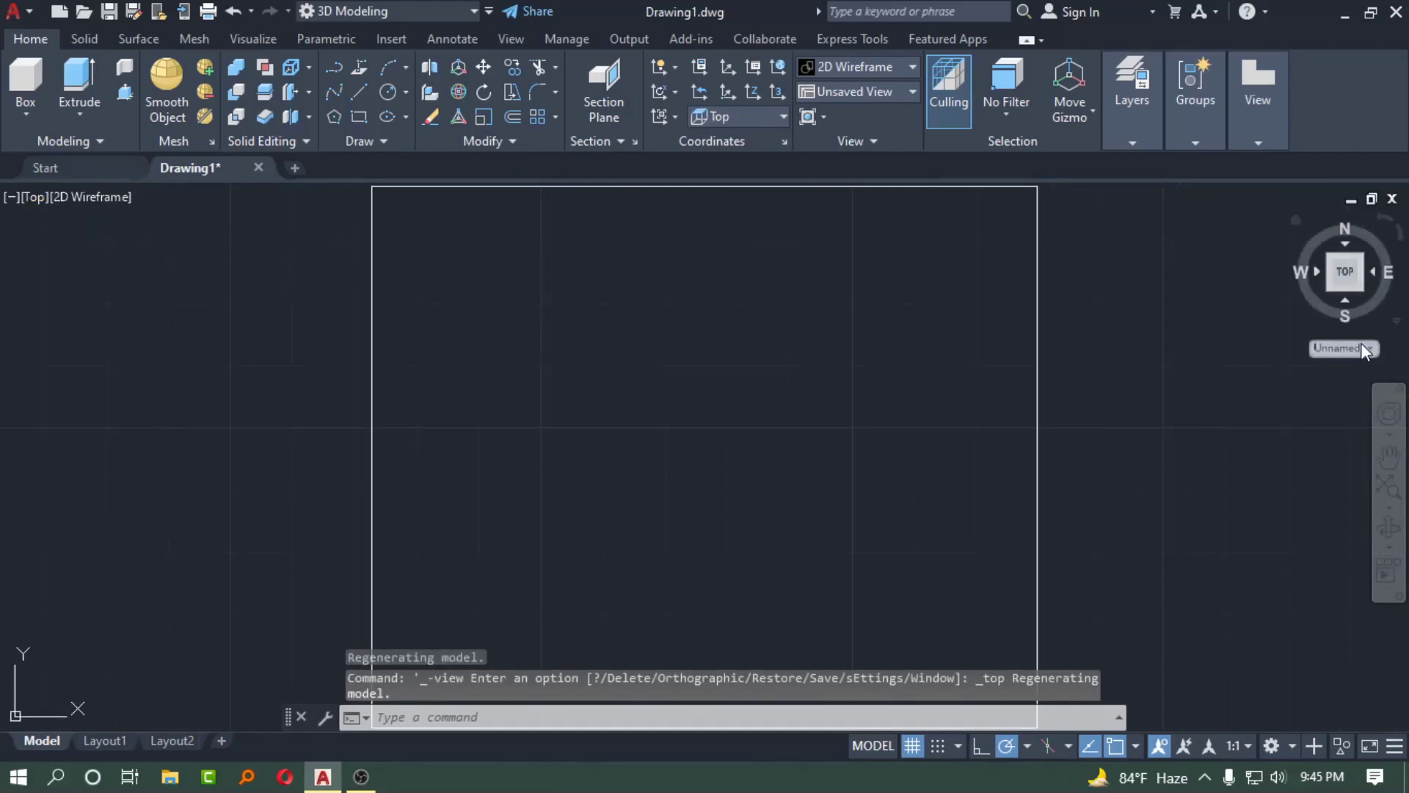
click(10, 196)
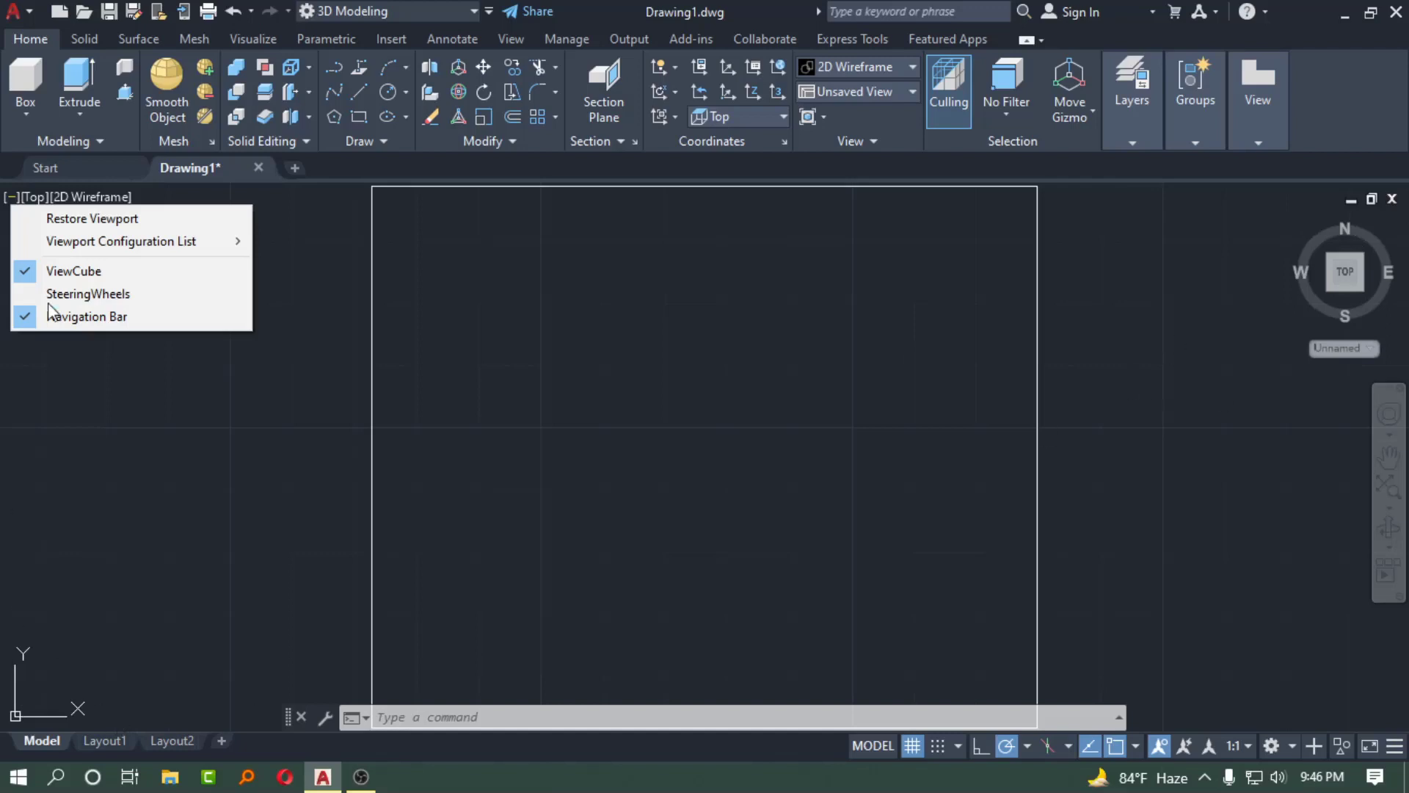
click(40, 199)
click(63, 248)
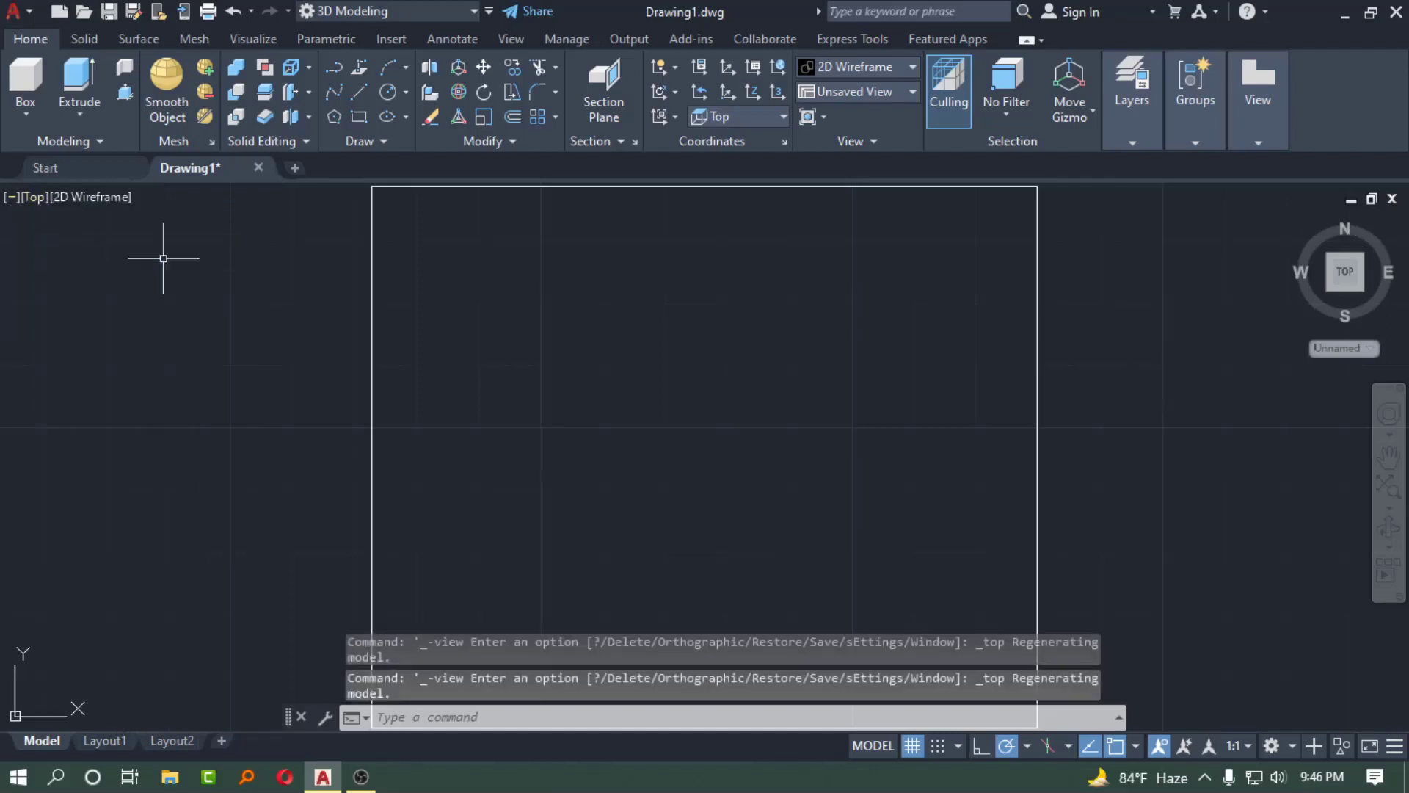
click(1389, 458)
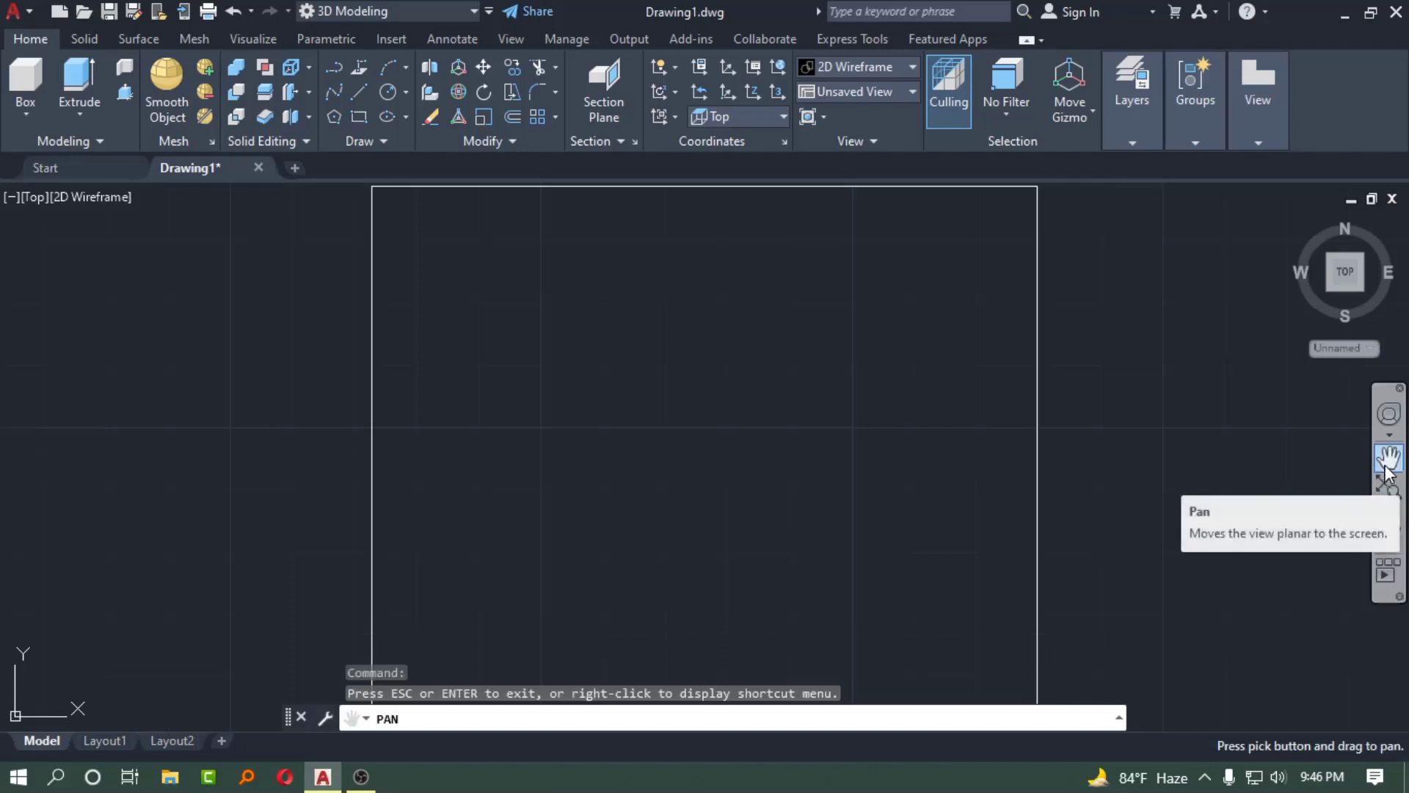
scroll(504, 370, down, 2)
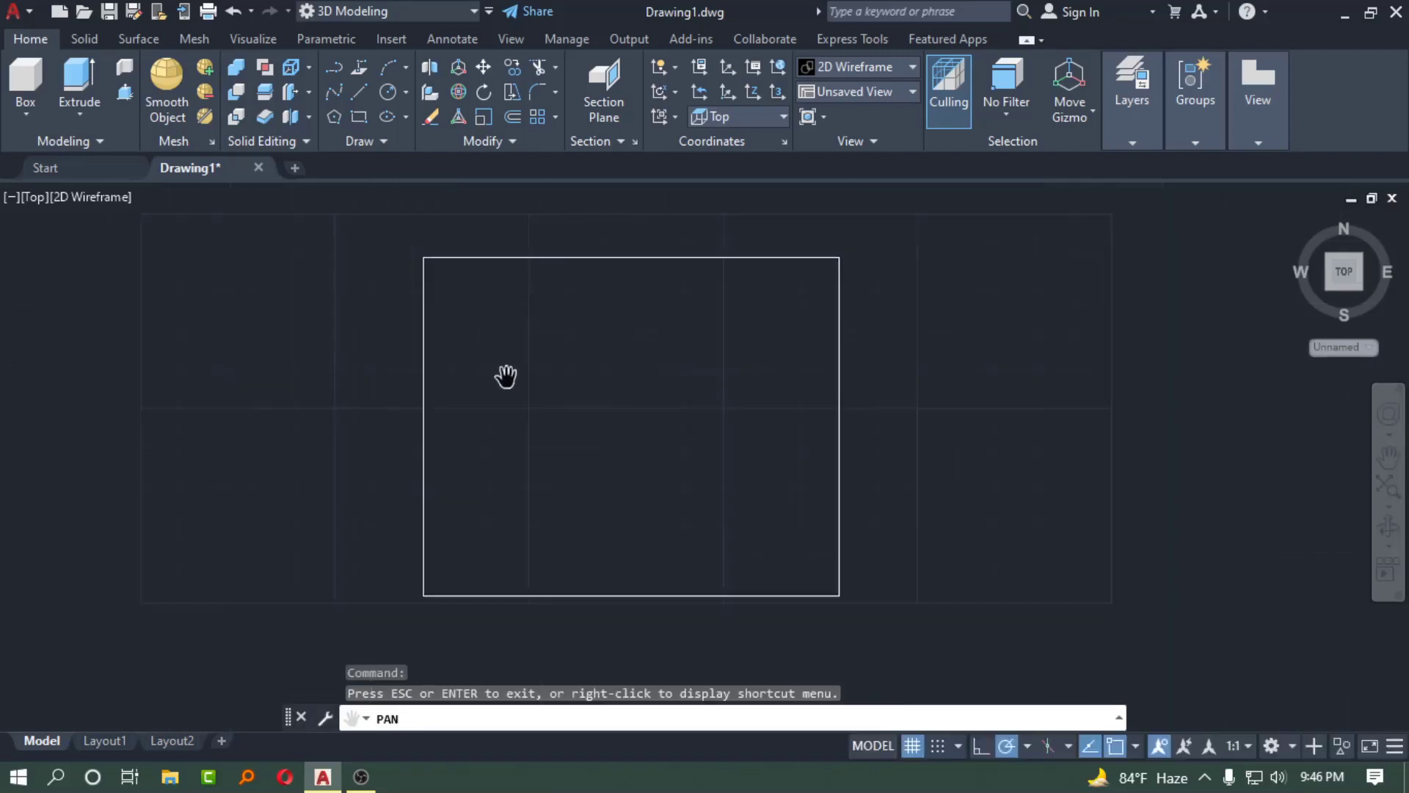
scroll(505, 376, up, 2)
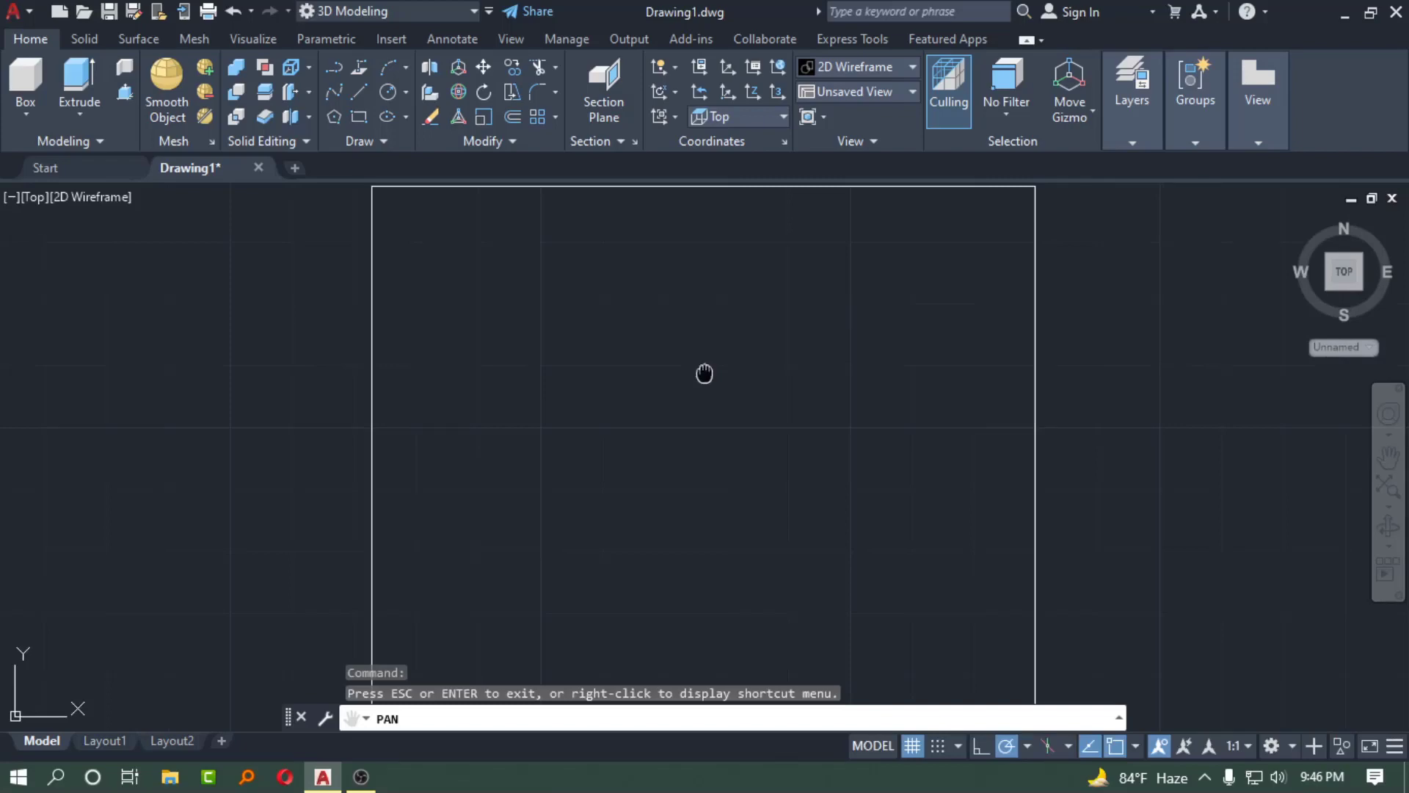
drag(704, 374, 459, 418)
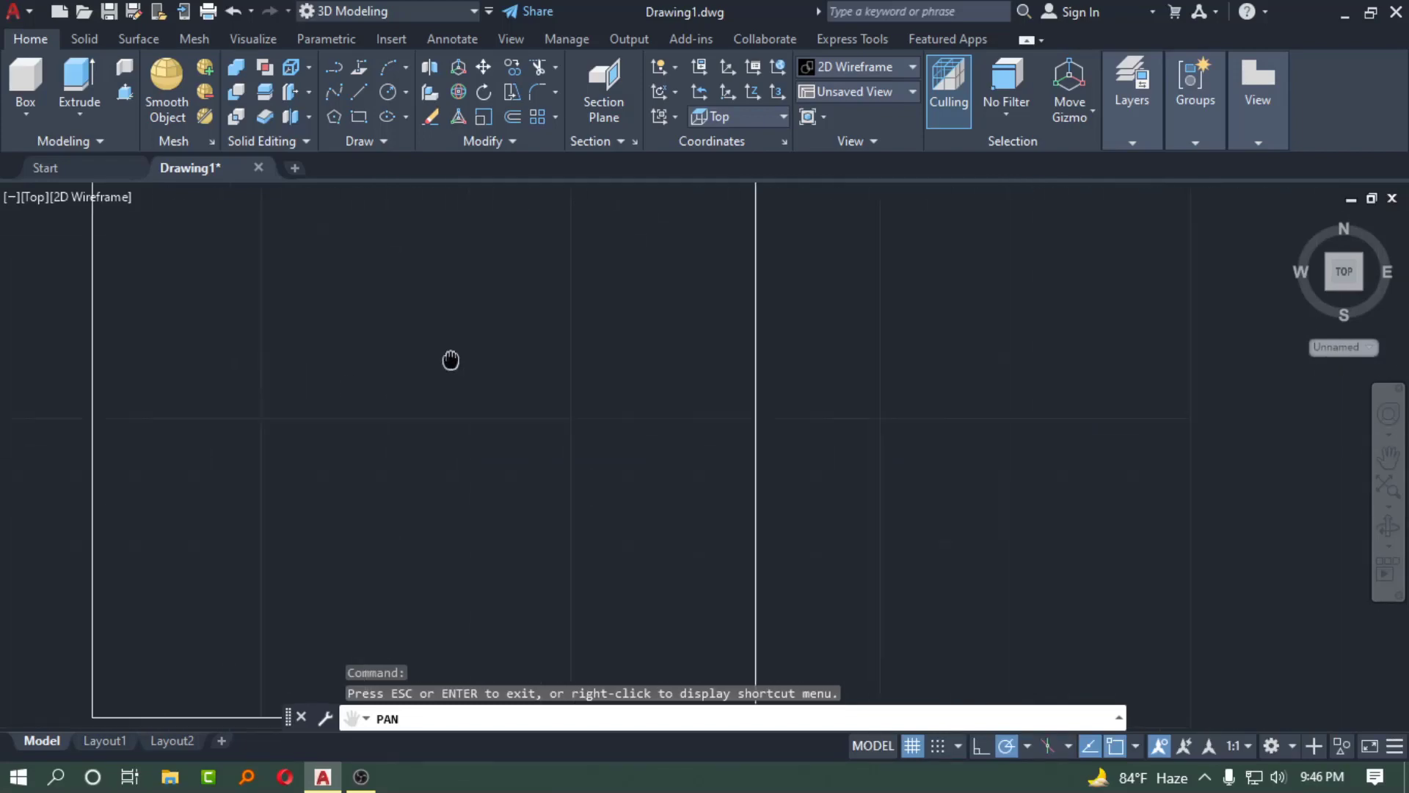
mouse_move(1082, 463)
mouse_down()
mouse_move(725, 280)
mouse_move(420, 471)
mouse_up()
drag(331, 454, 481, 494)
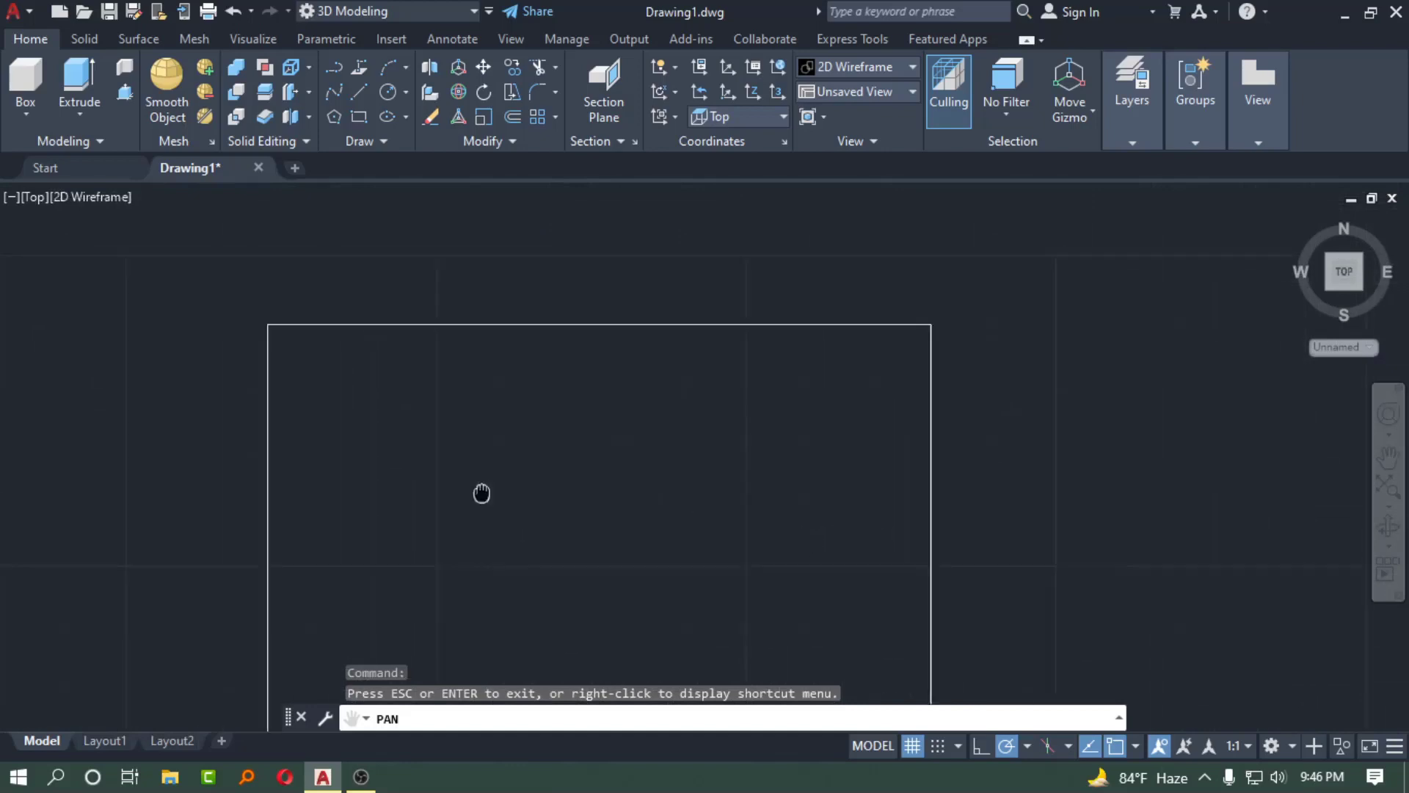
mouse_move(688, 512)
mouse_down()
mouse_move(3, 433)
mouse_move(512, 380)
mouse_move(1144, 419)
mouse_move(1327, 378)
mouse_move(391, 247)
mouse_move(868, 320)
mouse_move(660, 387)
mouse_move(676, 402)
mouse_up()
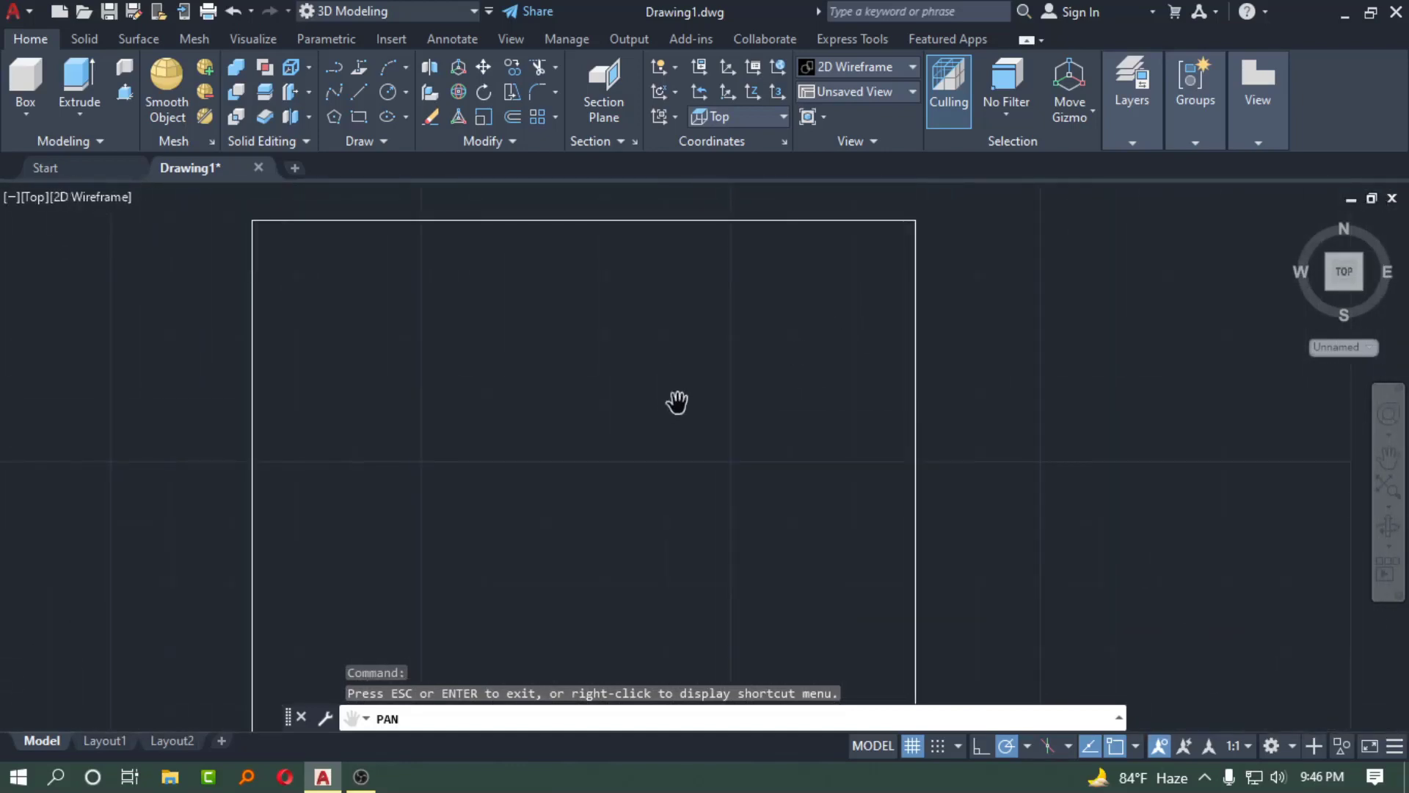
click(1178, 513)
drag(499, 439, 617, 404)
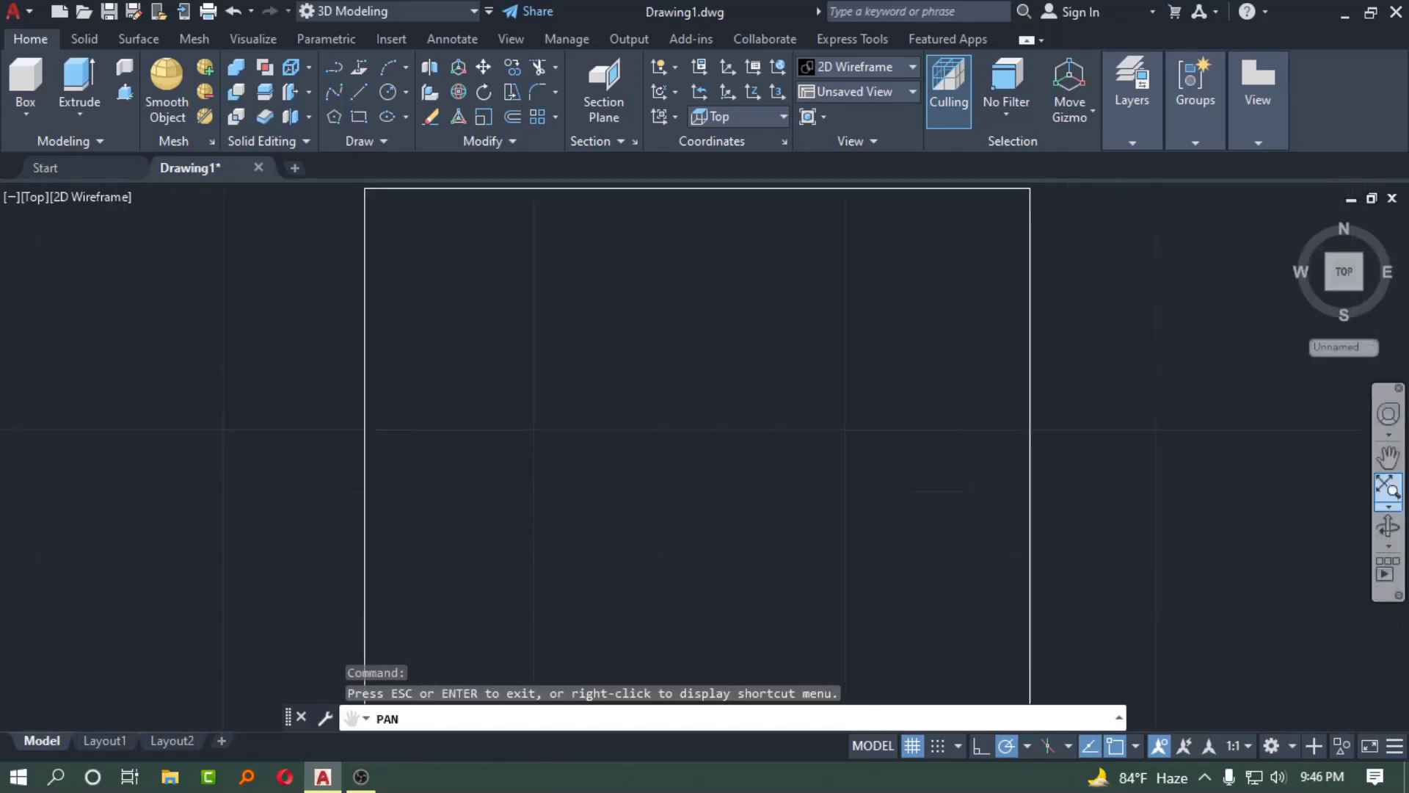
key(Escape)
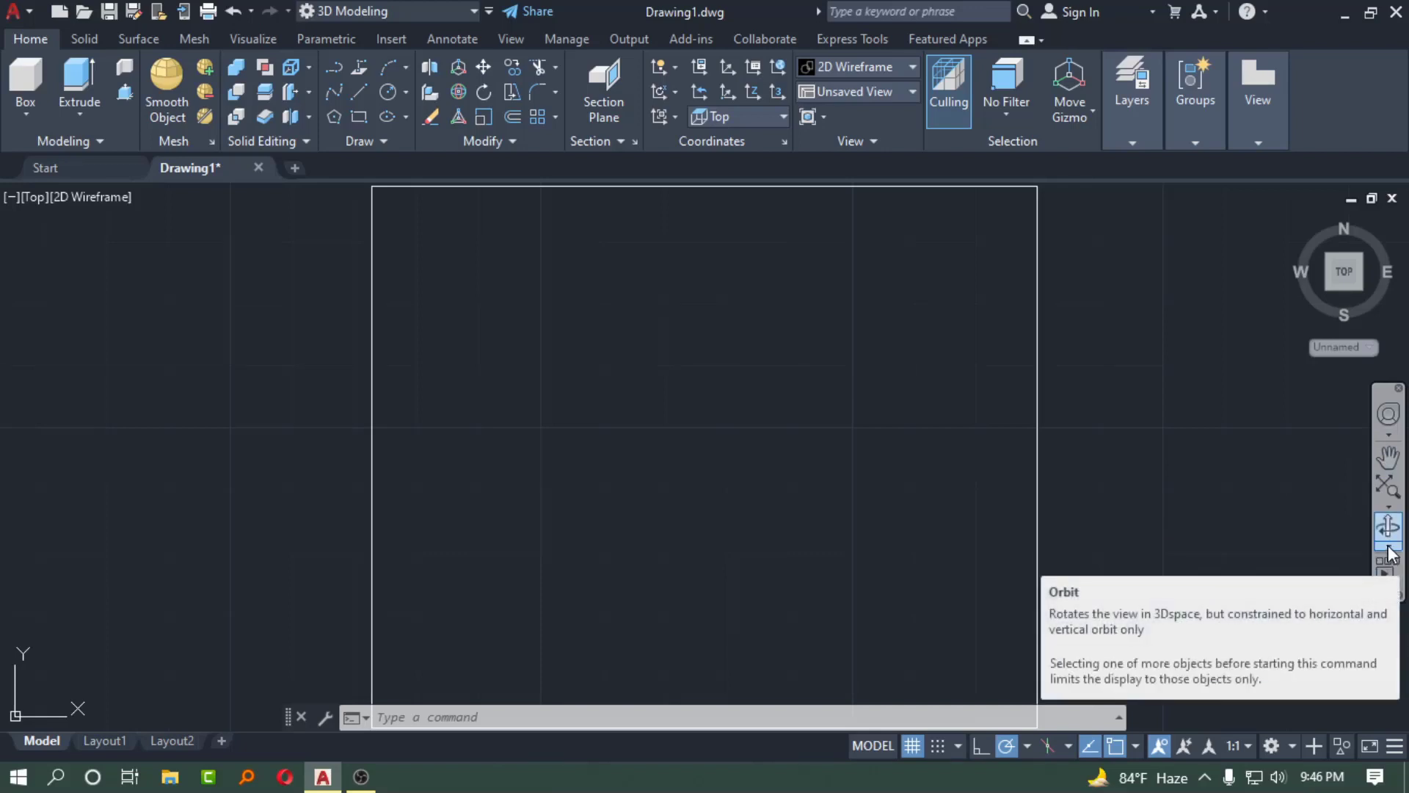
Orbit the view to see the flat rectangle as a 3D wireframe box from an oblique angle.
click(1388, 546)
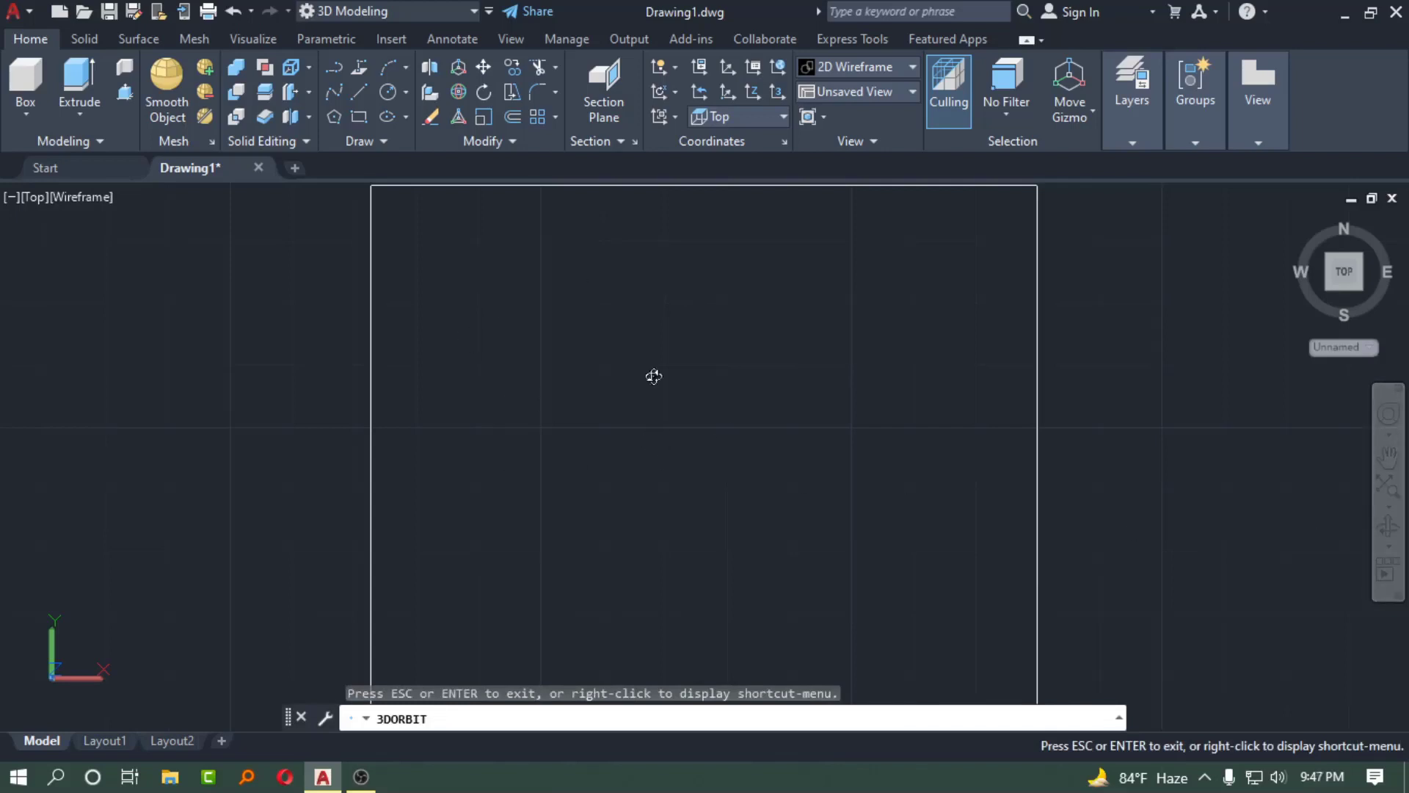
mouse_move(653, 376)
mouse_down()
mouse_move(585, 408)
mouse_move(580, 375)
mouse_move(616, 302)
mouse_move(749, 287)
mouse_move(888, 406)
mouse_move(962, 340)
mouse_move(944, 437)
mouse_move(812, 497)
mouse_move(742, 447)
mouse_move(789, 464)
mouse_up()
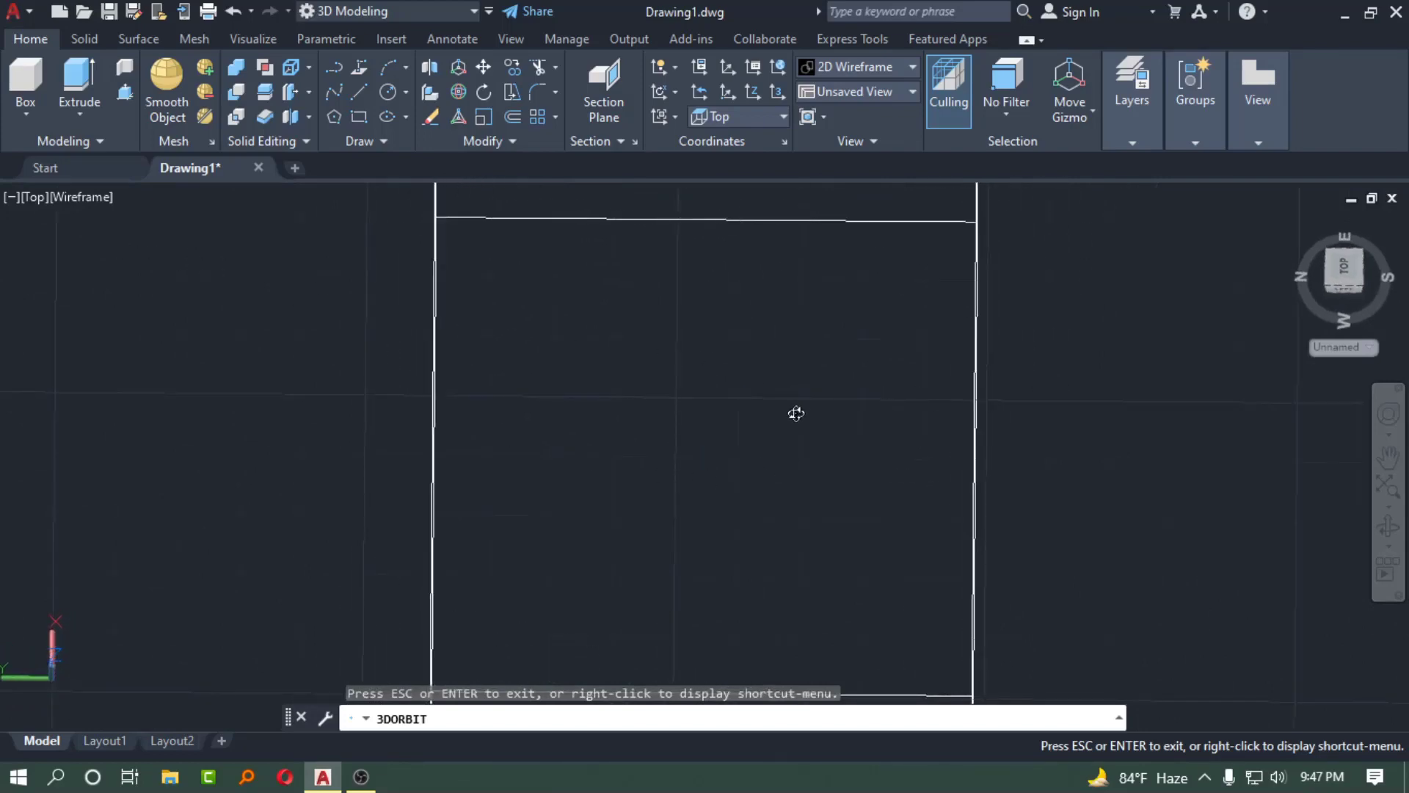
mouse_move(796, 413)
mouse_down()
mouse_move(717, 409)
mouse_move(736, 321)
mouse_move(628, 257)
mouse_move(613, 274)
mouse_move(698, 393)
mouse_move(740, 402)
mouse_move(670, 403)
mouse_move(531, 334)
mouse_move(572, 372)
mouse_move(677, 402)
mouse_move(793, 330)
mouse_move(913, 309)
mouse_move(868, 472)
mouse_move(896, 481)
mouse_move(802, 479)
mouse_move(560, 299)
mouse_move(1013, 409)
mouse_move(641, 471)
mouse_move(909, 360)
mouse_move(994, 390)
mouse_move(777, 405)
mouse_move(871, 365)
mouse_move(1110, 375)
mouse_move(1135, 403)
mouse_up()
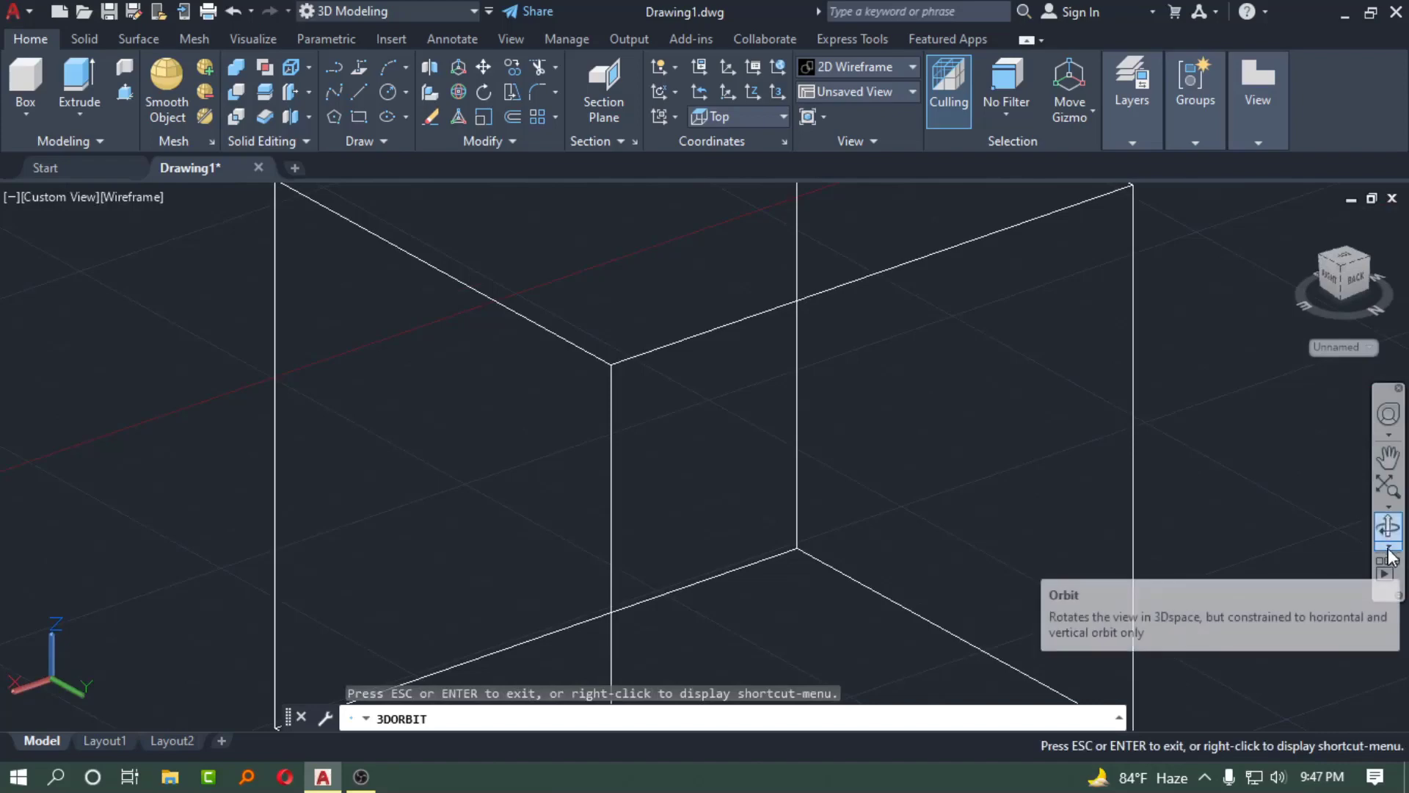
click(1389, 552)
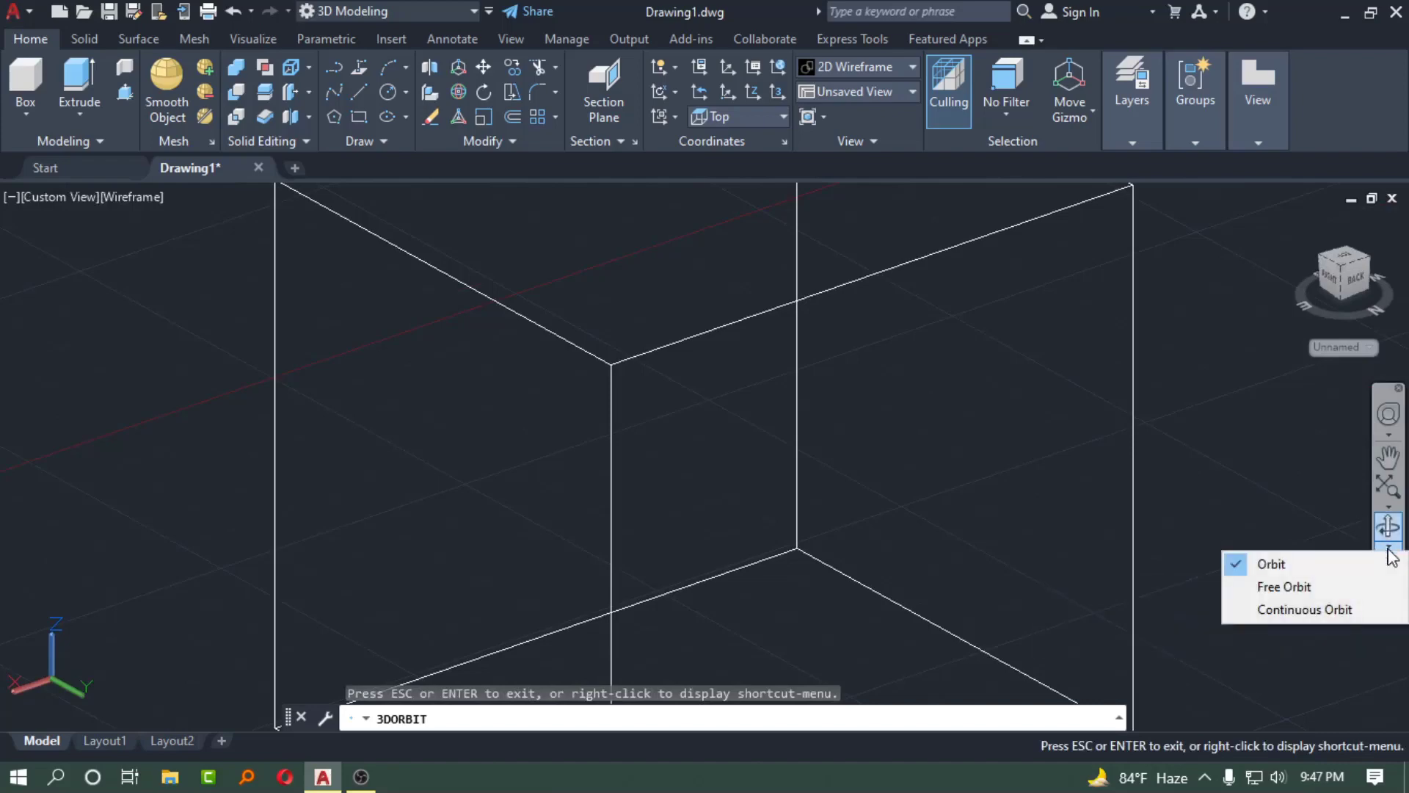
Switch to Free Orbit and tumble the wireframe box to a new angle.
click(1283, 587)
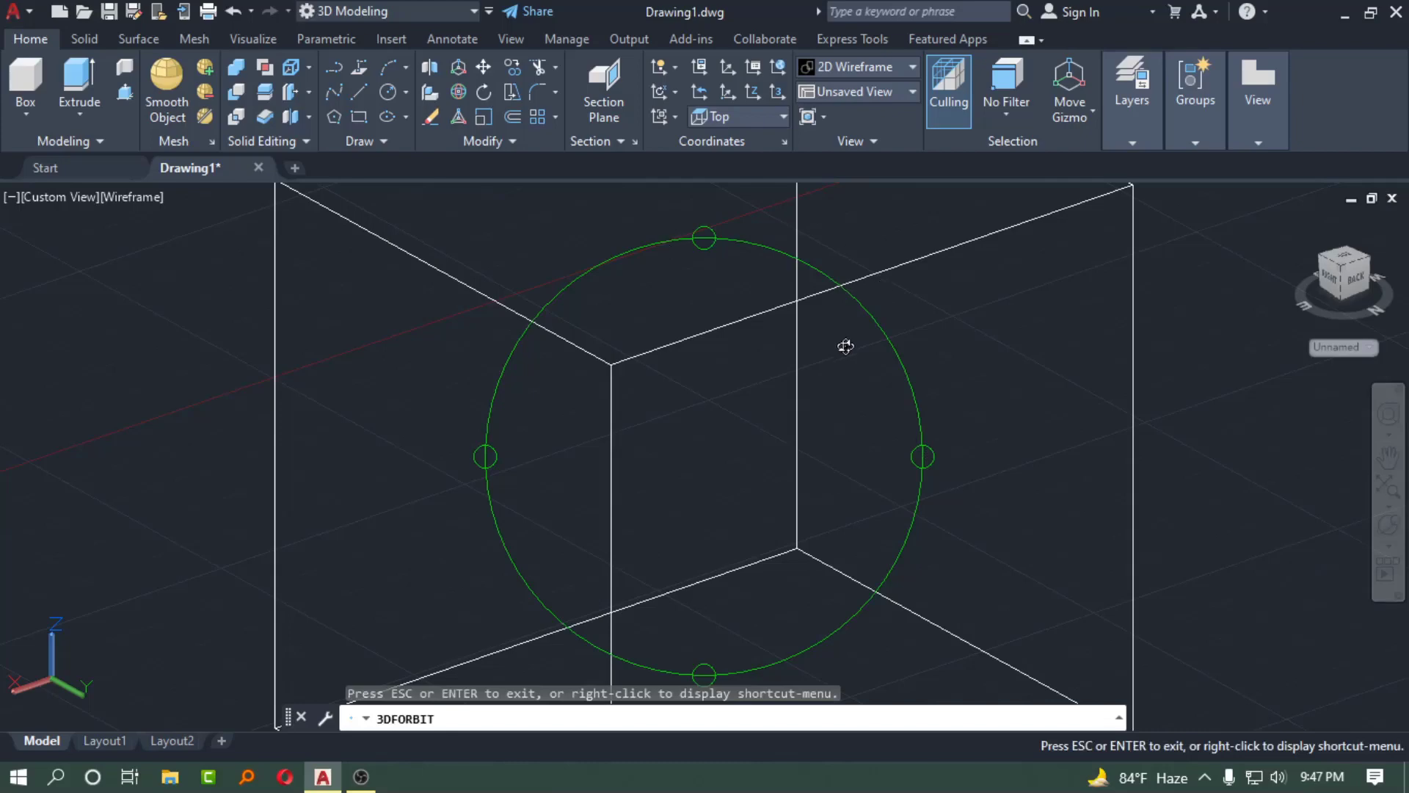
mouse_move(941, 453)
mouse_down()
mouse_move(994, 456)
mouse_move(1081, 374)
mouse_move(984, 322)
mouse_up()
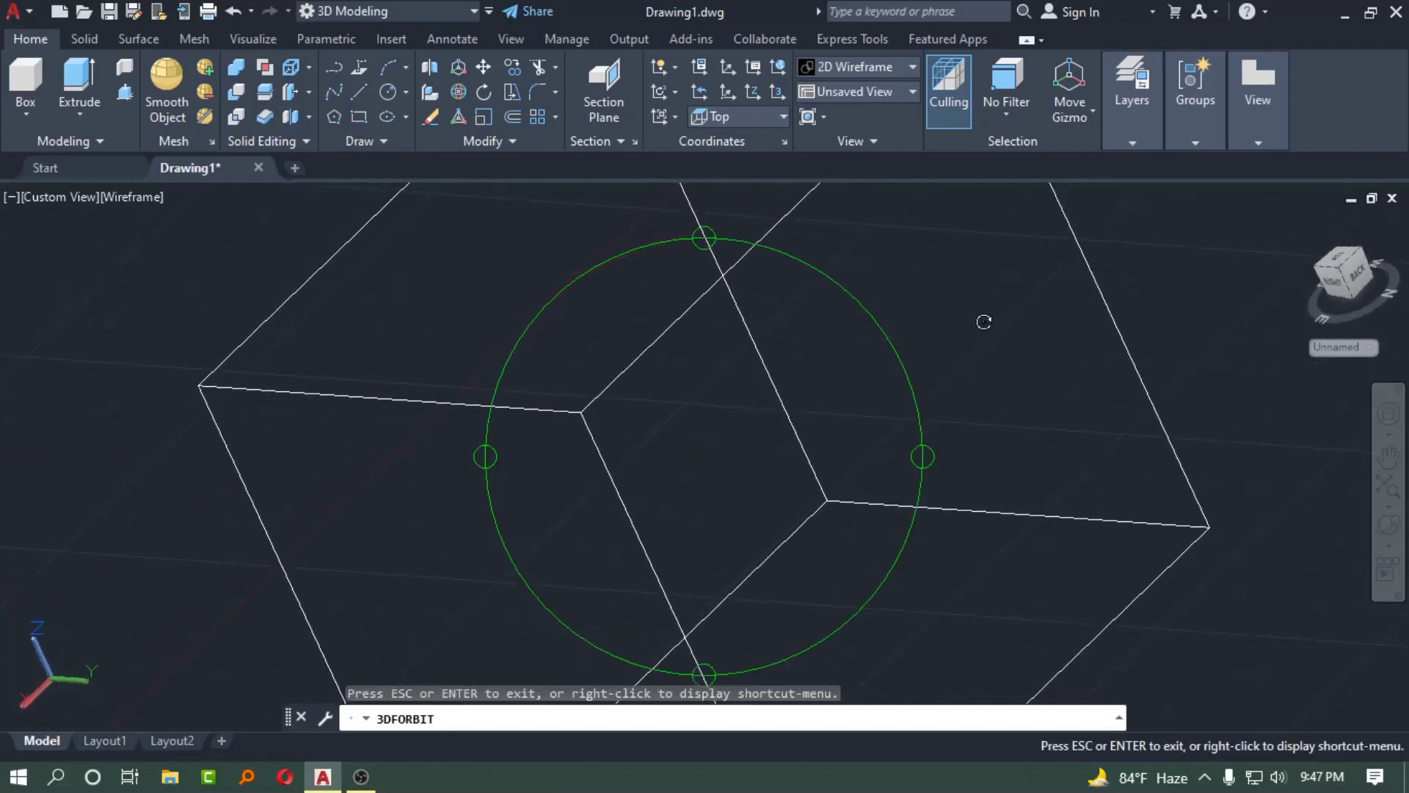
mouse_move(672, 197)
mouse_down()
mouse_move(777, 217)
mouse_move(871, 333)
mouse_move(877, 491)
mouse_move(811, 299)
mouse_move(727, 439)
mouse_move(759, 440)
mouse_move(748, 494)
mouse_move(617, 465)
mouse_move(549, 292)
mouse_move(412, 381)
mouse_move(780, 510)
mouse_move(884, 418)
mouse_move(1406, 594)
mouse_up()
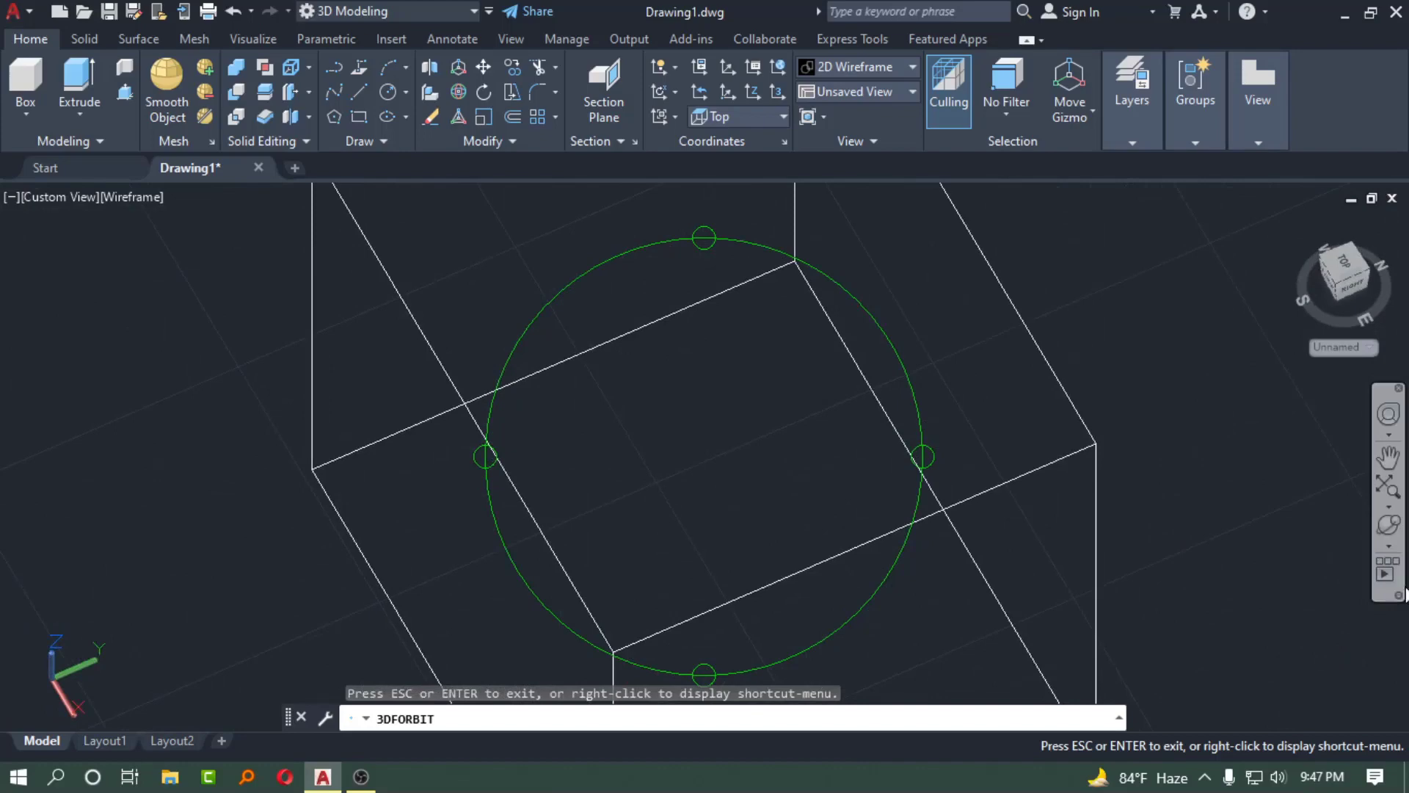
Orbit the box to a front-facing view with constrained Orbit, then roll it again in Free Orbit.
click(1398, 546)
click(1299, 565)
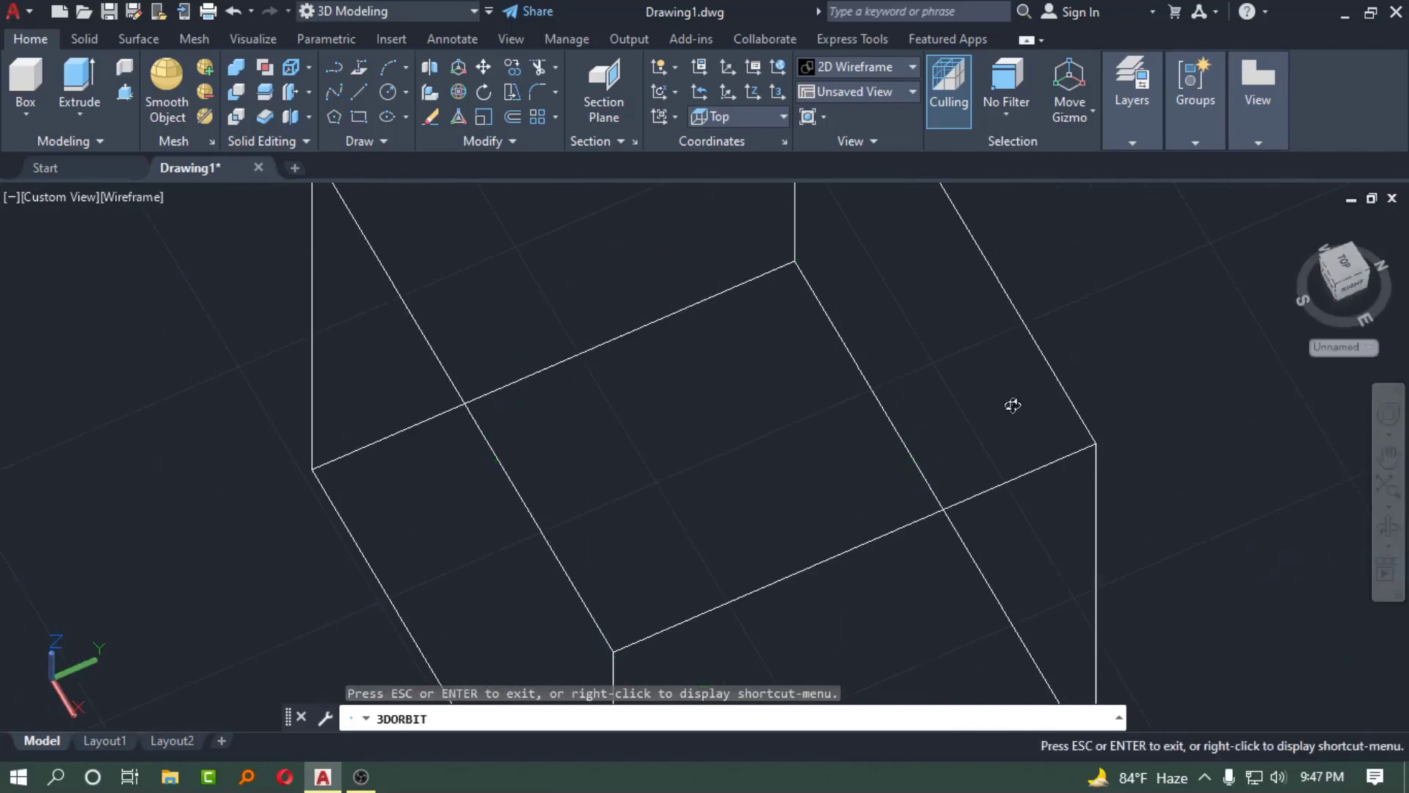
mouse_move(1013, 405)
mouse_down()
mouse_move(579, 421)
mouse_move(450, 337)
mouse_move(336, 414)
mouse_move(858, 535)
mouse_move(679, 456)
mouse_move(702, 456)
mouse_move(258, 386)
mouse_move(834, 389)
mouse_move(862, 582)
mouse_move(1274, 418)
mouse_move(1295, 497)
mouse_up()
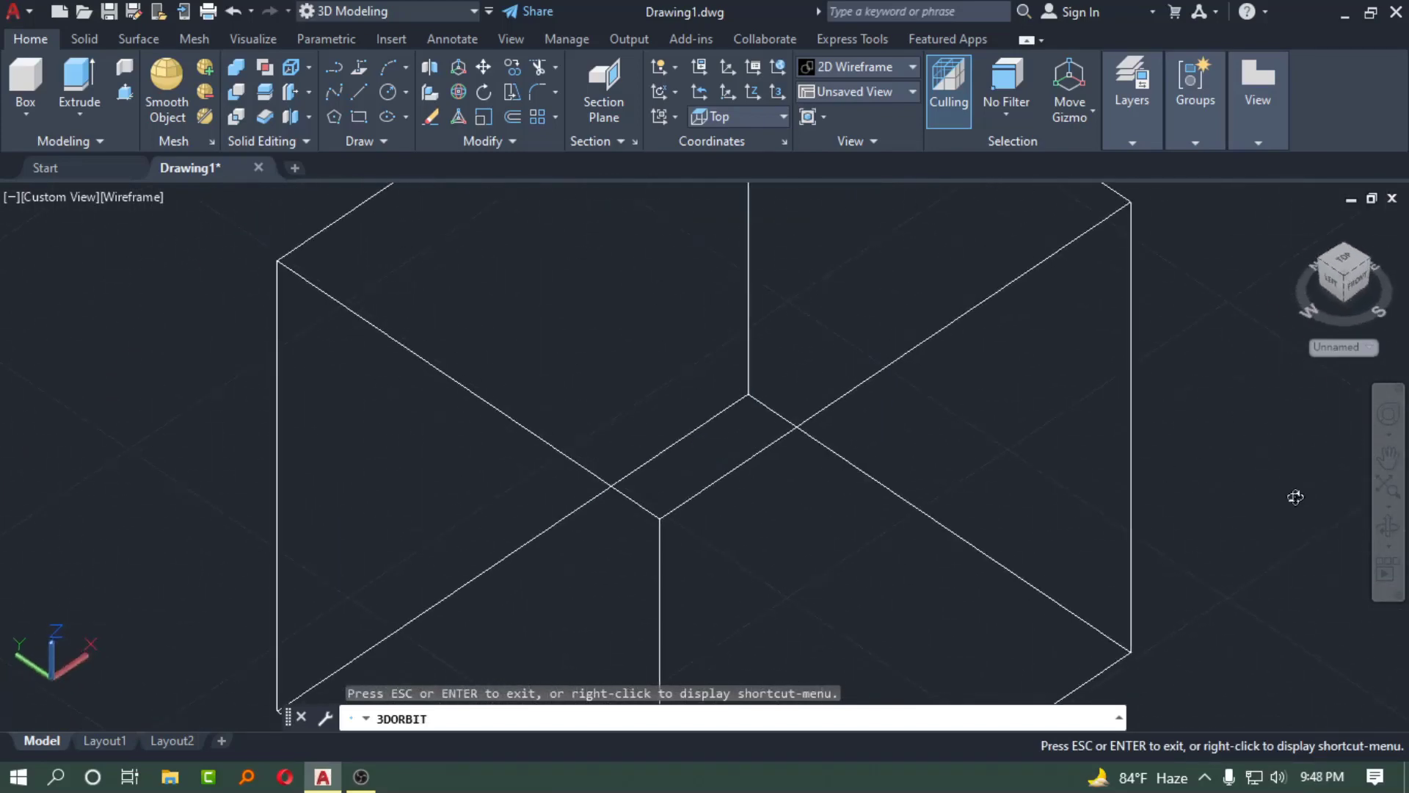
click(1389, 544)
click(1328, 588)
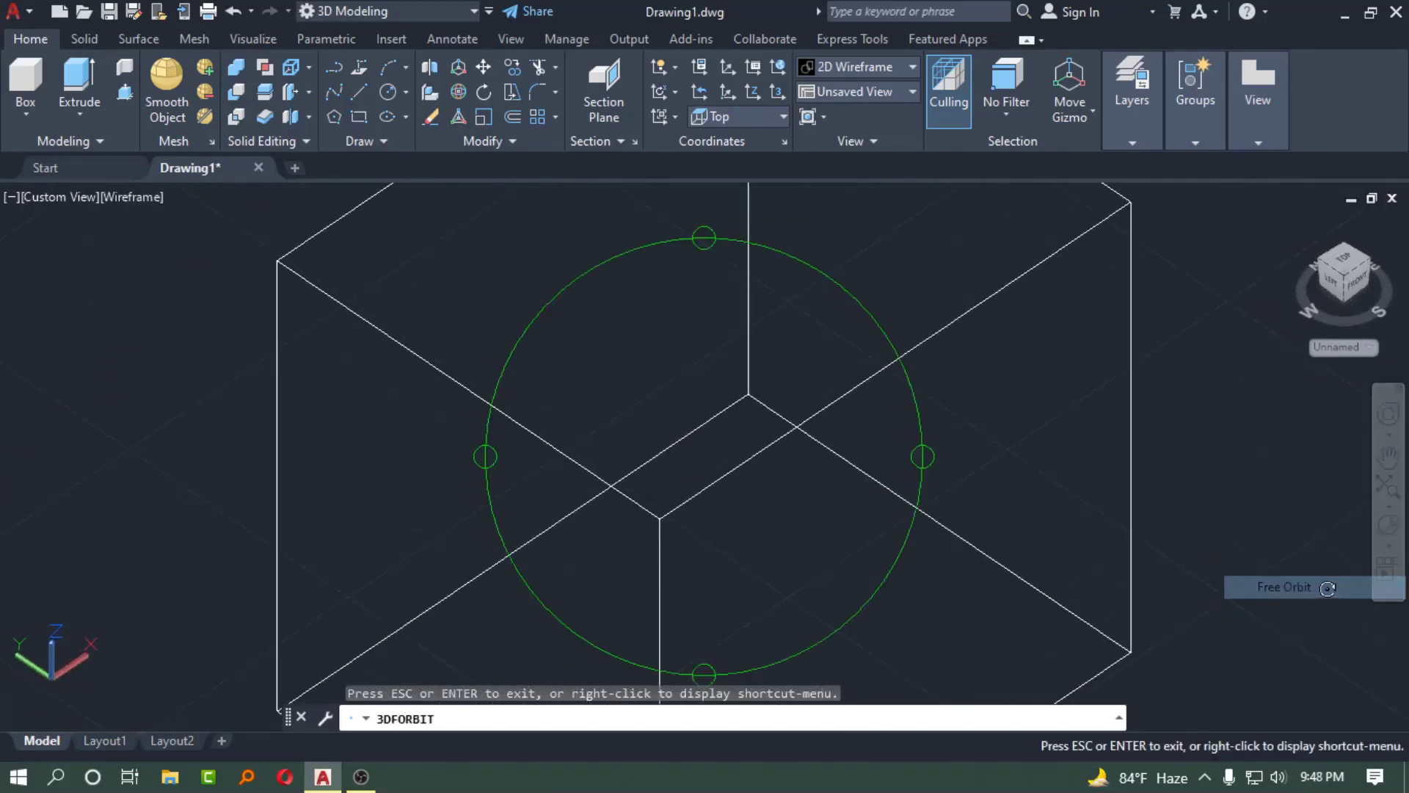
mouse_move(1143, 276)
mouse_down()
mouse_move(1116, 418)
mouse_move(994, 619)
mouse_move(768, 641)
mouse_move(674, 290)
mouse_move(658, 362)
mouse_move(811, 497)
mouse_move(783, 472)
mouse_move(822, 232)
mouse_move(927, 327)
mouse_move(840, 535)
mouse_move(704, 460)
mouse_move(705, 626)
mouse_move(734, 469)
mouse_move(1050, 570)
mouse_move(827, 364)
mouse_up()
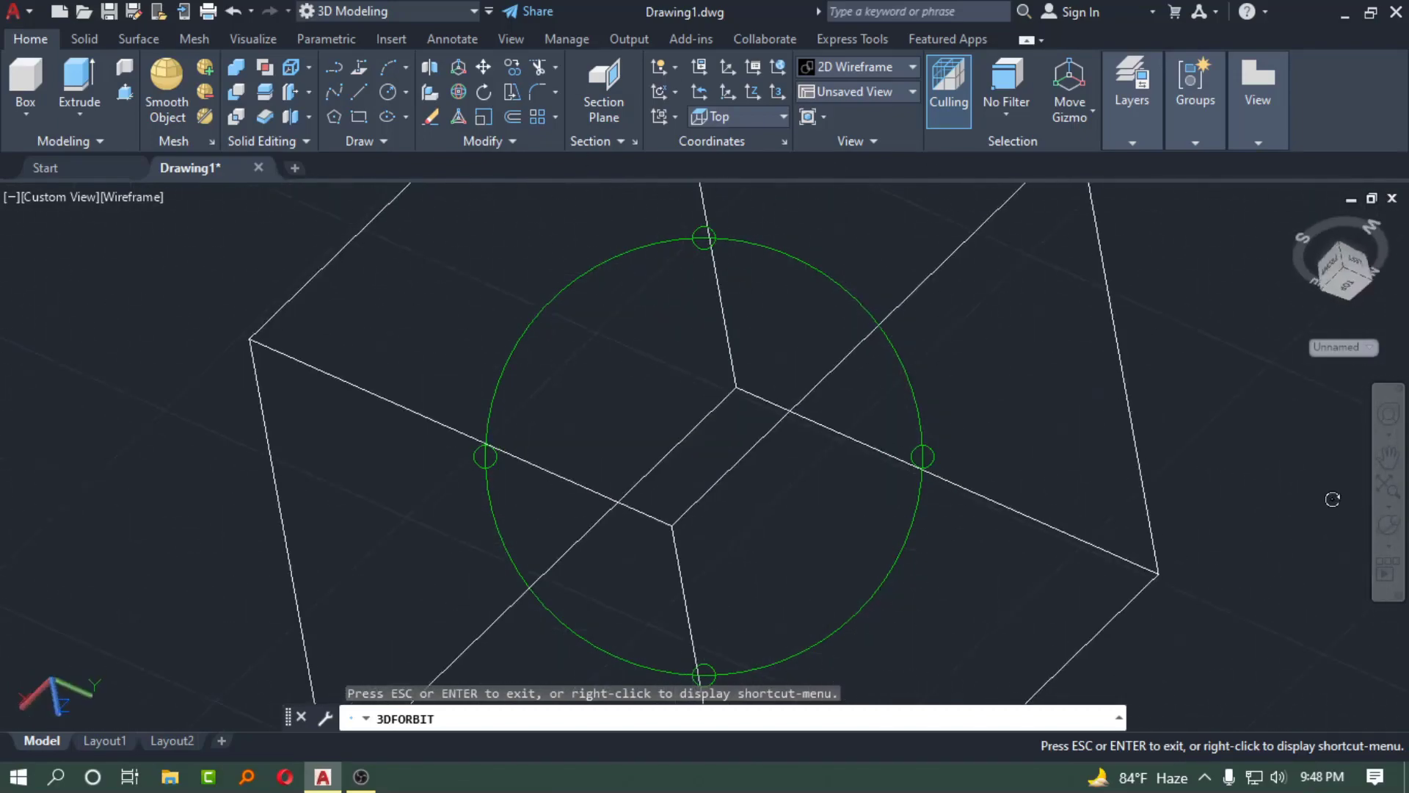
click(1388, 546)
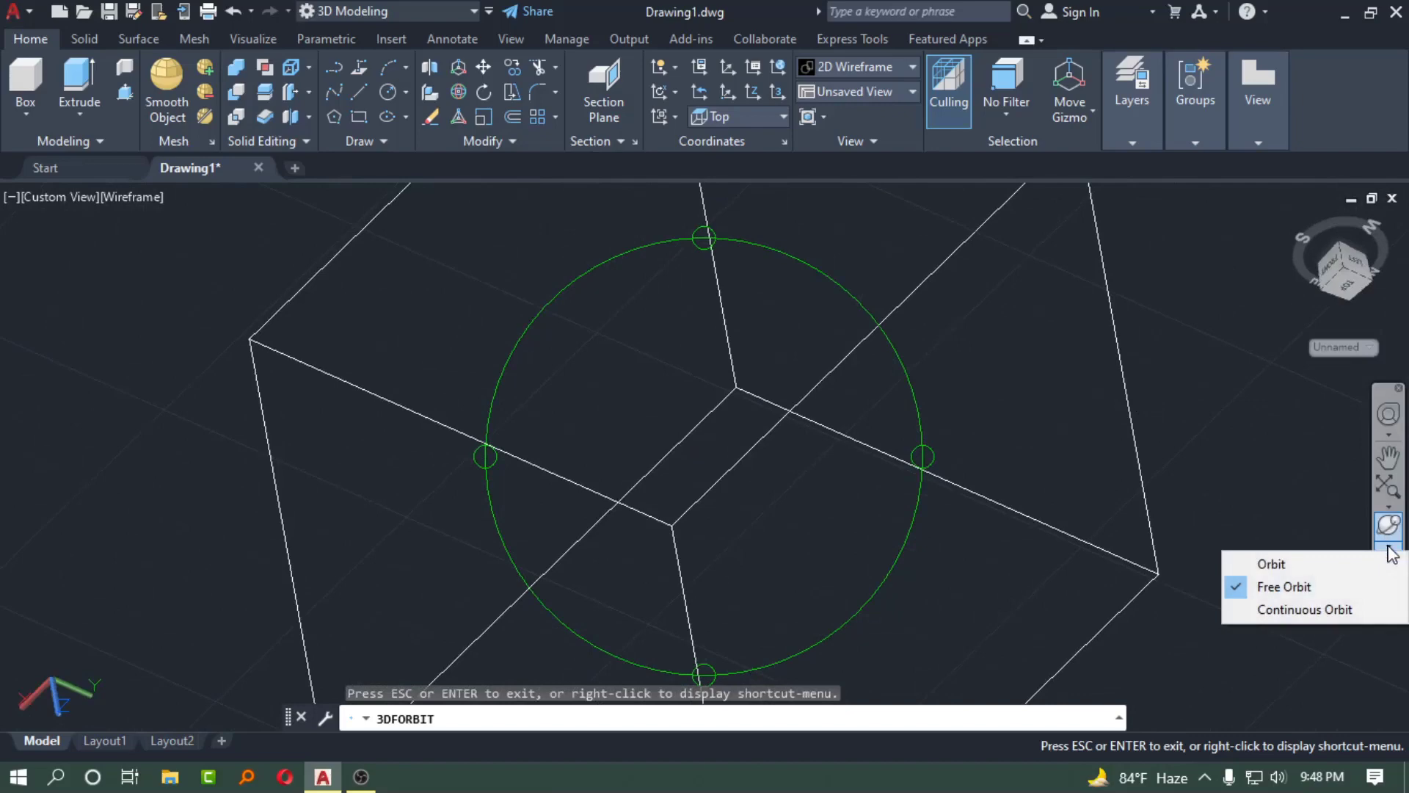
Switch to Continuous Orbit and start the wireframe box spinning with a short drag.
click(1323, 616)
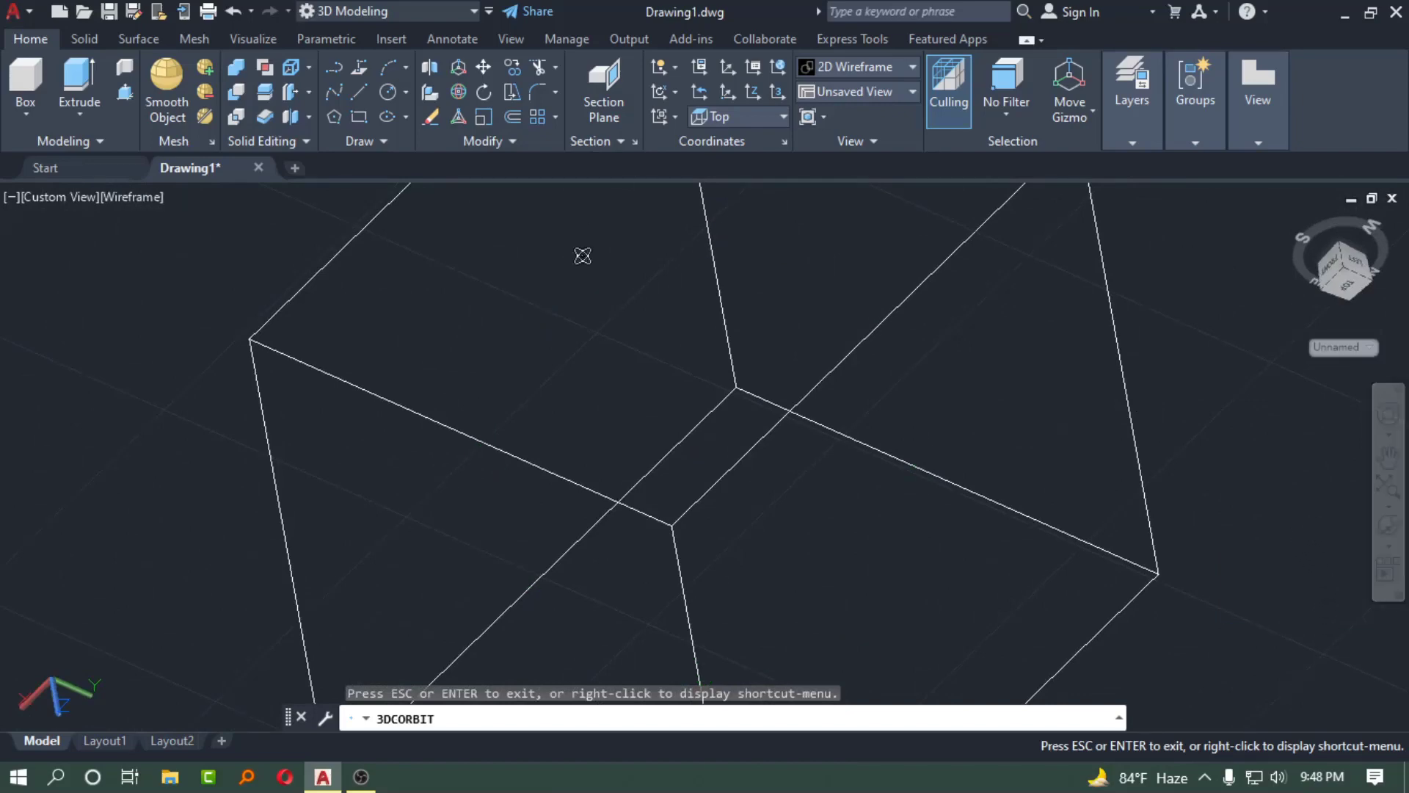
drag(660, 298, 680, 299)
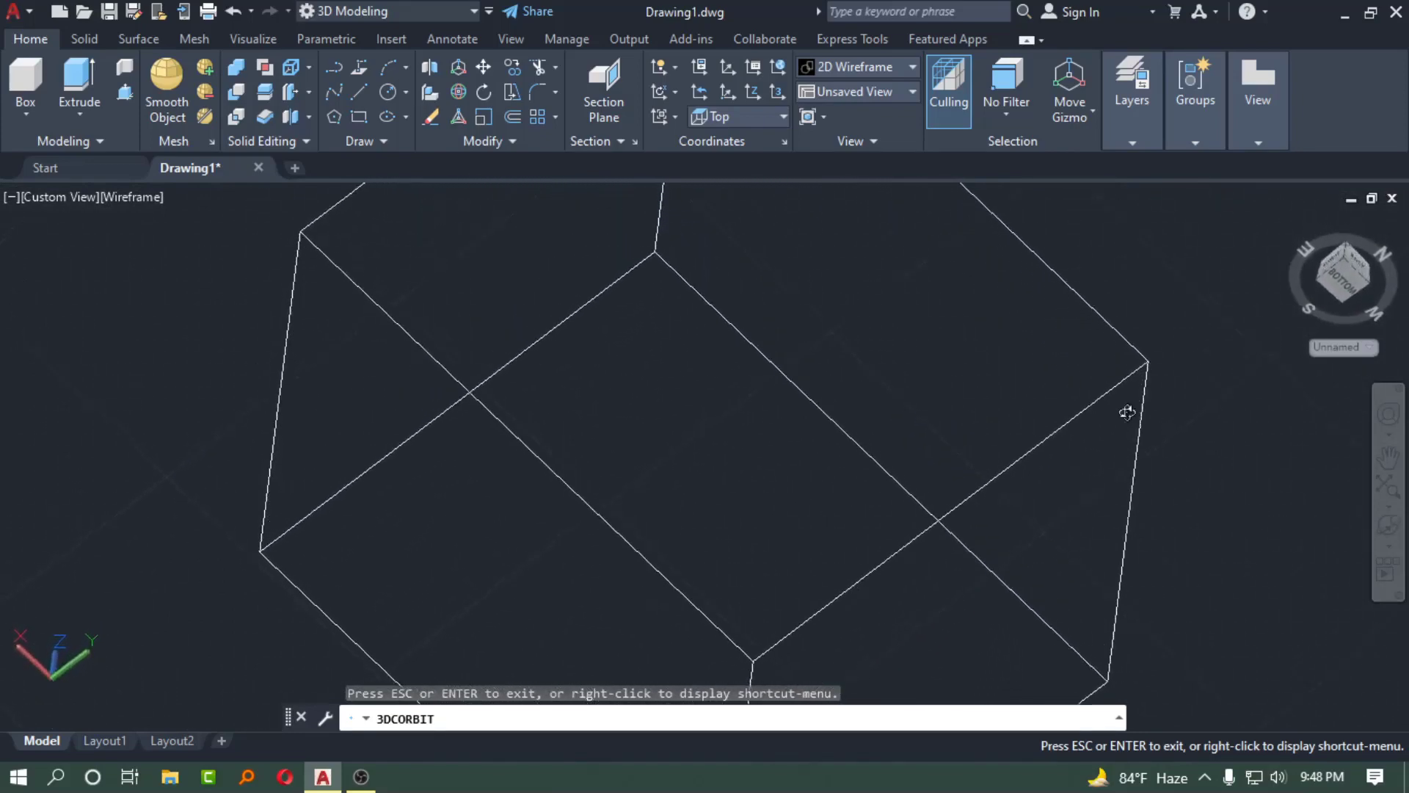
click(1381, 546)
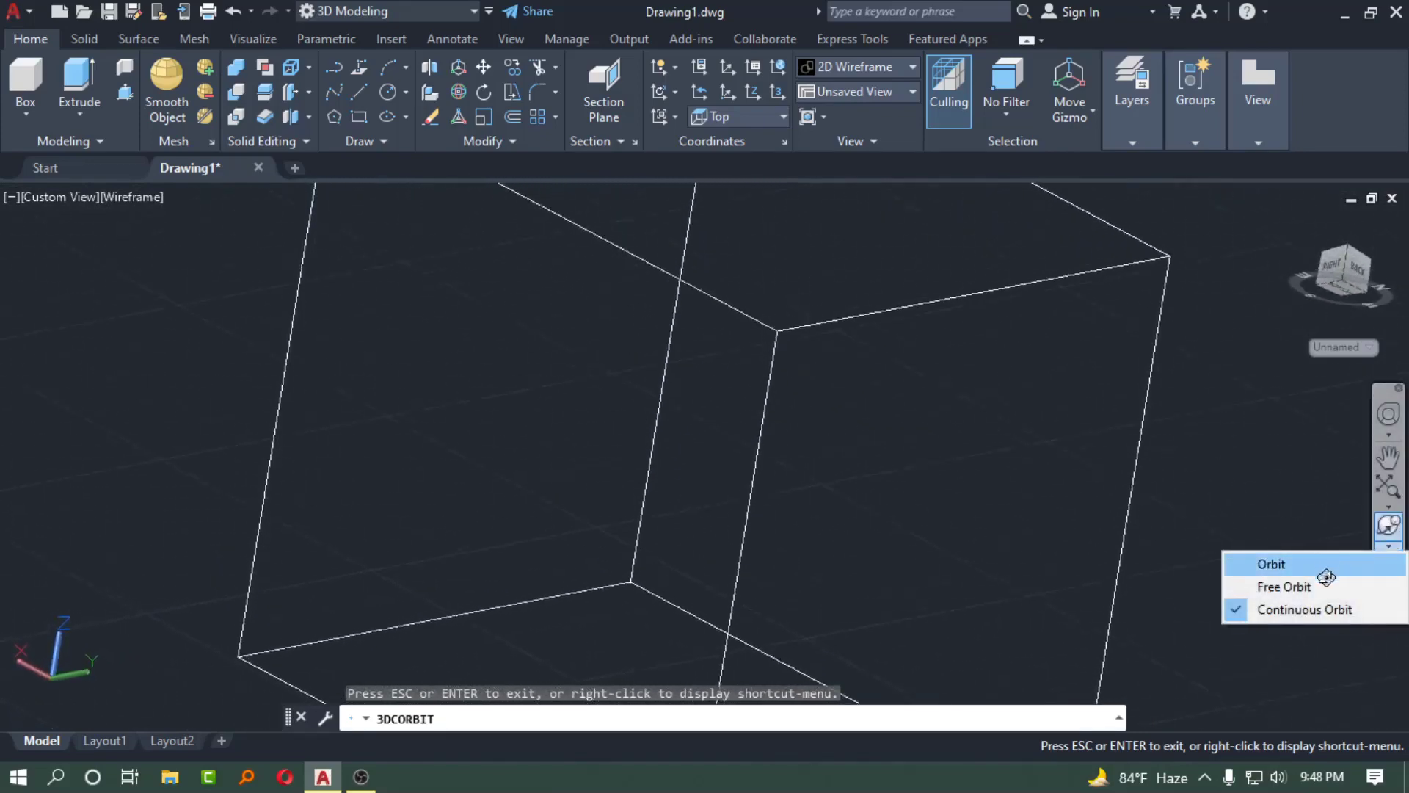
Switch back to standard Orbit and end orbiting, freezing the cube at its oblique angle.
click(1384, 563)
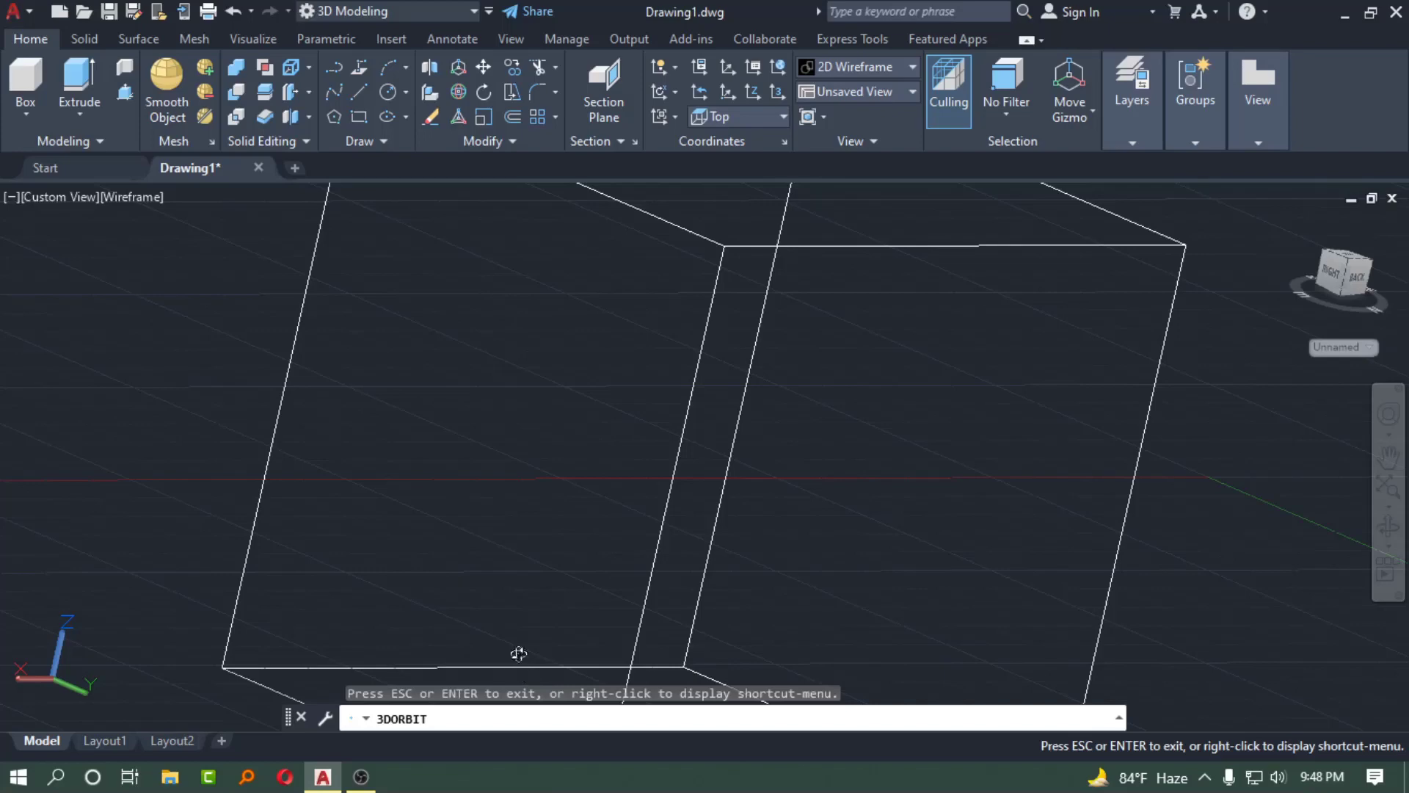
key(Escape)
key(Escape)
key(Escape)
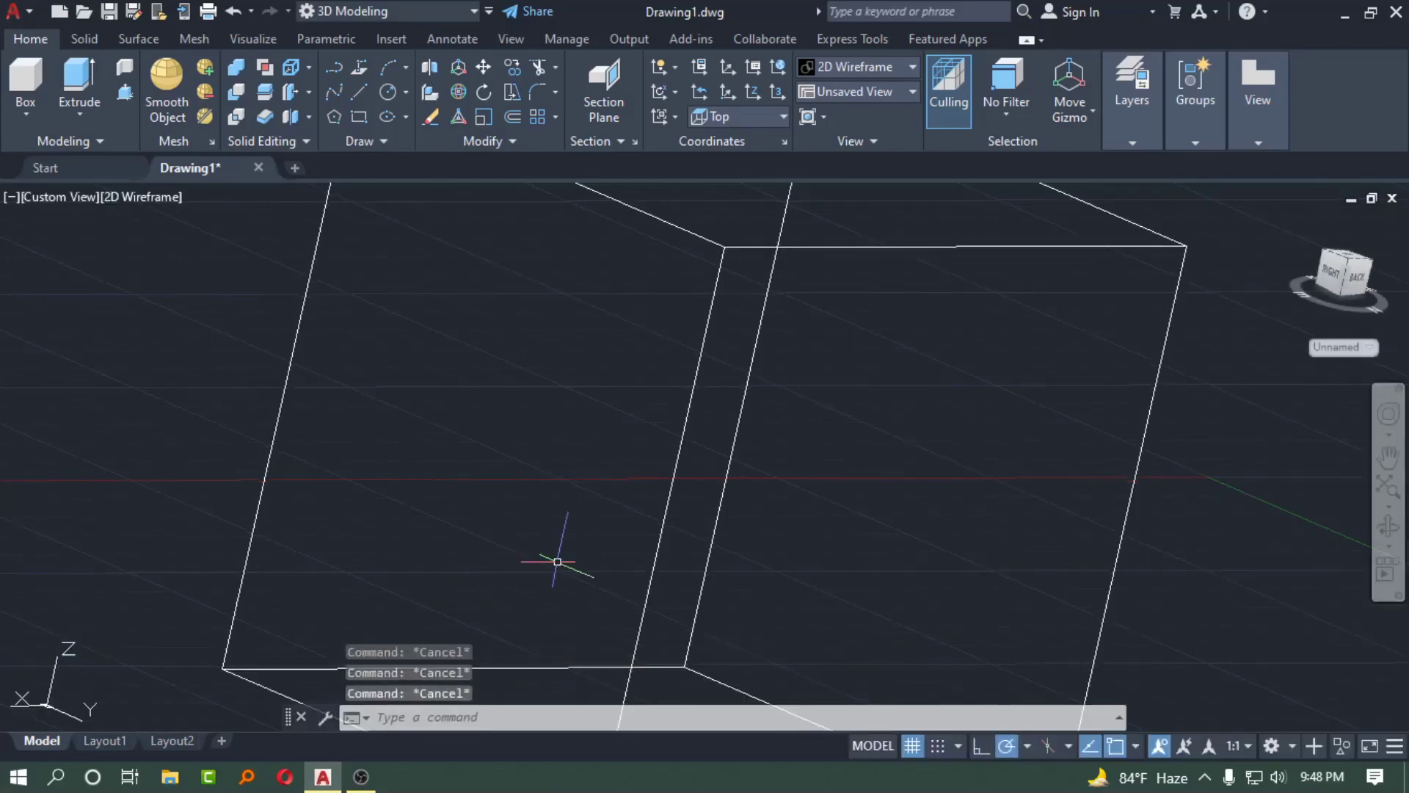
Set the viewport to the Top preset view and show the ShowMotion controls.
click(63, 193)
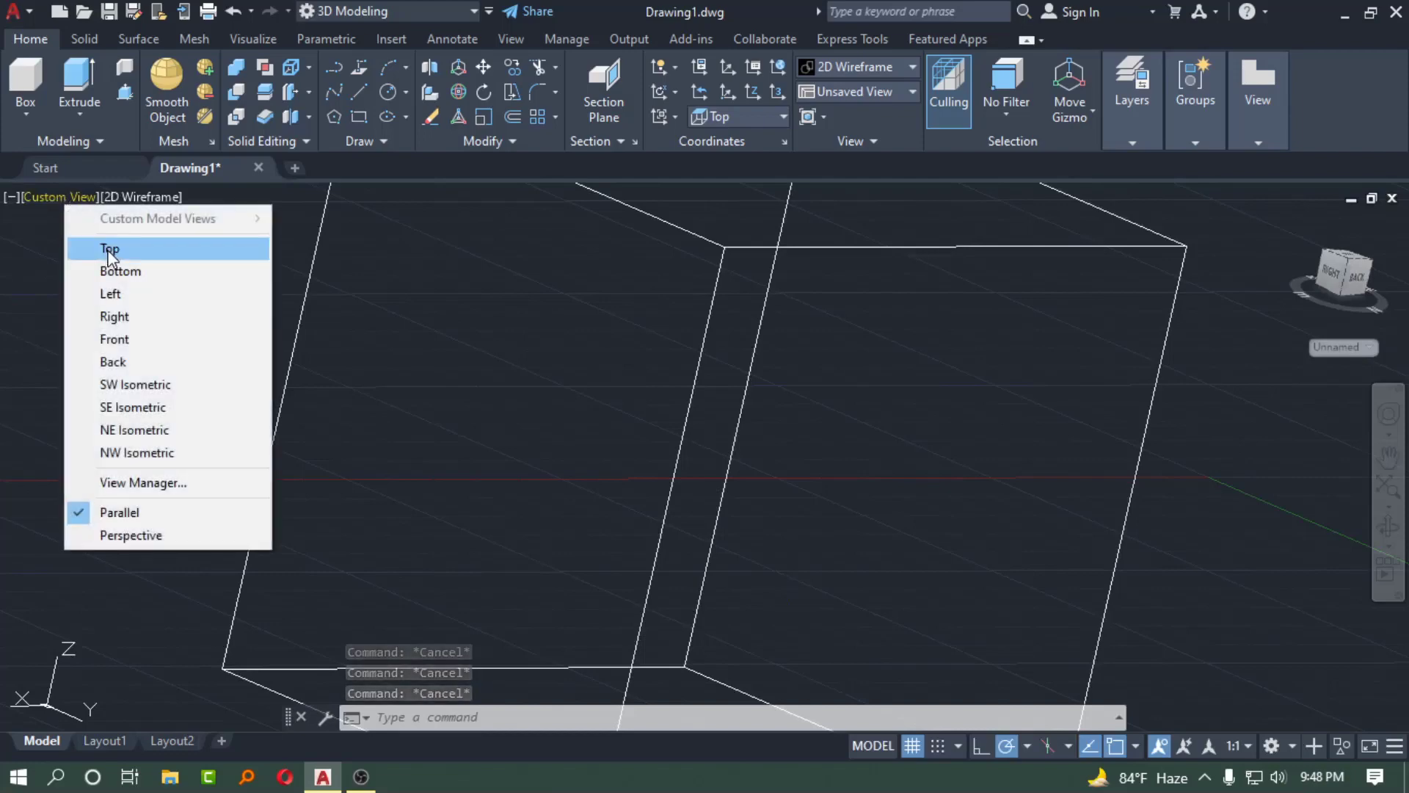
click(108, 244)
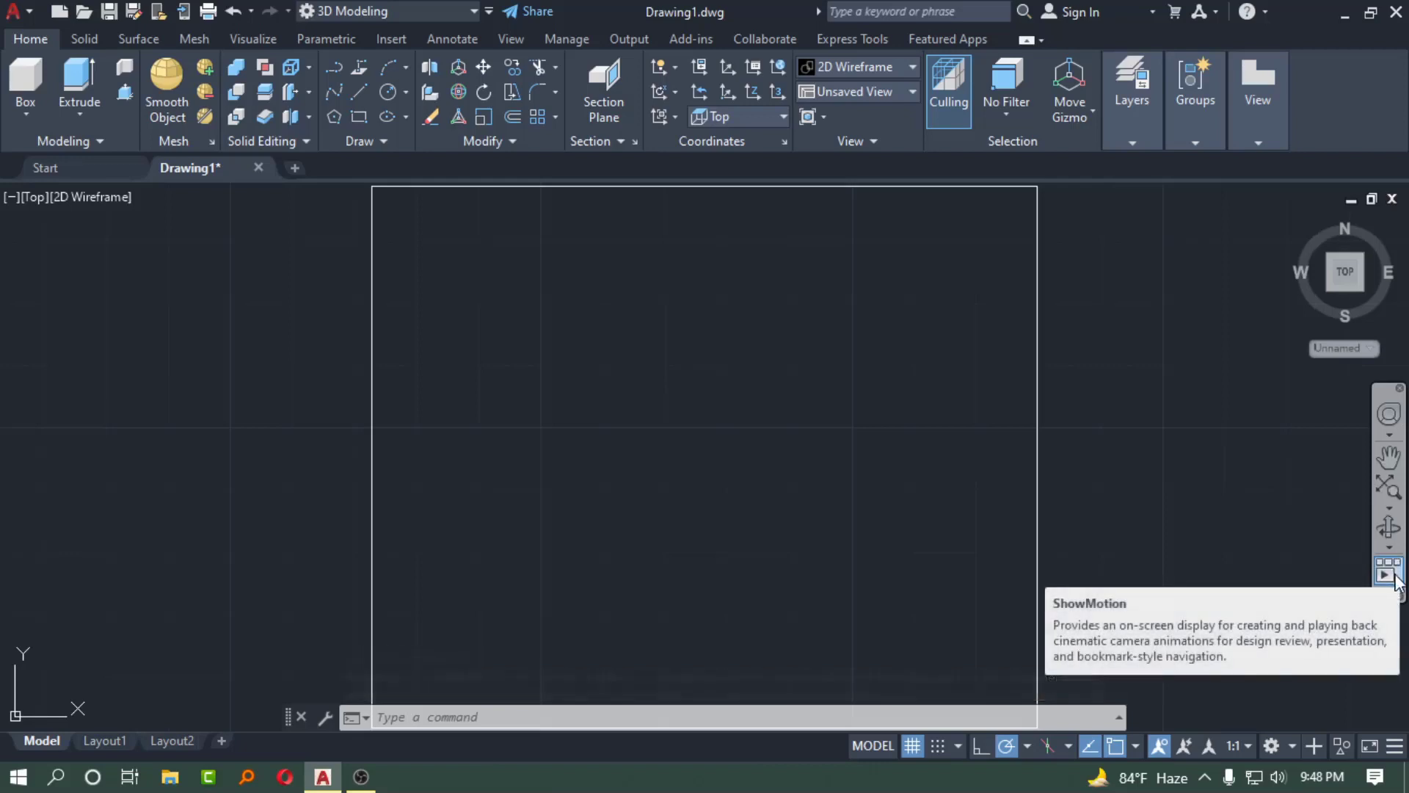
click(1394, 577)
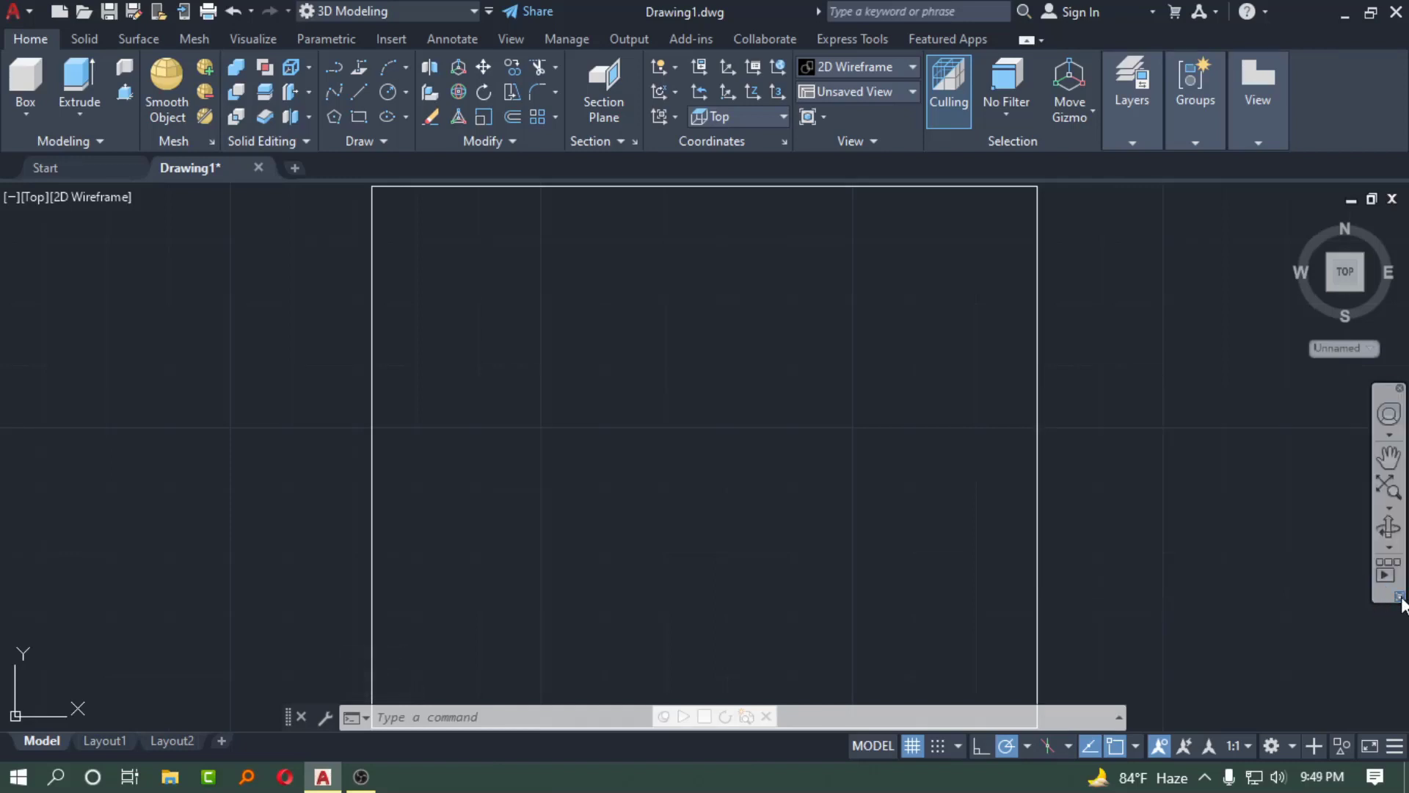
click(1399, 597)
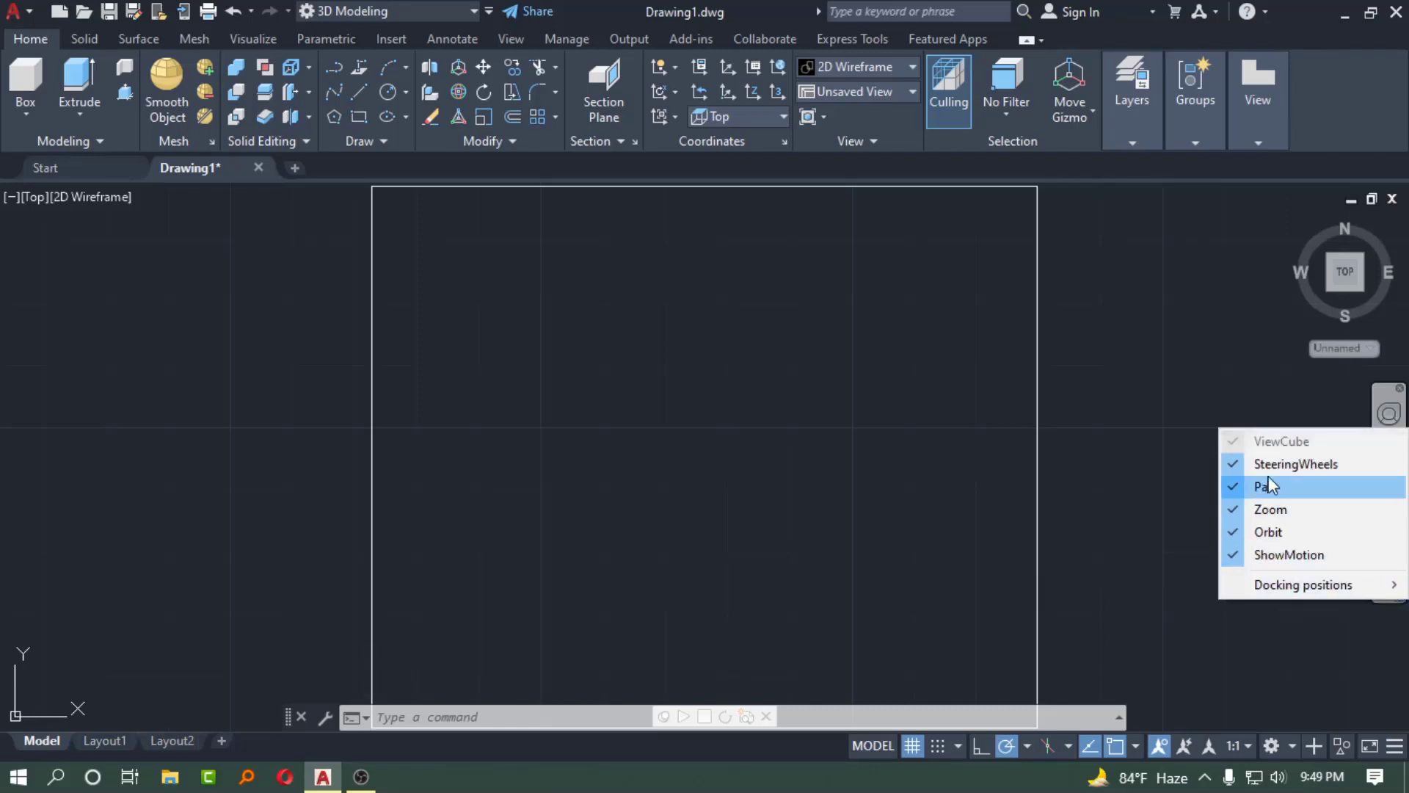
click(1397, 613)
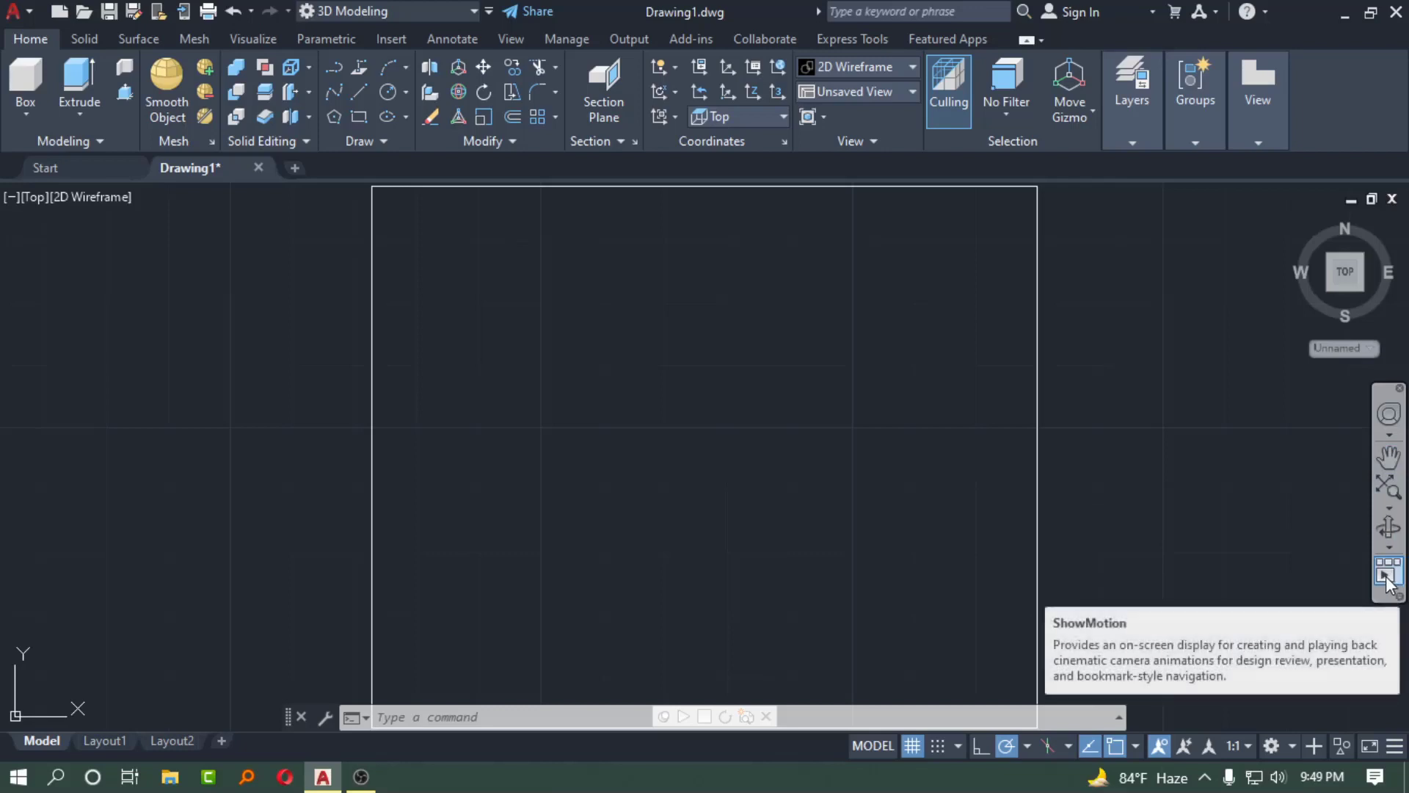
click(1401, 598)
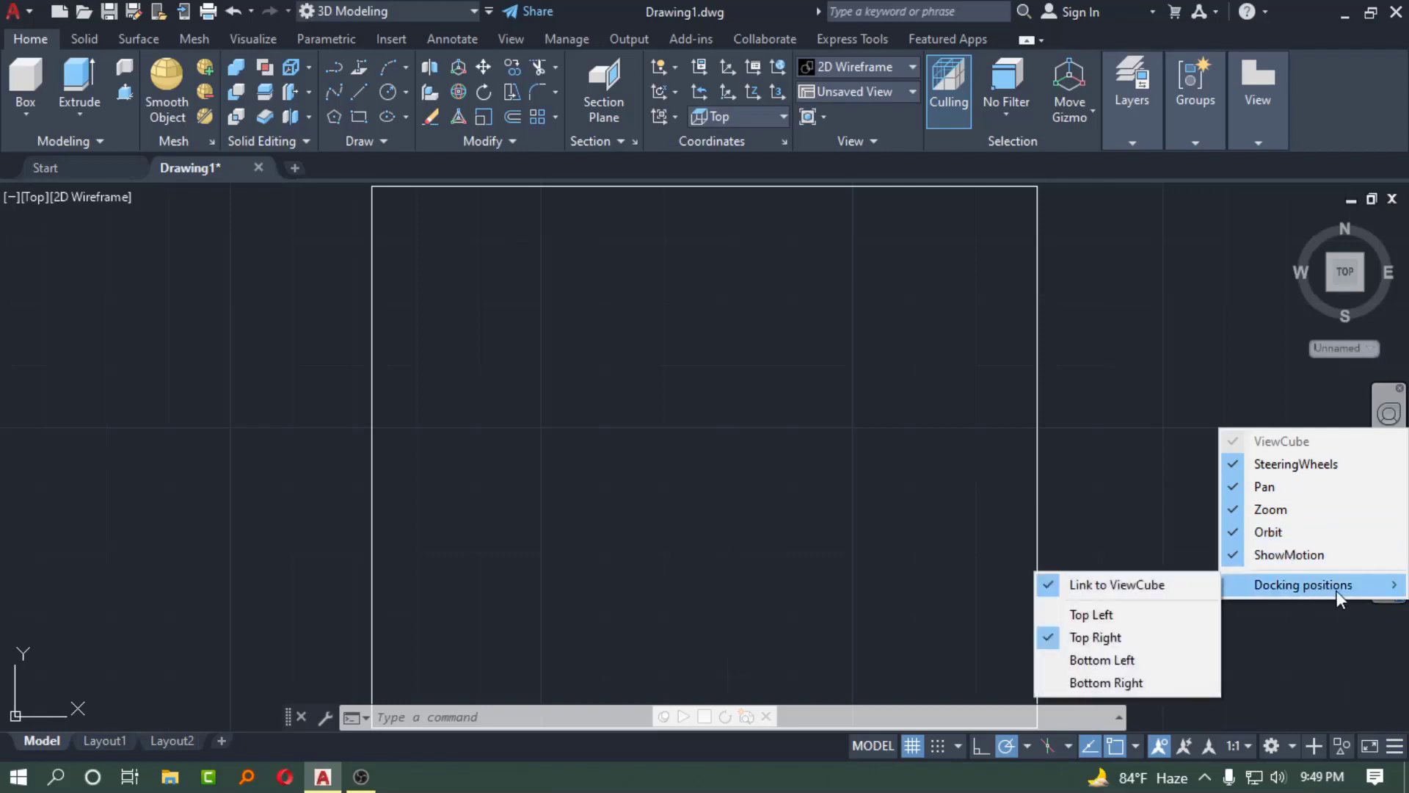
mouse_move(1304, 584)
click(1097, 587)
click(1400, 607)
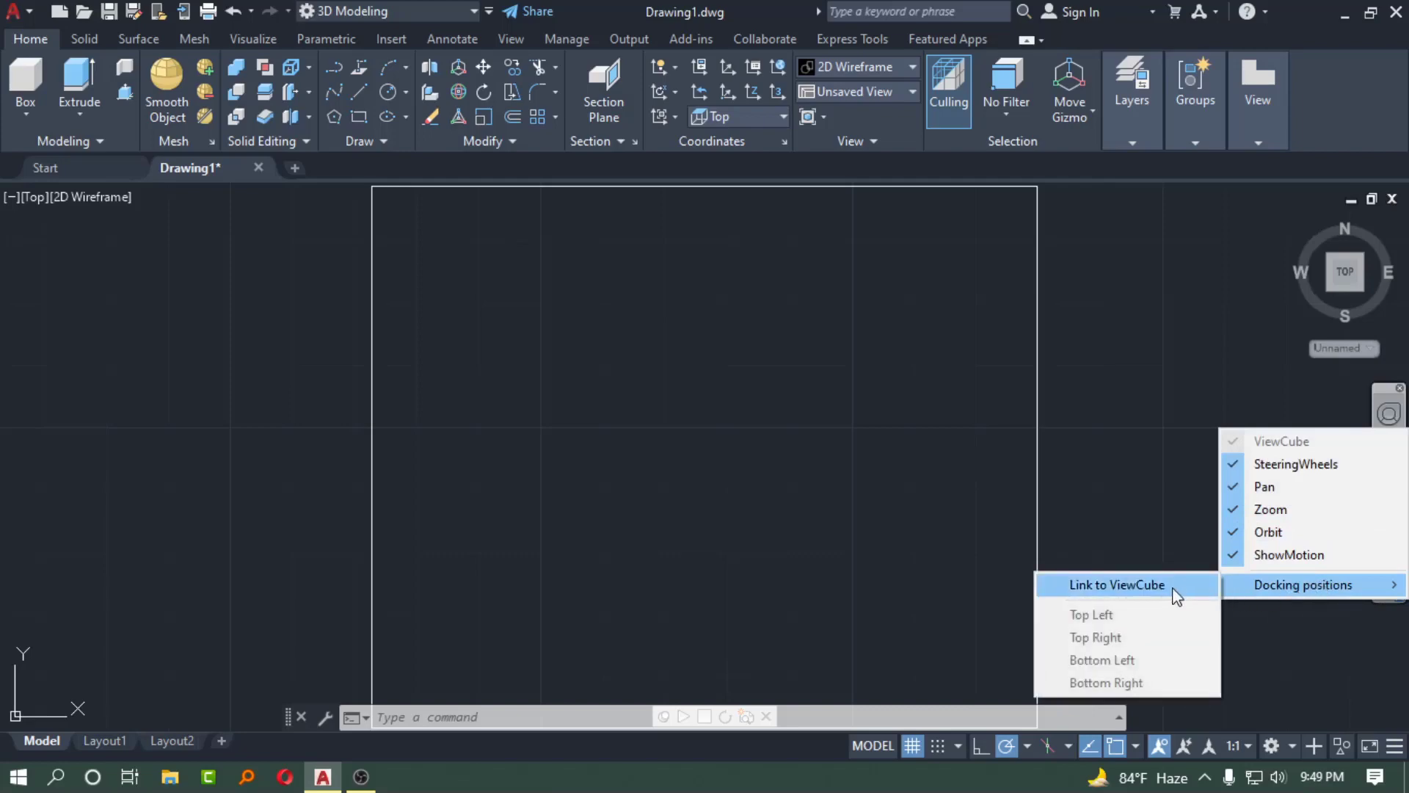
click(1122, 587)
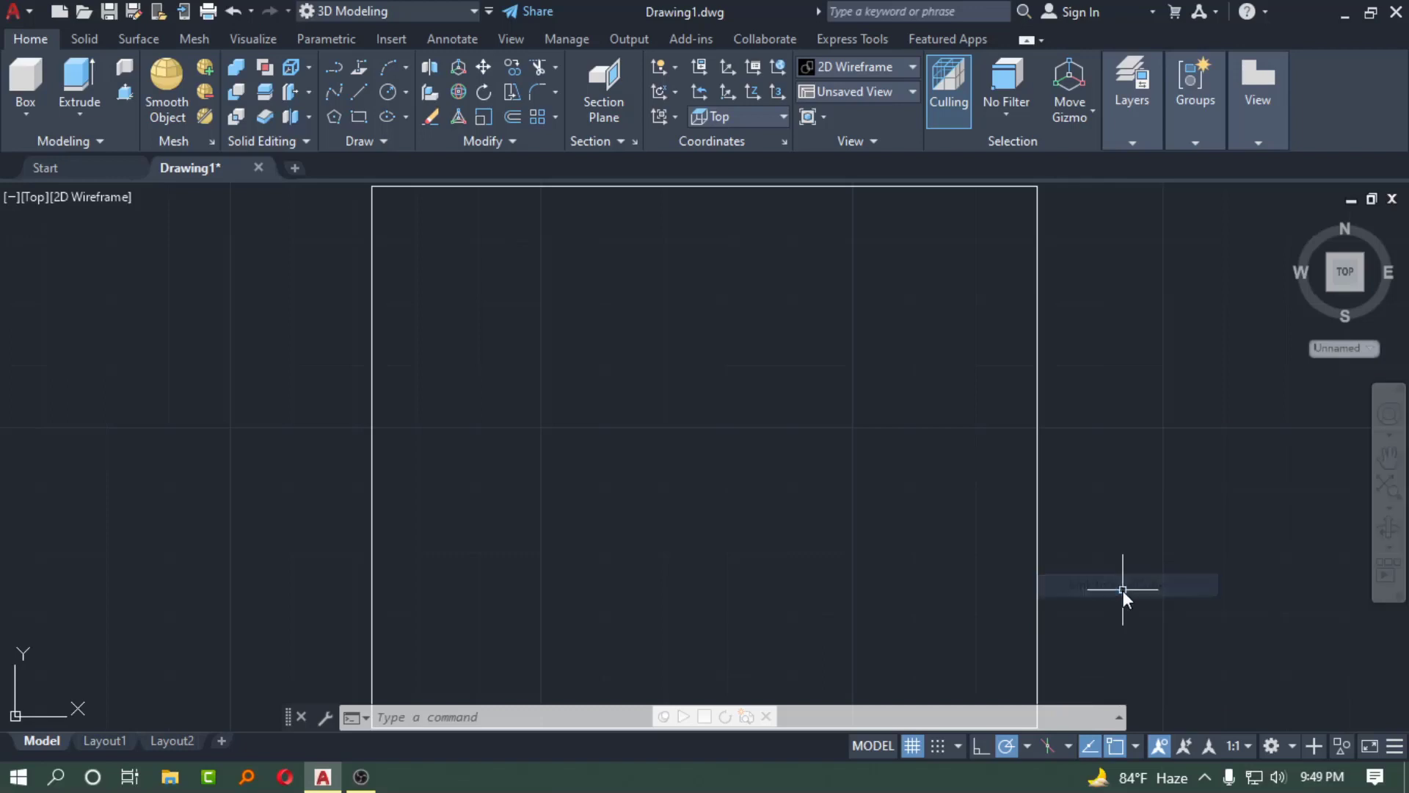
click(1400, 598)
mouse_move(1304, 584)
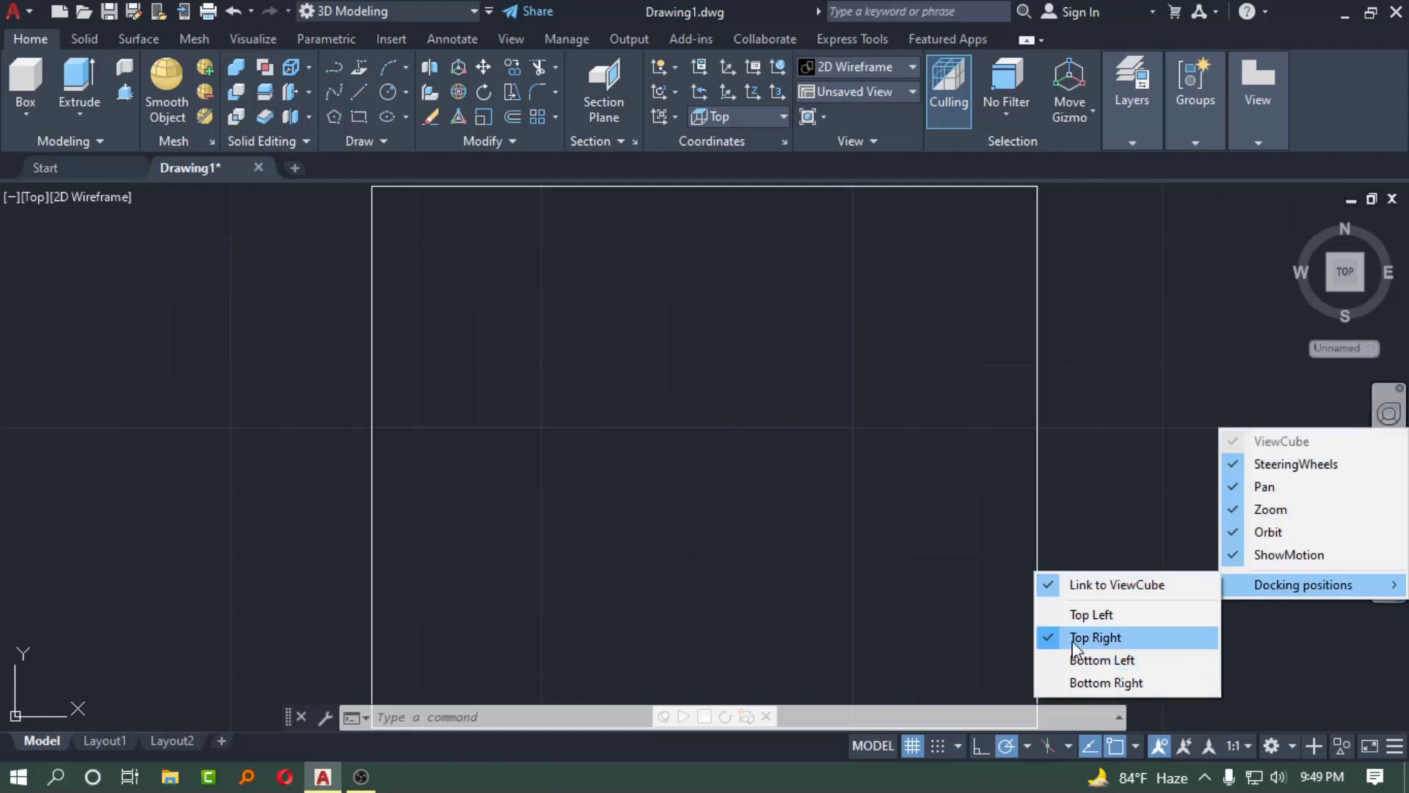
click(1385, 395)
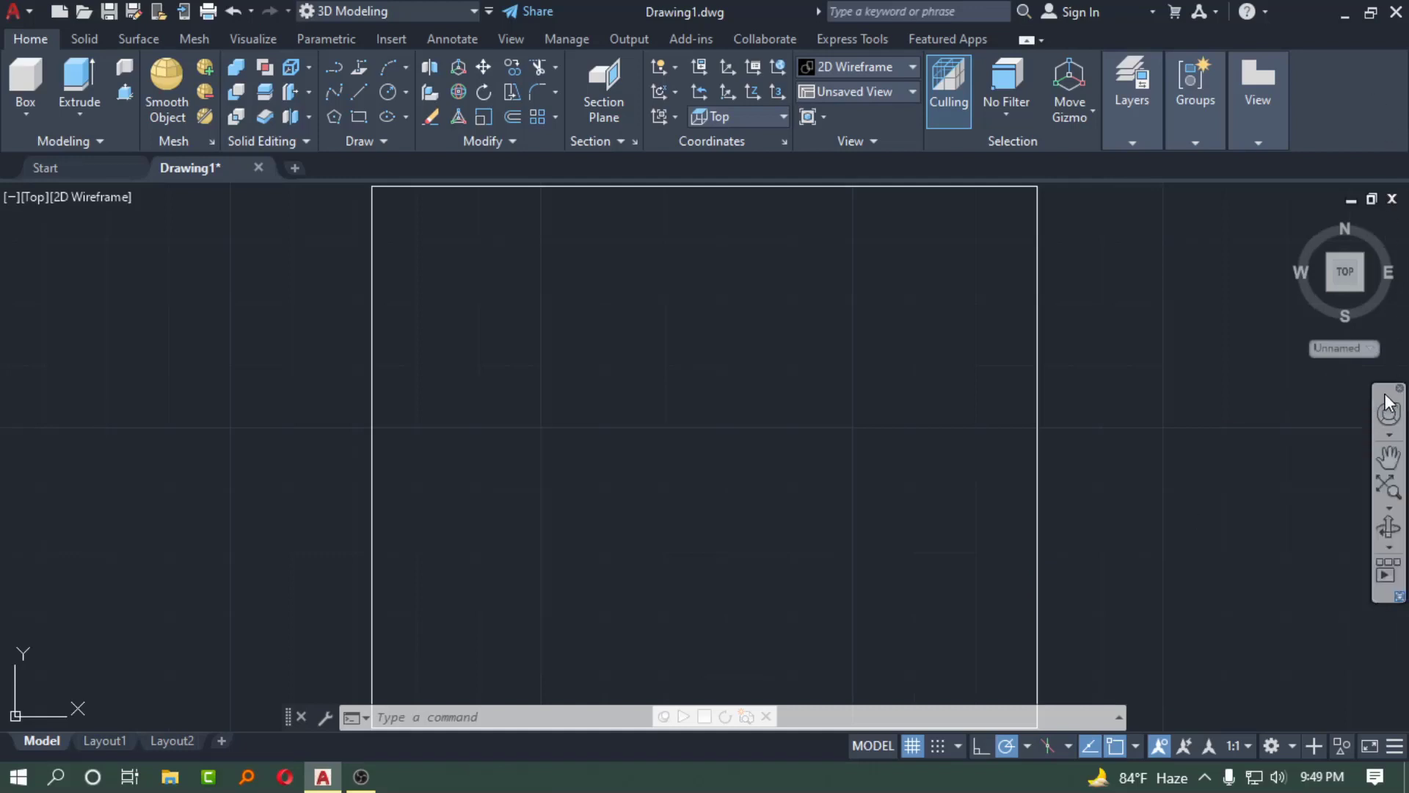
Open the viewport's display options menu, then dismiss it and cancel the stray selection window.
click(12, 197)
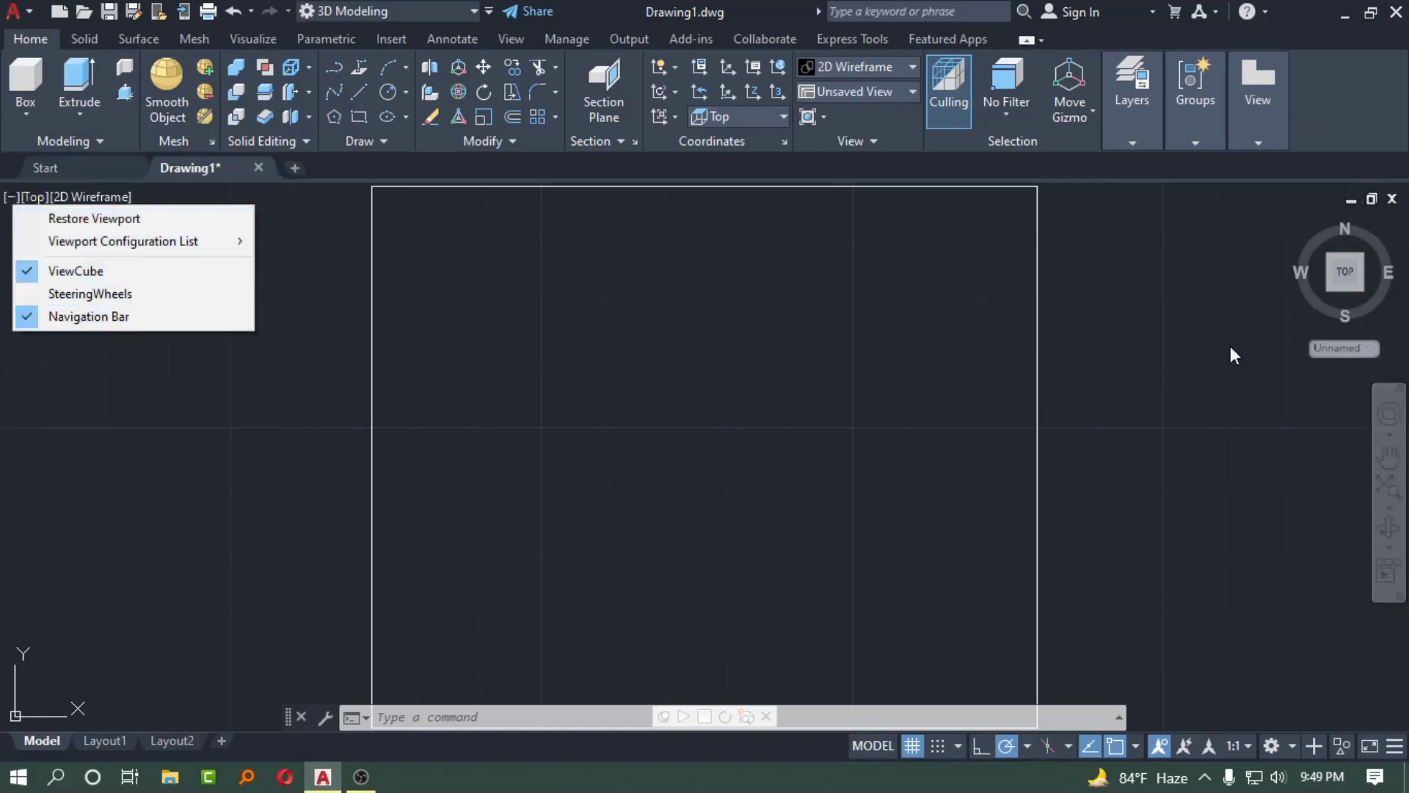
click(1402, 596)
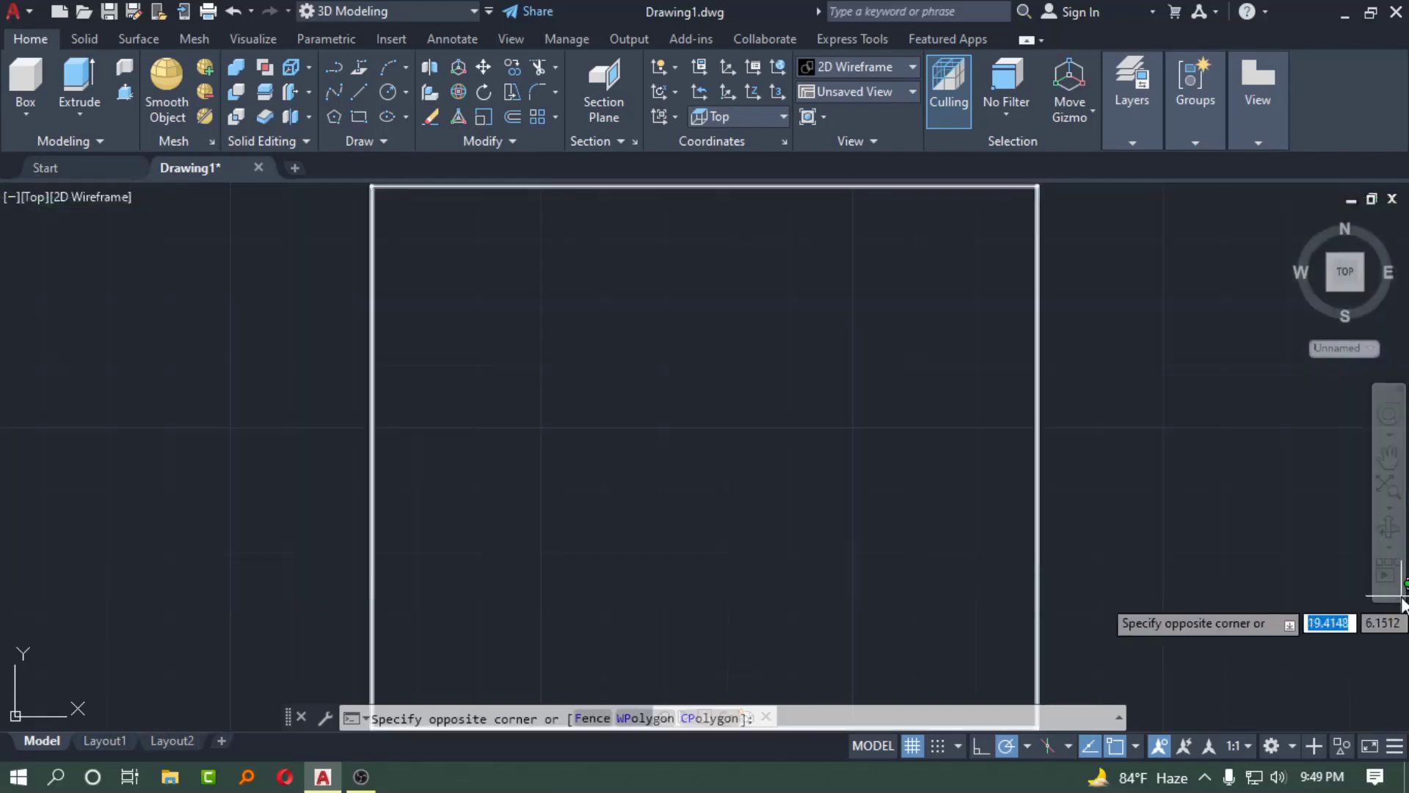
click(1345, 638)
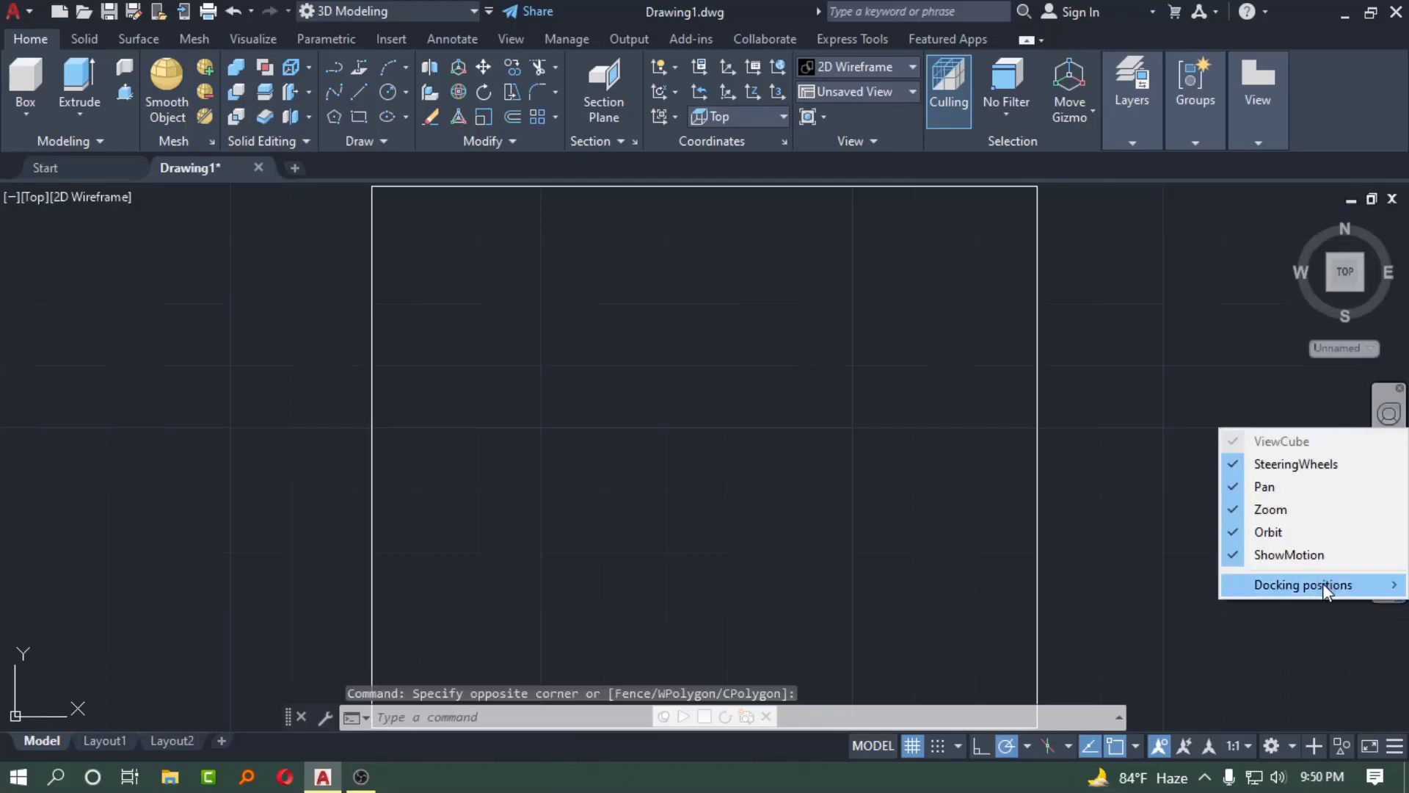
mouse_move(1310, 585)
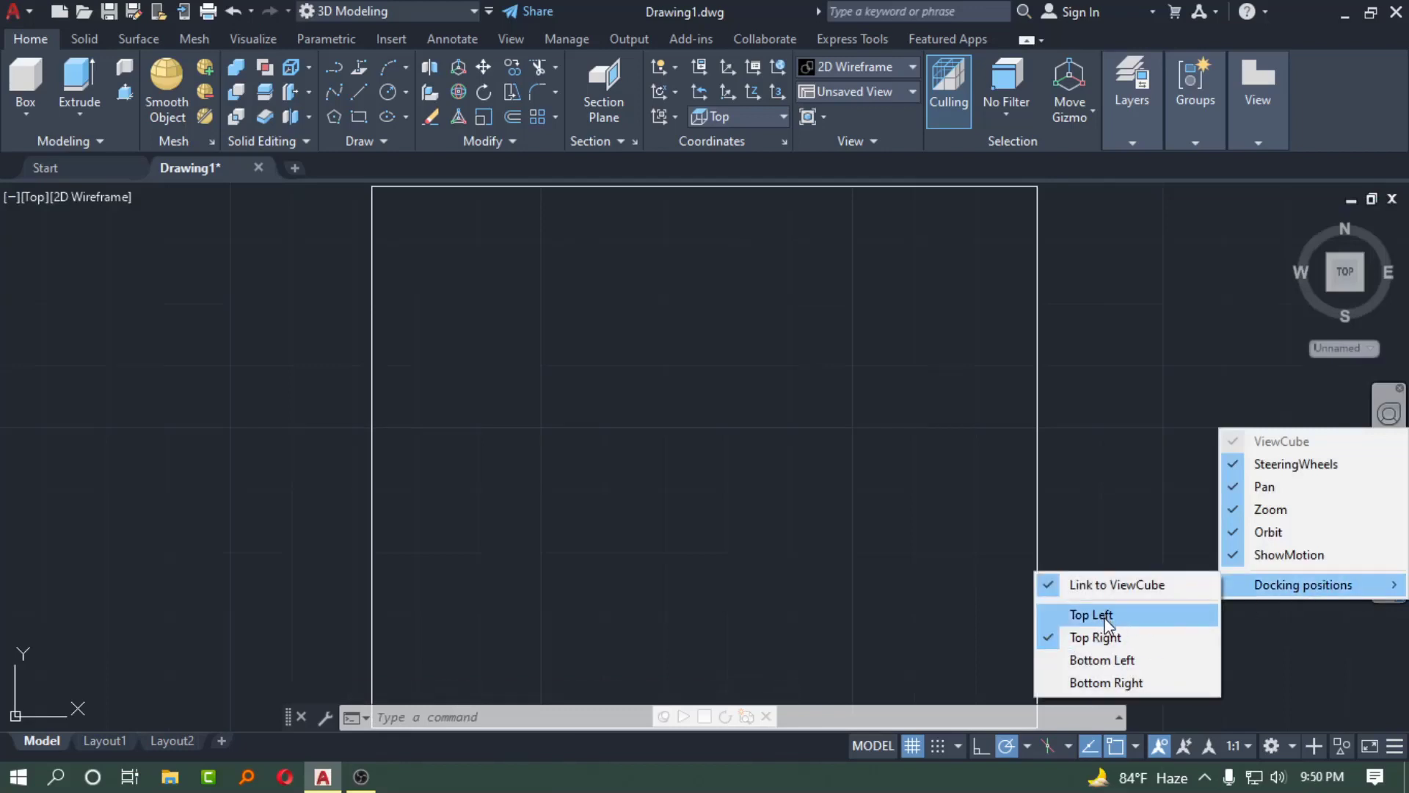
Change the docking position to Top Left, then restore it to Top Right.
click(1103, 617)
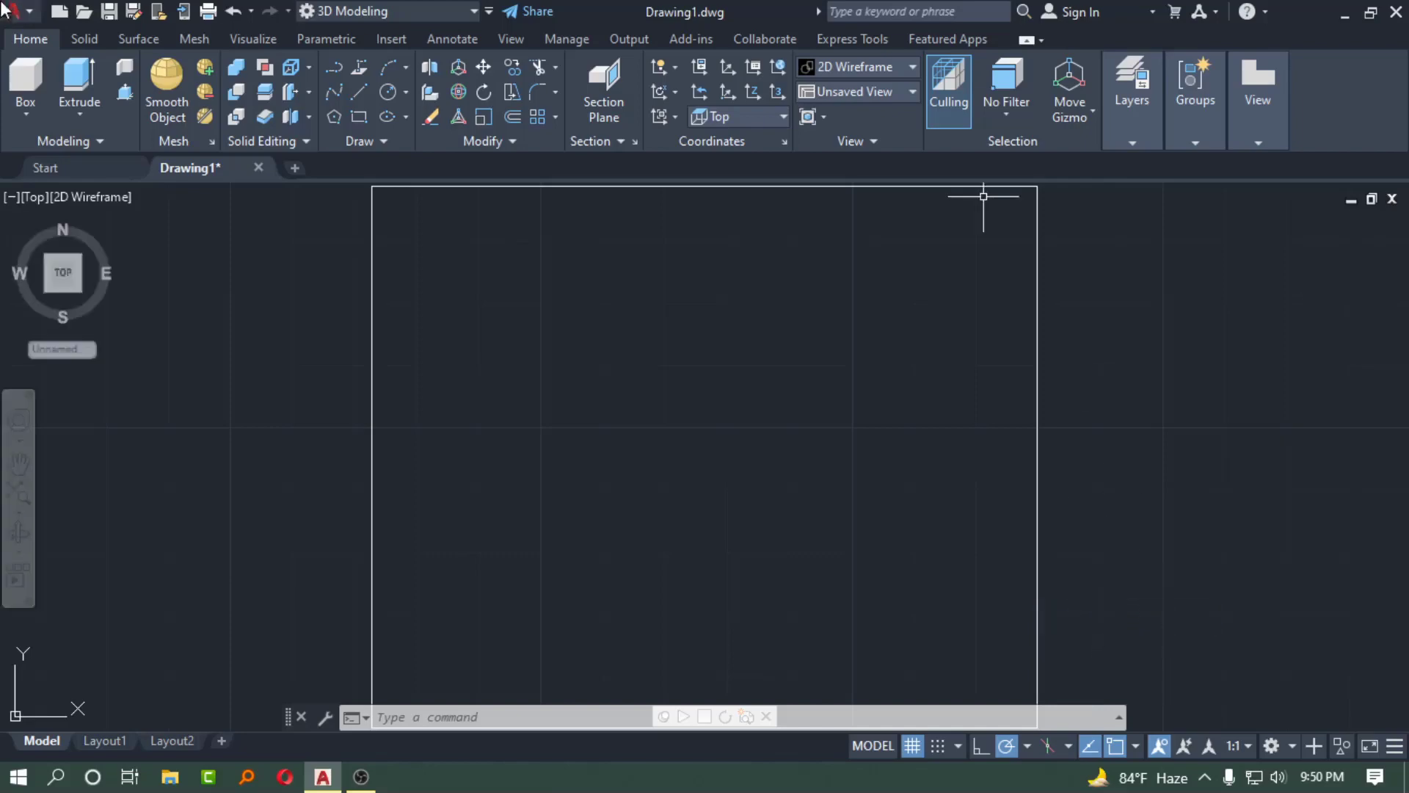
click(29, 601)
mouse_move(119, 592)
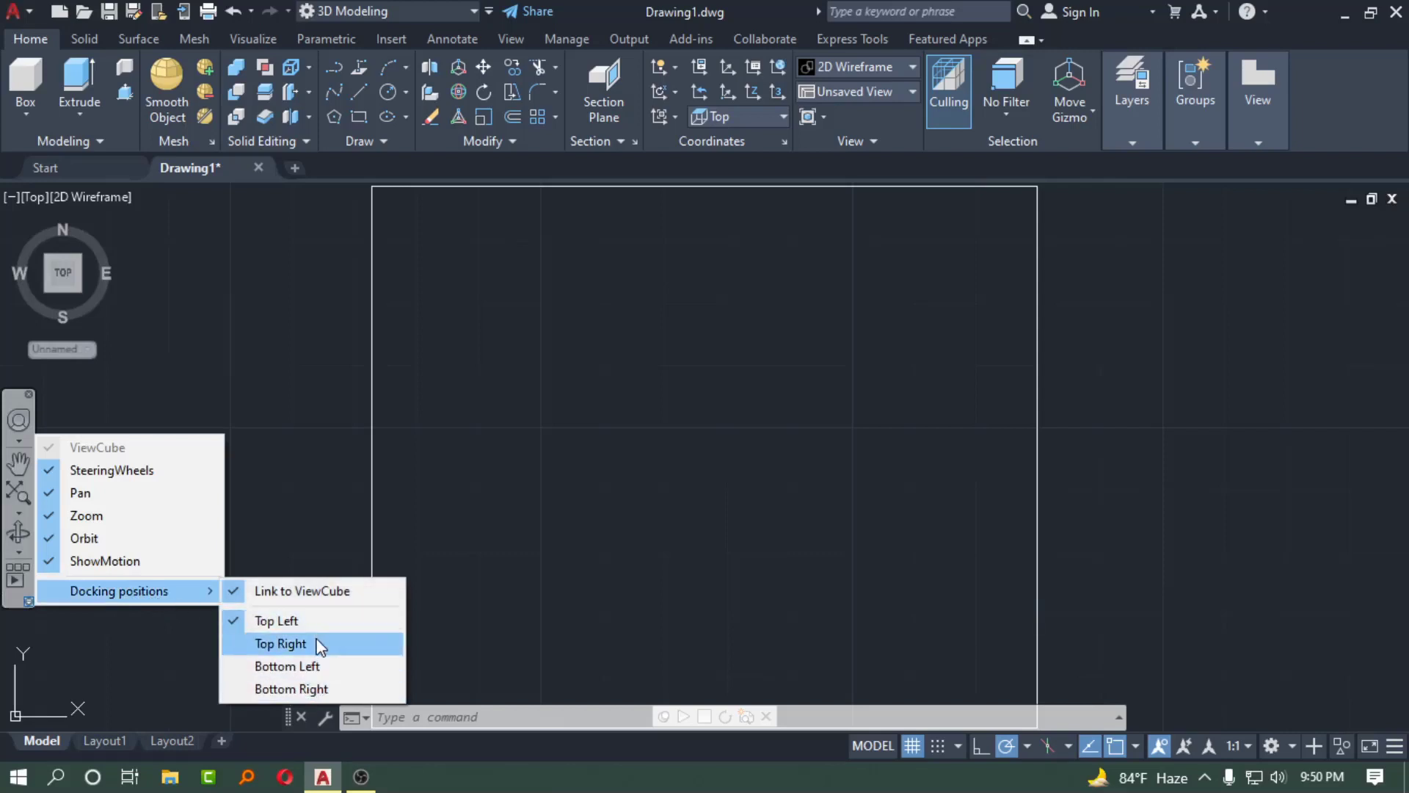
click(321, 646)
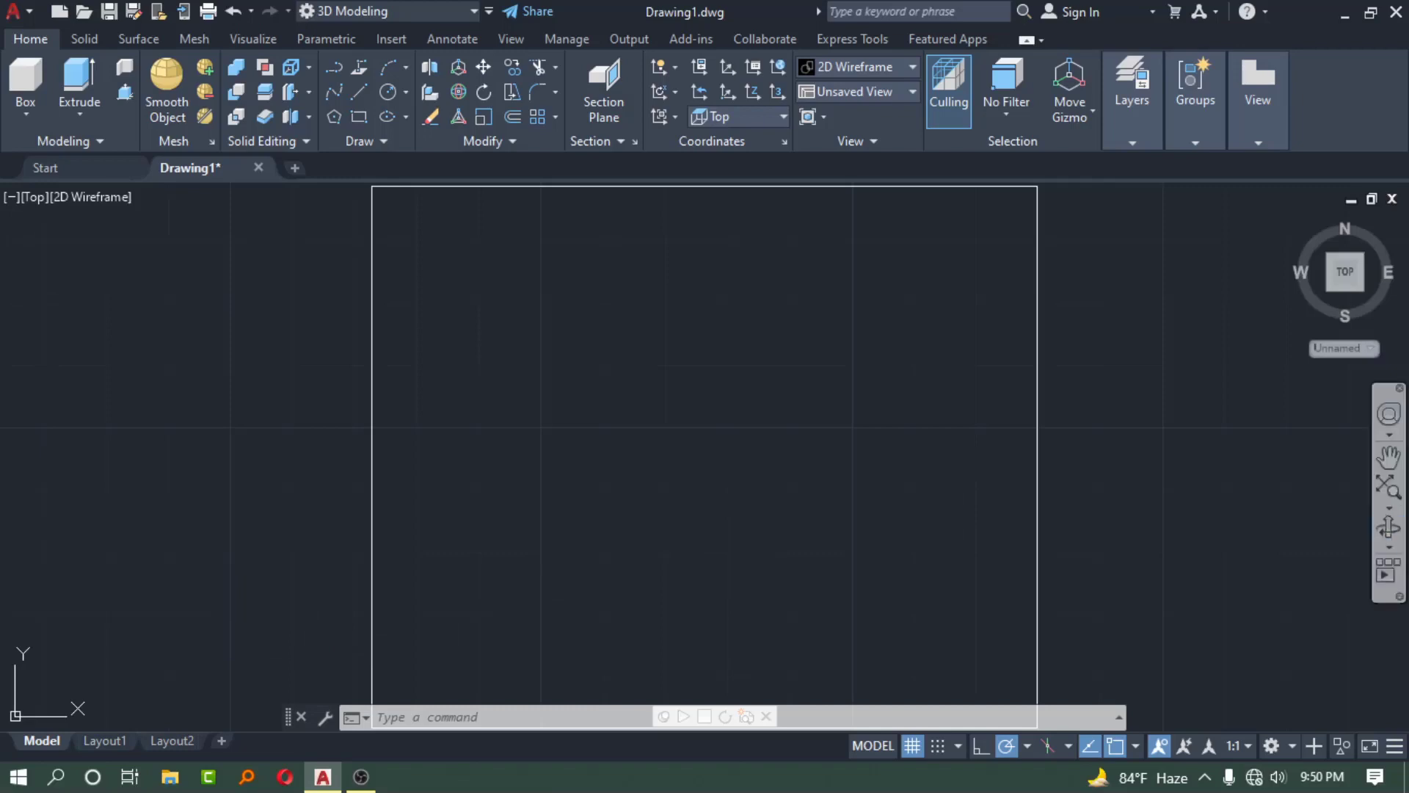
Zoom out and back in with the mouse wheel to frame the square outline.
scroll(330, 527, down, 5)
scroll(329, 526, up, 4)
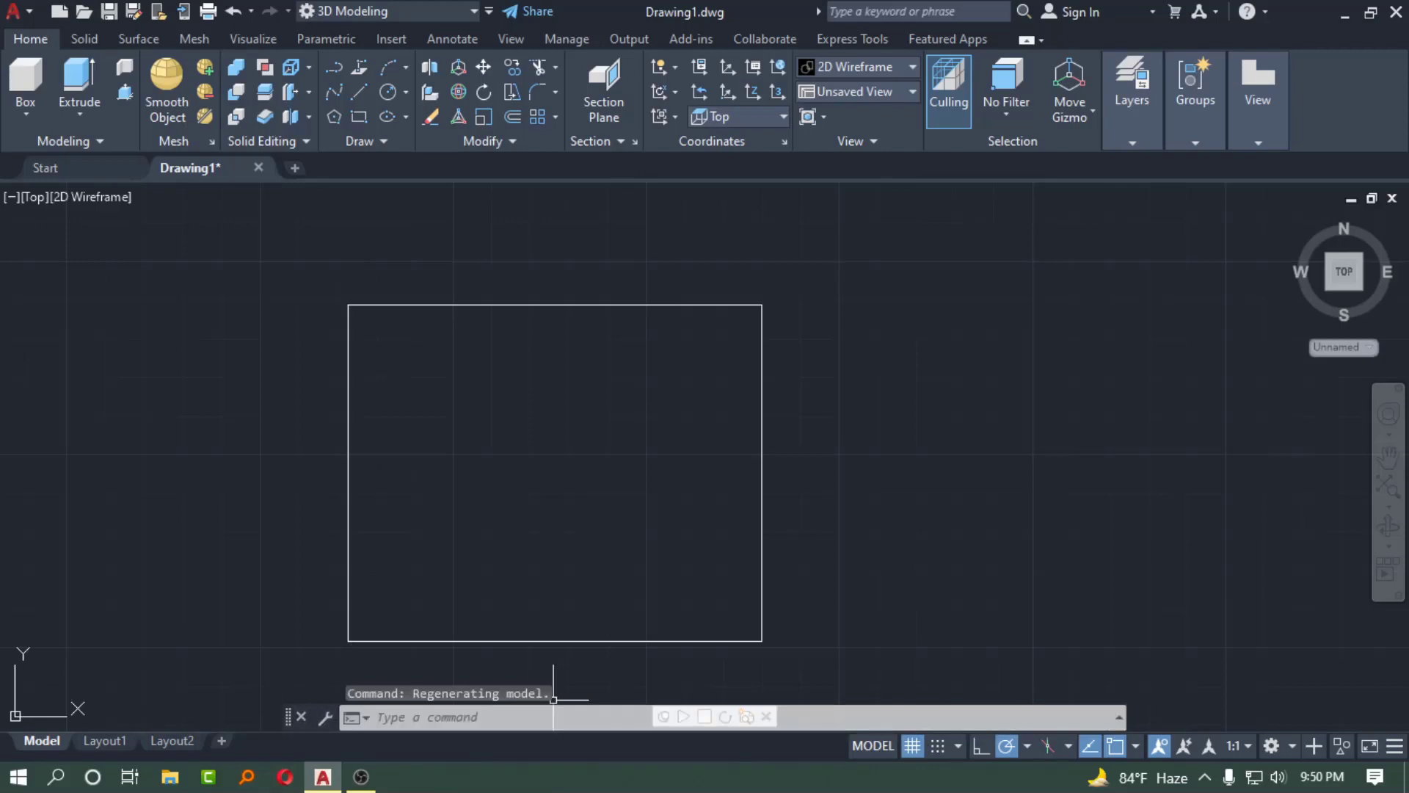
Switch to Drafting & Annotation, then draw a four-point zigzag line above and right of the rectangle.
click(460, 13)
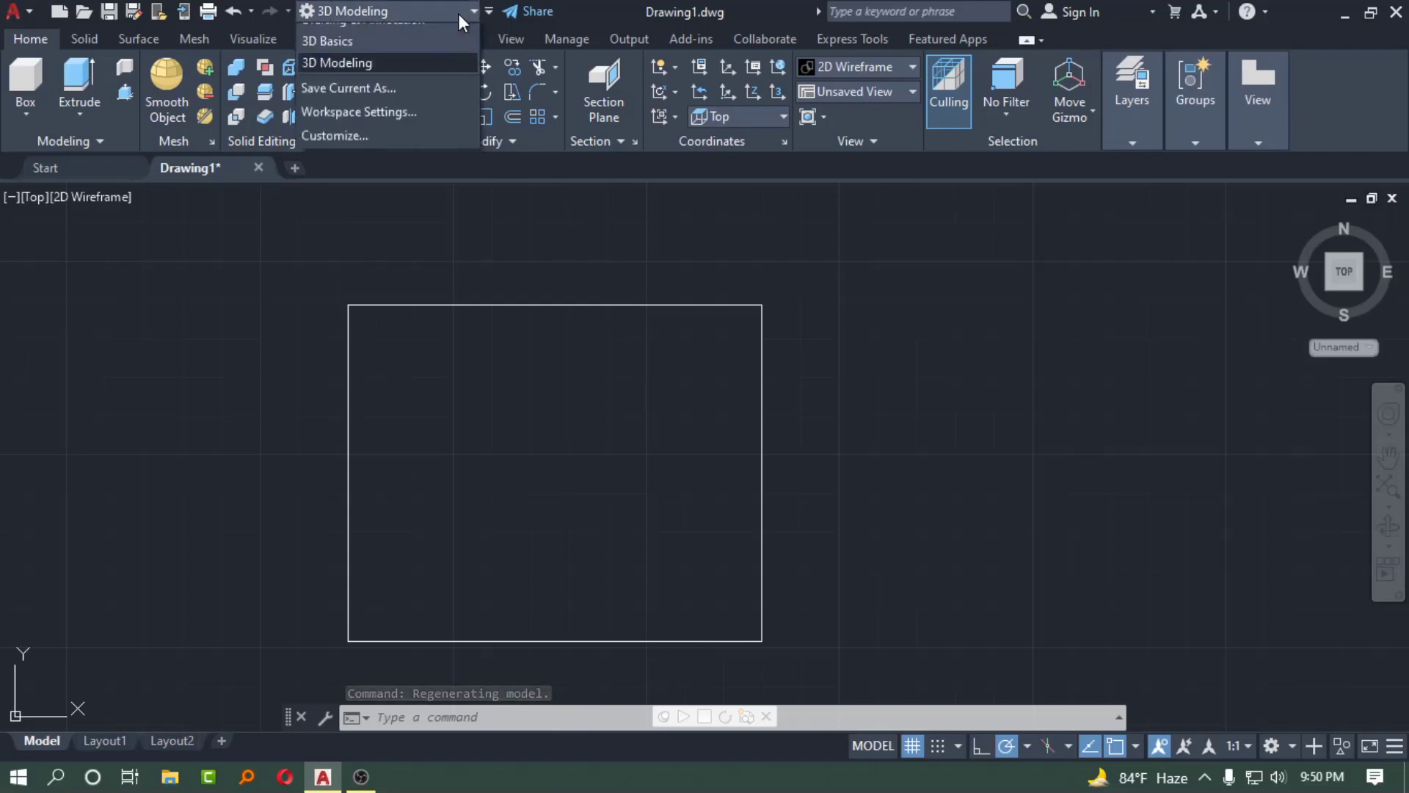
click(398, 34)
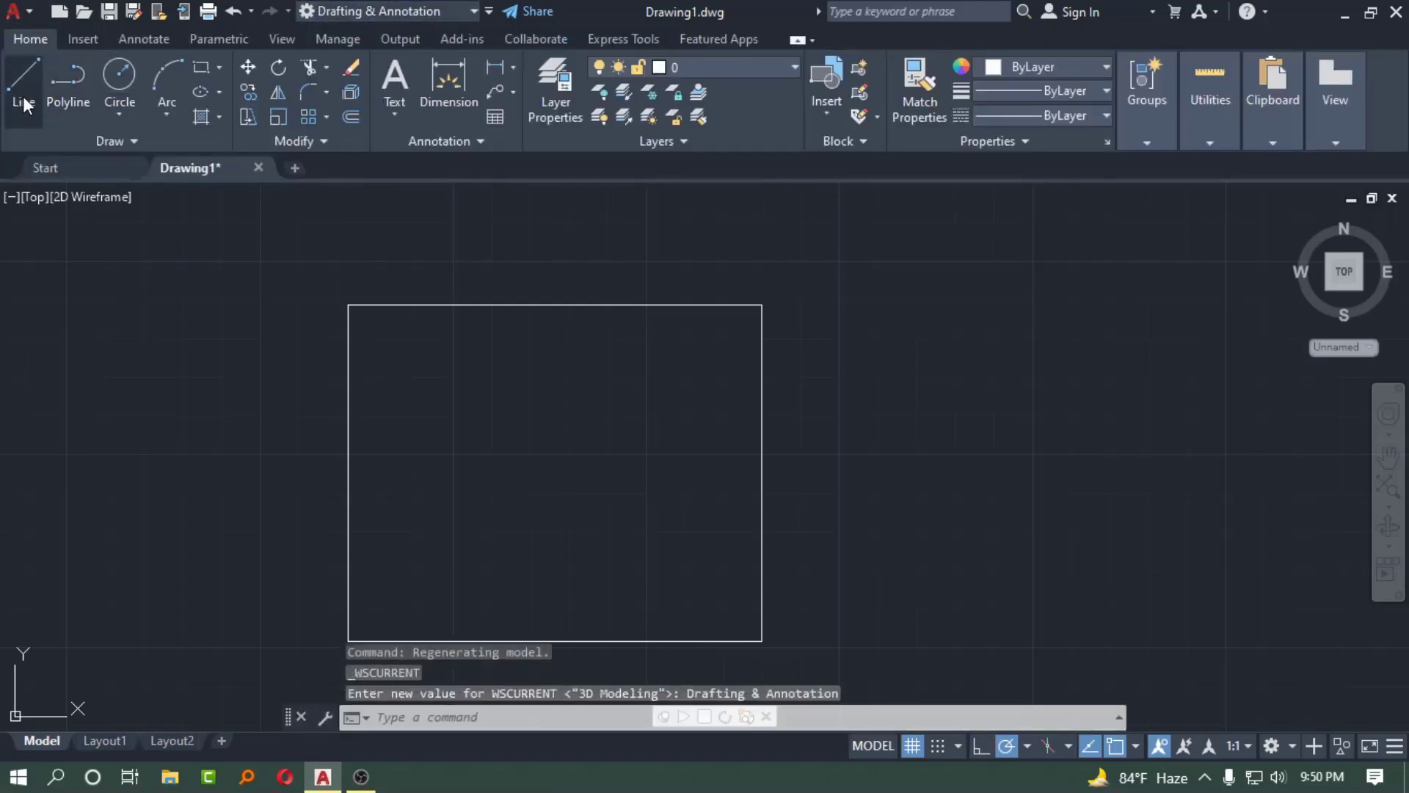
click(23, 95)
click(266, 281)
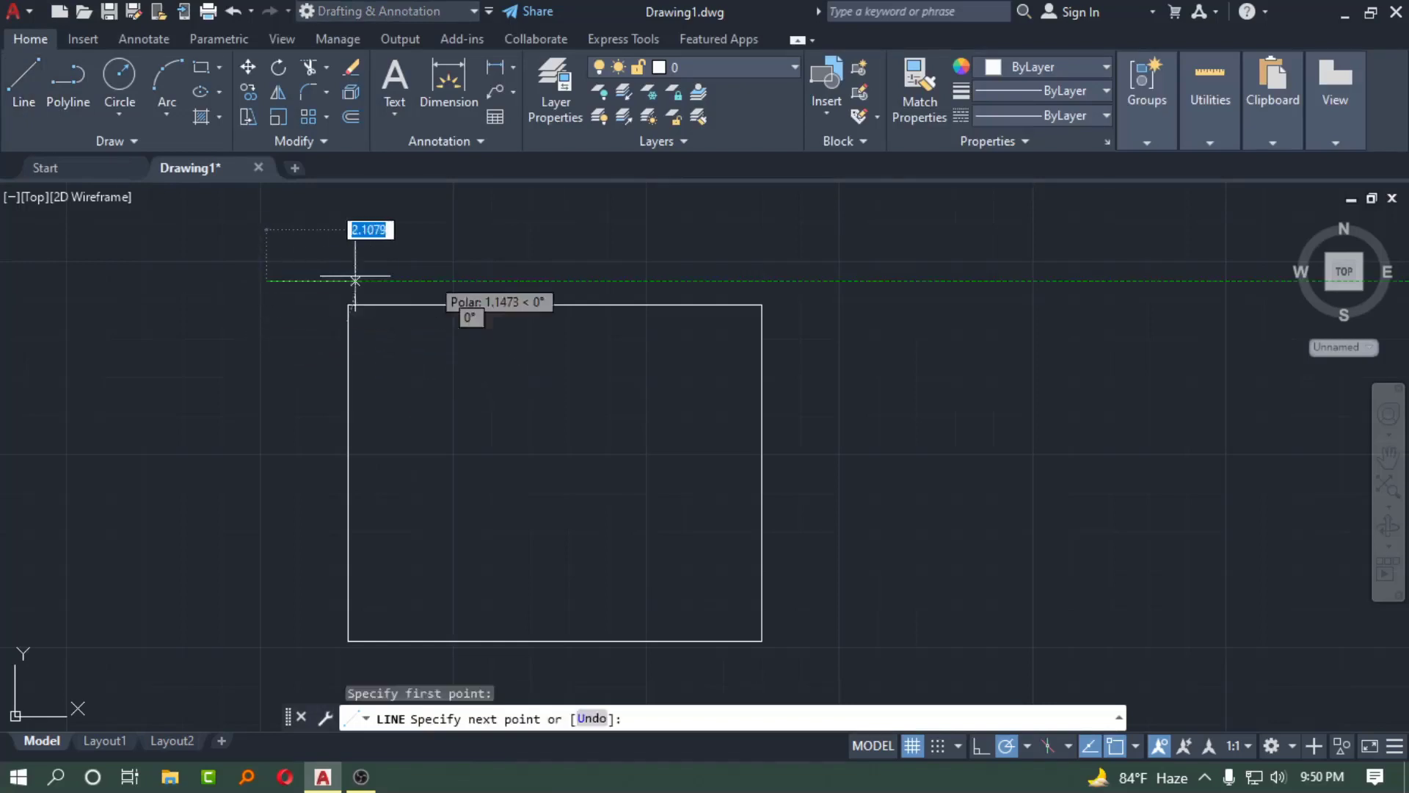
click(868, 263)
click(905, 406)
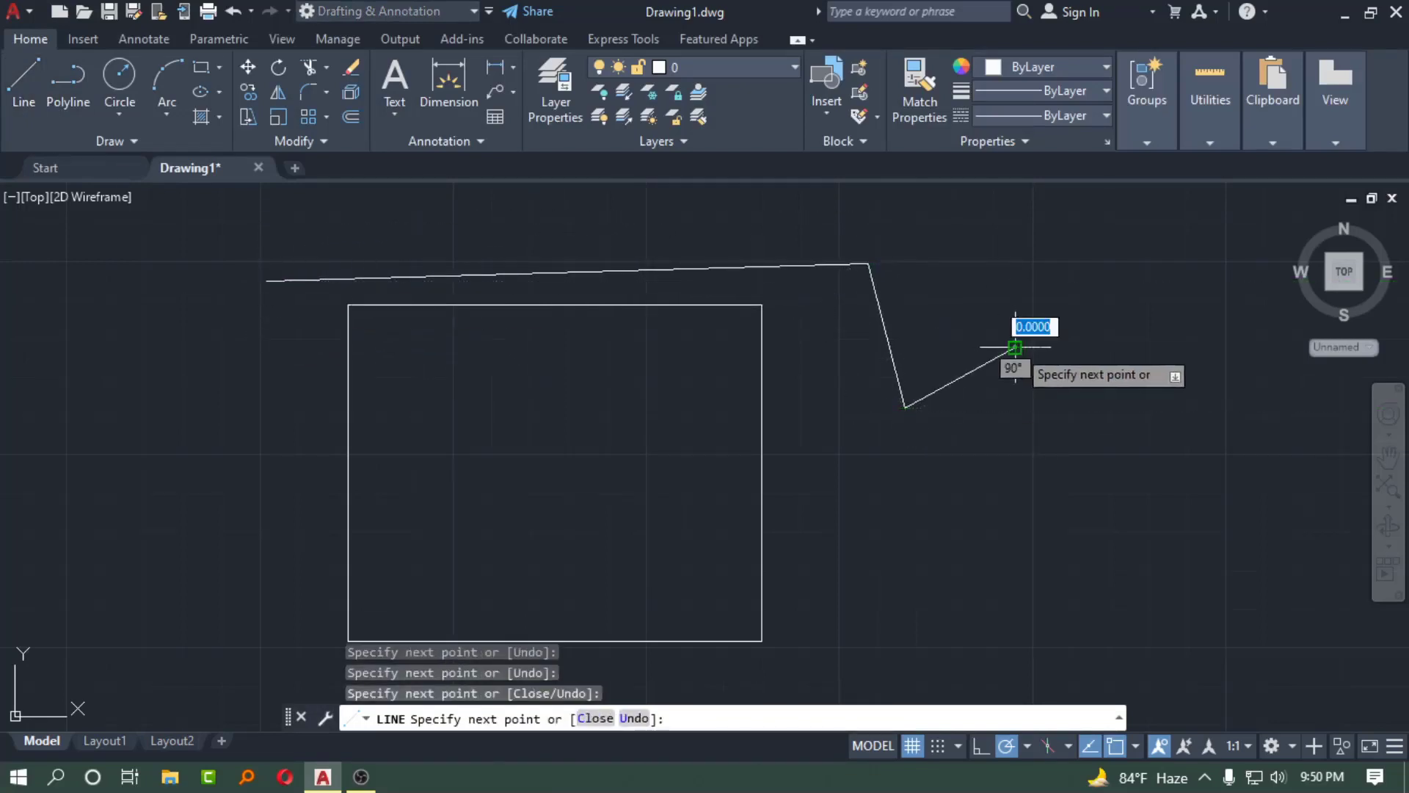
click(1015, 347)
key(Escape)
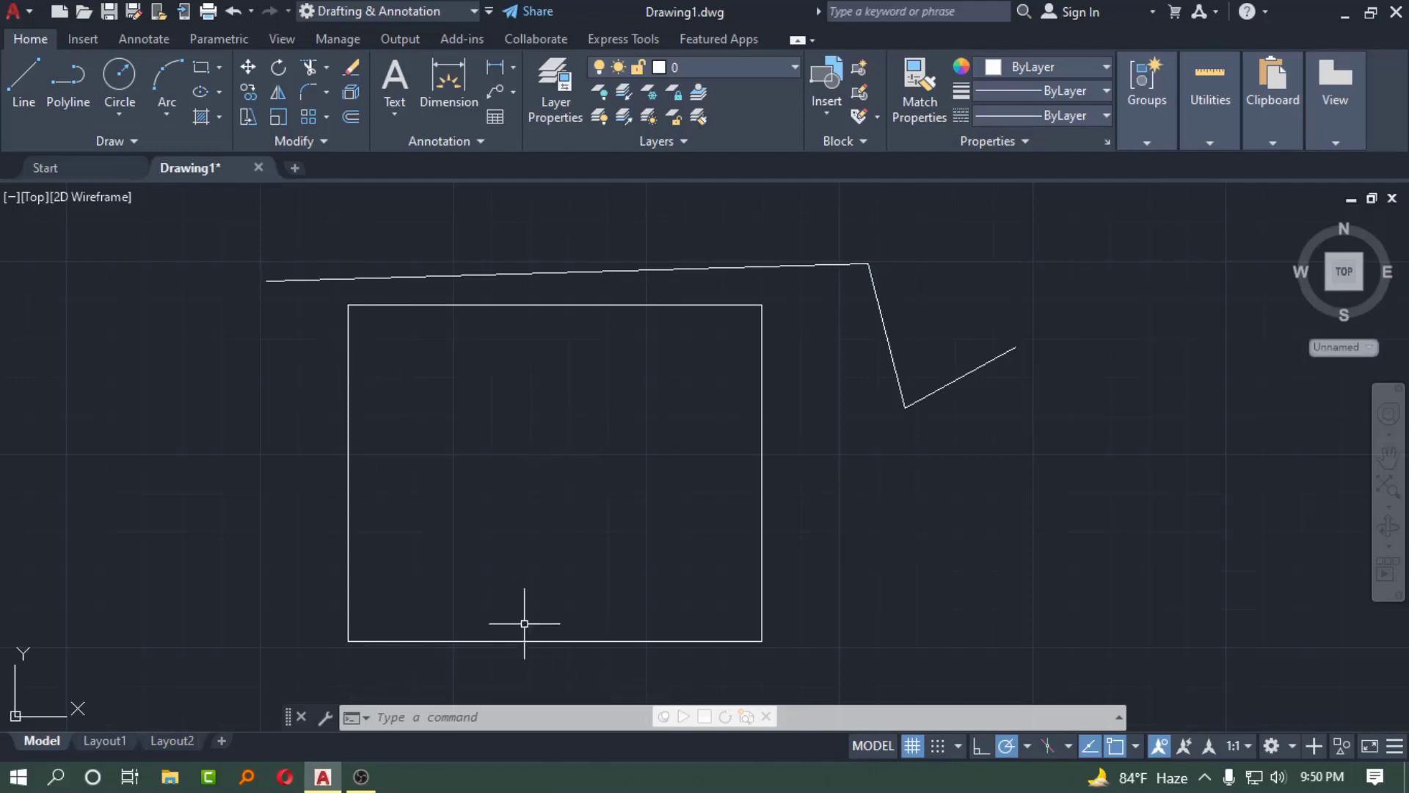
Draw a second three-segment zigzag with LINE, crossing the first one right of the square.
text(L)
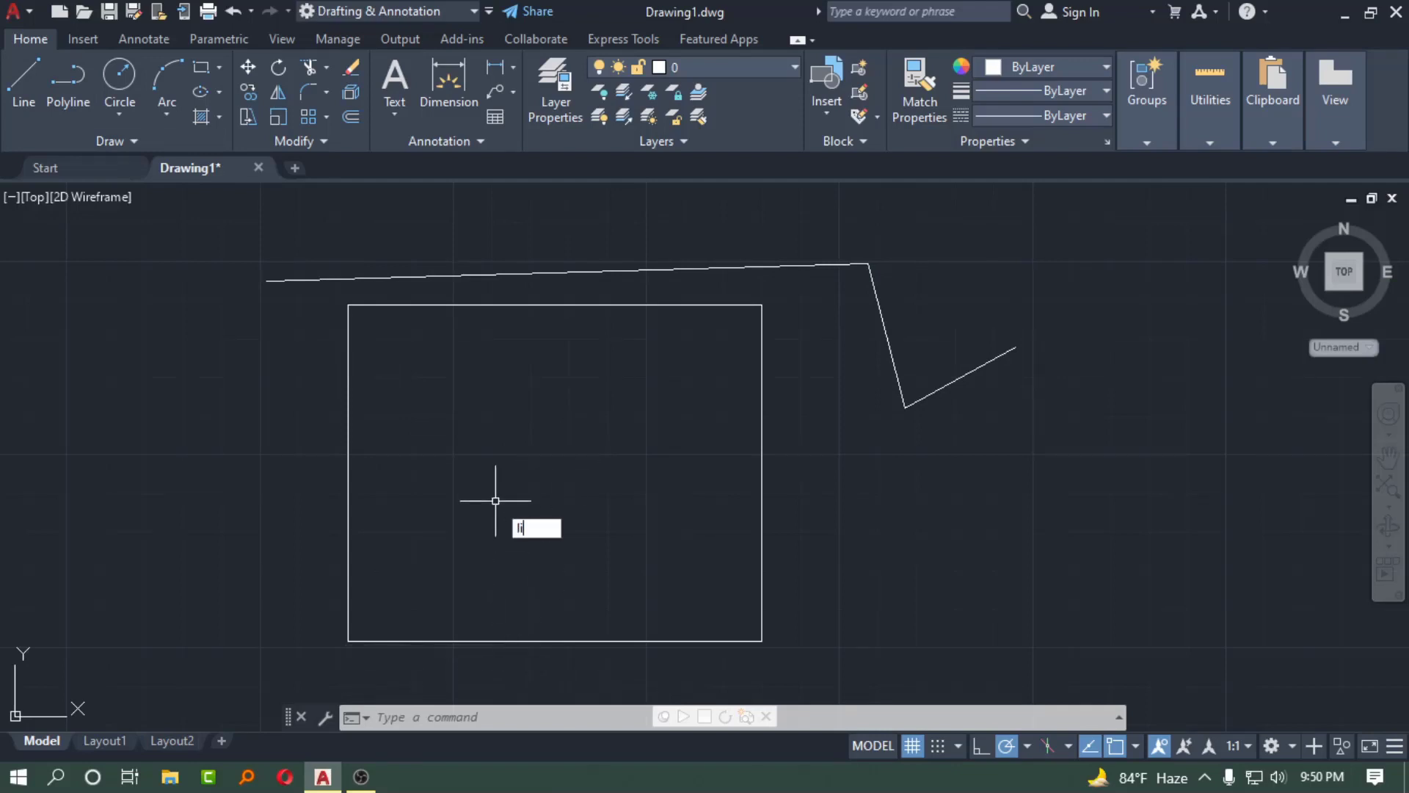
text(INe)
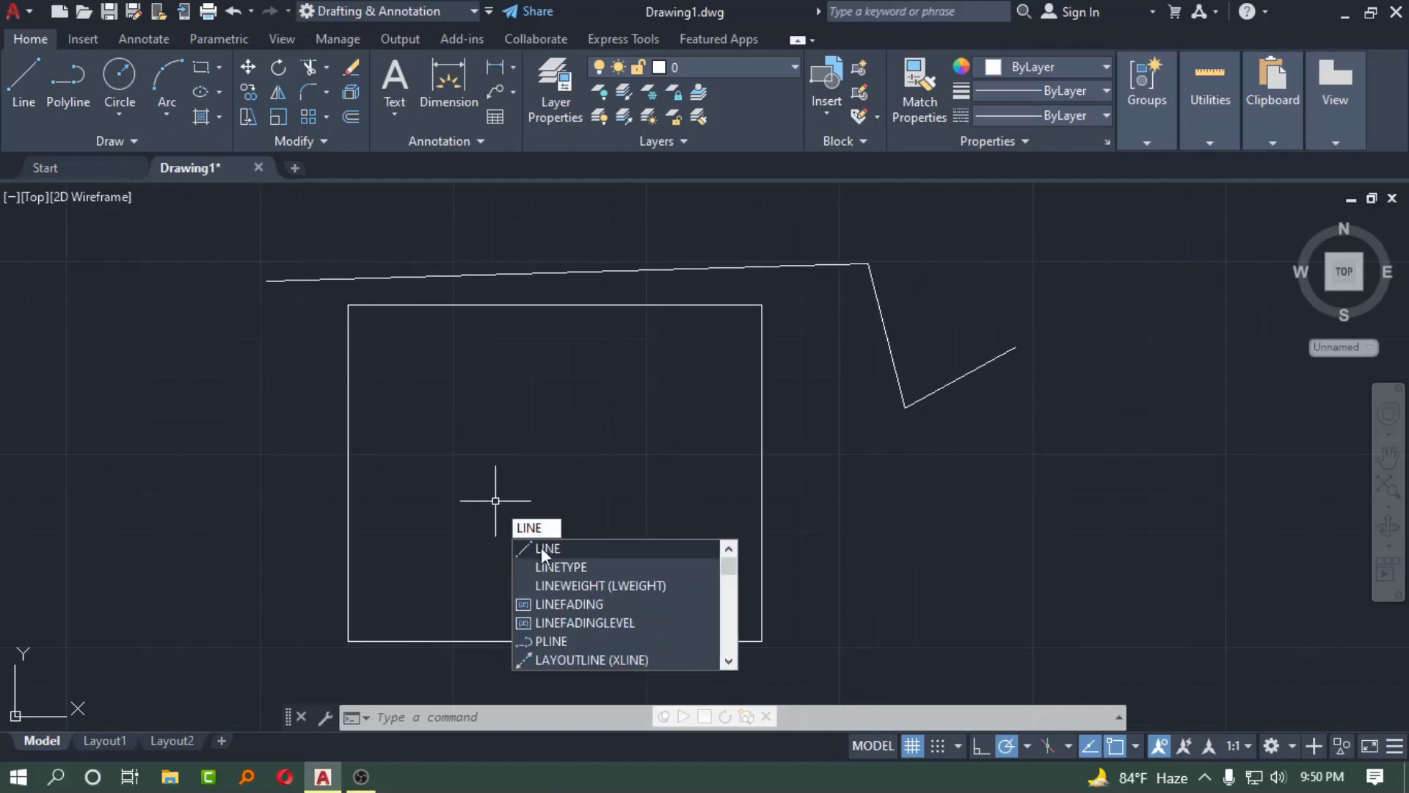
click(541, 552)
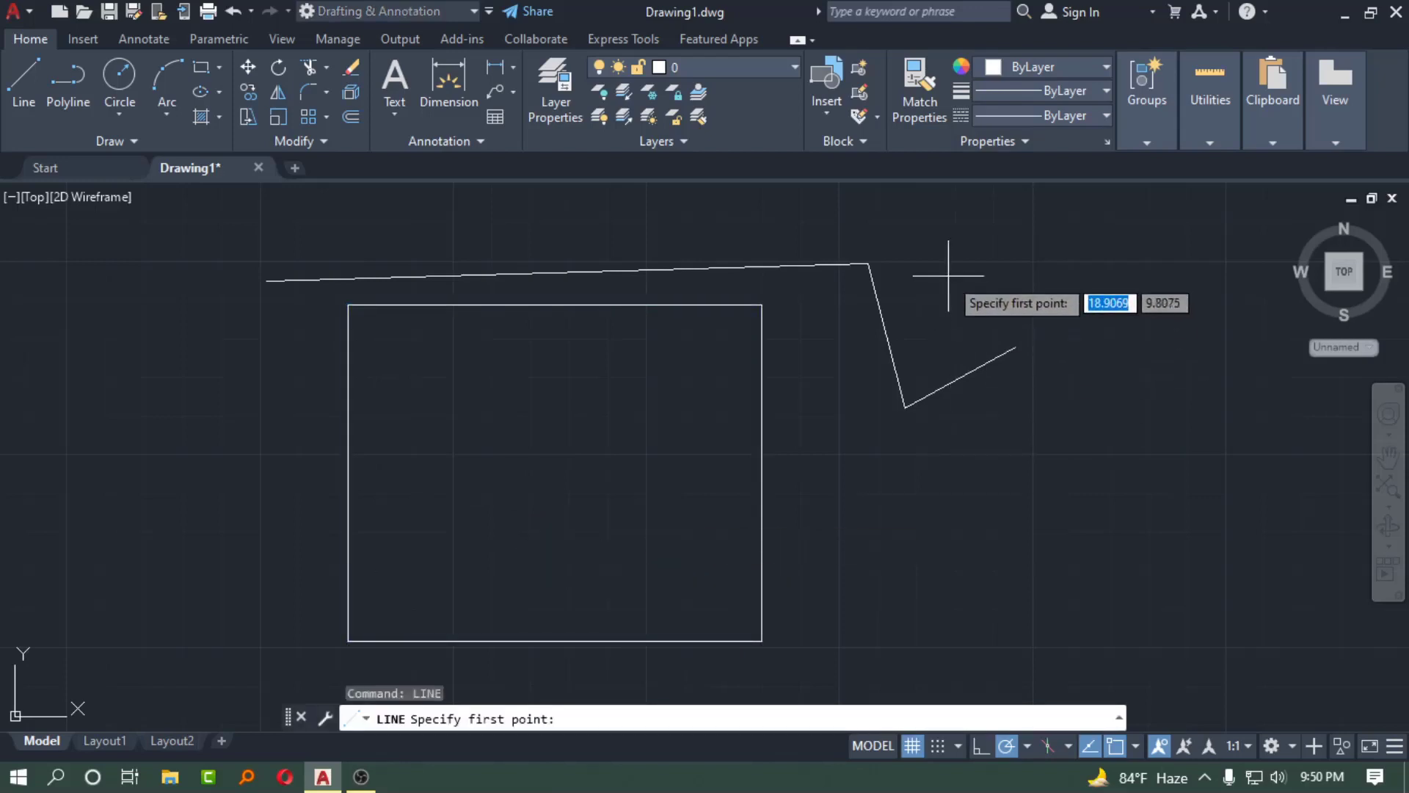
click(949, 277)
click(1007, 439)
click(1117, 338)
click(1071, 477)
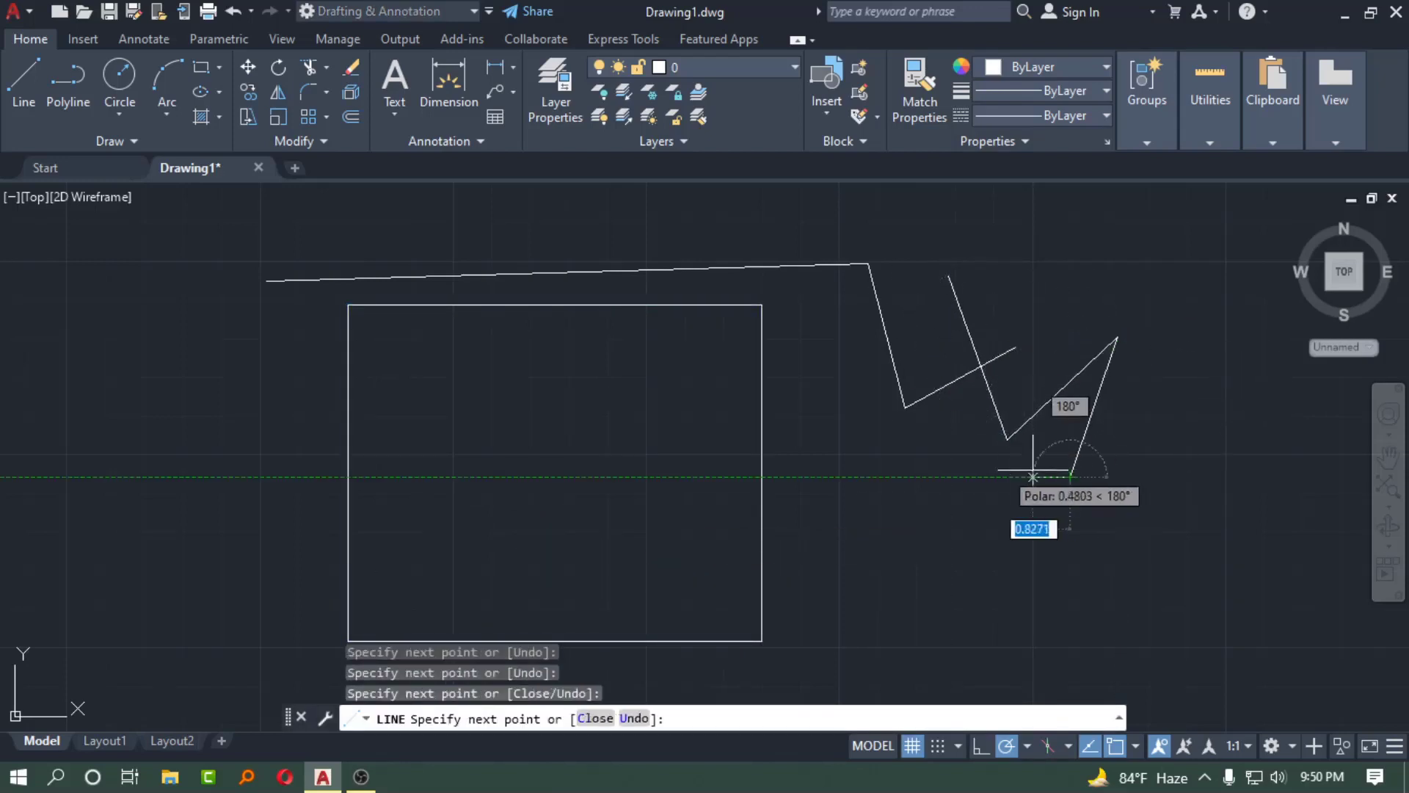
key(Escape)
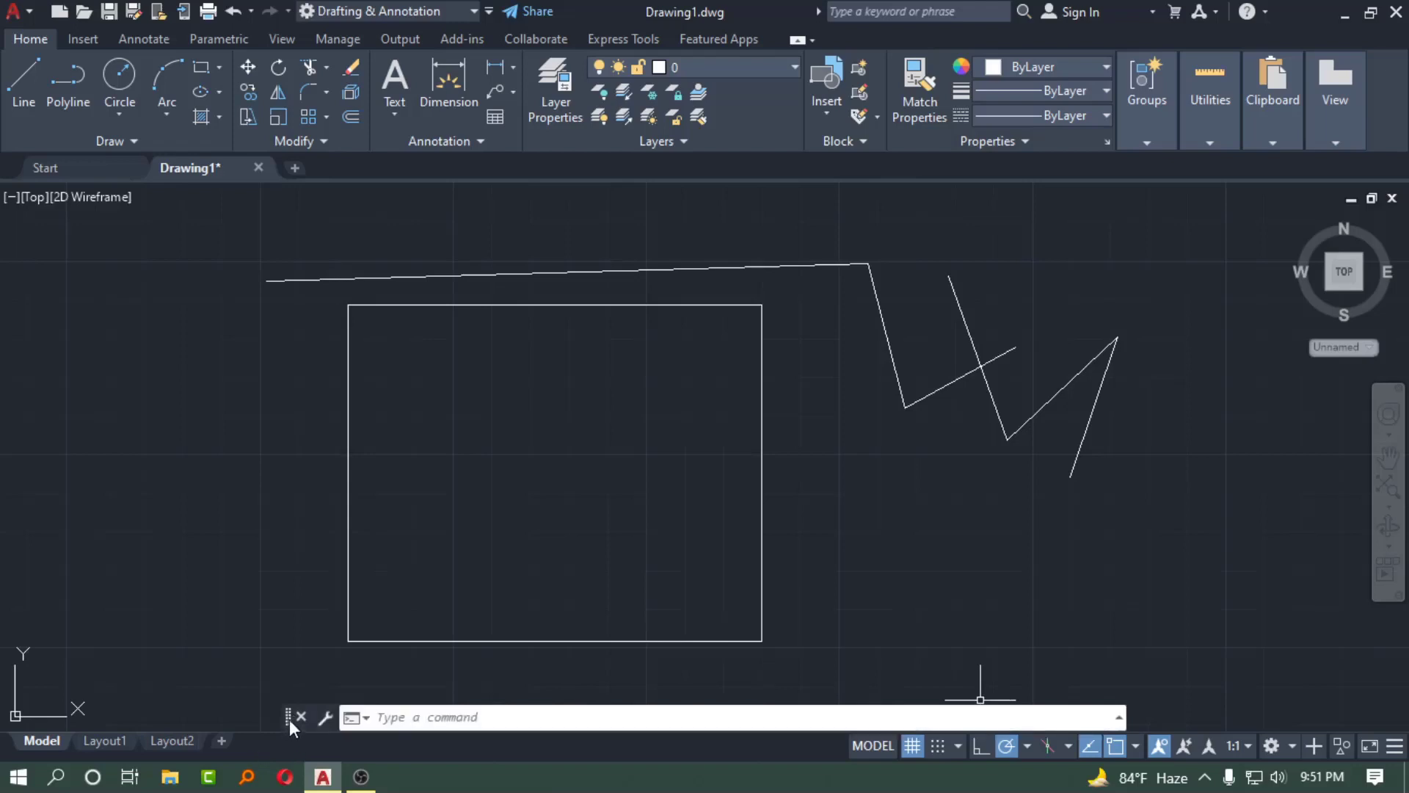
mouse_move(287, 715)
mouse_down()
mouse_move(32, 707)
mouse_move(424, 712)
mouse_move(393, 538)
mouse_move(540, 520)
mouse_move(355, 404)
mouse_move(462, 553)
mouse_move(499, 723)
mouse_up()
mouse_move(129, 734)
mouse_down()
mouse_move(280, 706)
mouse_move(381, 628)
mouse_move(395, 689)
mouse_move(402, 680)
mouse_move(315, 672)
mouse_move(310, 698)
mouse_move(310, 663)
mouse_move(291, 777)
mouse_move(304, 755)
mouse_up()
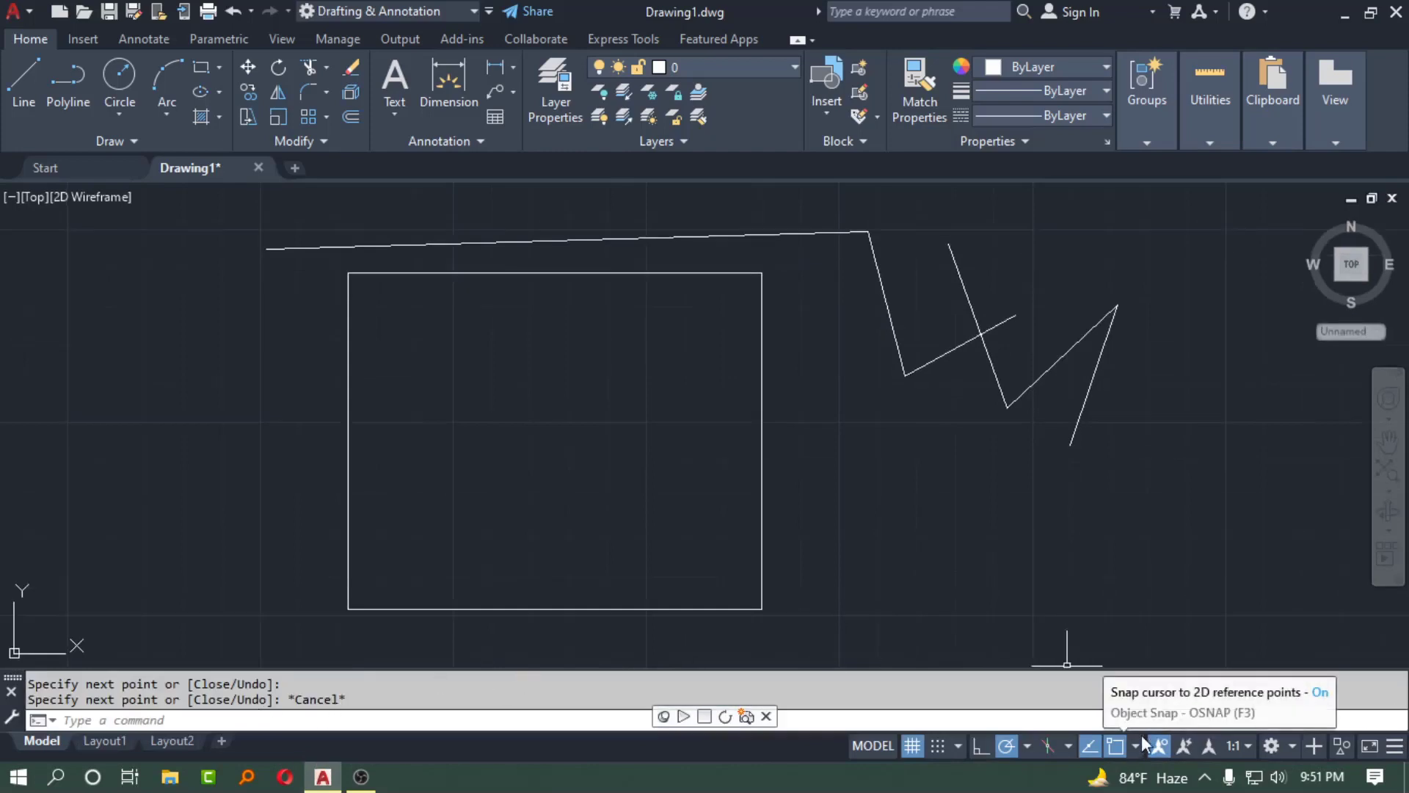
click(767, 716)
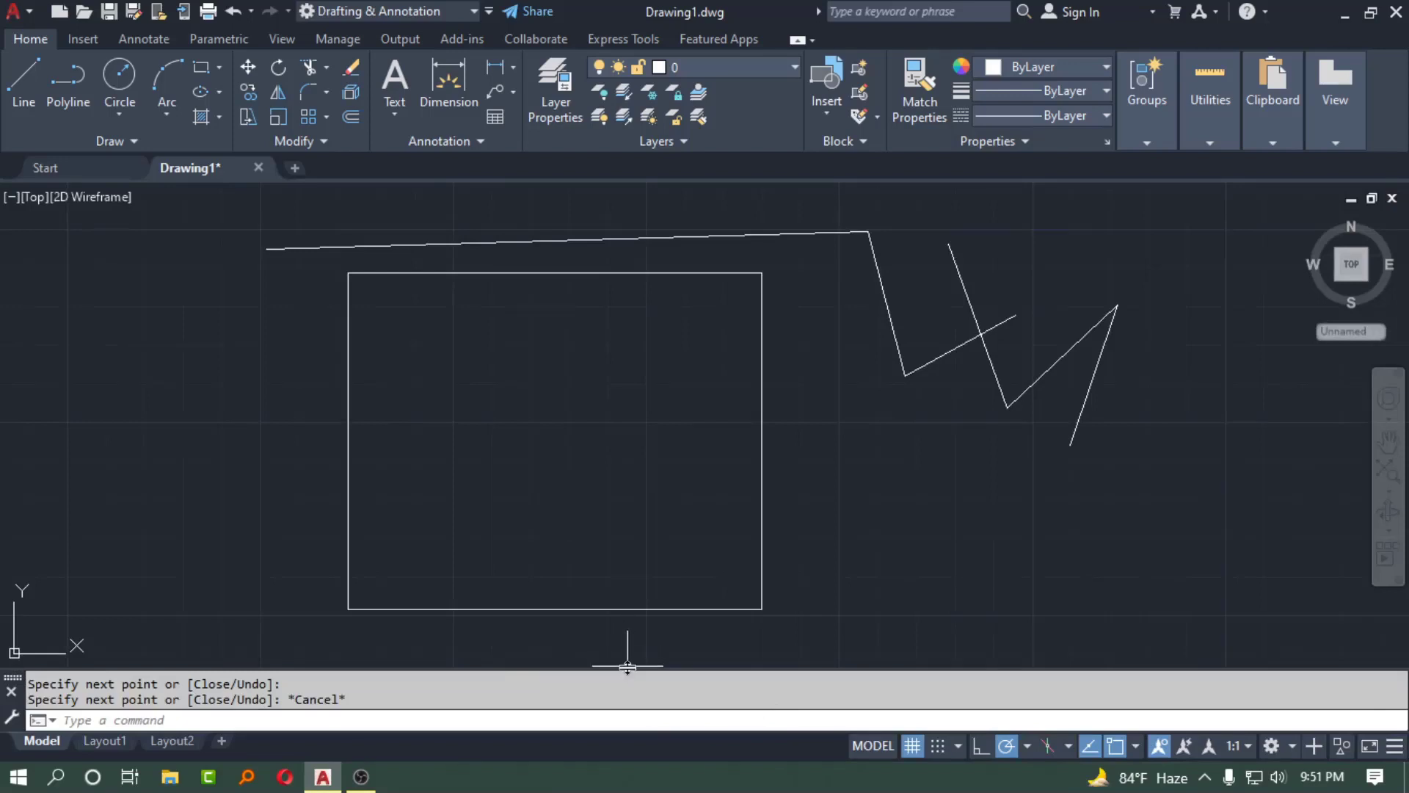
drag(628, 666, 628, 710)
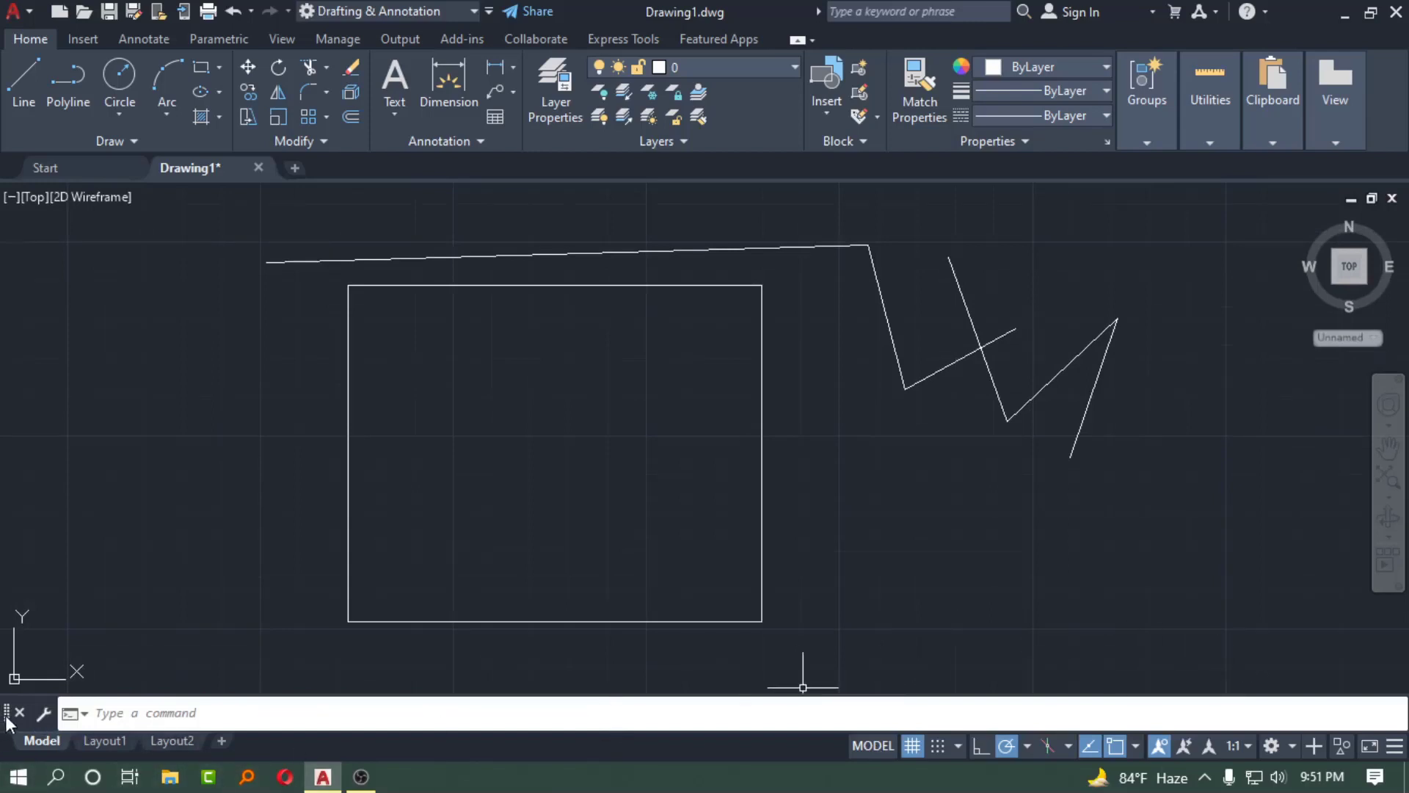
drag(7, 718, 317, 717)
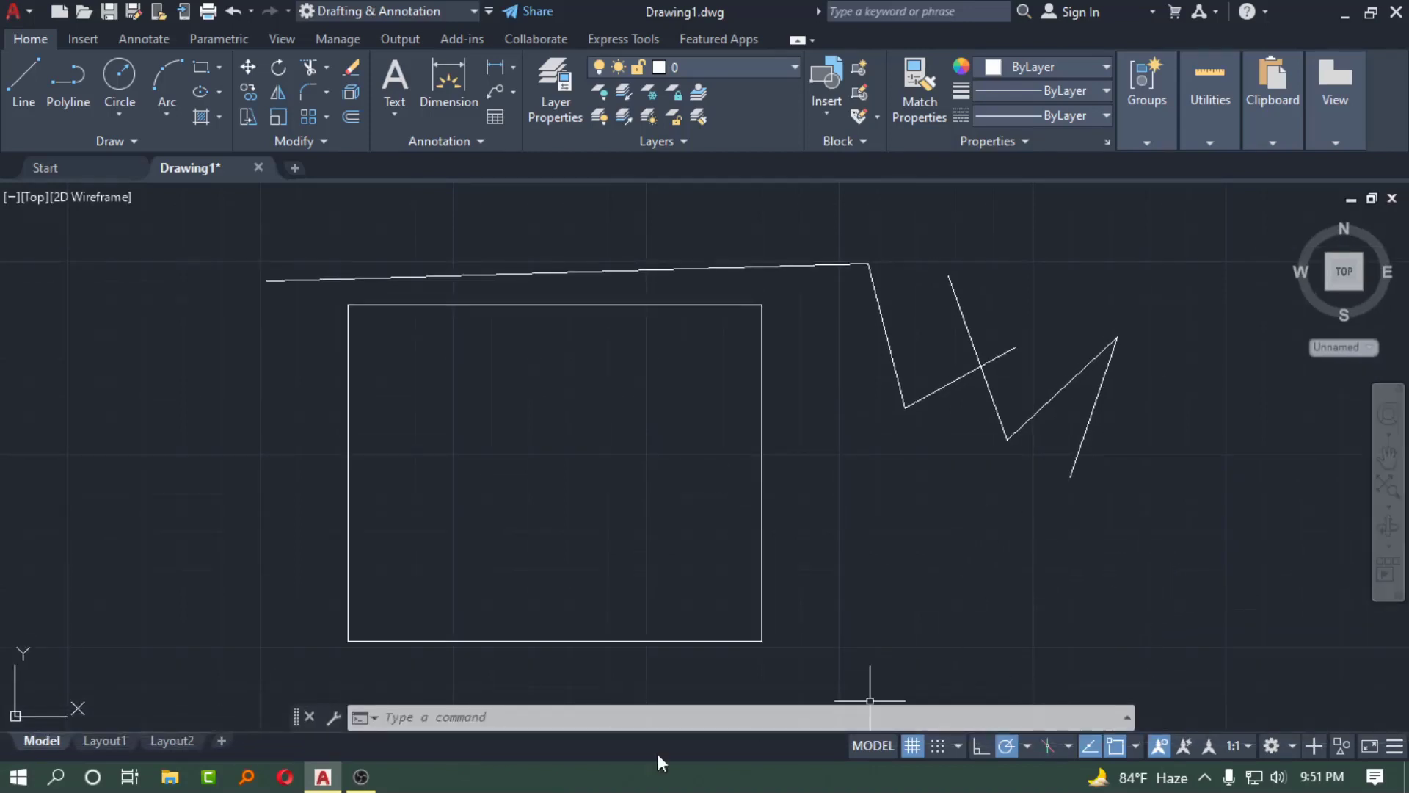
click(443, 717)
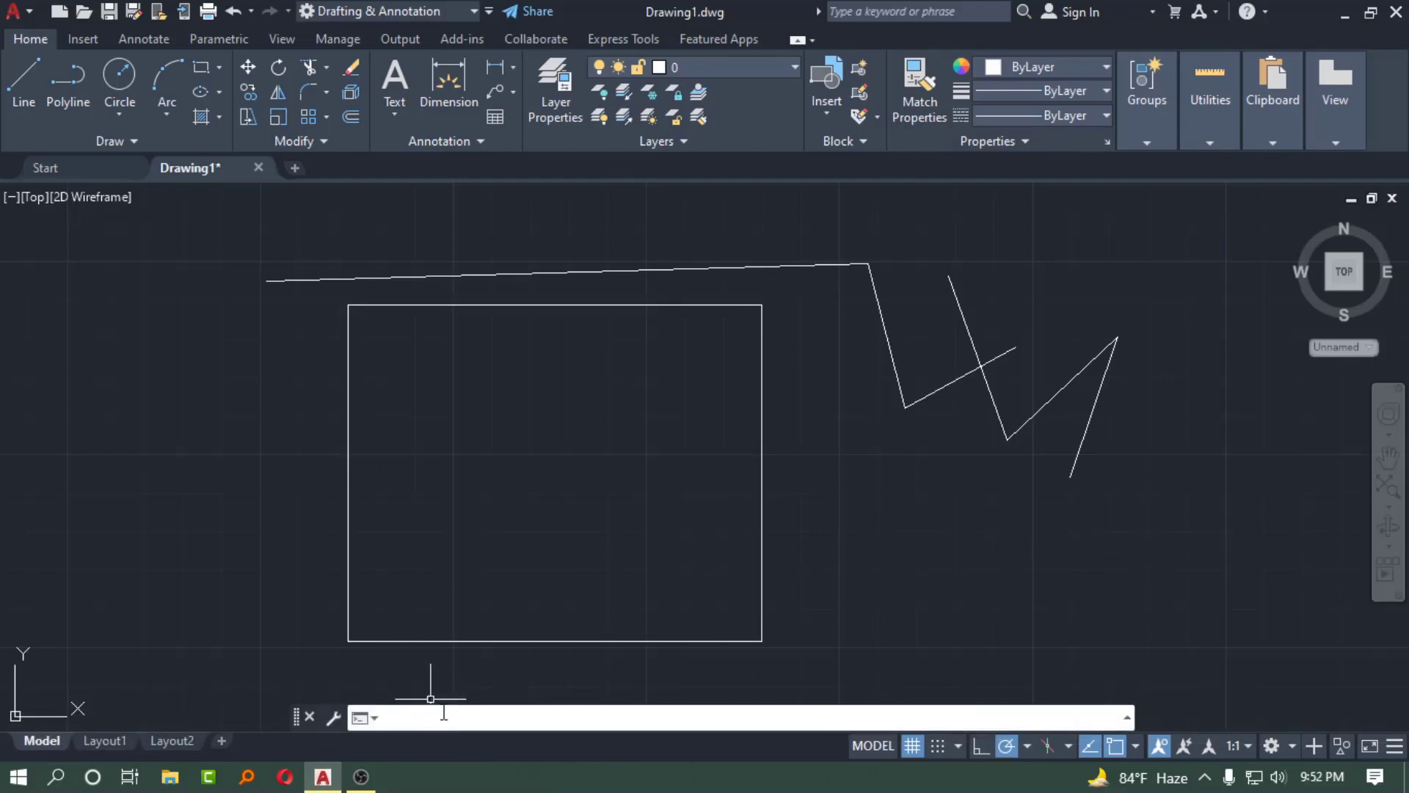
click(653, 451)
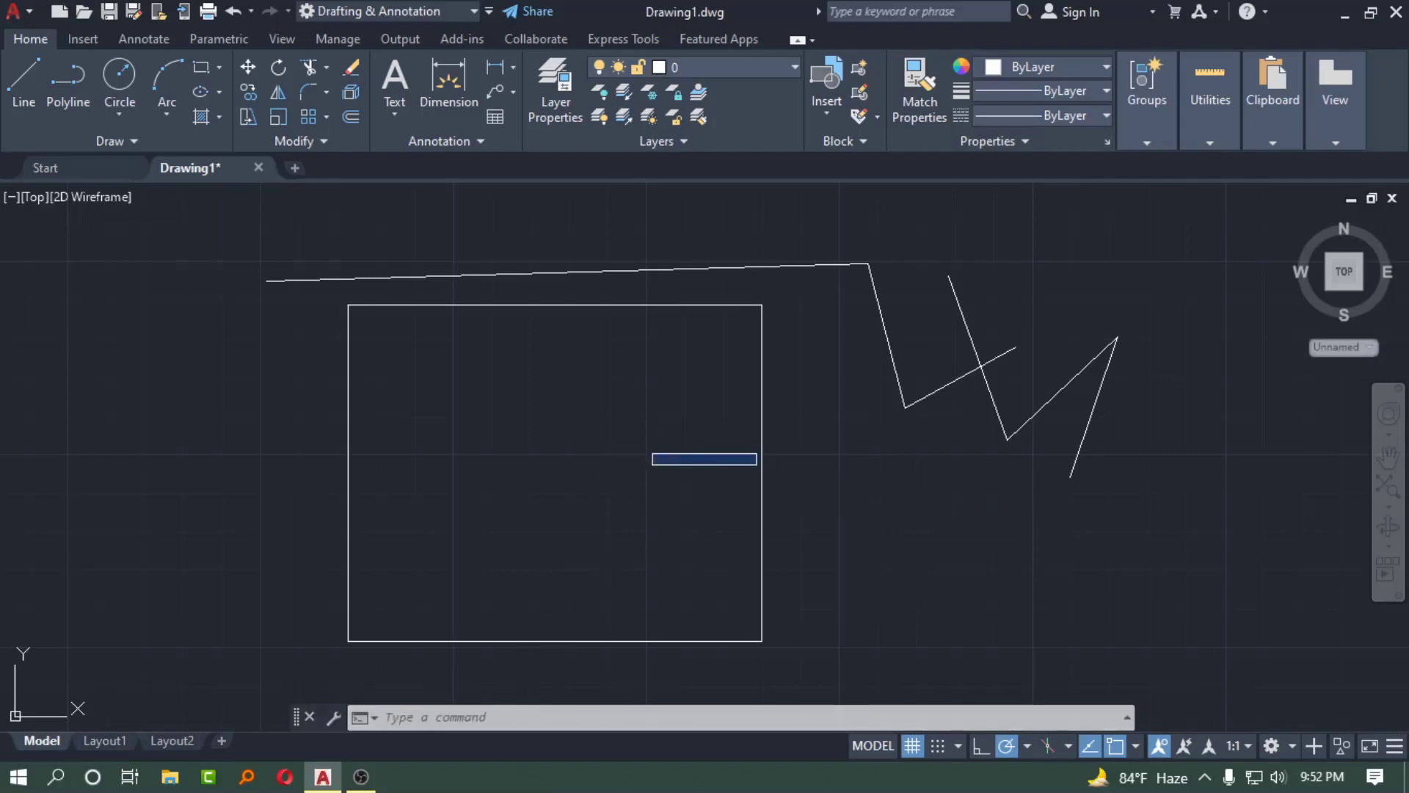
click(754, 465)
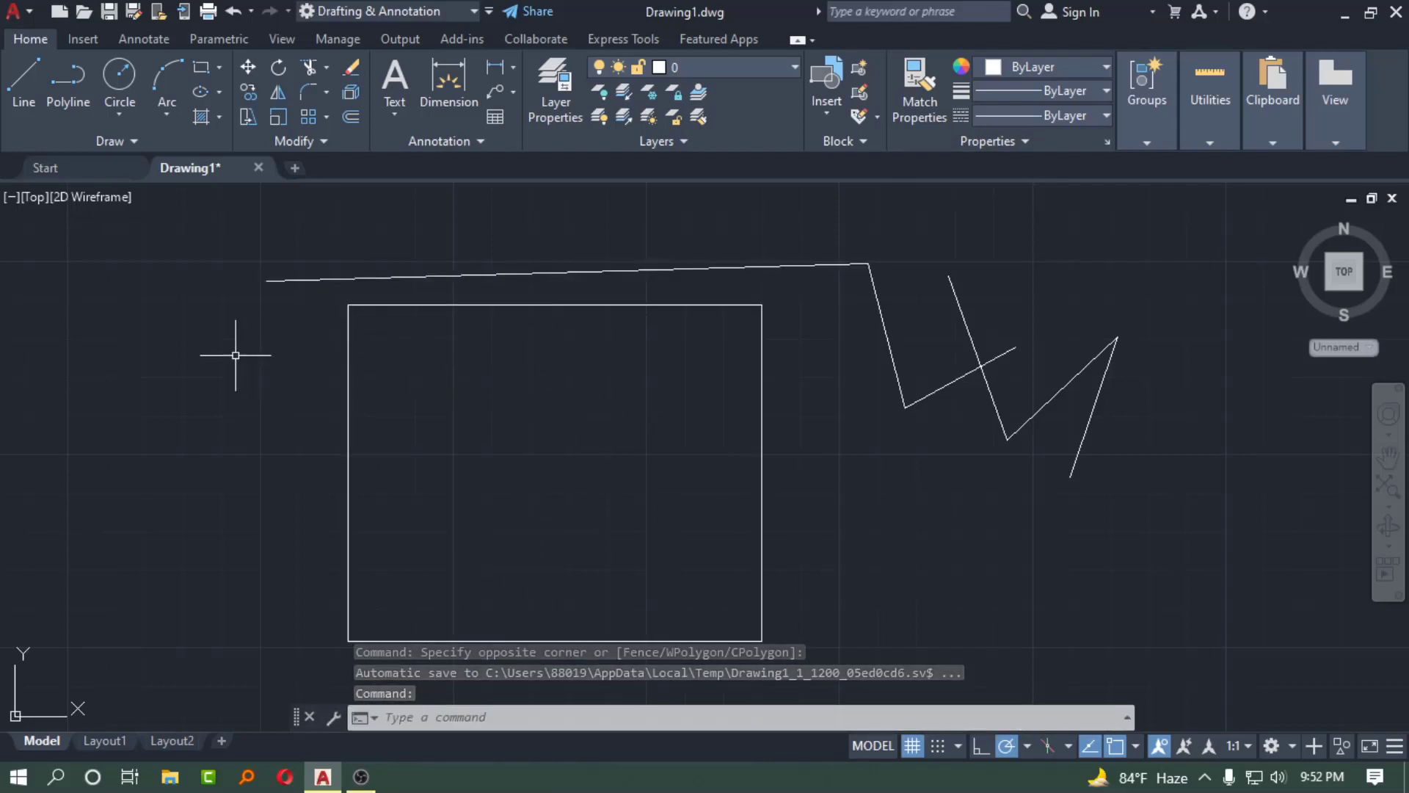
text(LINE)
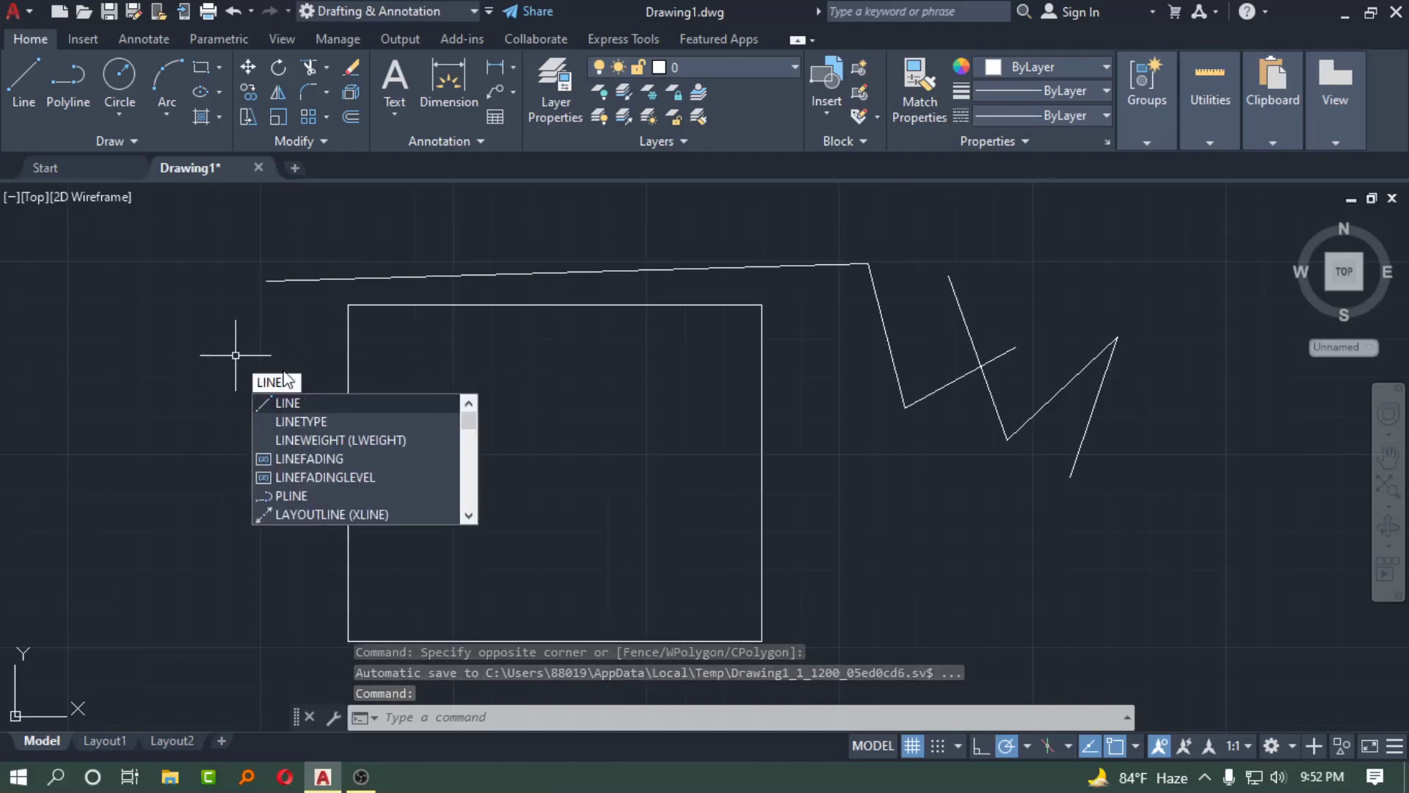
click(449, 717)
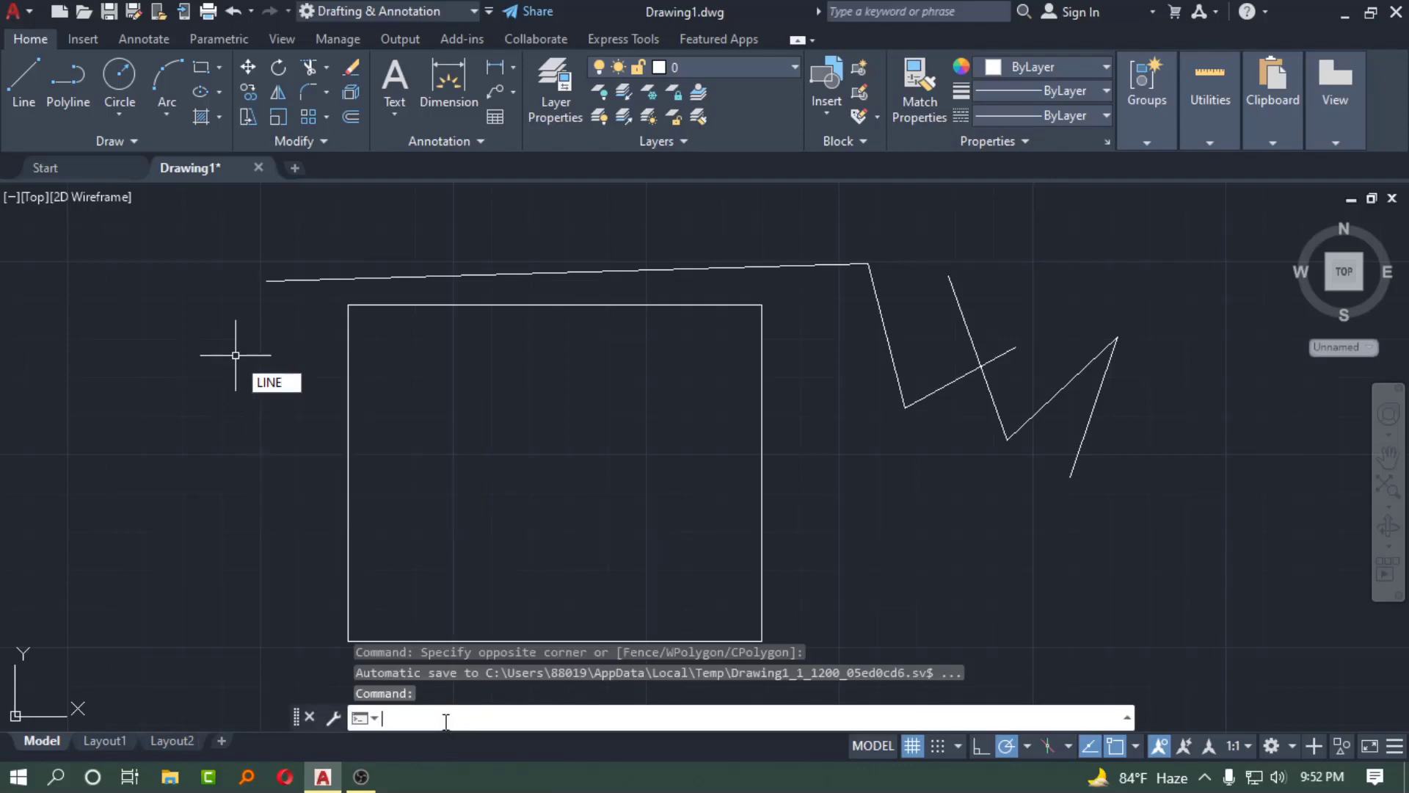
text(L)
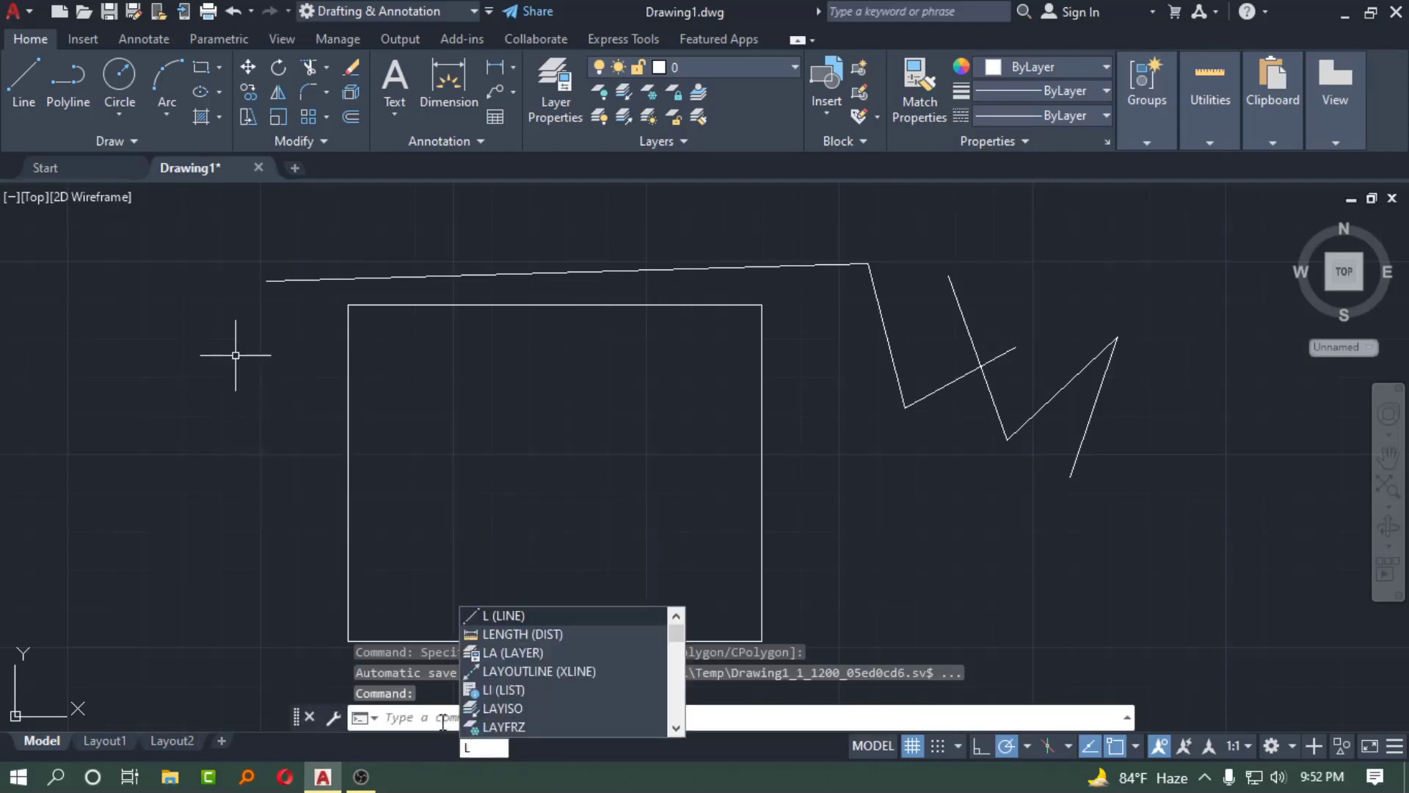
key(Escape)
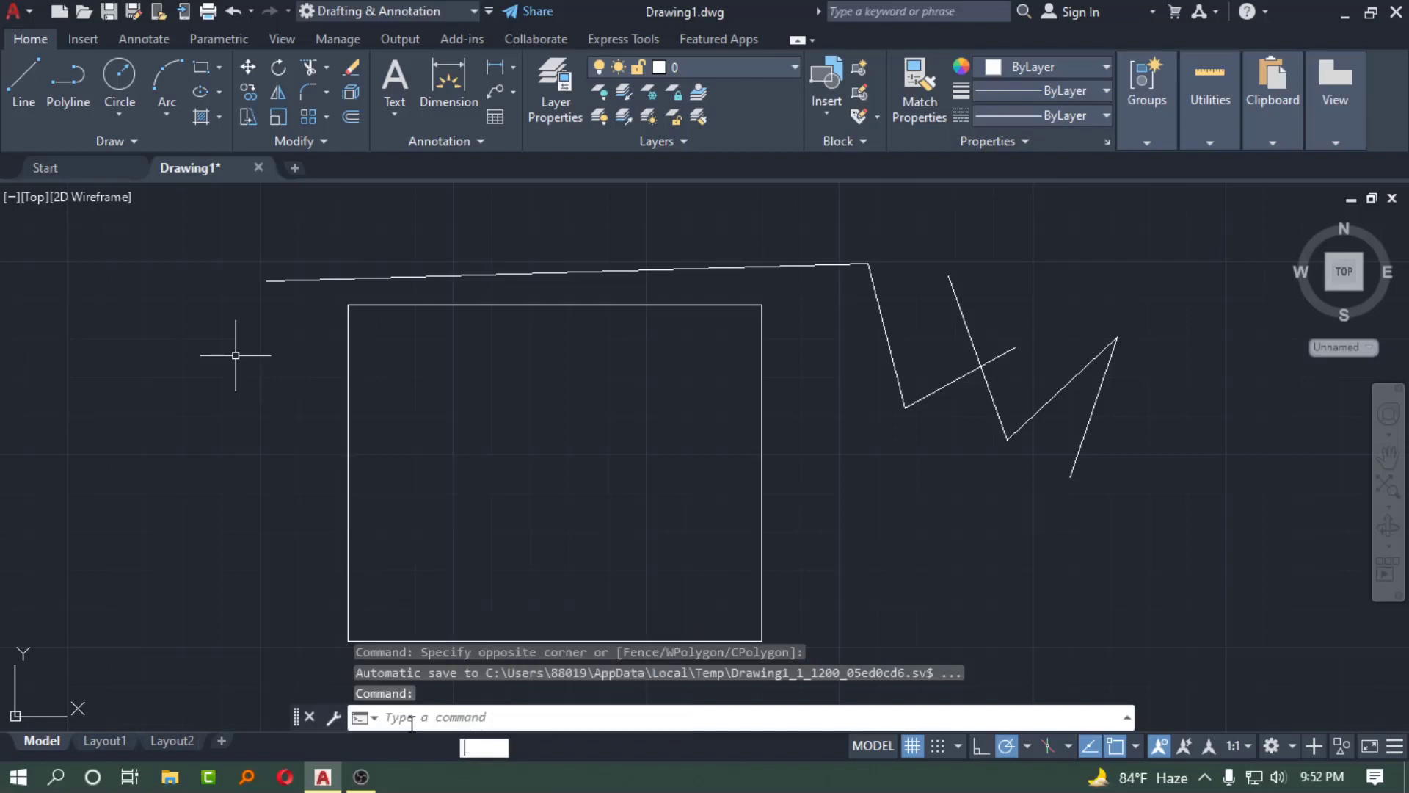
click(501, 490)
click(436, 532)
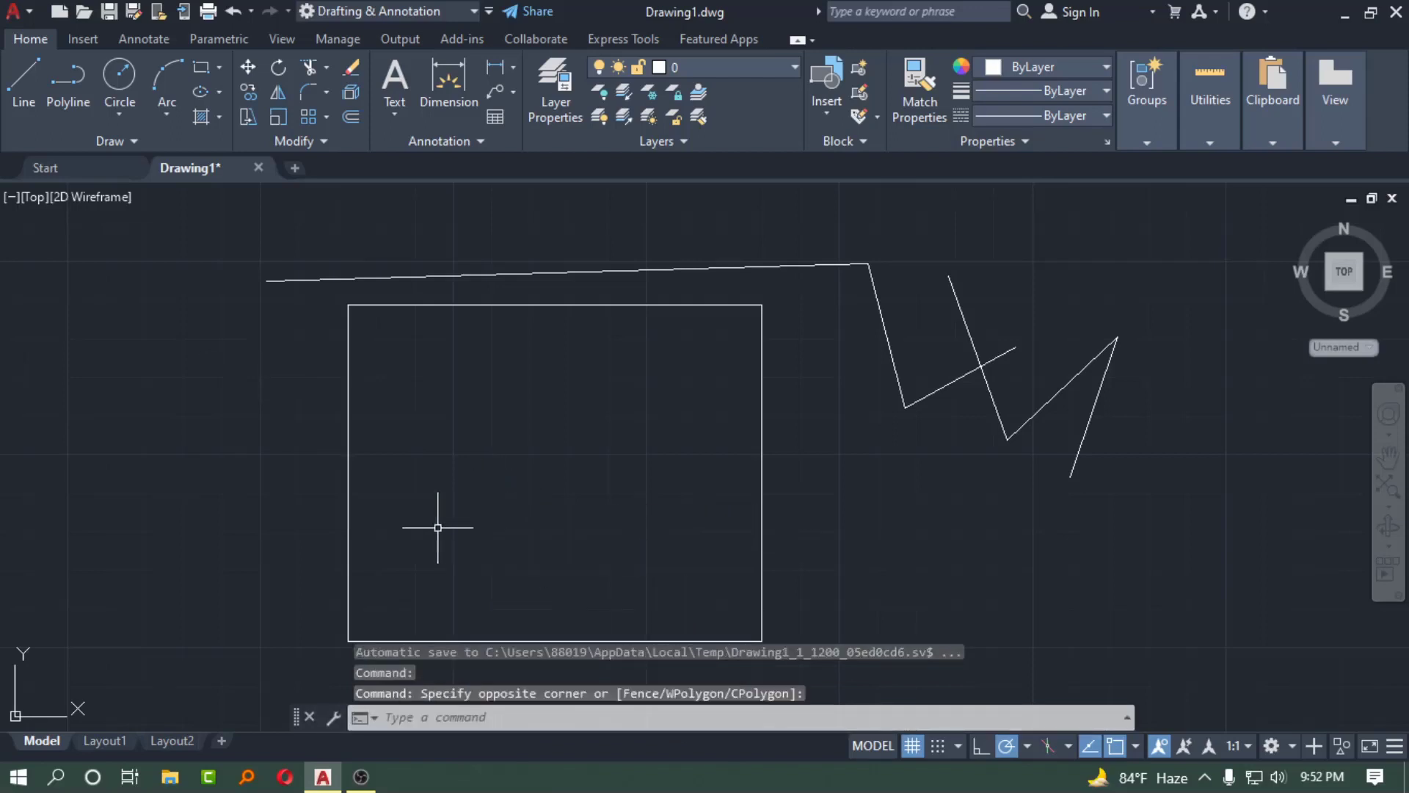
click(336, 719)
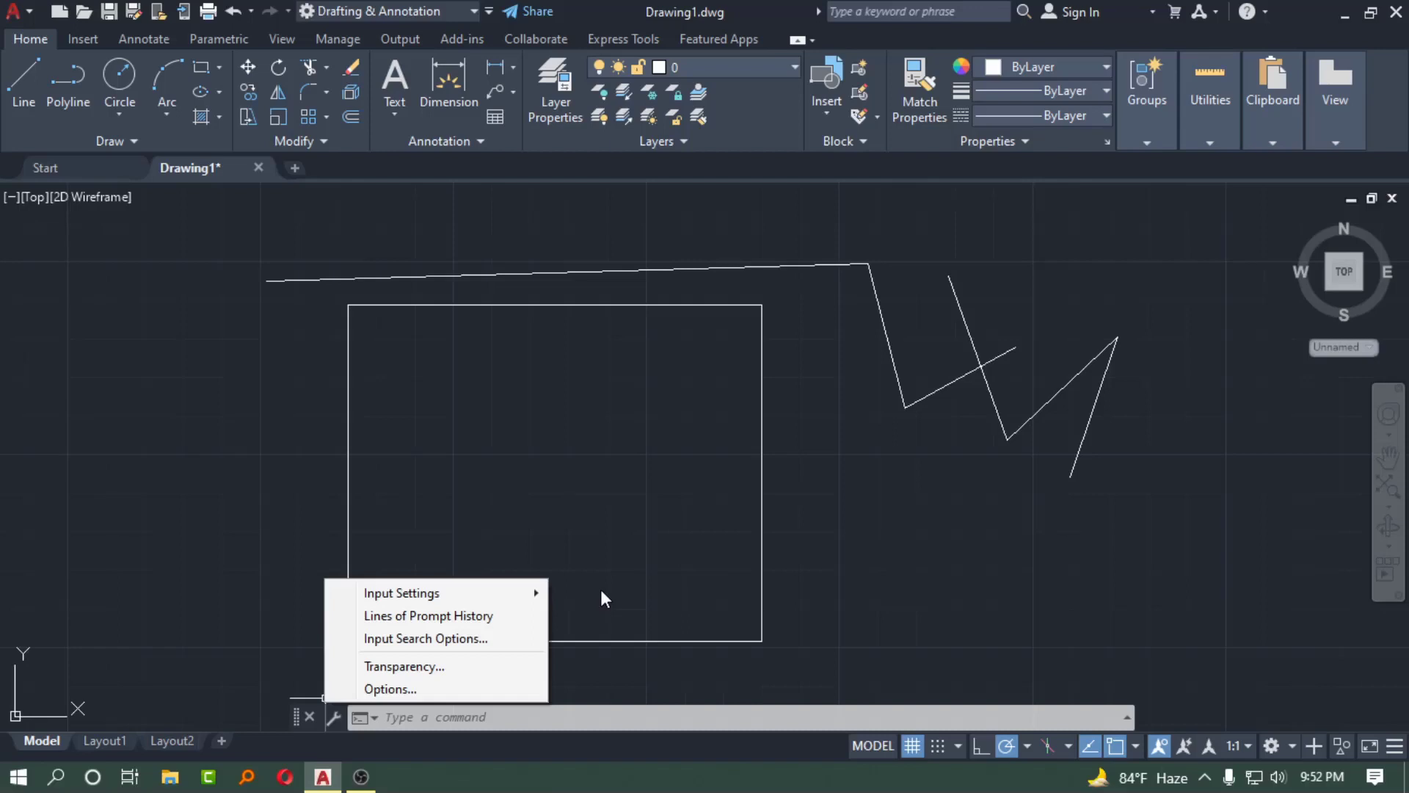
click(931, 614)
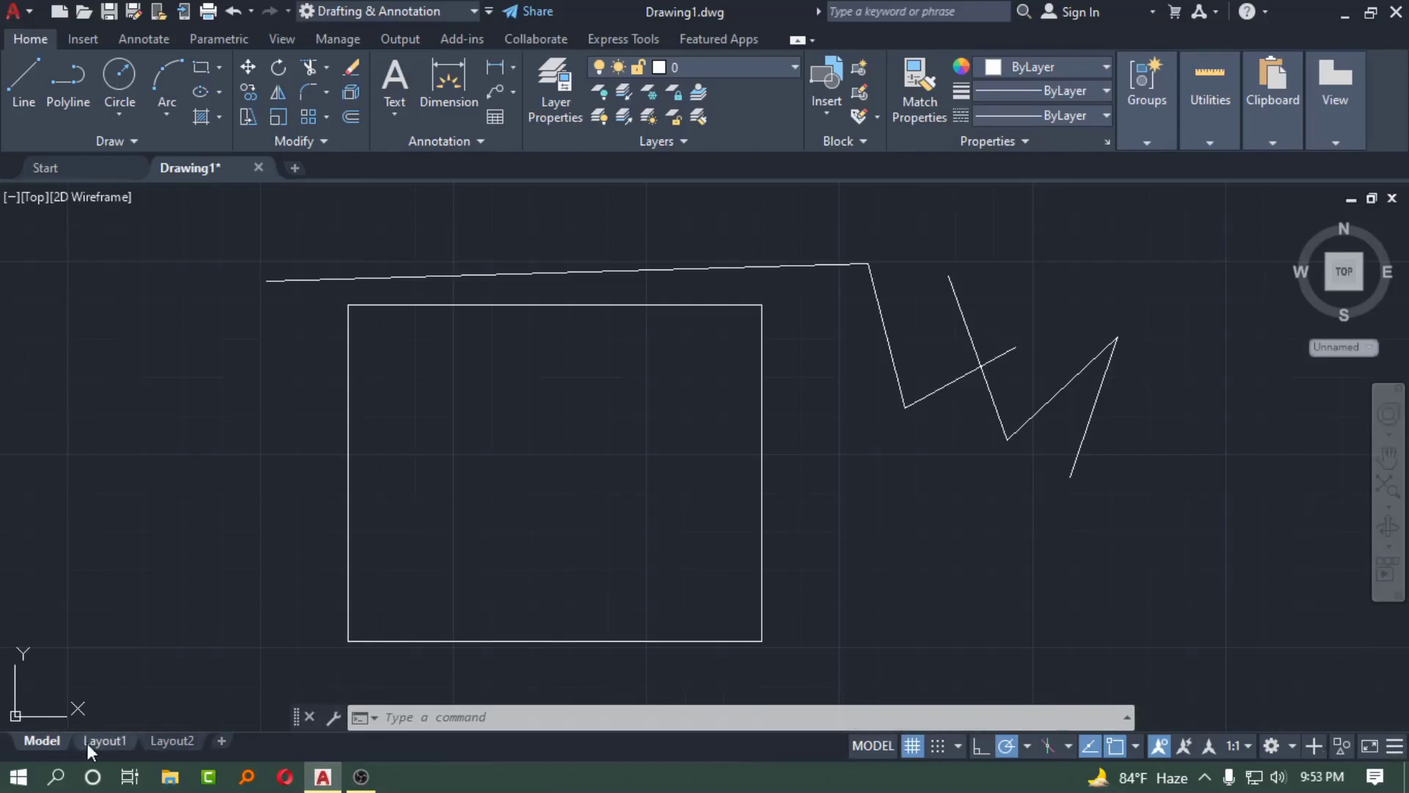
View Layout2, return to Model, then add a new Layout3 sheet.
click(172, 741)
click(29, 740)
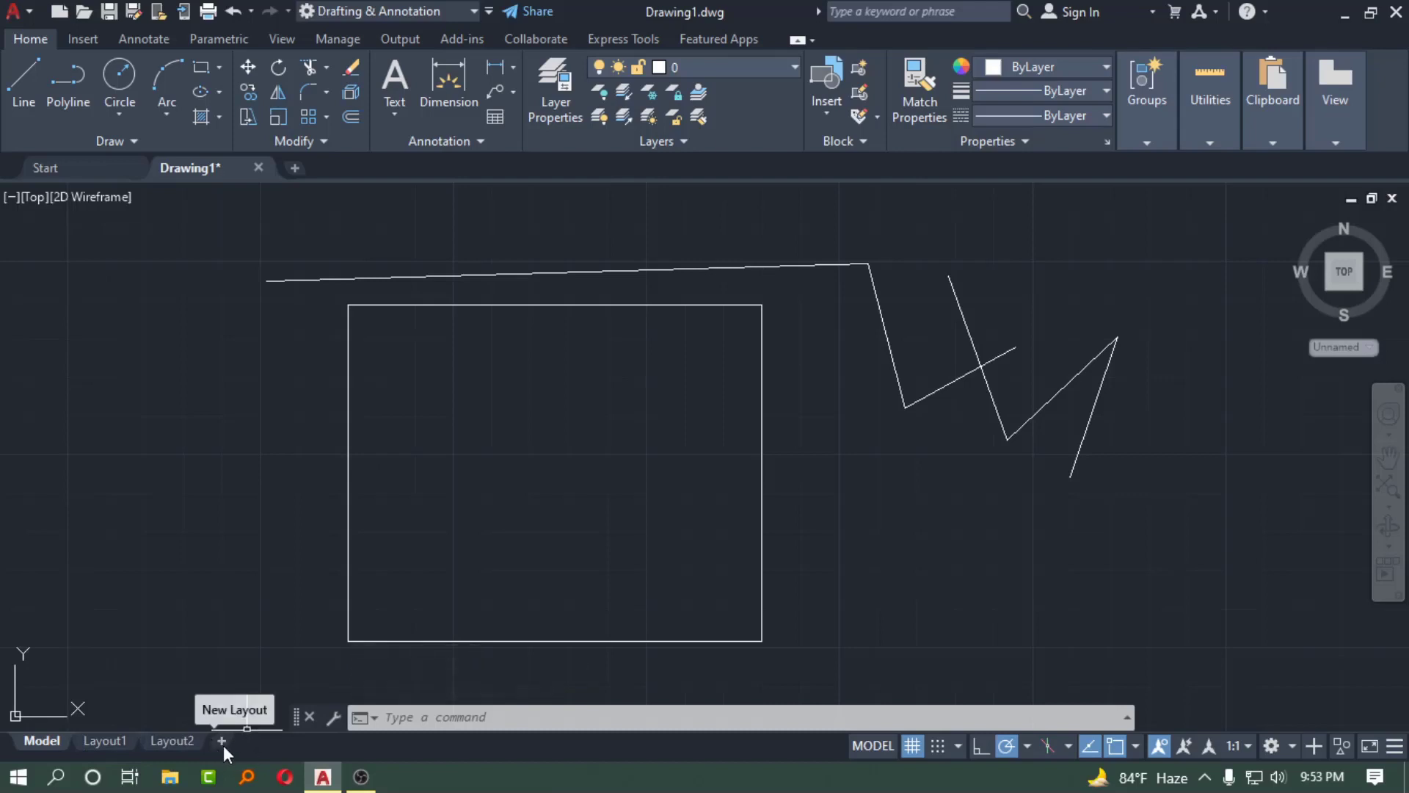
click(221, 740)
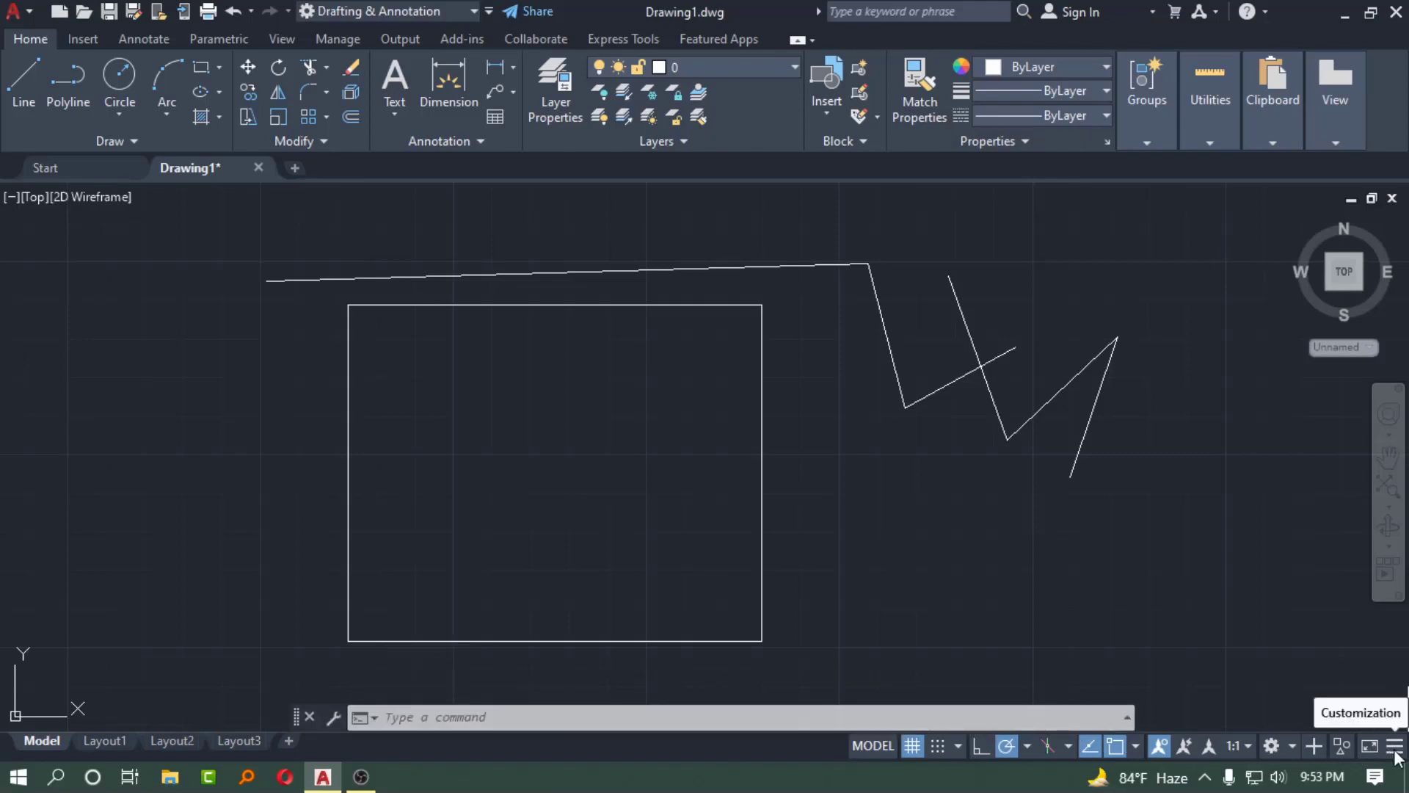
Add Coordinates, Infer Constraints, Dynamic Input, LineWeight and Transparency to the status bar.
click(1395, 746)
click(1394, 746)
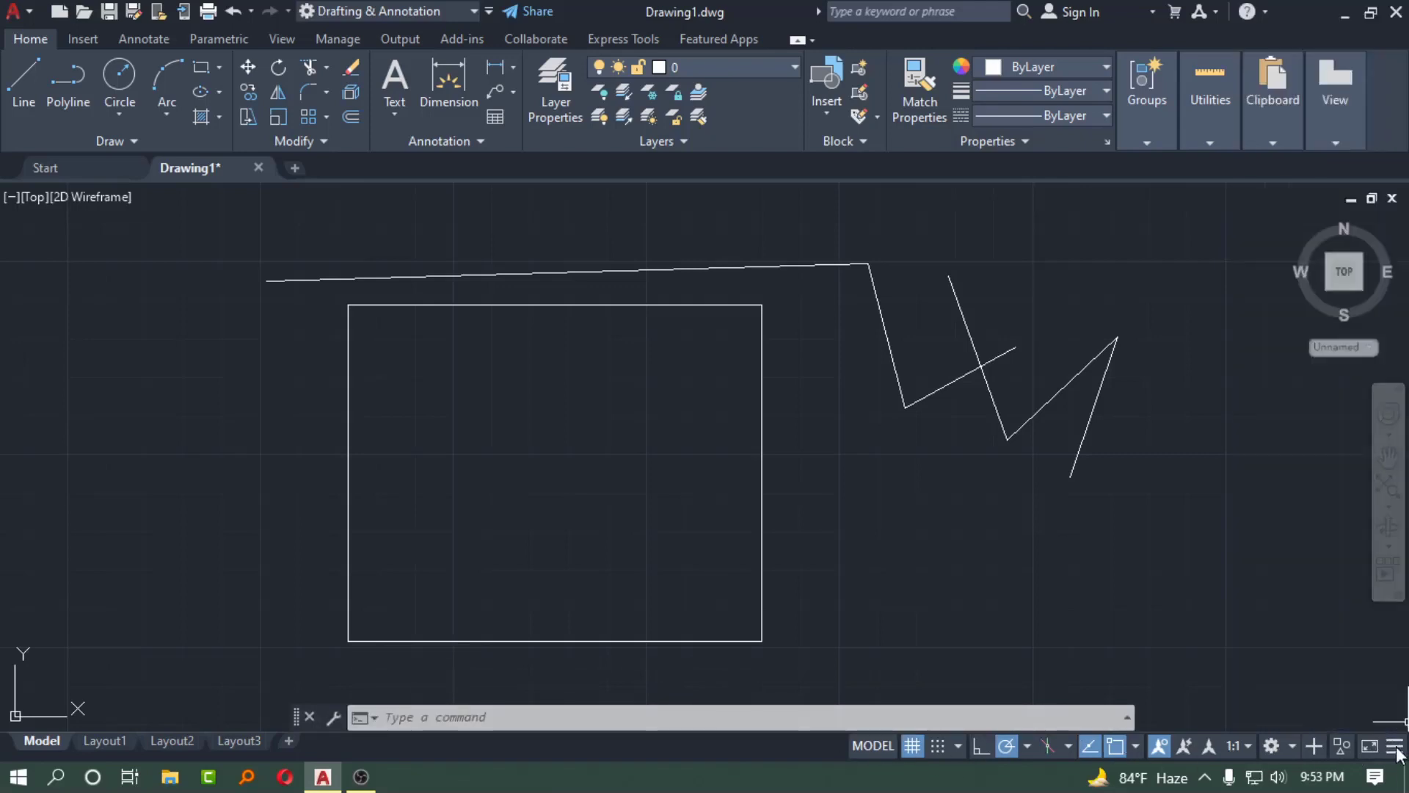
click(1395, 746)
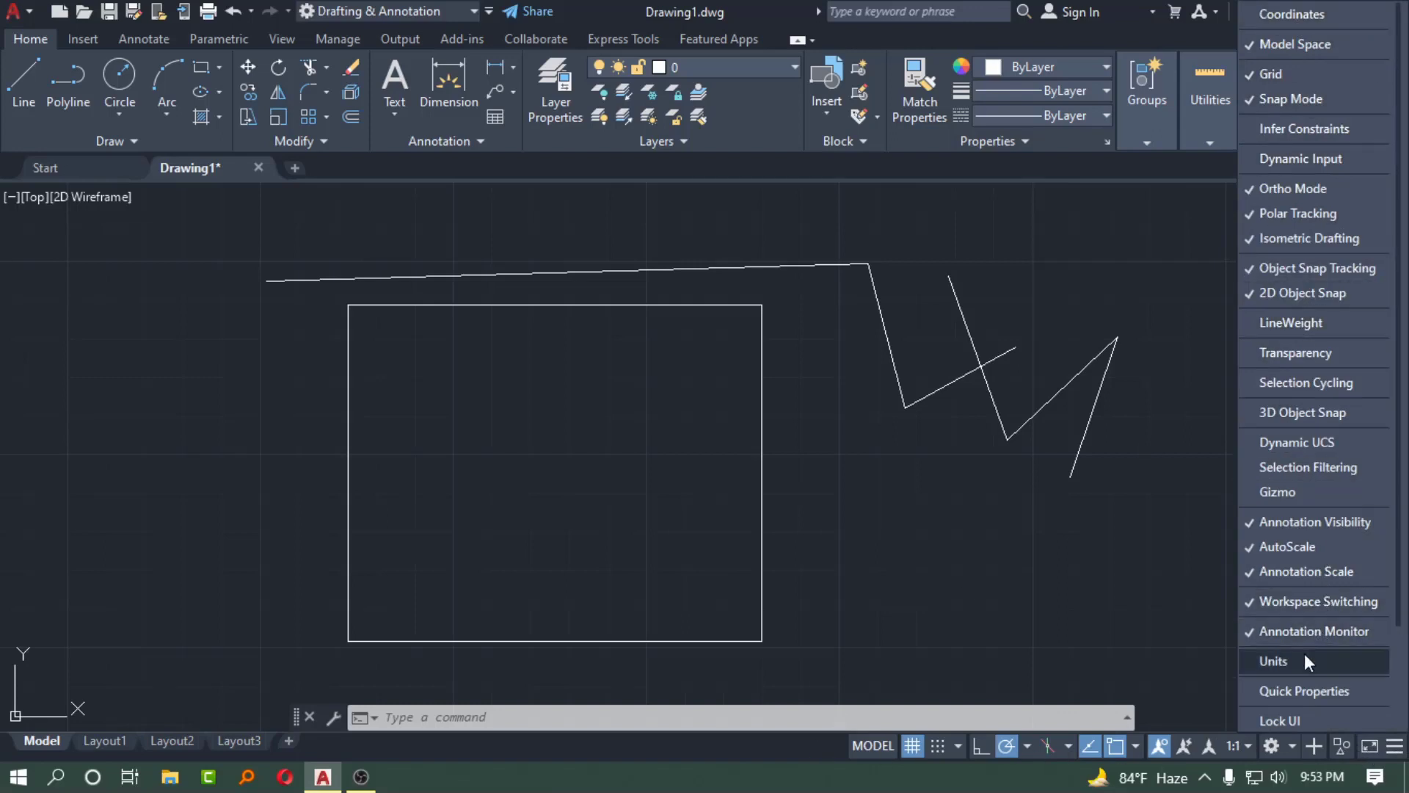
scroll(1312, 668, down, 3)
scroll(1310, 447, up, 3)
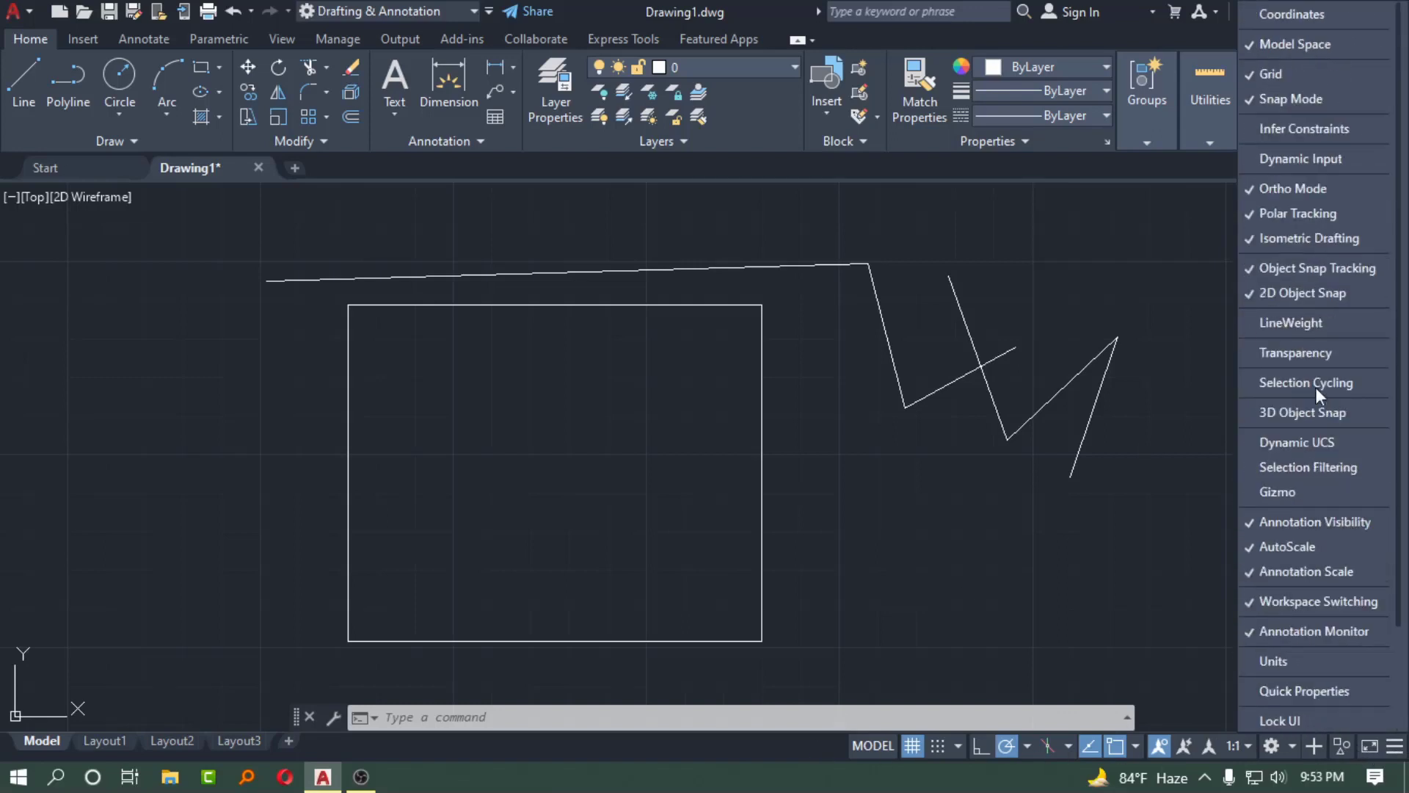
click(1286, 15)
click(1292, 131)
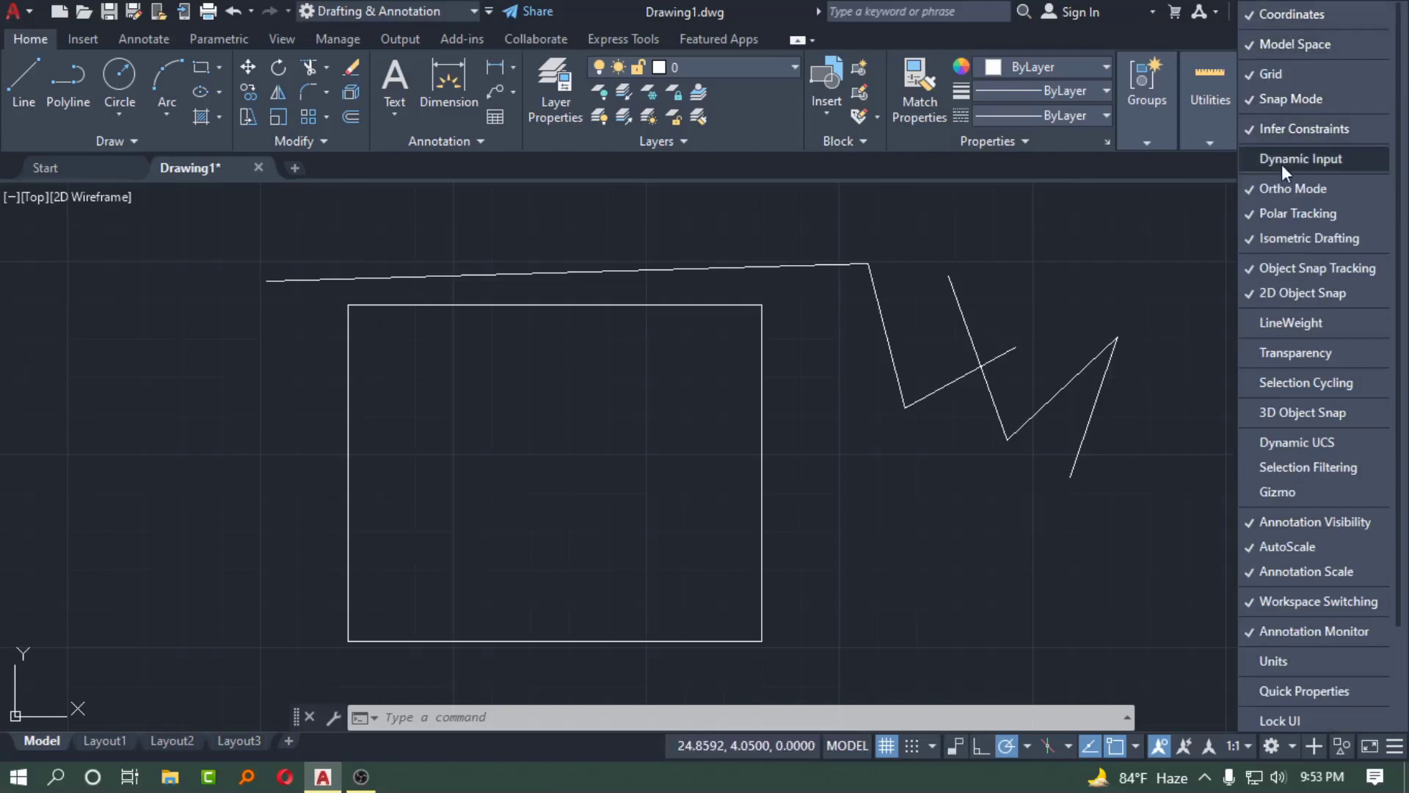
click(1281, 164)
click(1265, 324)
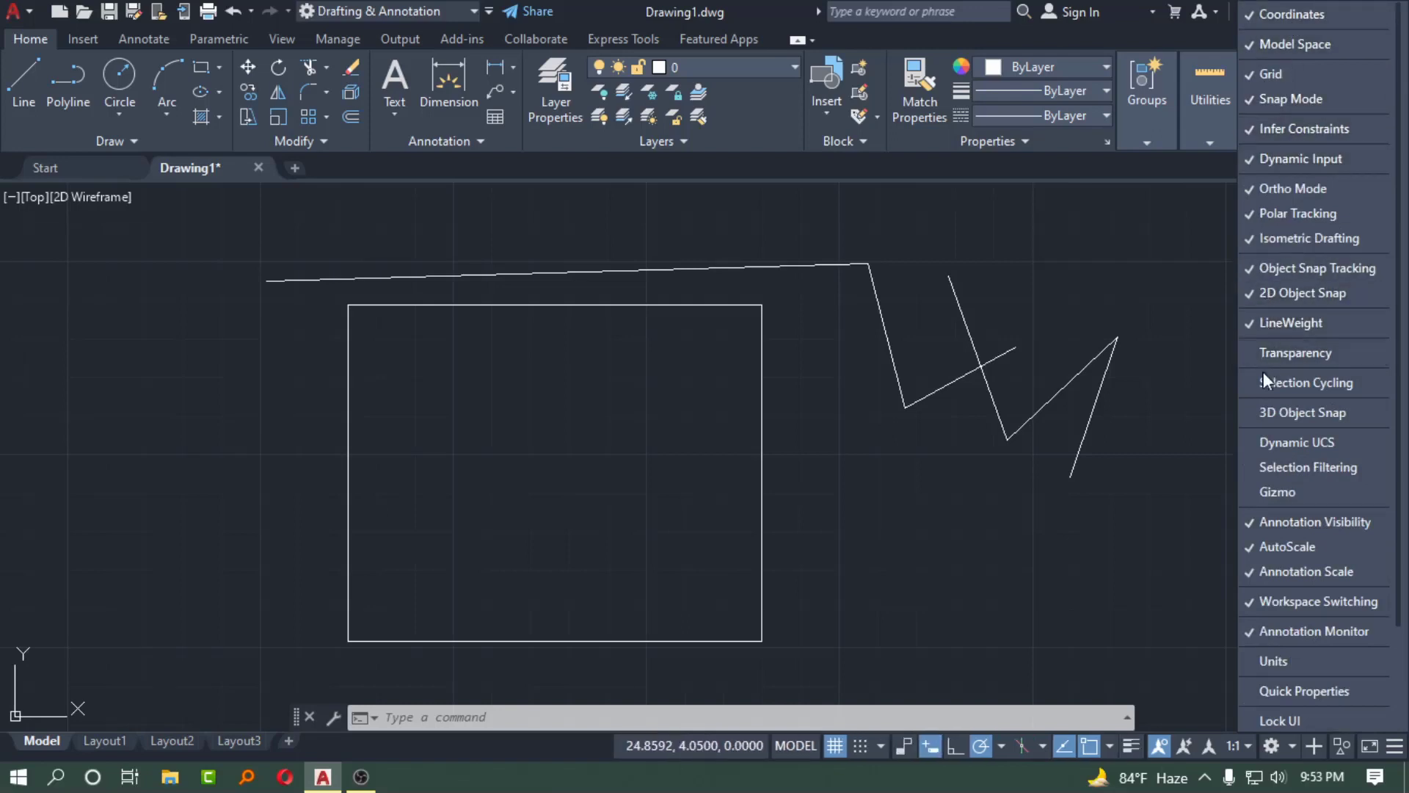
click(1266, 358)
Add Selection Cycling, 3D Object Snap, Dynamic UCS, Selection Filtering, Units, Quick Properties, Lock UI, Isolate Objects, Graphics Performance.
click(1269, 384)
click(1271, 413)
click(1271, 443)
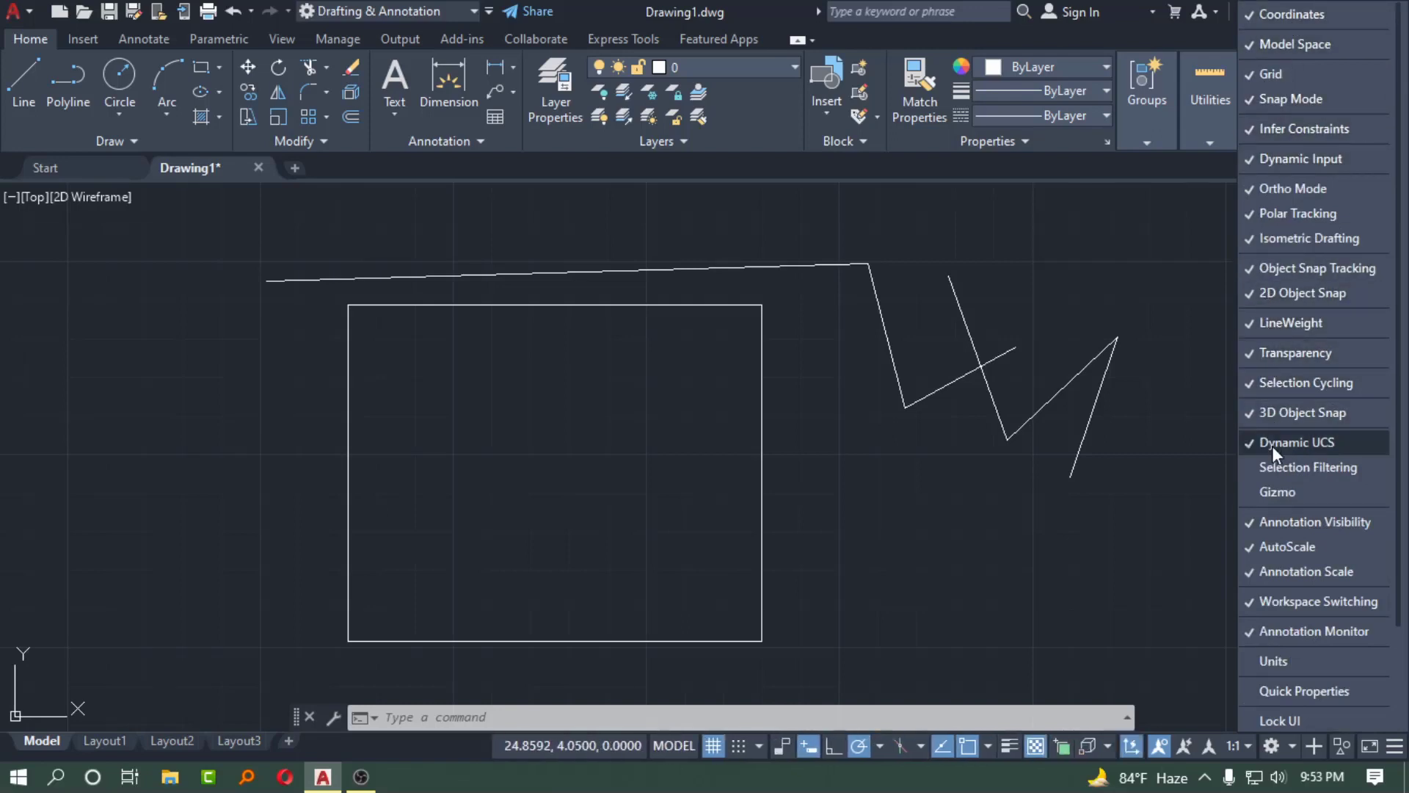
click(1276, 494)
click(1308, 661)
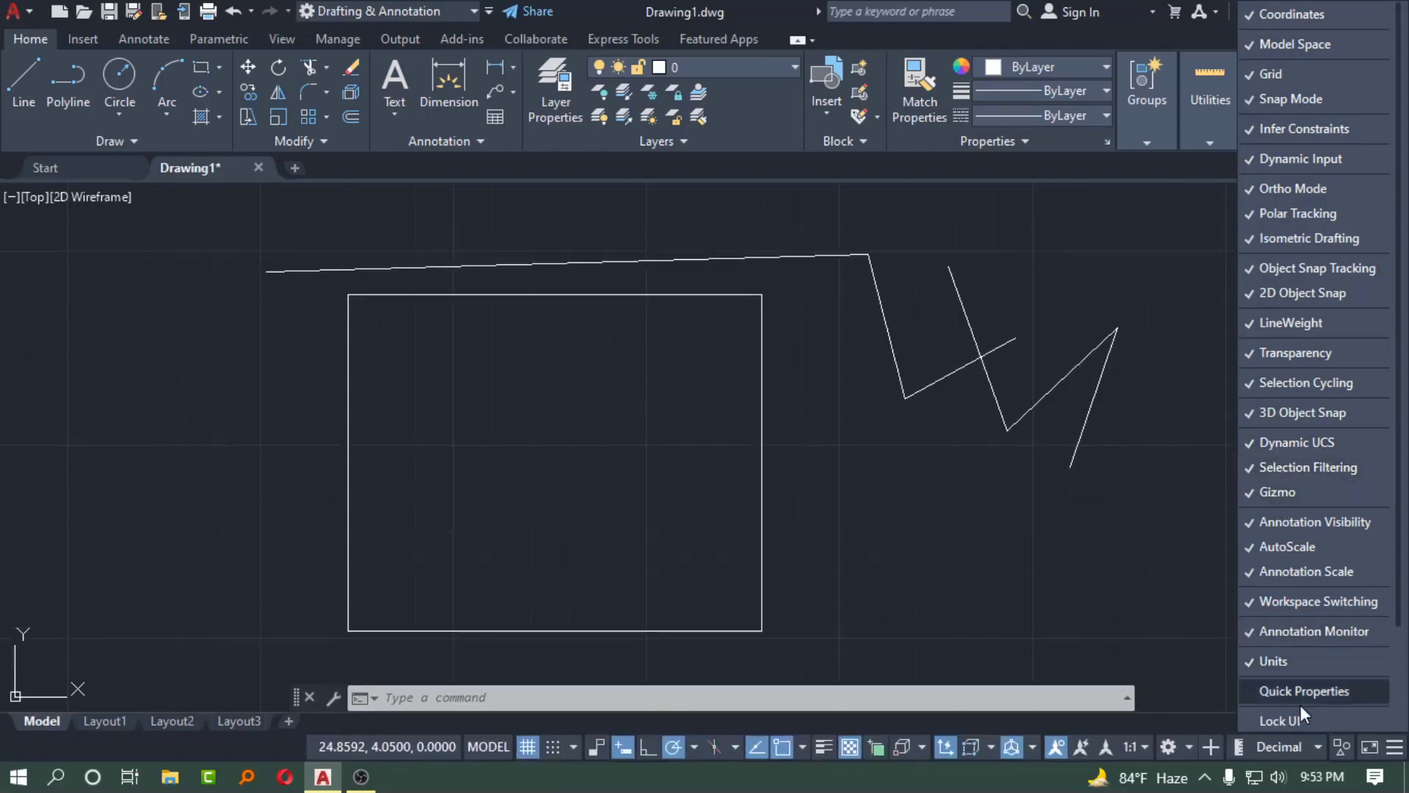
click(1301, 691)
click(1300, 716)
scroll(1301, 716, down, 3)
click(1300, 641)
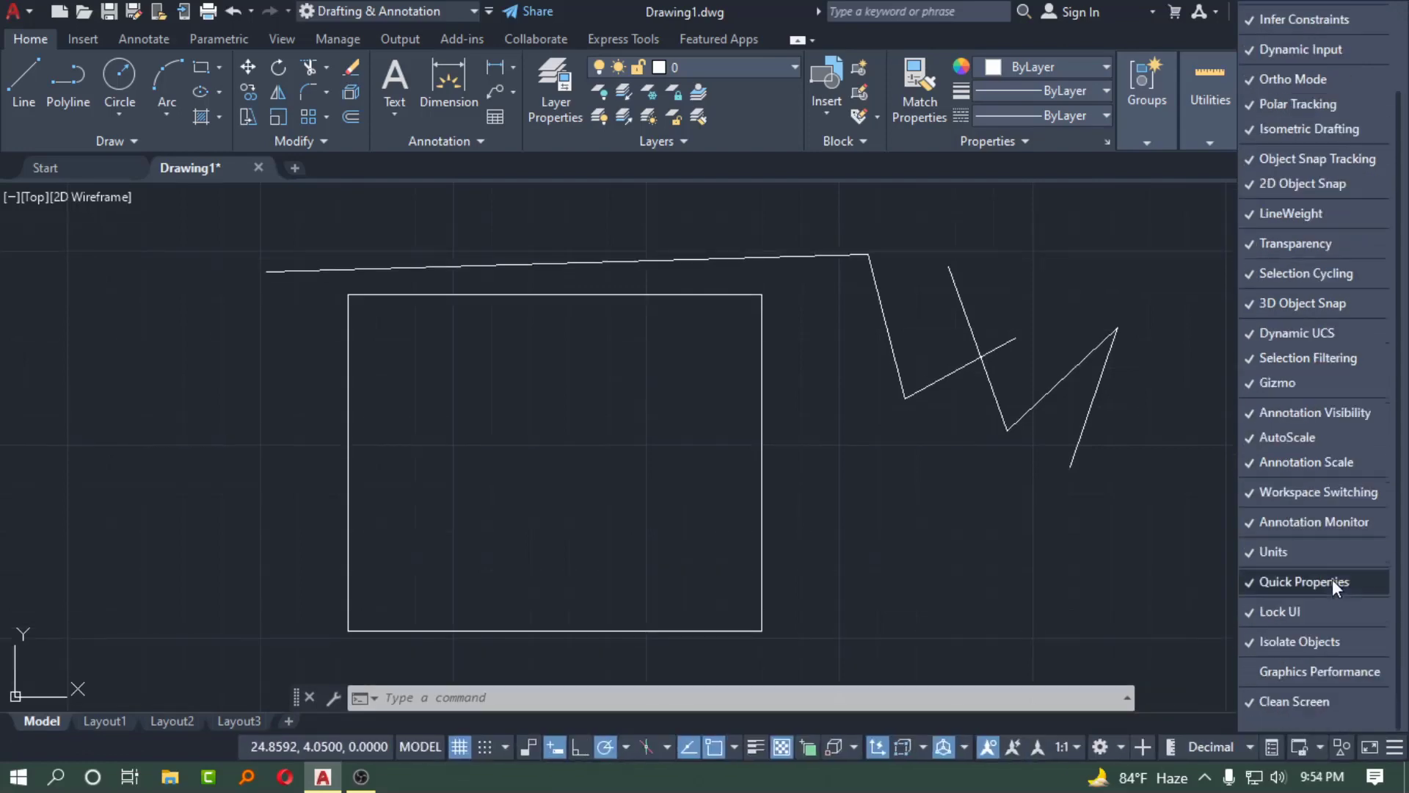
click(1303, 672)
scroll(1315, 684, up, 3)
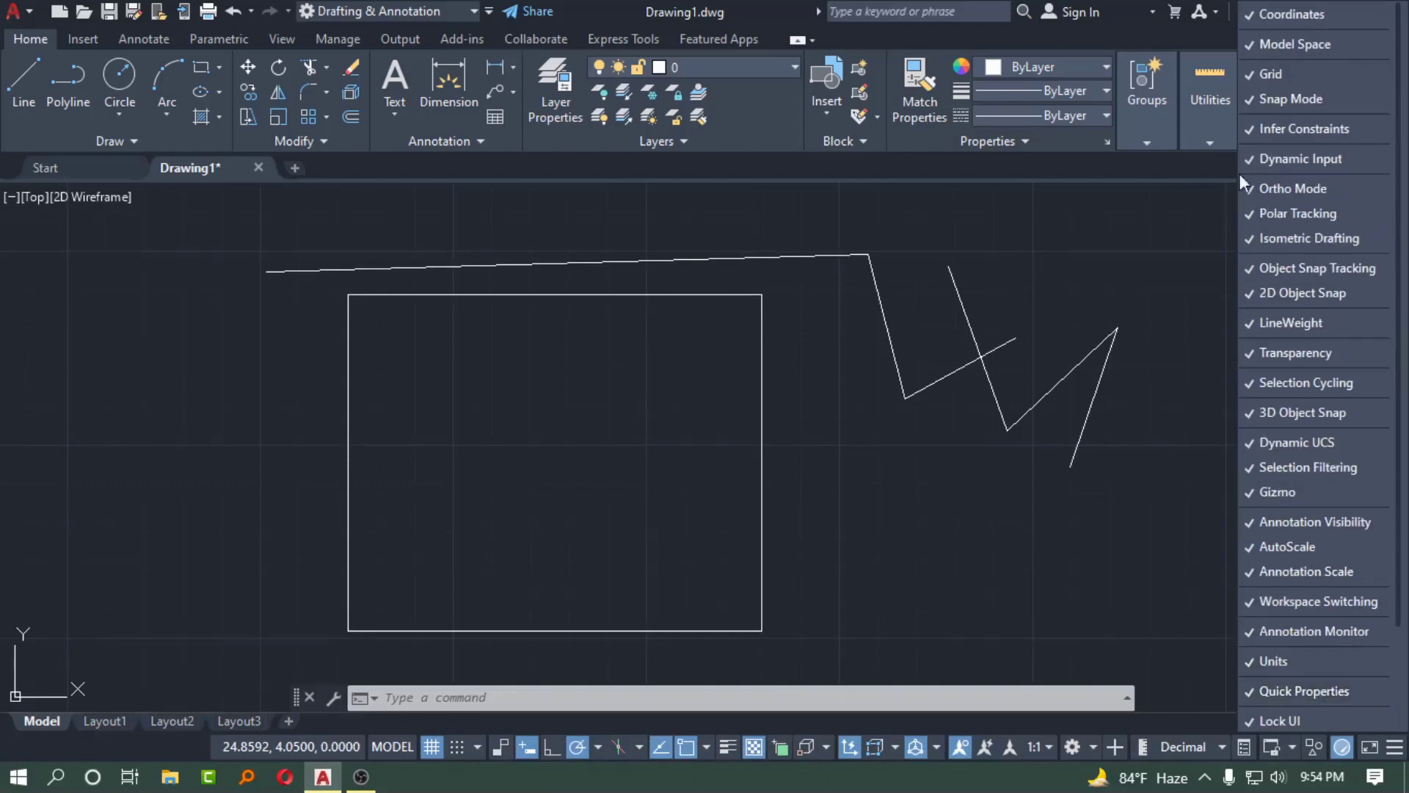
click(1398, 751)
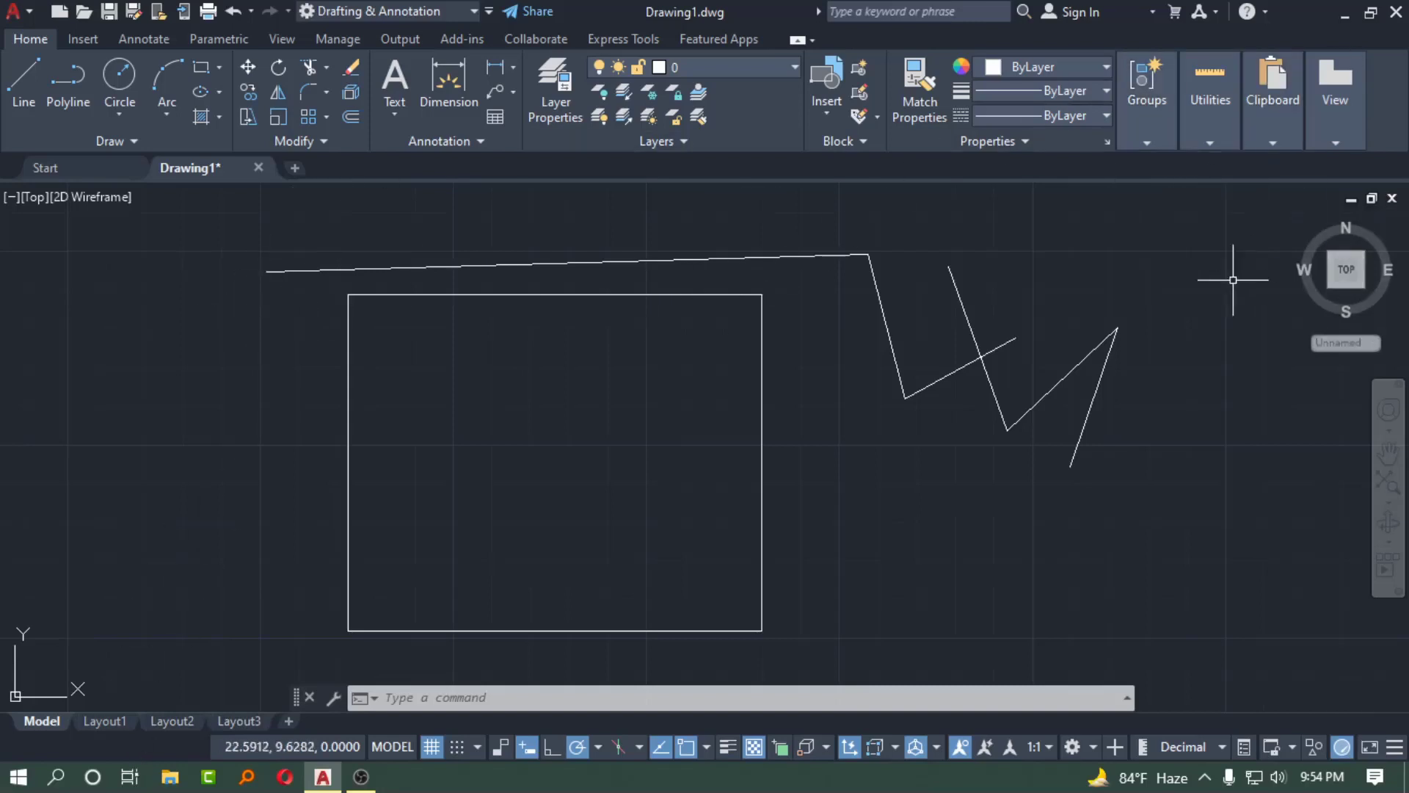
Remove Lock UI, Isolate Objects, Graphics Performance and Units from the status bar.
click(1394, 746)
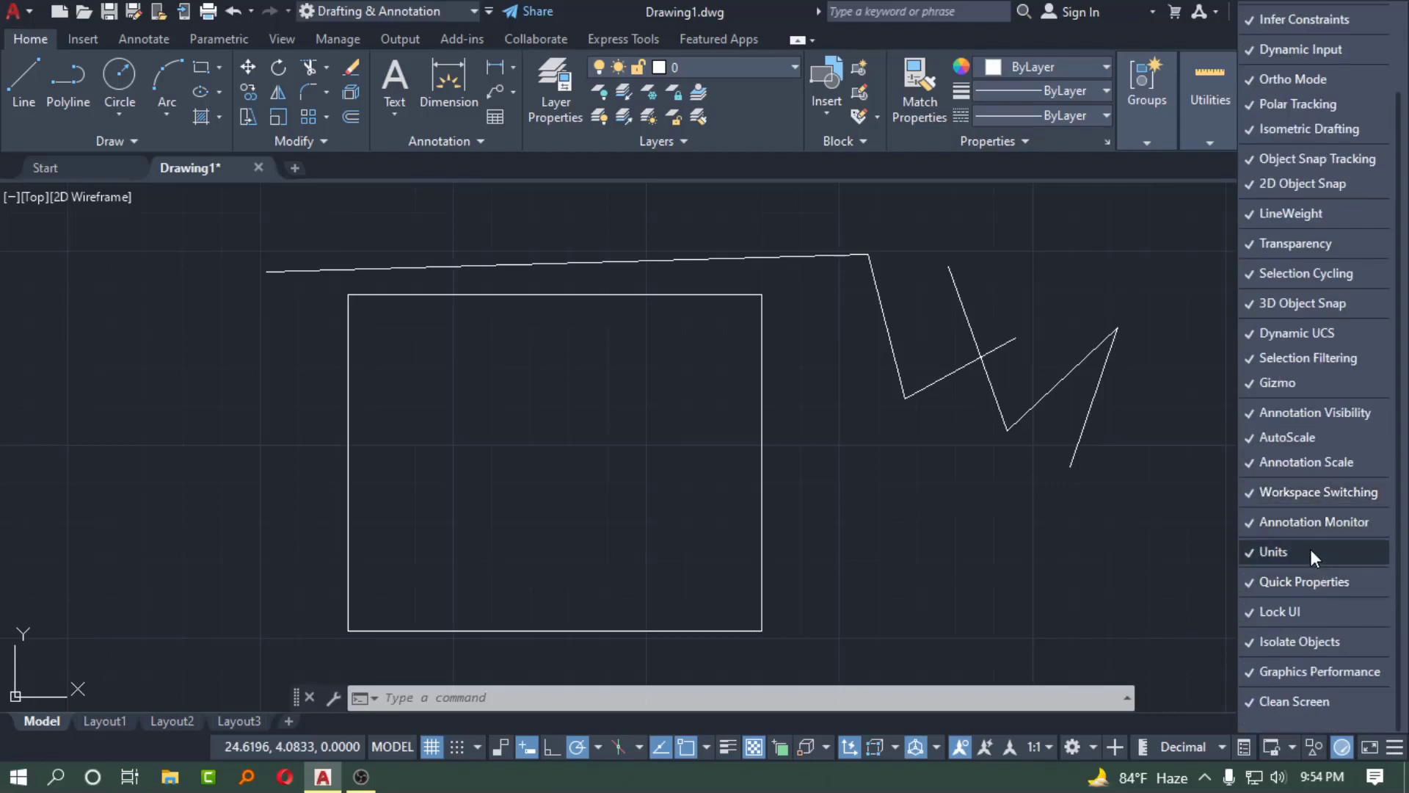
click(1310, 615)
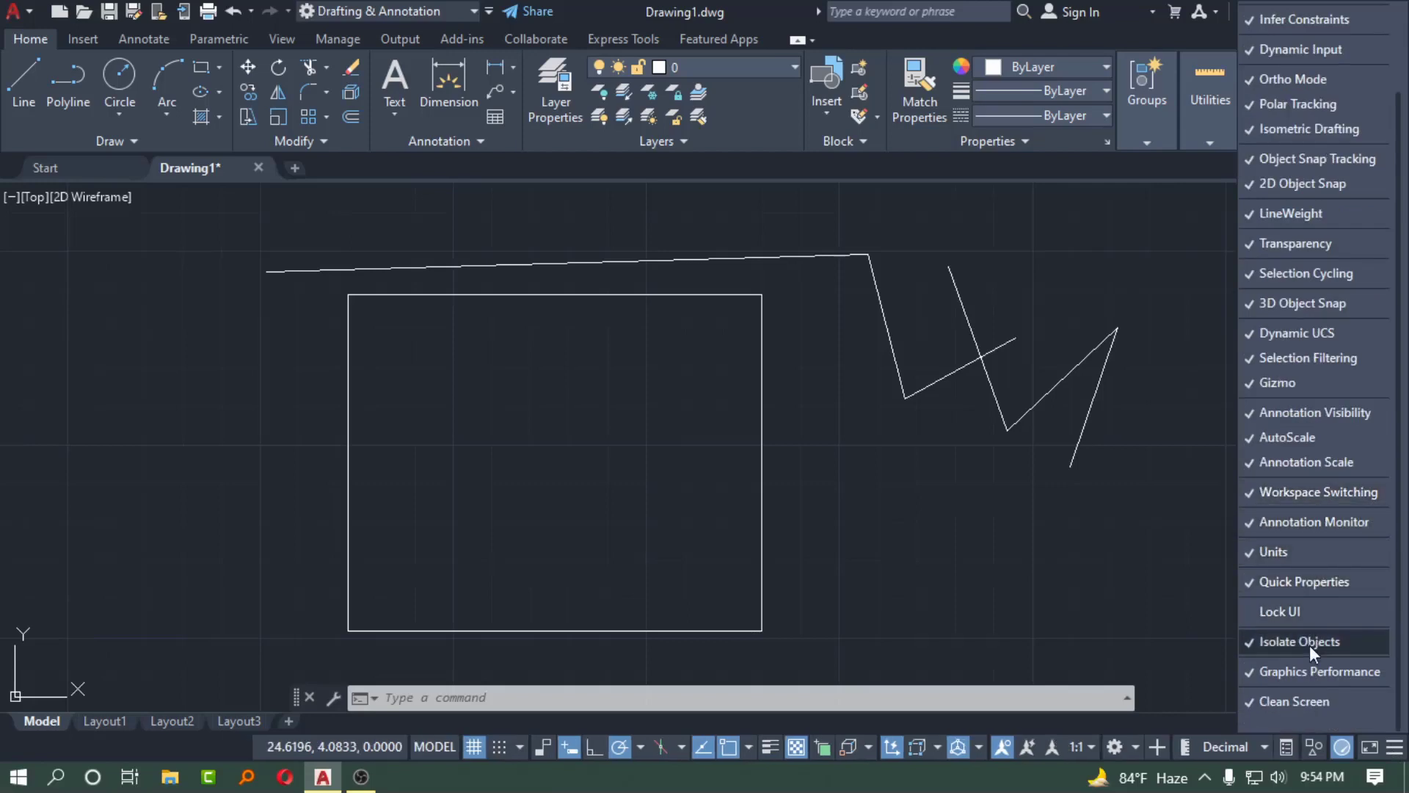
click(1310, 644)
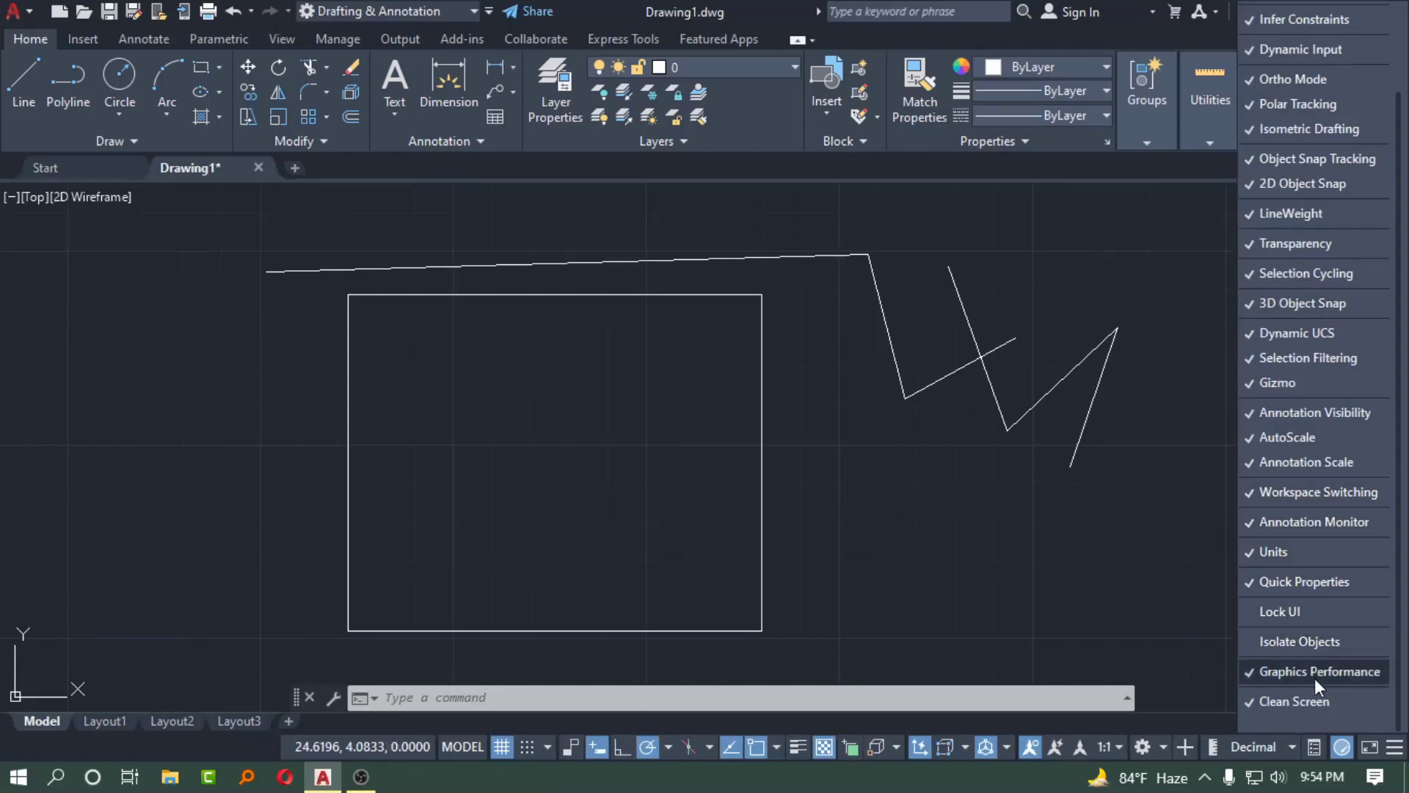
click(1314, 678)
click(1293, 558)
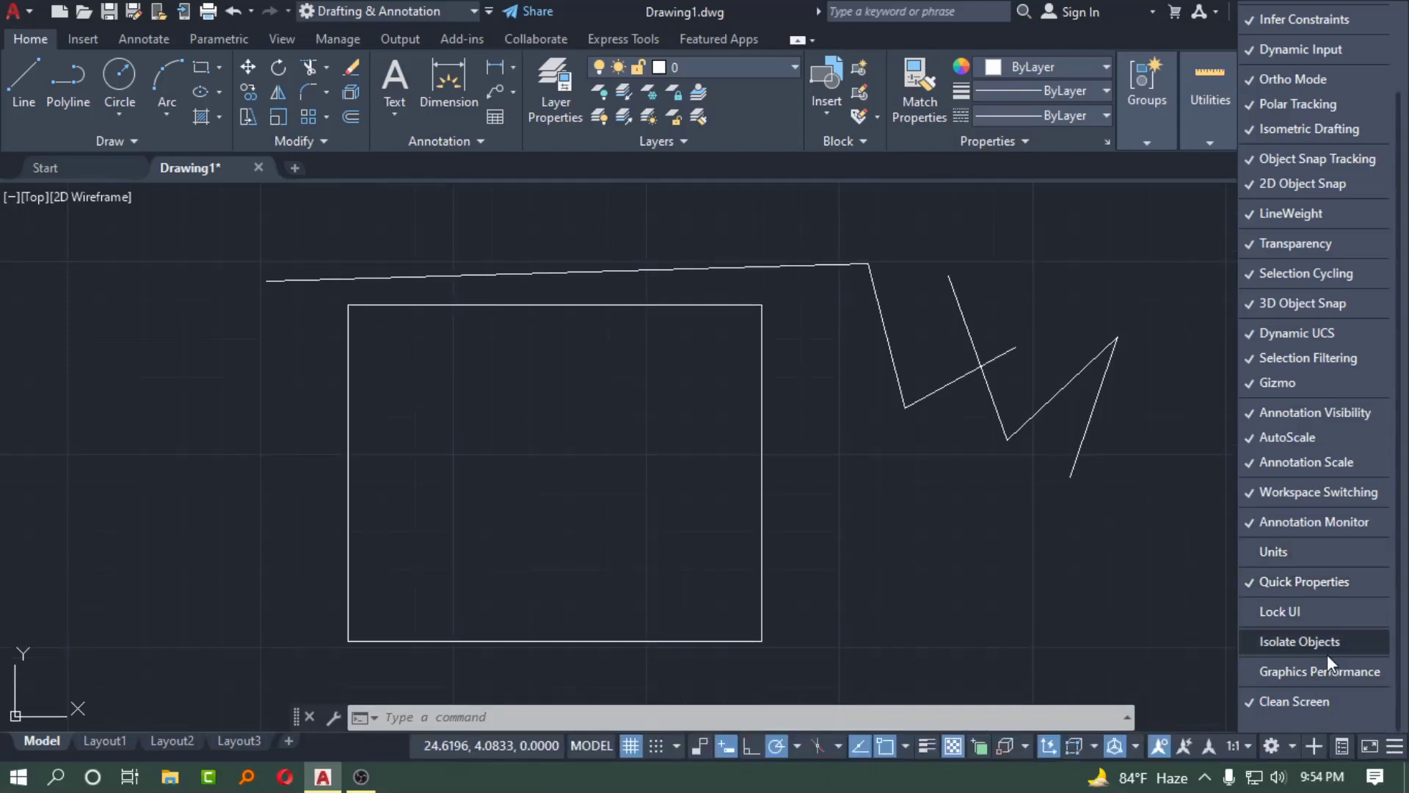
click(1398, 746)
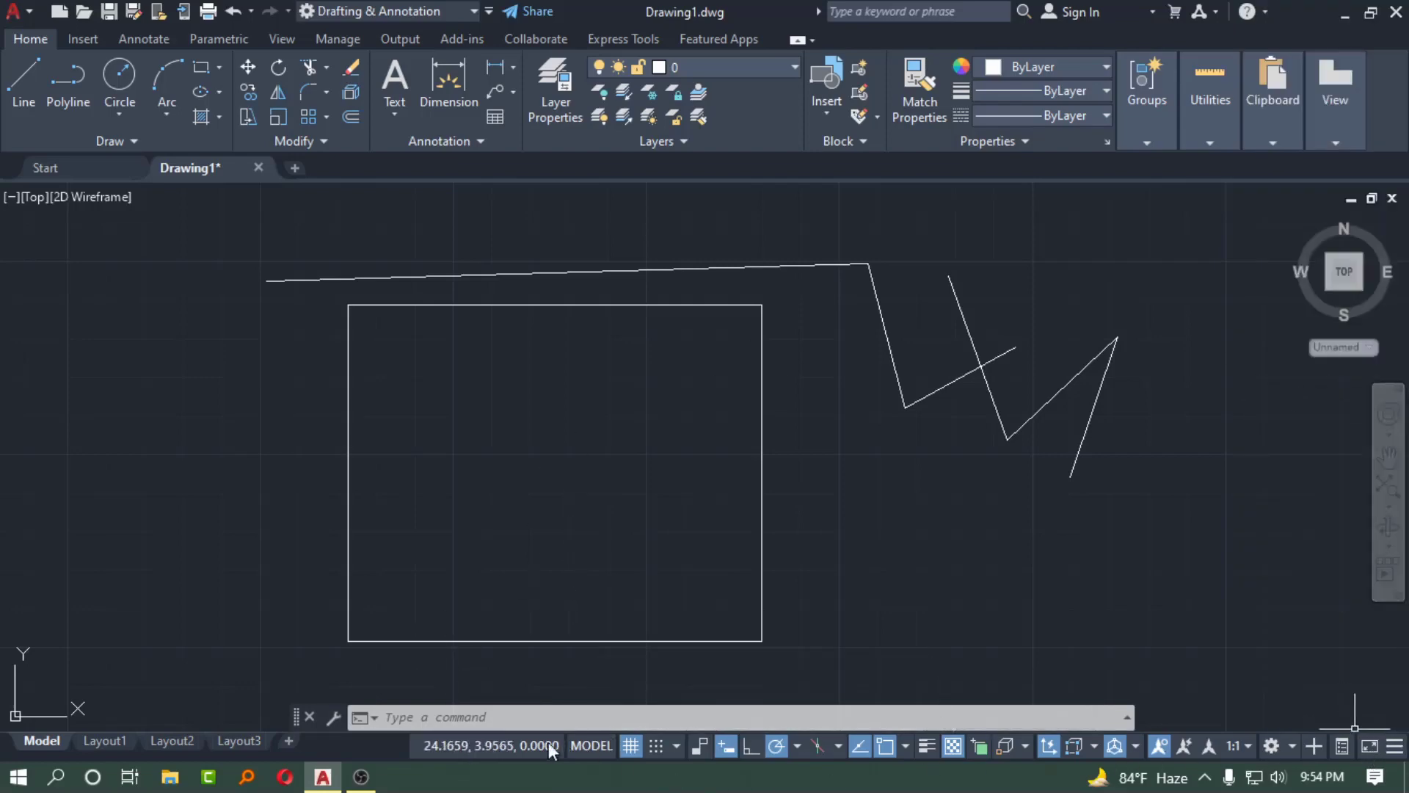
Look through the status-bar customization list once more and close it.
click(1396, 746)
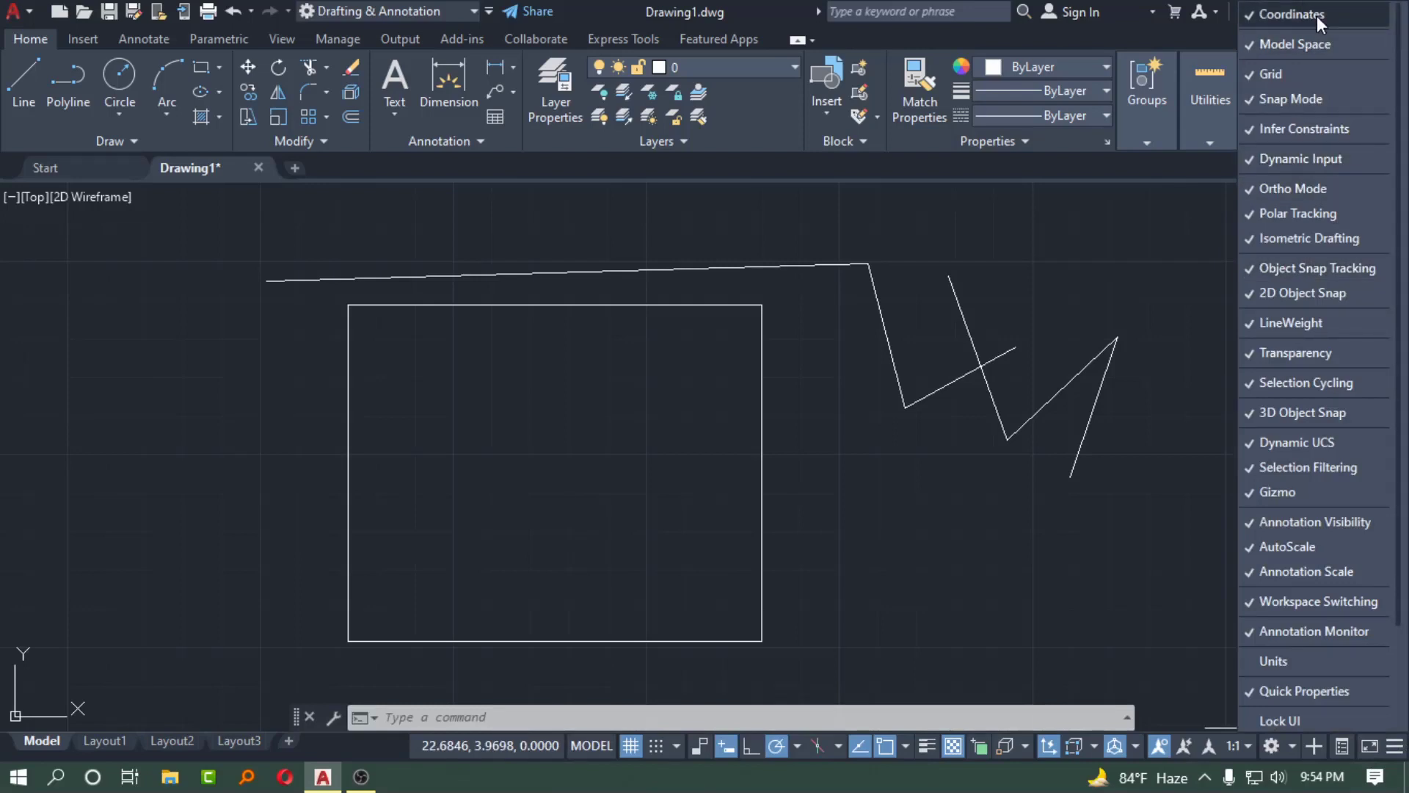
scroll(1341, 536, down, 3)
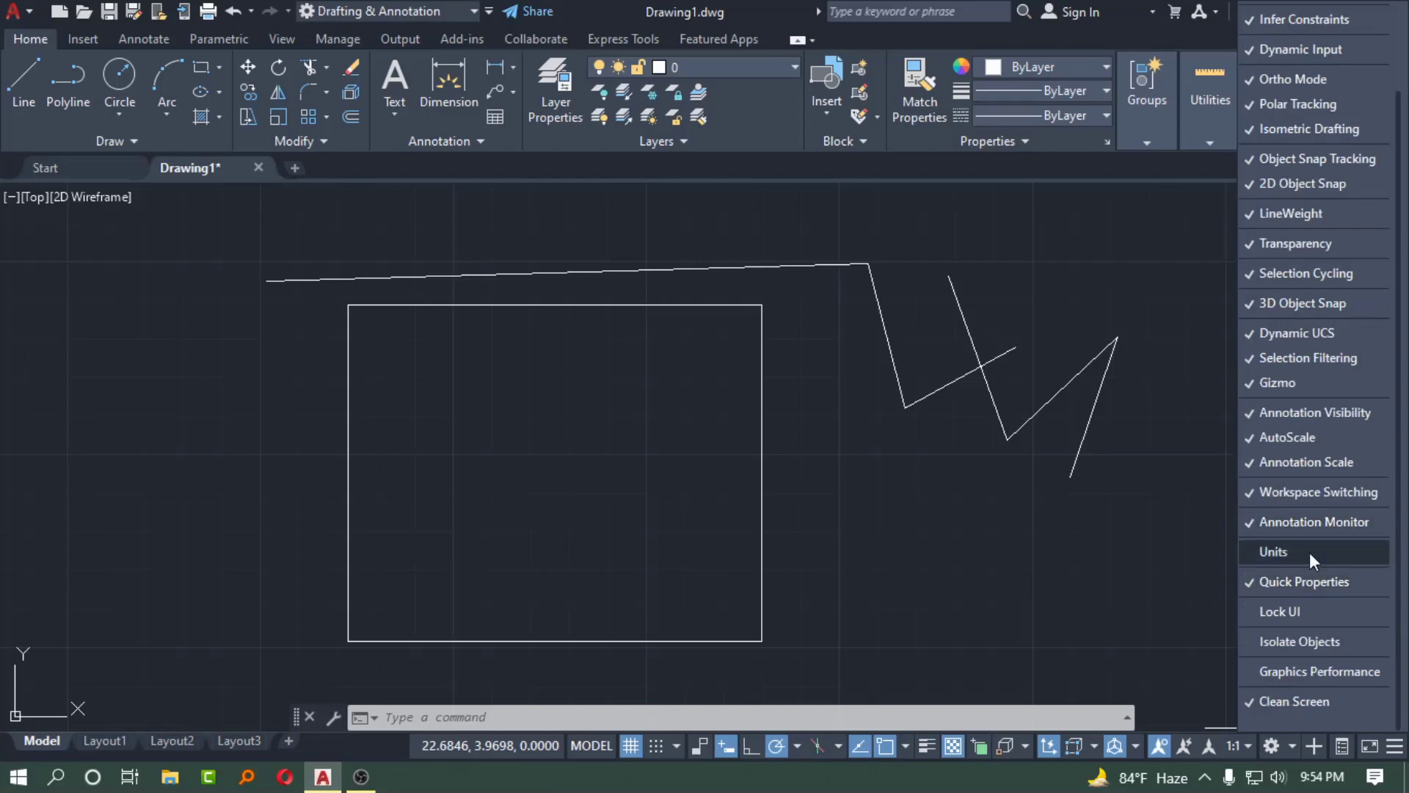
scroll(1284, 107, up, 3)
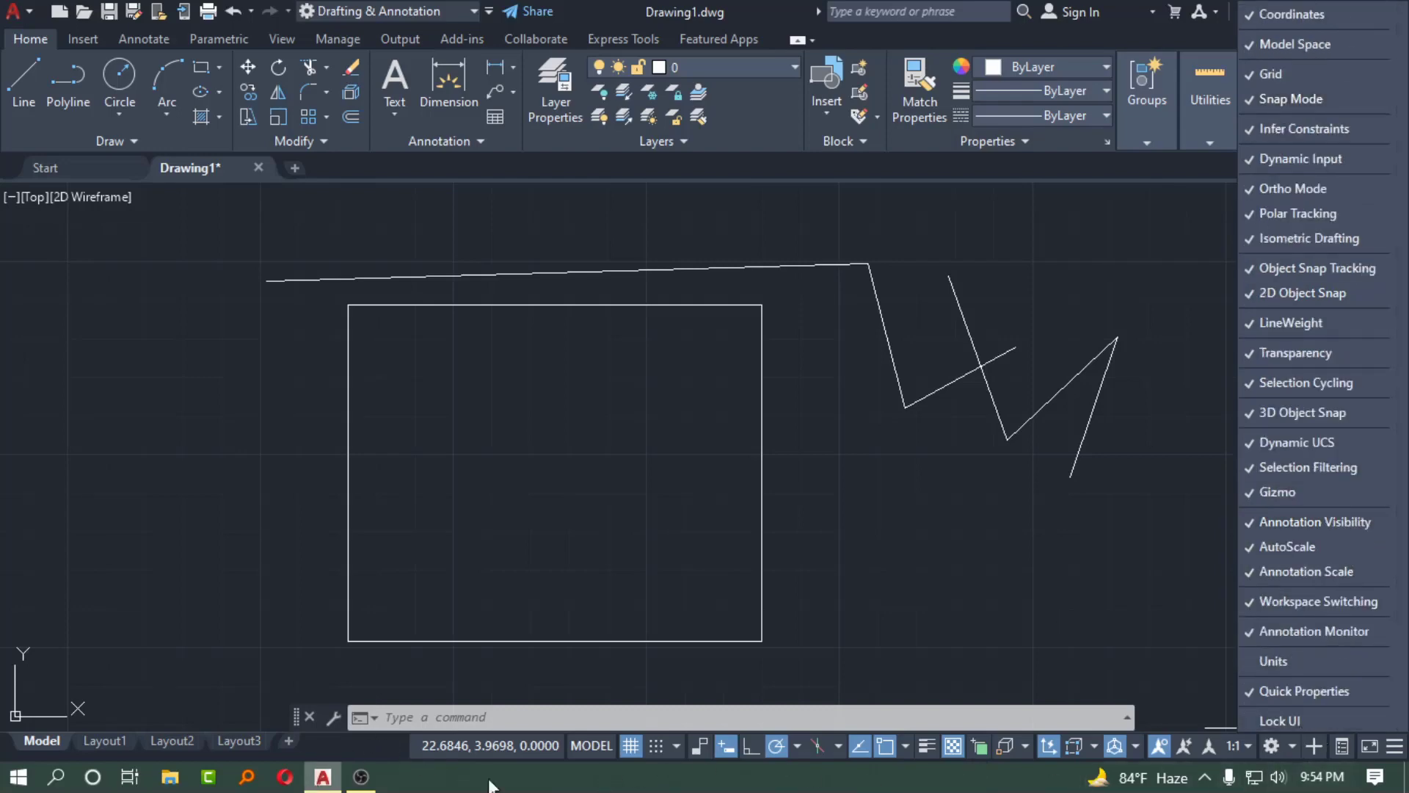
click(1400, 755)
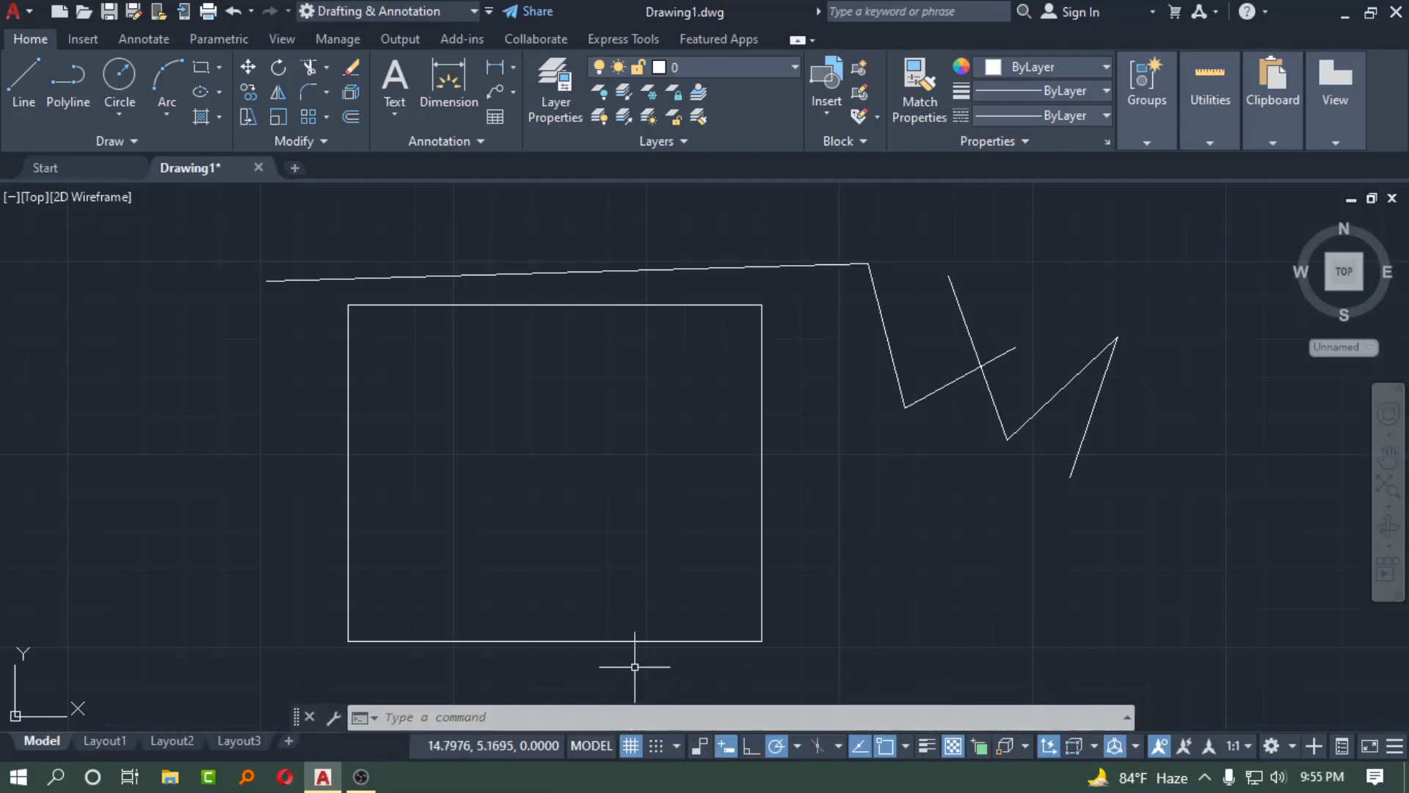
Turn the drawing grid off from the status bar.
scroll(618, 577, down, 4)
scroll(558, 330, down, 4)
scroll(523, 332, up, 4)
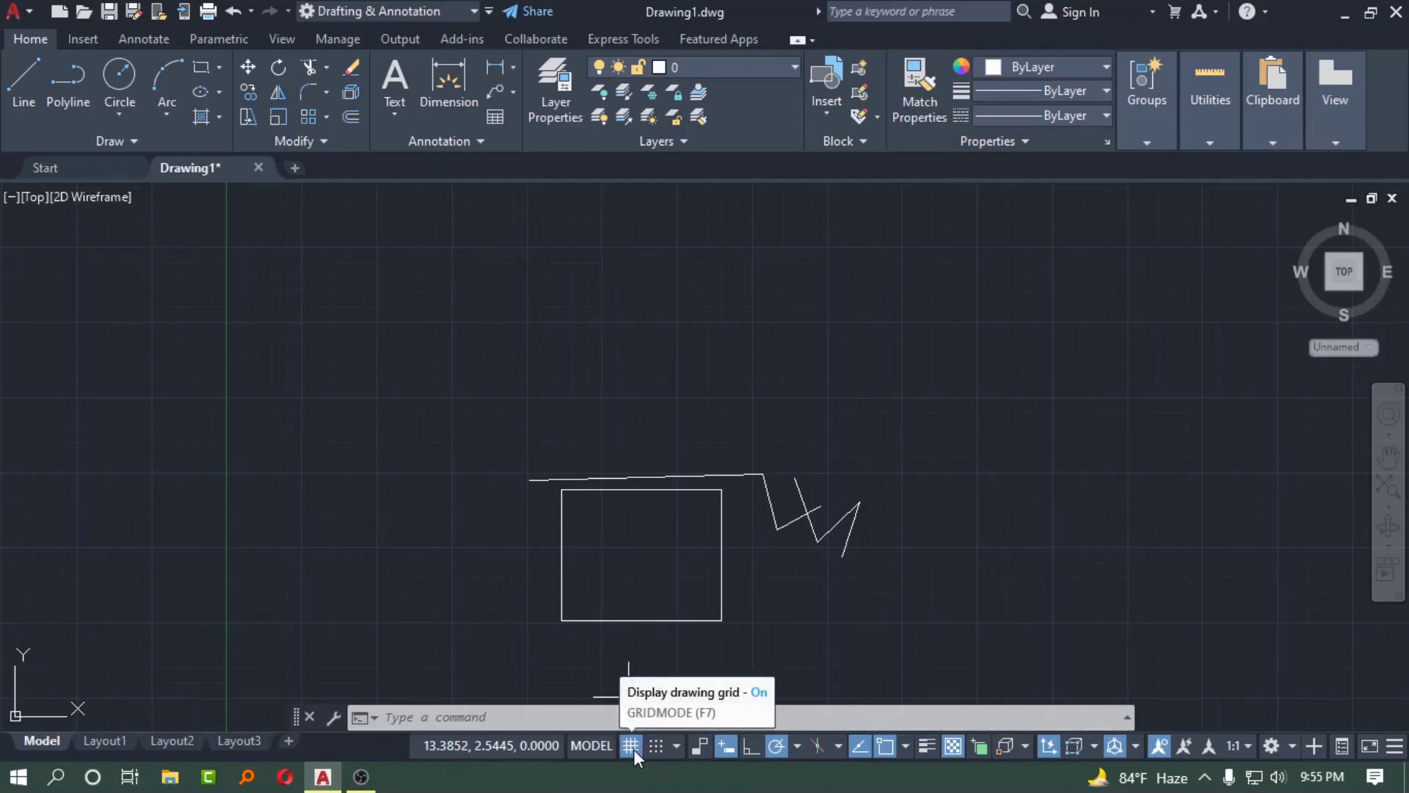
click(632, 748)
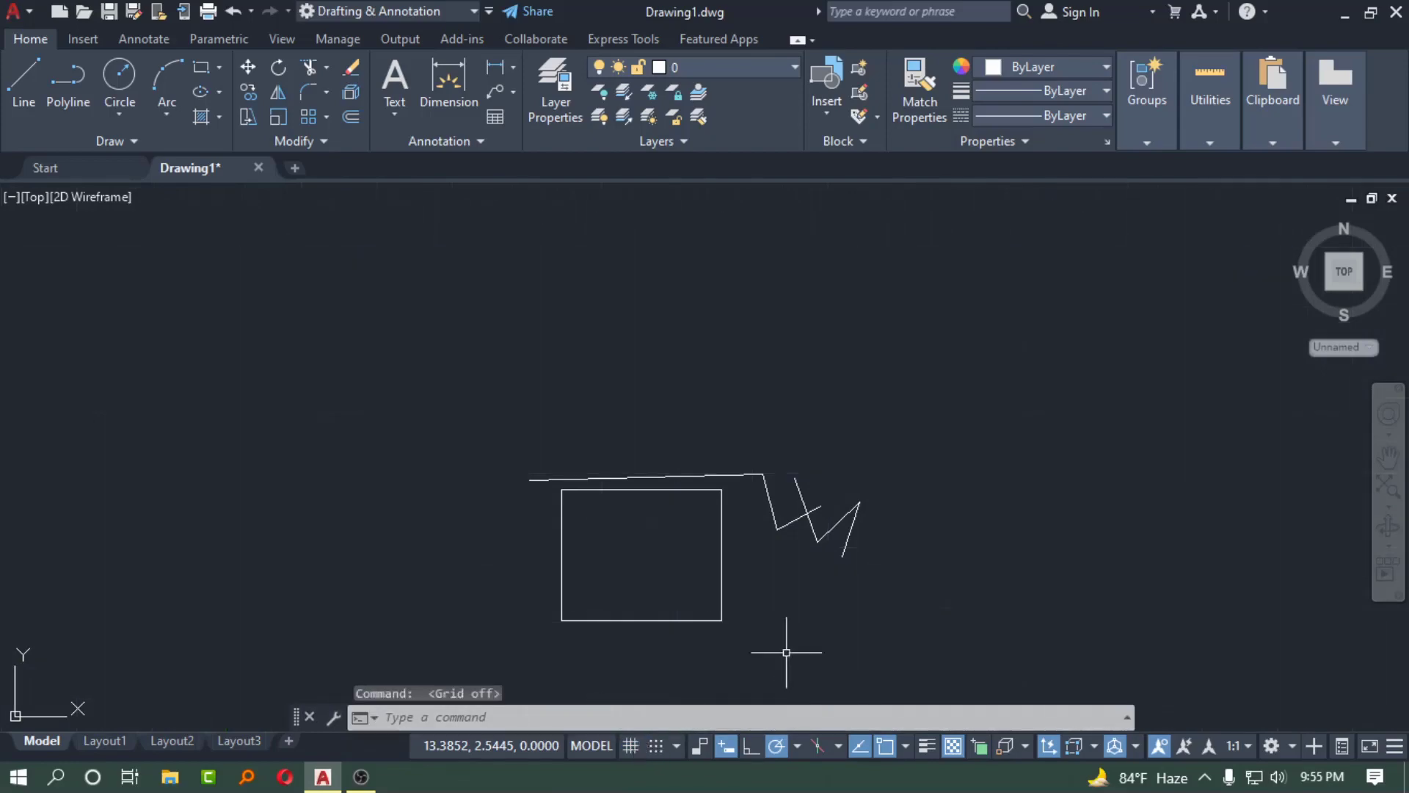
Window-select the zigzag lines, then cancel the selection with Esc.
scroll(561, 283, down, 4)
scroll(564, 292, up, 2)
click(478, 291)
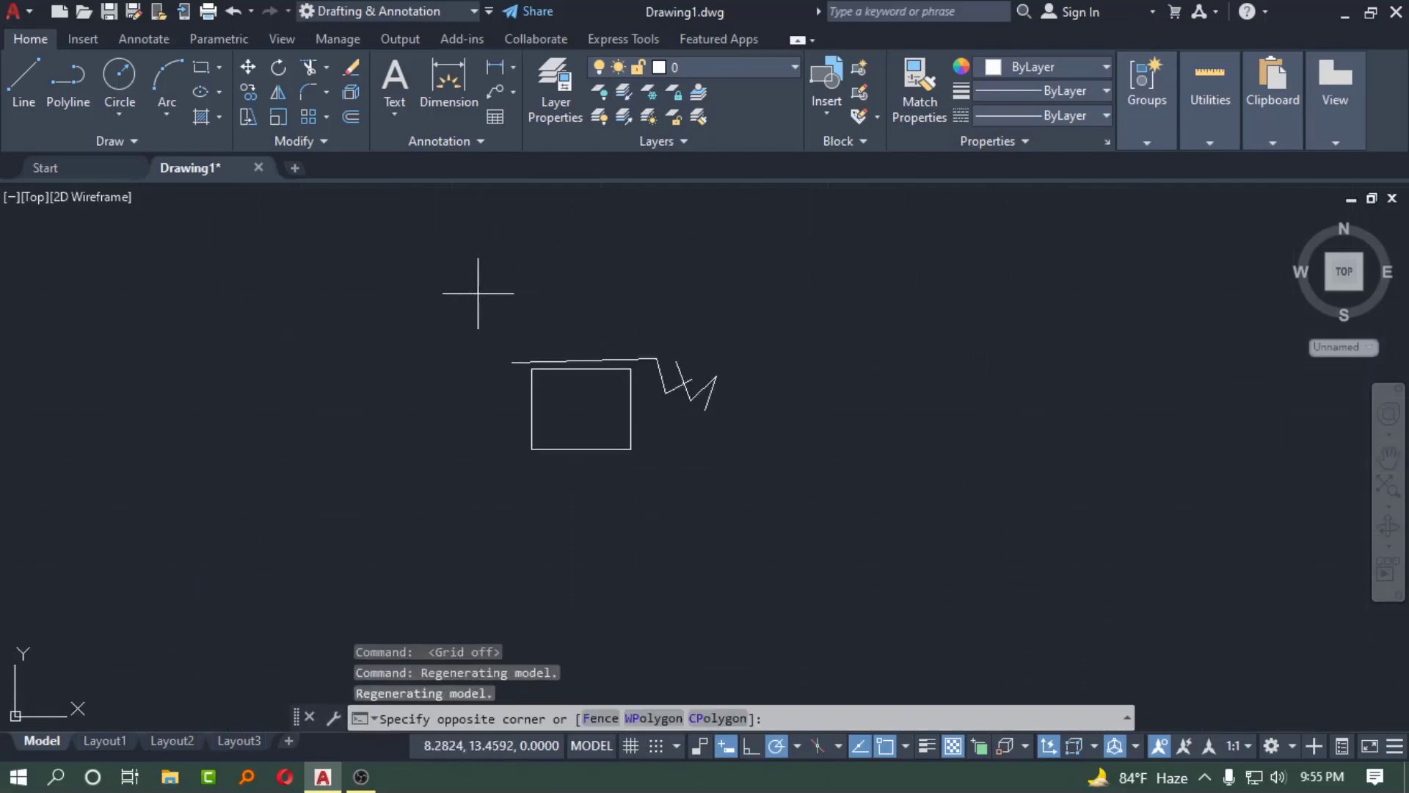
click(845, 542)
click(845, 544)
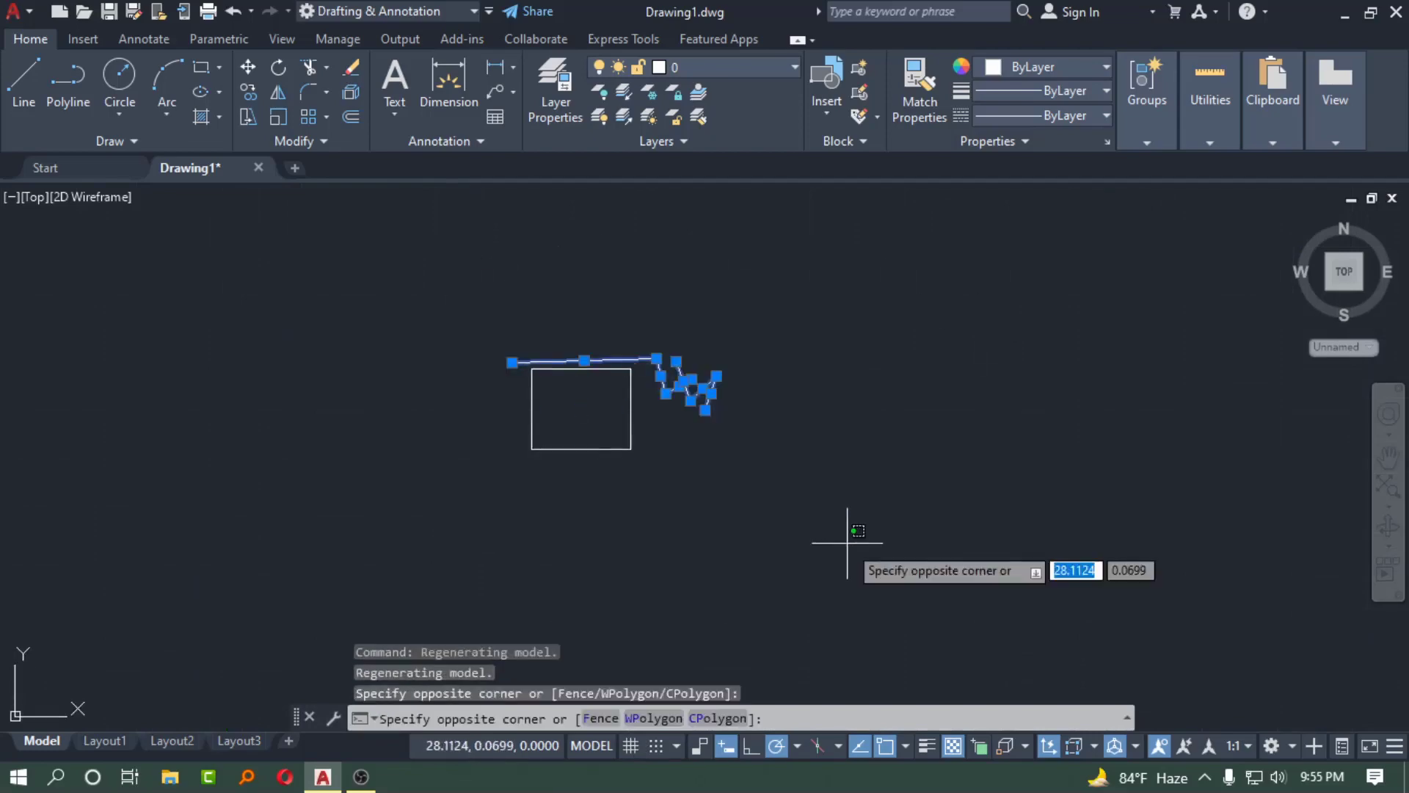
key(Escape)
key(Escape)
key(Escape)
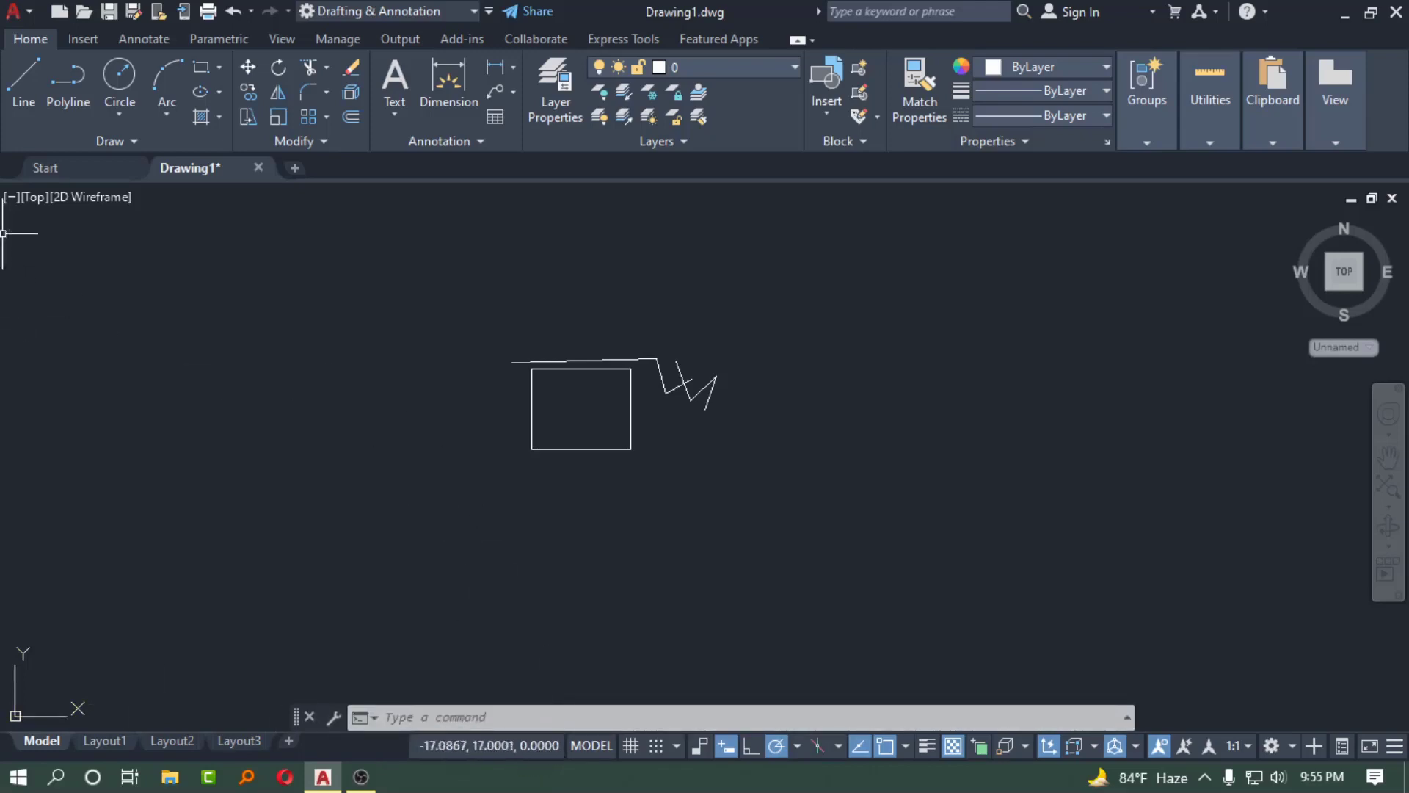
Turn the drawing grid back on with the status-bar Grid button.
scroll(589, 408, up, 5)
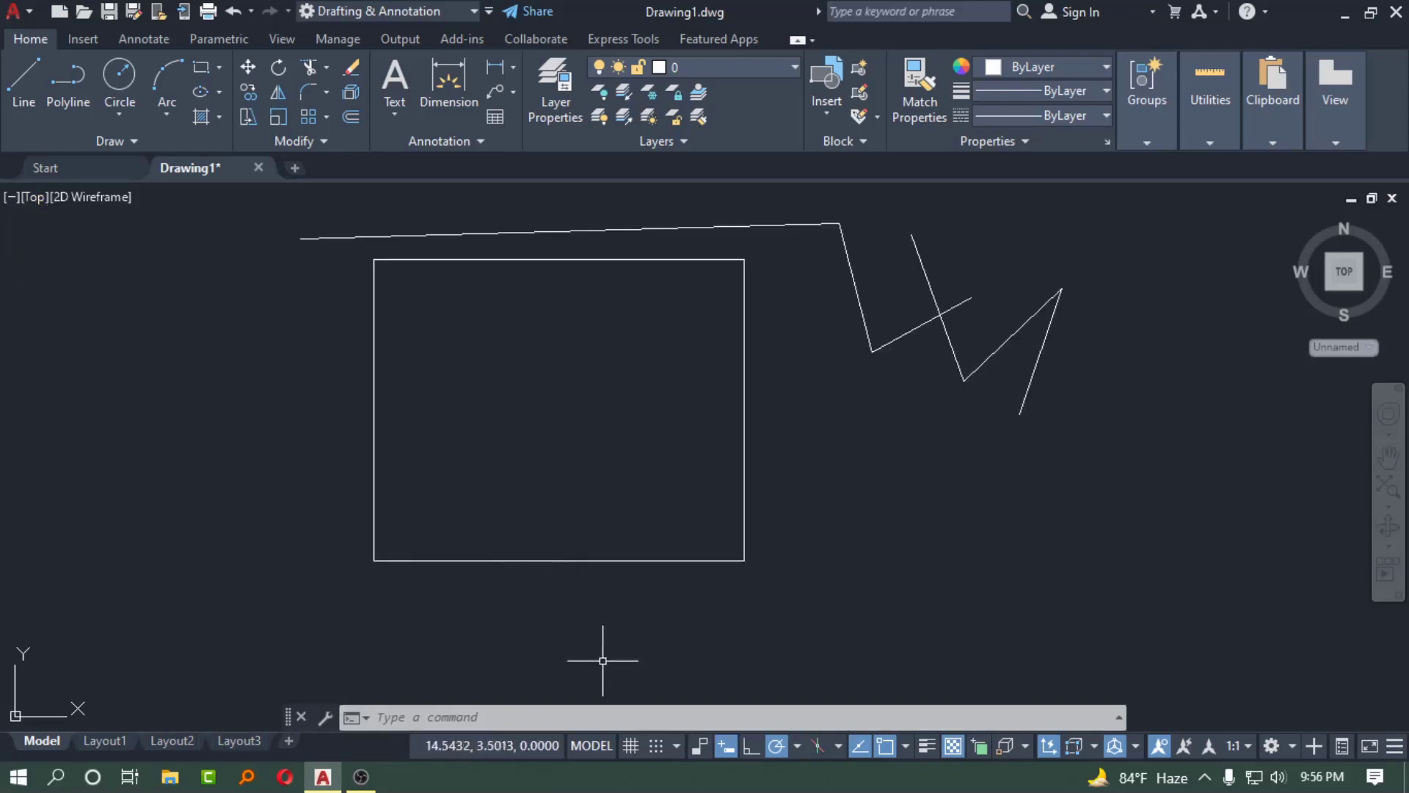
click(629, 745)
scroll(679, 492, down, 5)
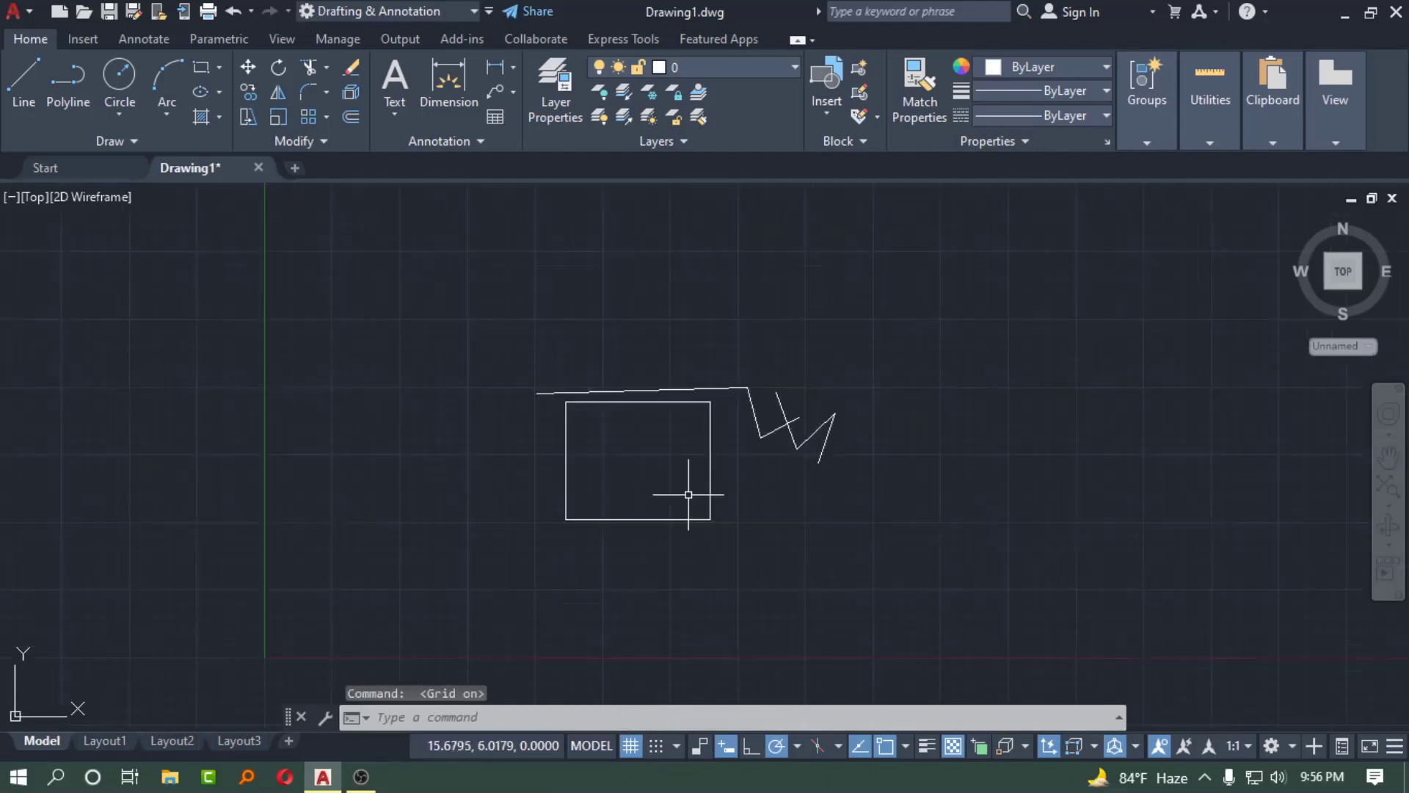
scroll(684, 495, up, 2)
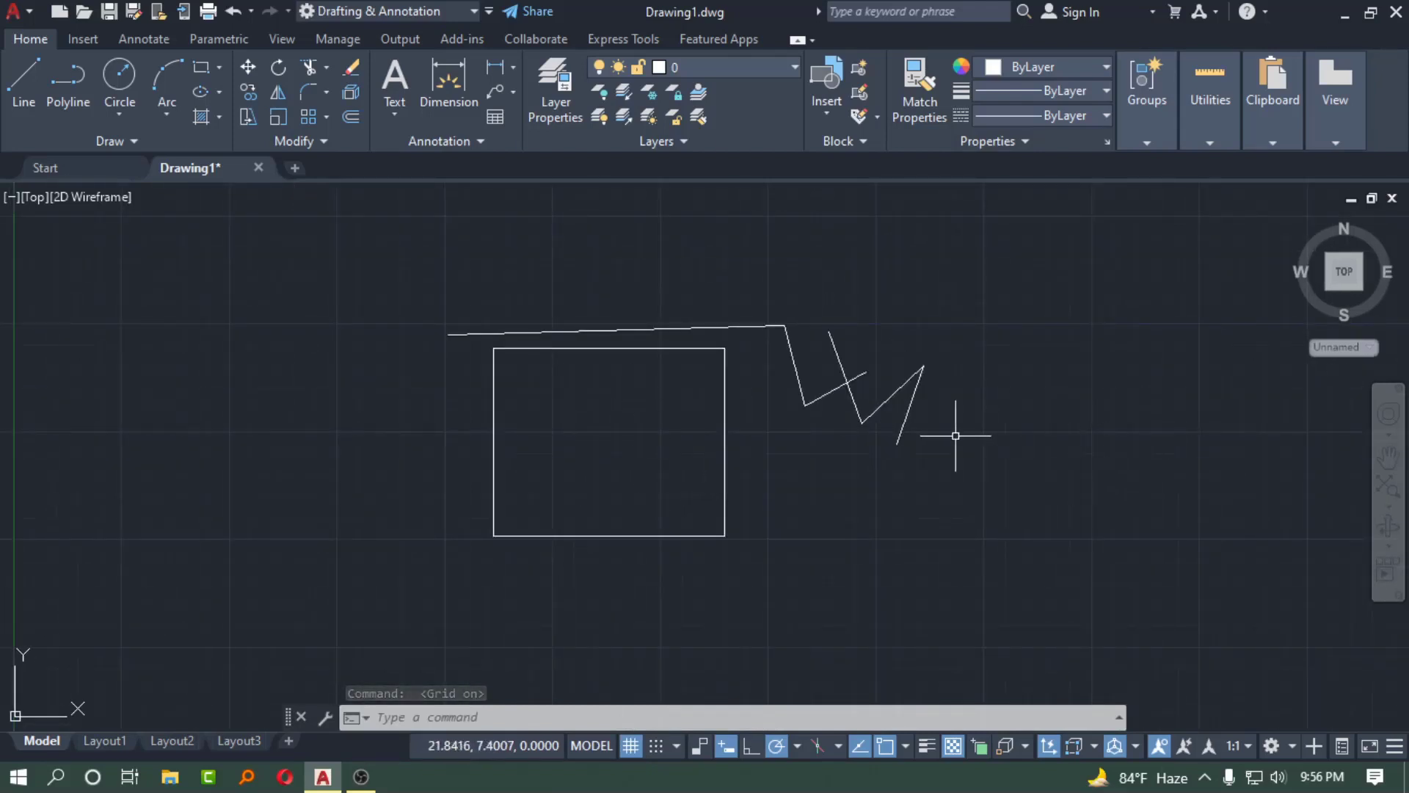
Toggle the grid off and on again with F7.
scroll(955, 435, down, 2)
scroll(956, 434, up, 2)
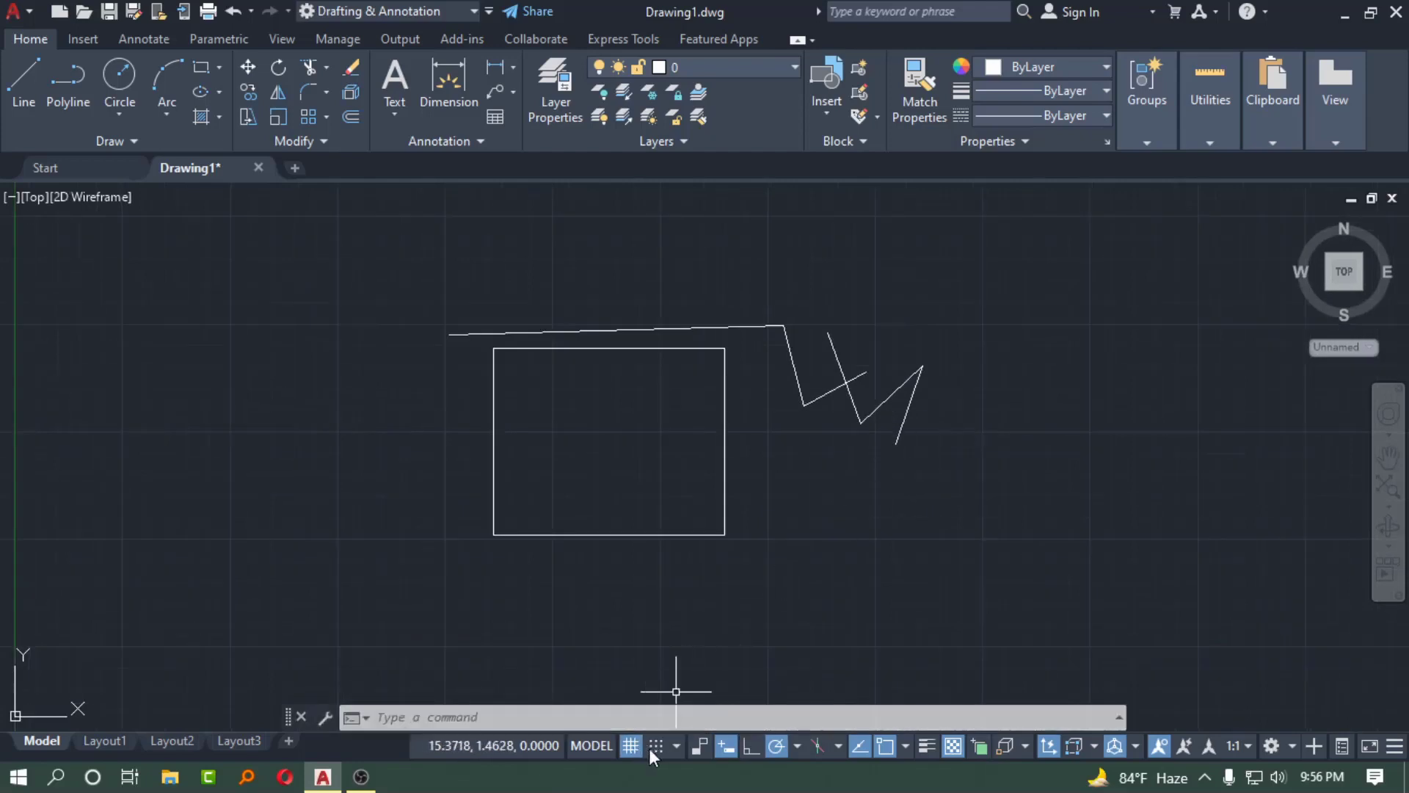
key(F7)
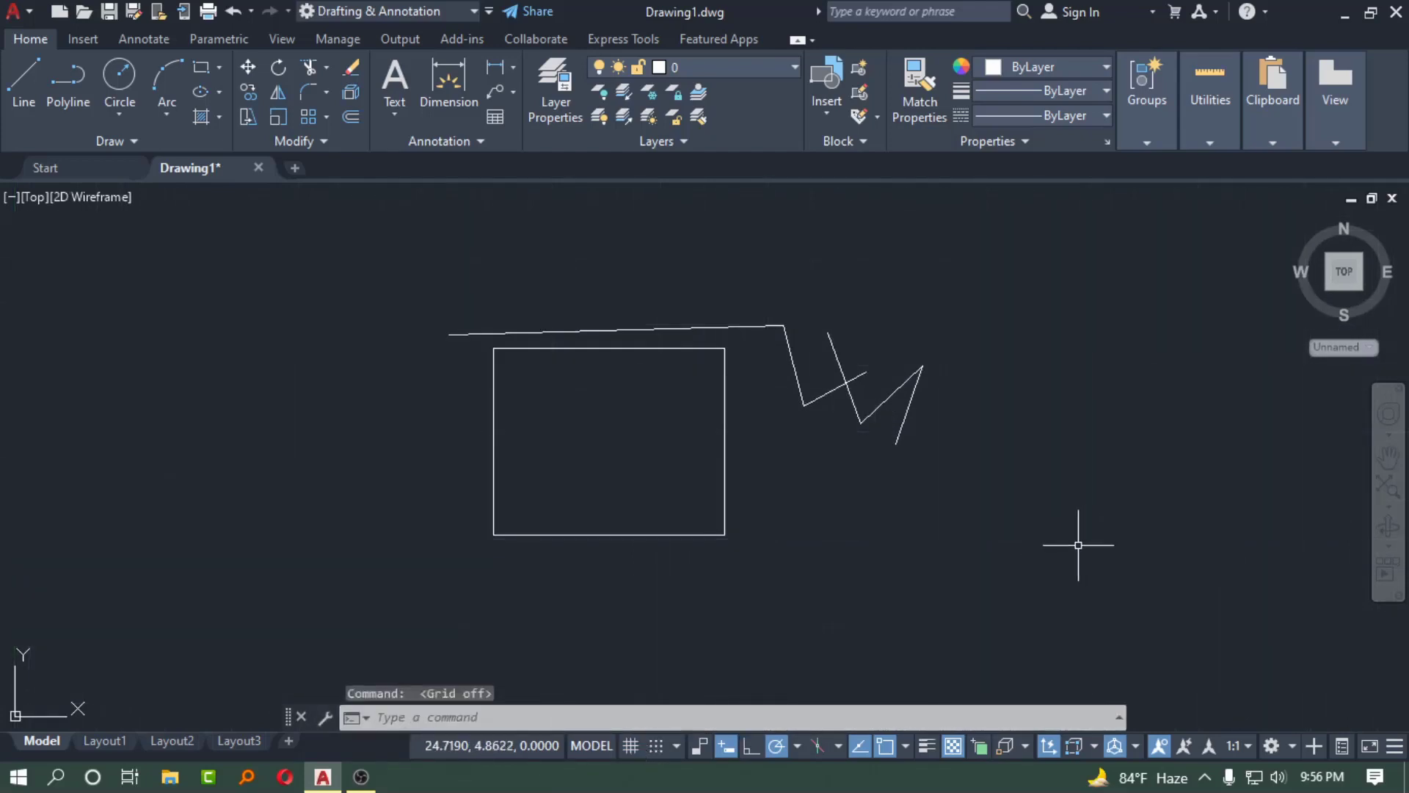
key(F7)
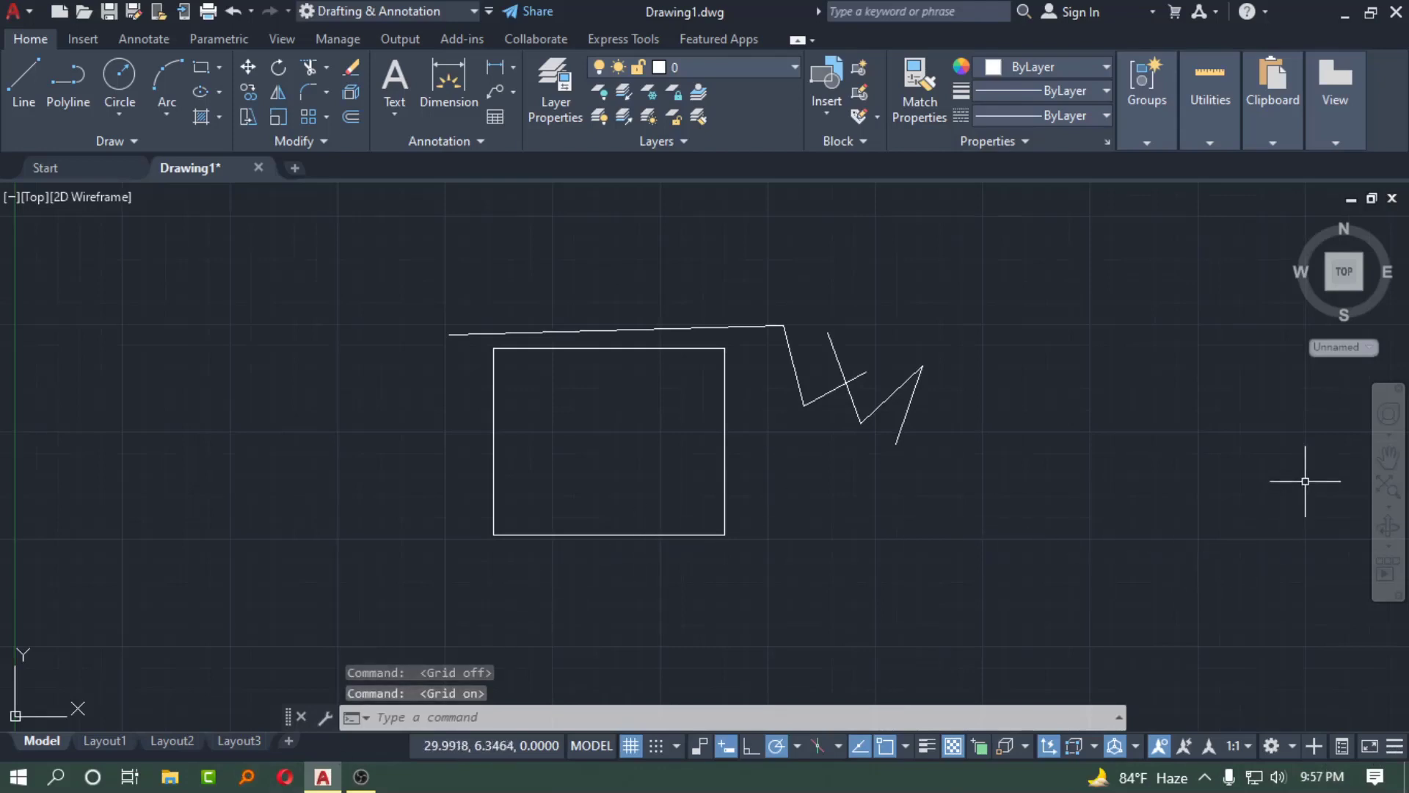
Try the Mini Full Navigation Wheel, then the Mini View Object Wheel.
click(1390, 439)
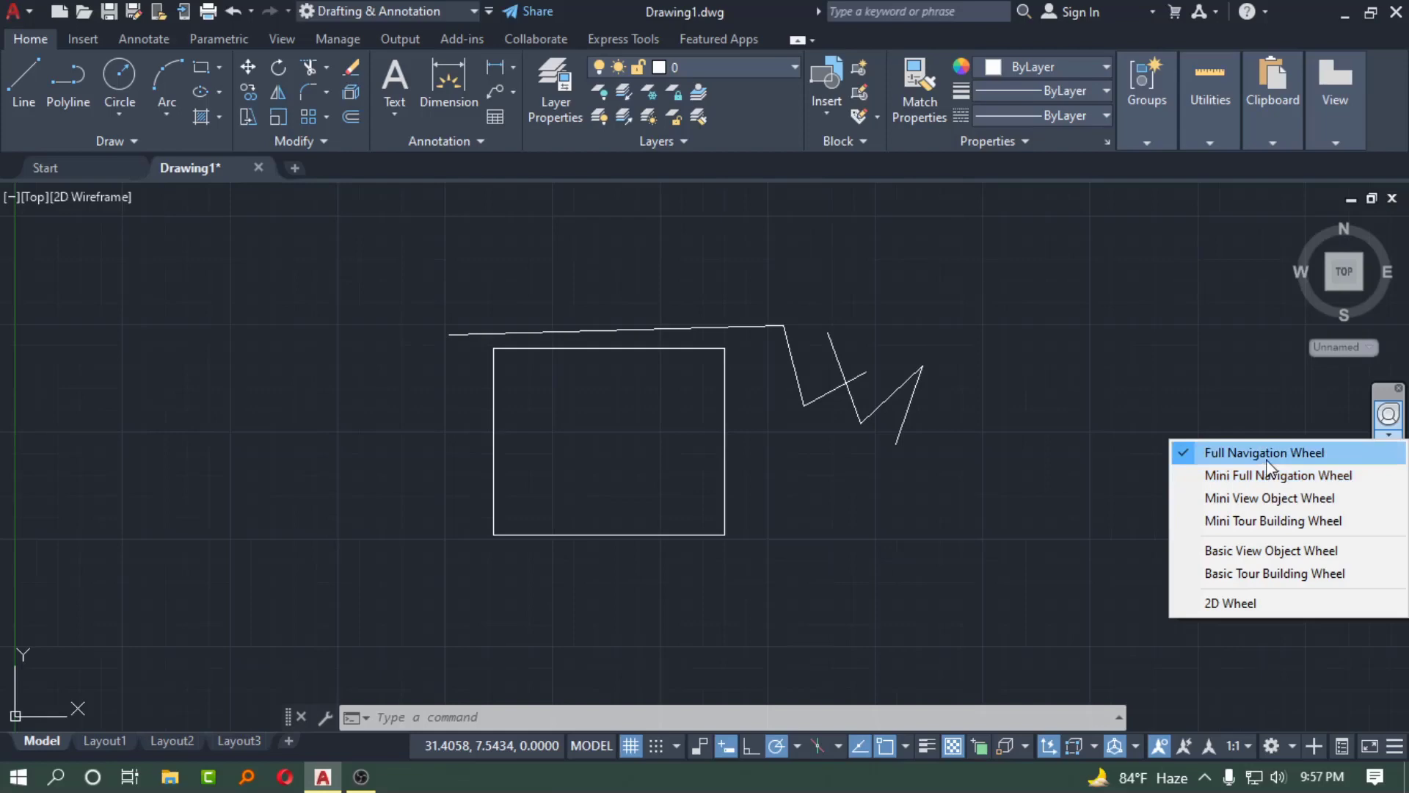
click(1258, 474)
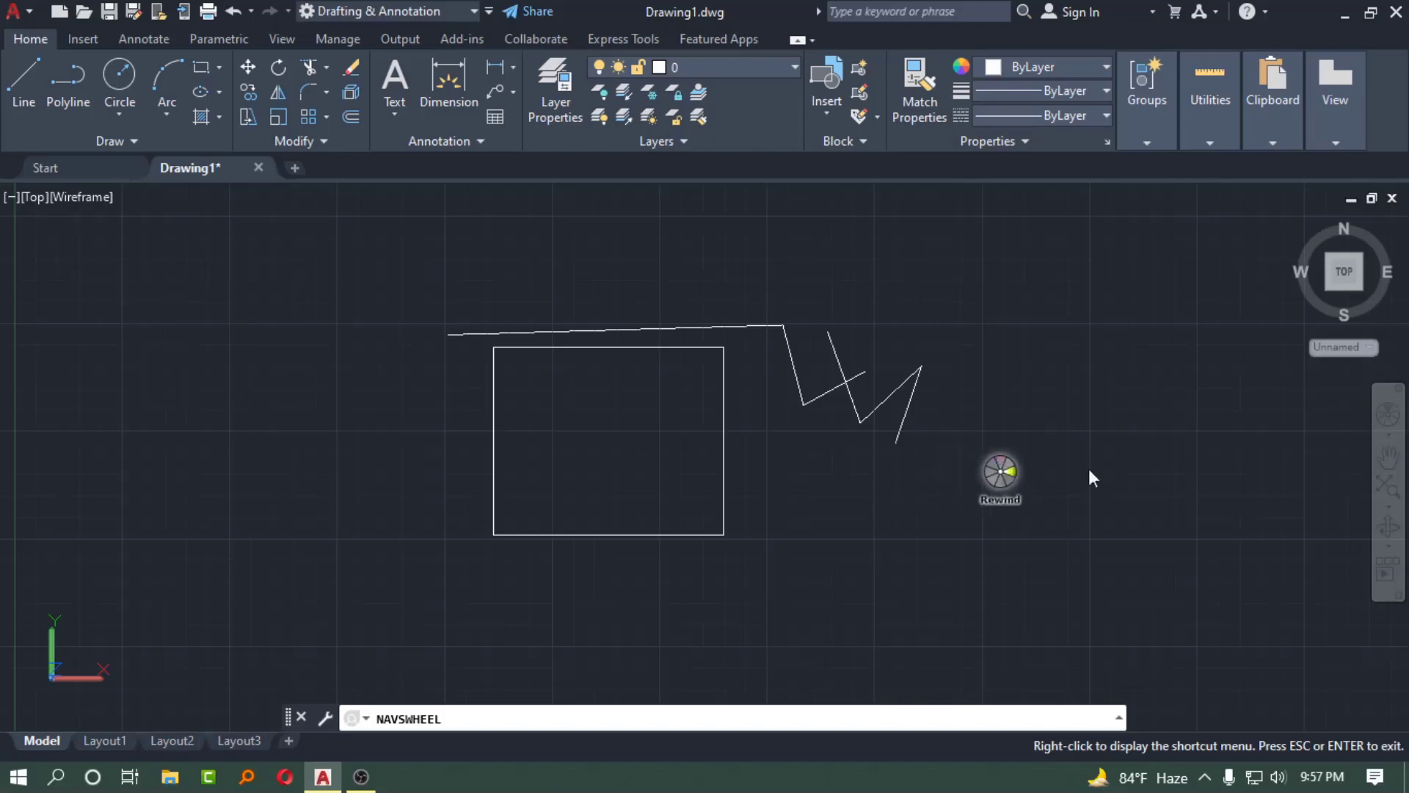
click(1387, 435)
click(1277, 499)
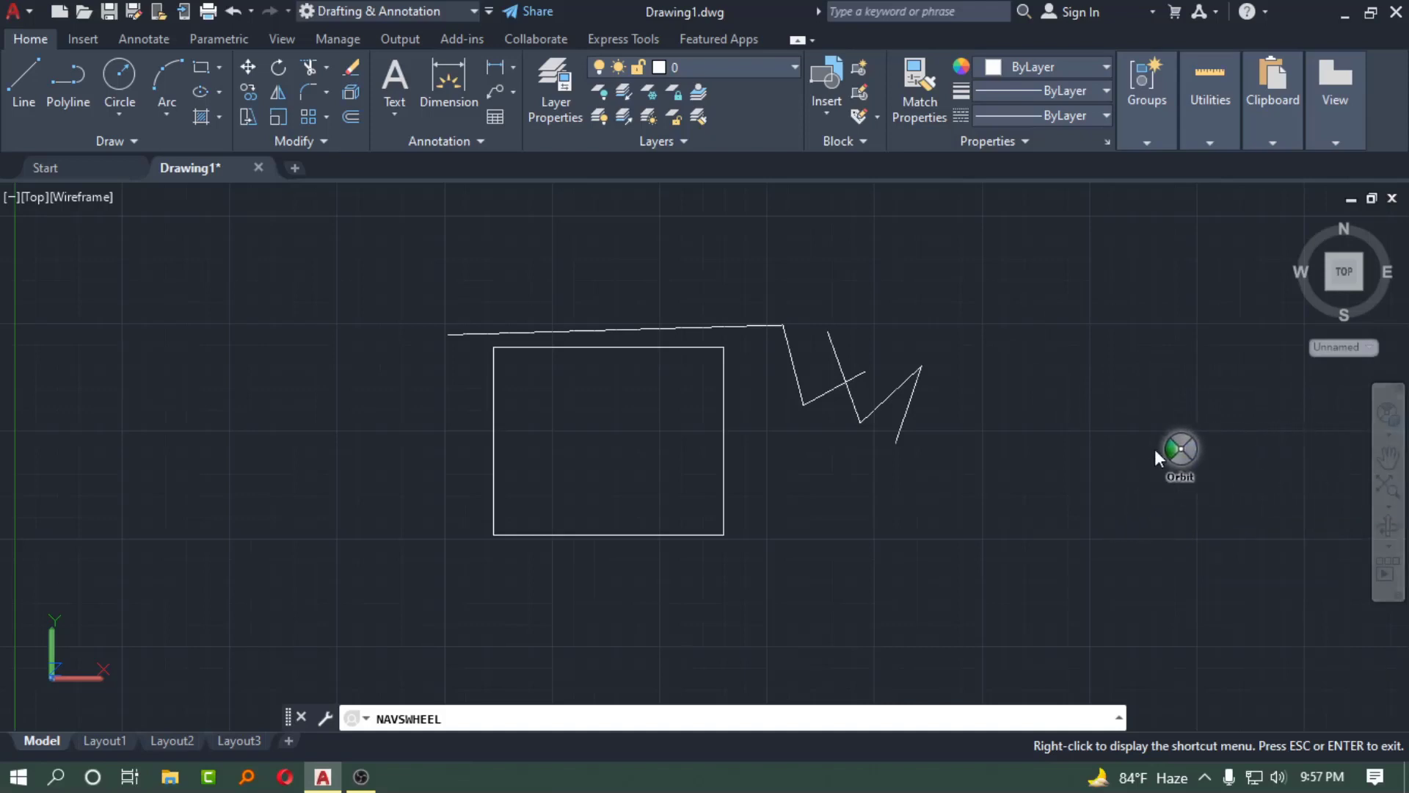
Try the Full Navigation and Mini Tour Building wheels, ending on the 2D Wheel.
click(1389, 434)
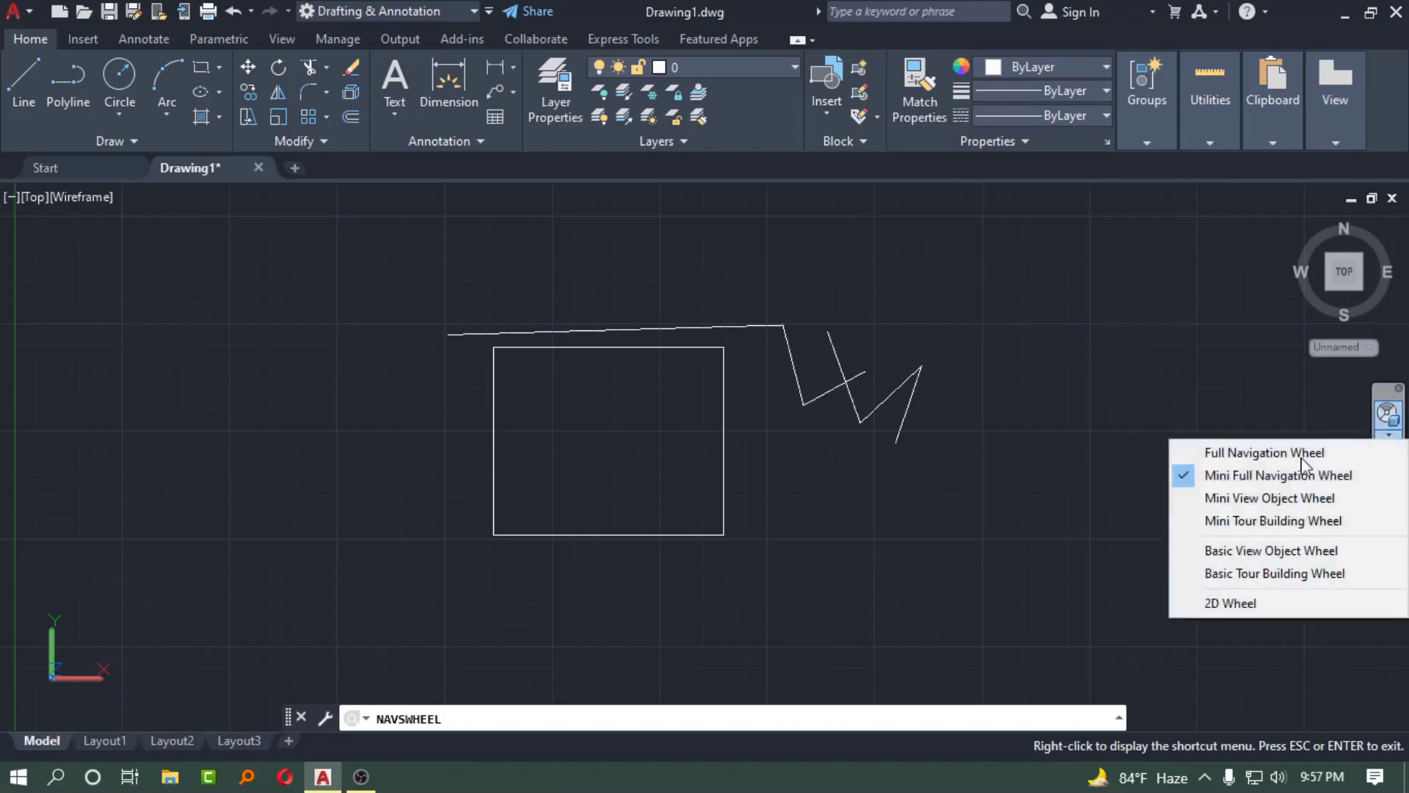
click(1256, 455)
click(1248, 520)
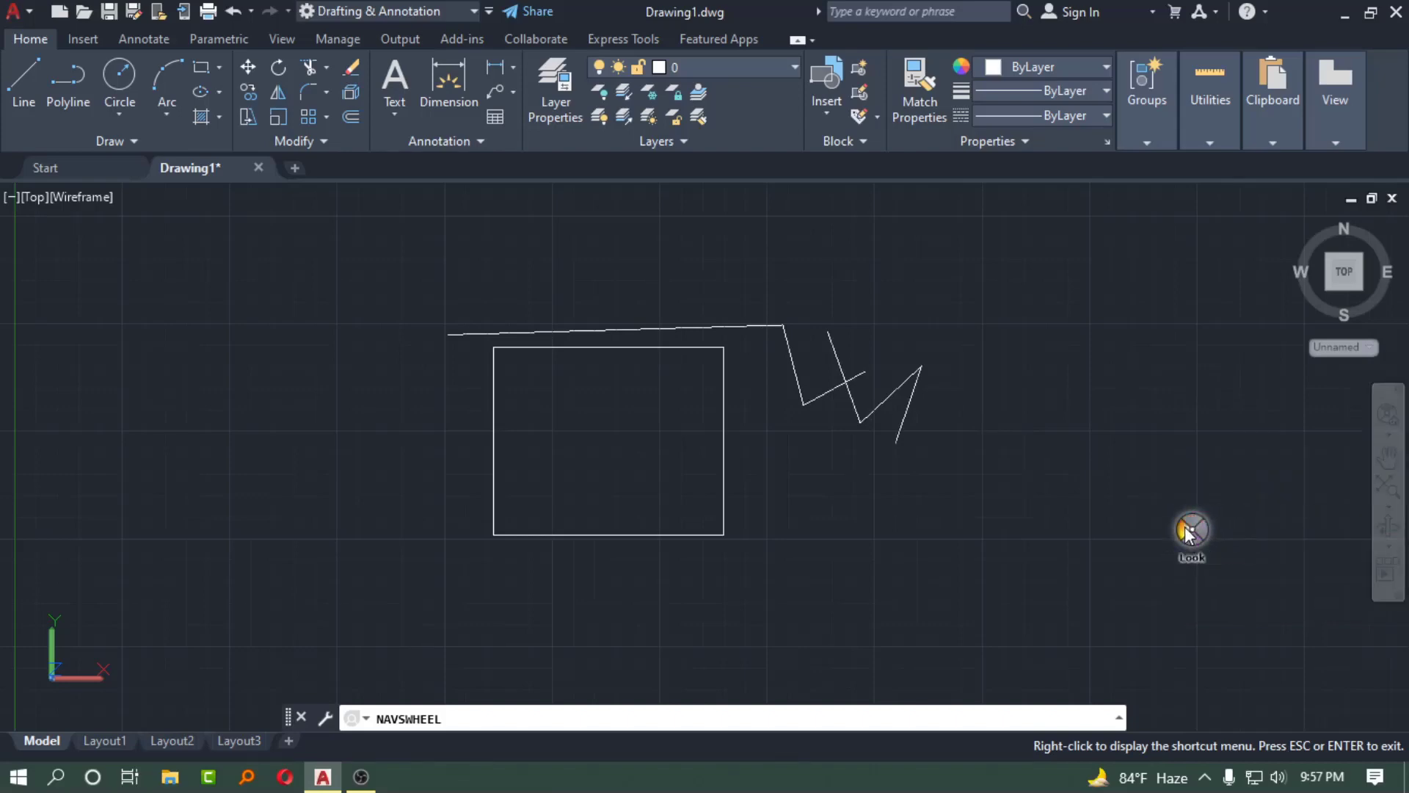
click(1388, 435)
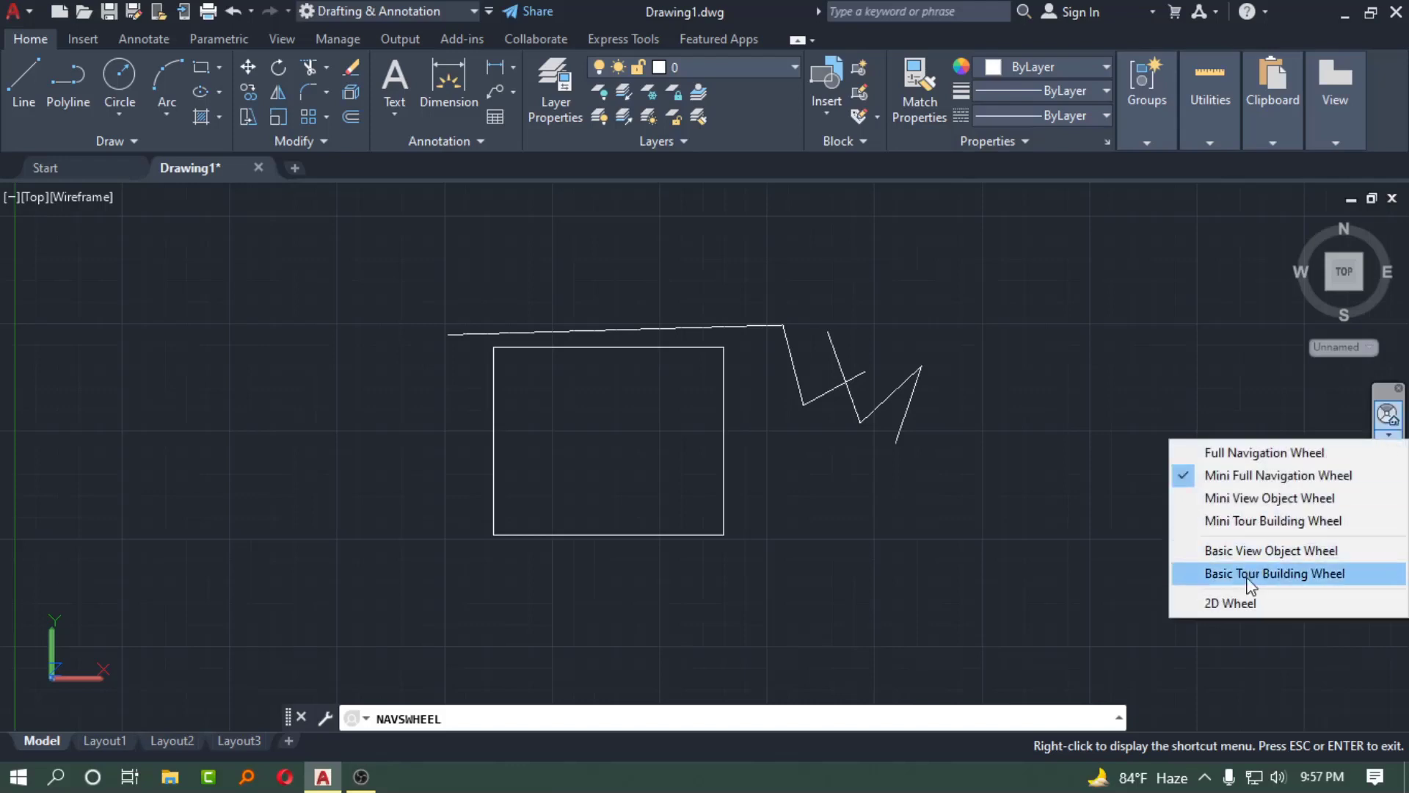
click(1239, 602)
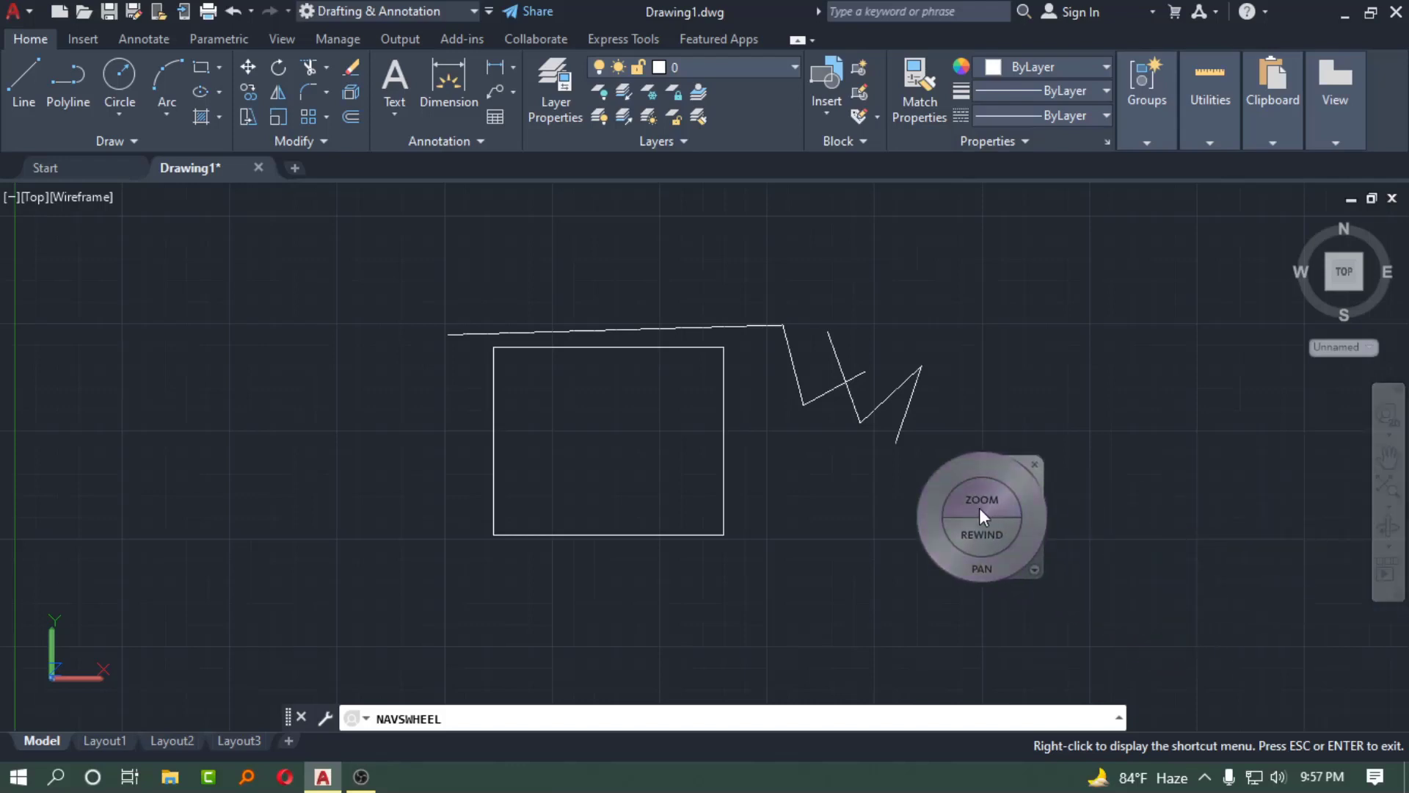
Pan the drawing up-left with the 2D wheel, try a mini wheel, then close it.
click(979, 508)
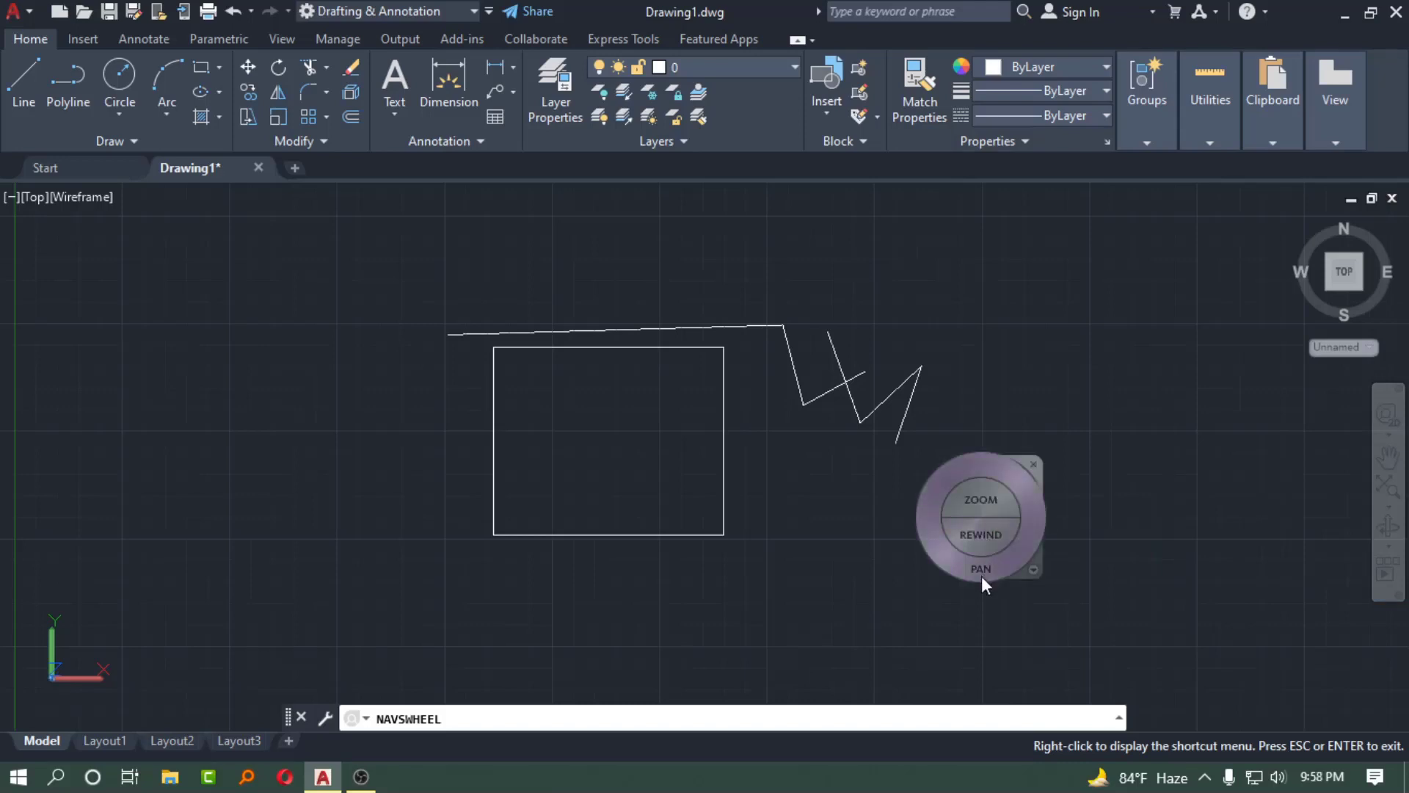
drag(975, 577, 1399, 481)
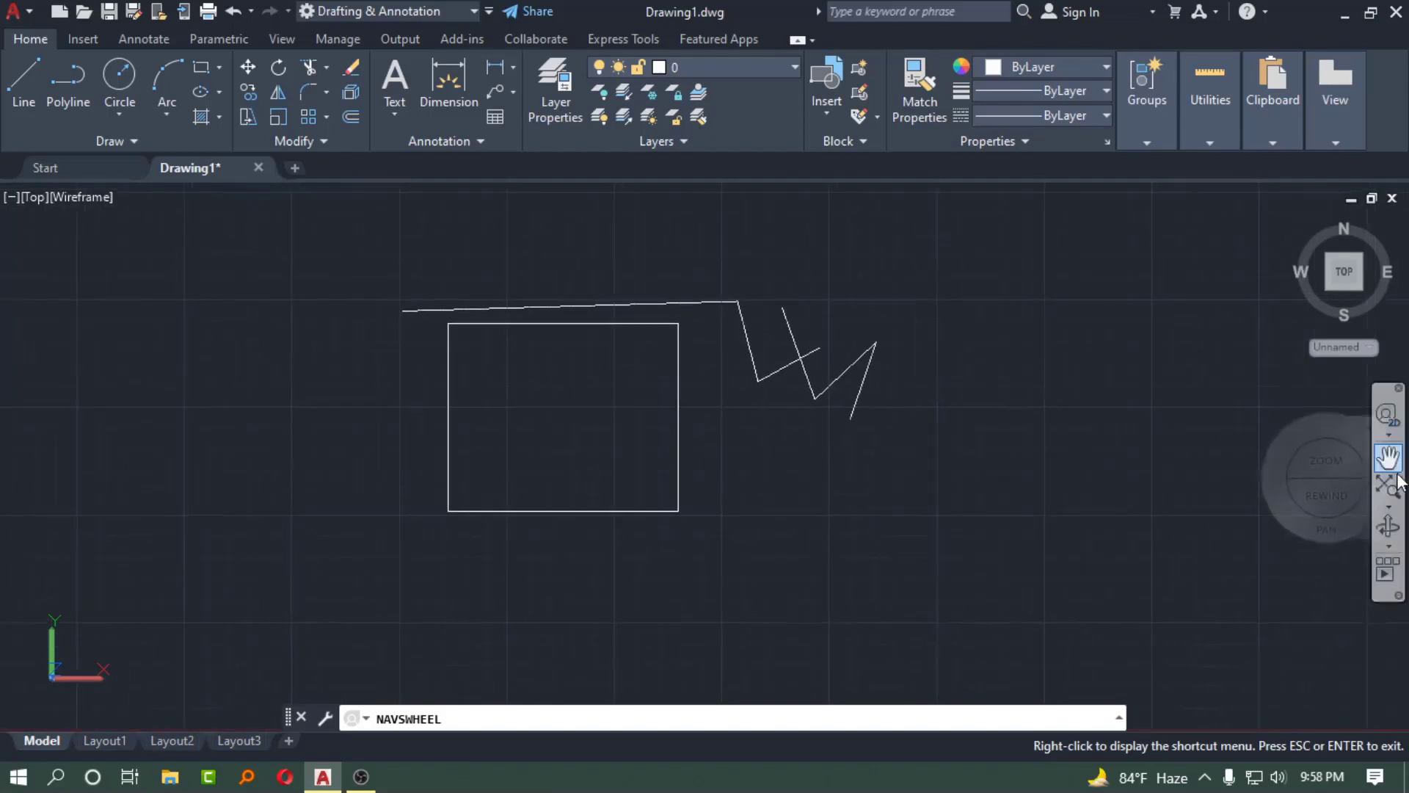
click(1395, 435)
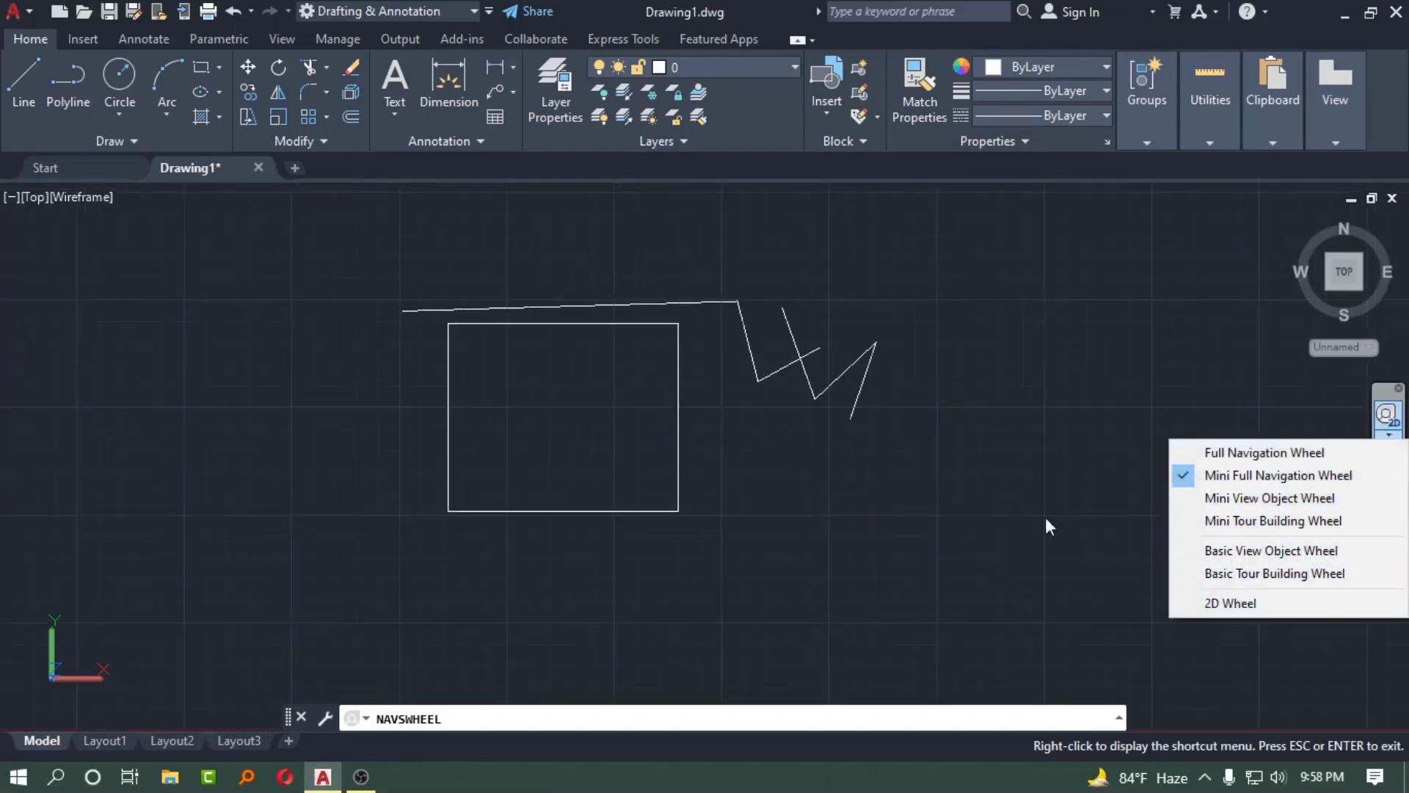
click(986, 535)
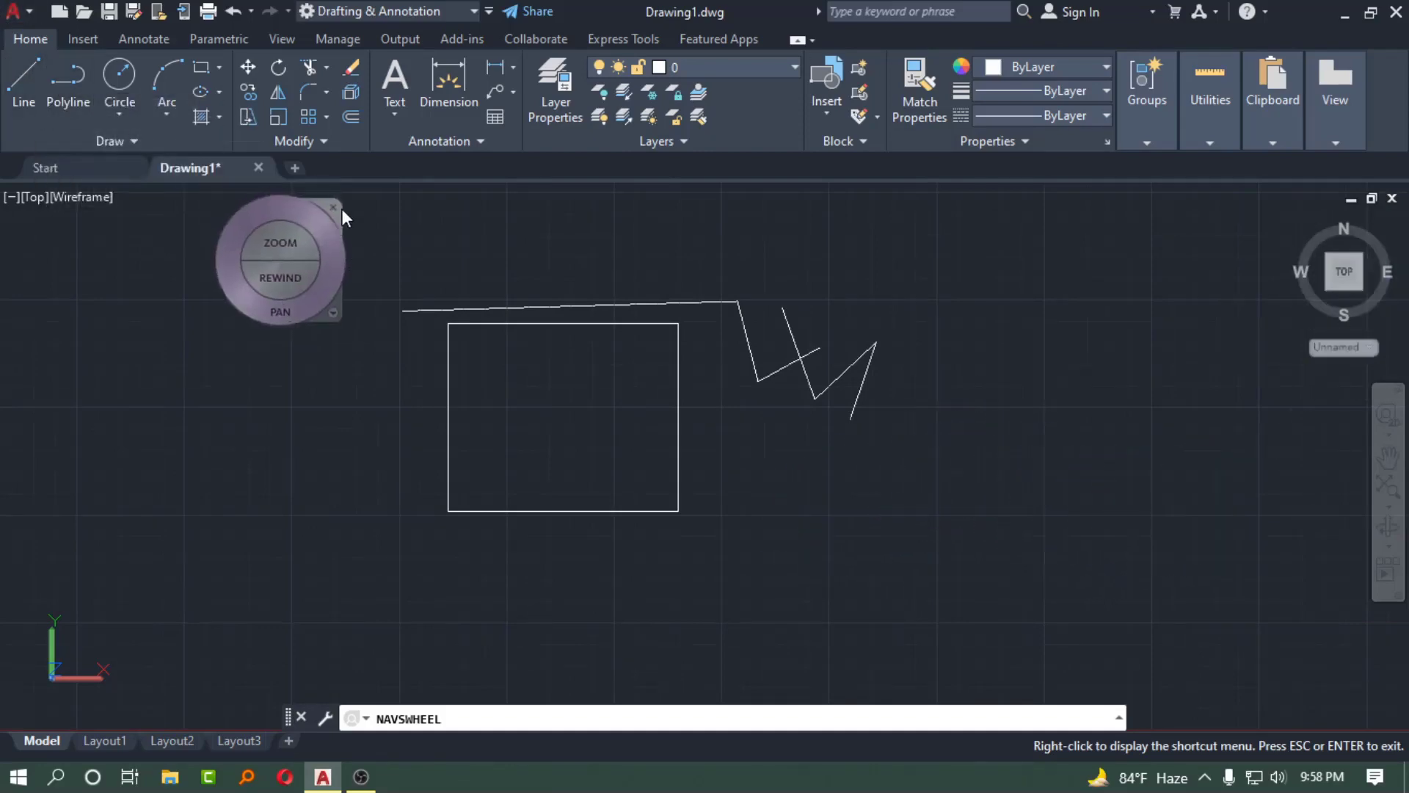
click(334, 207)
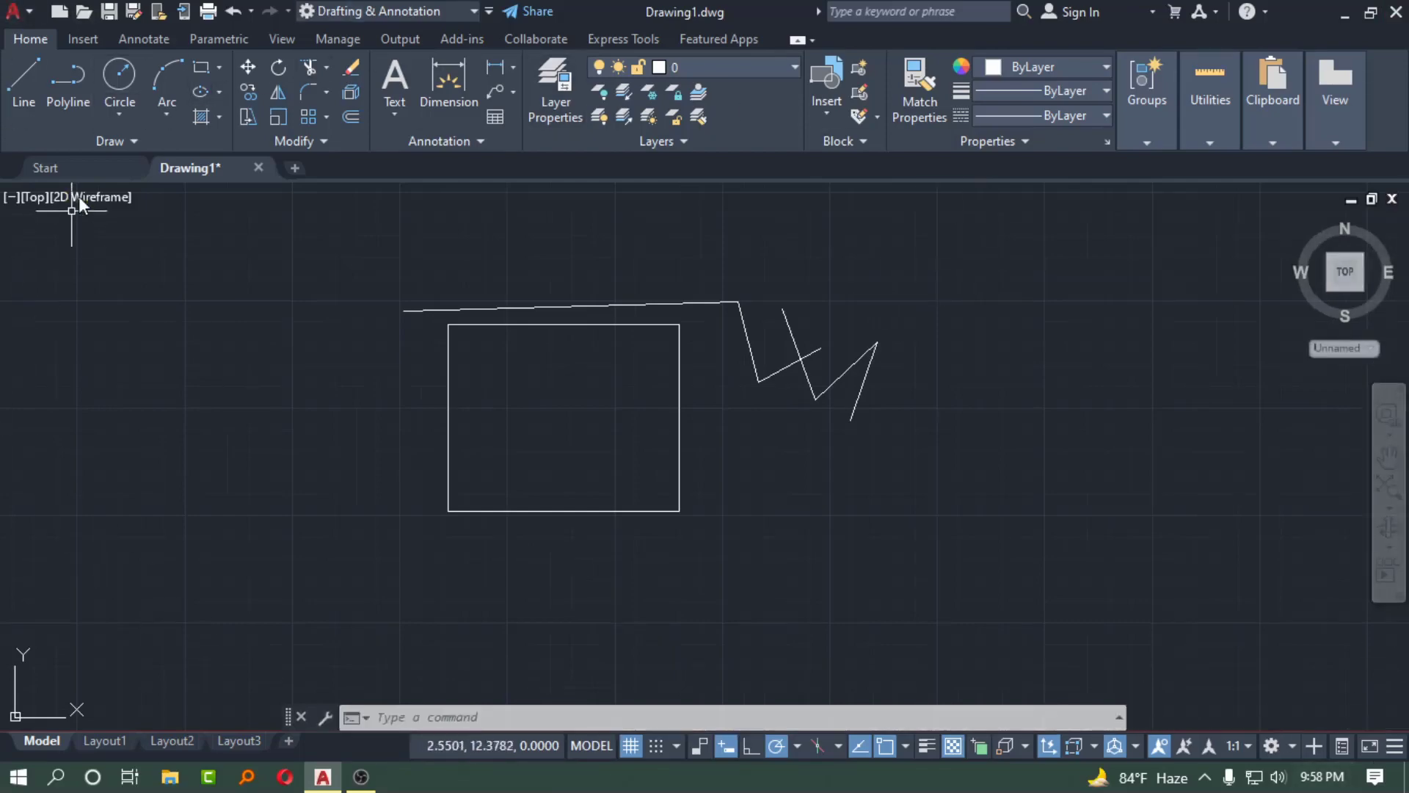
click(94, 166)
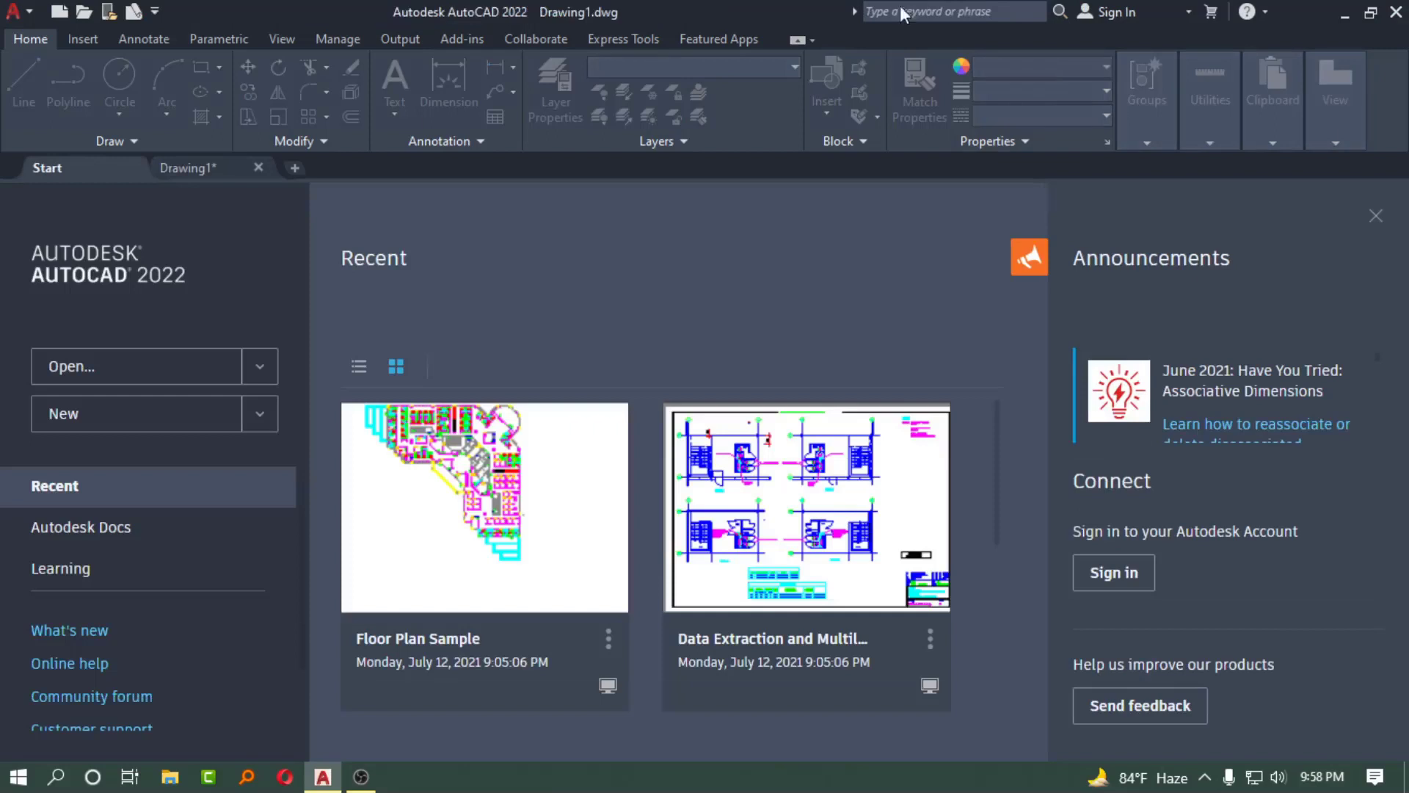
click(195, 167)
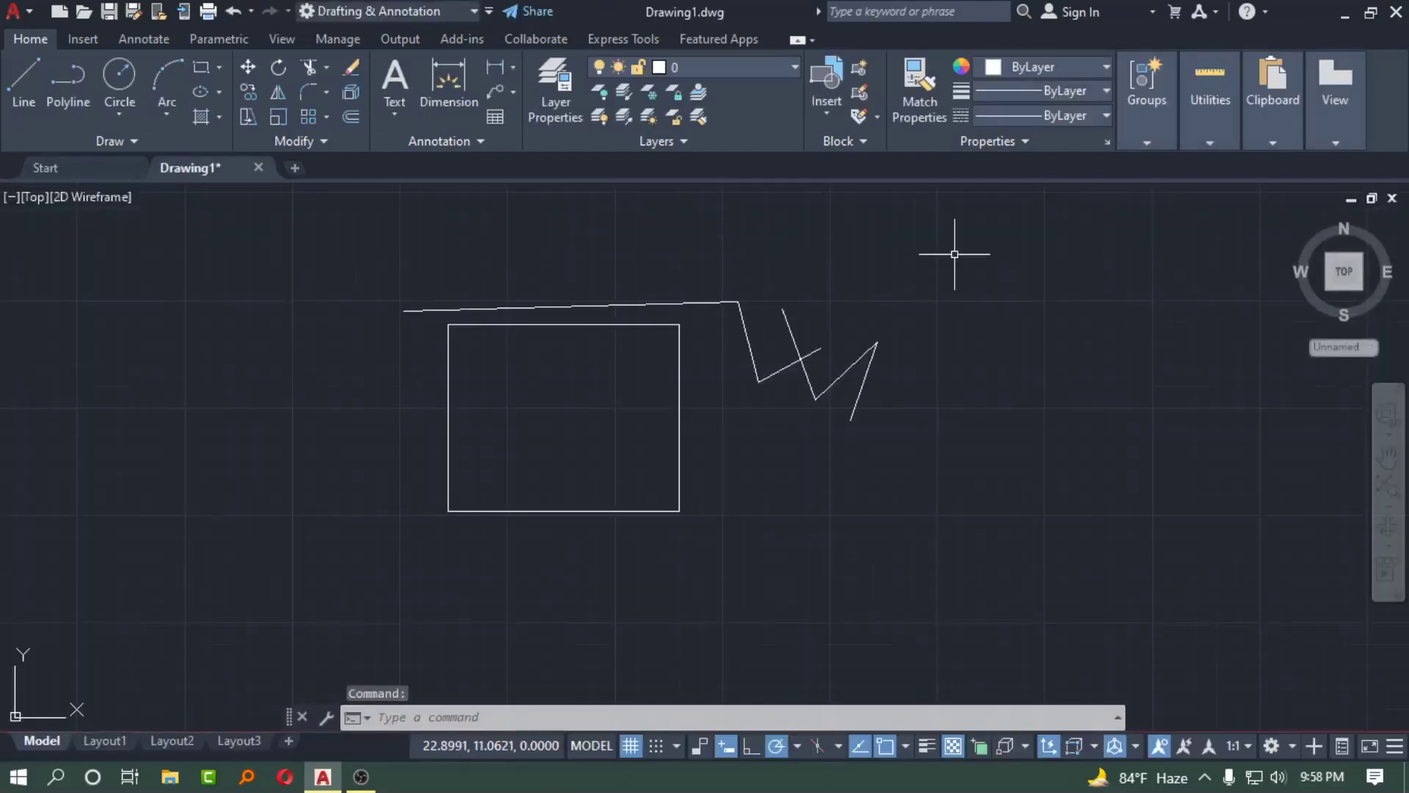